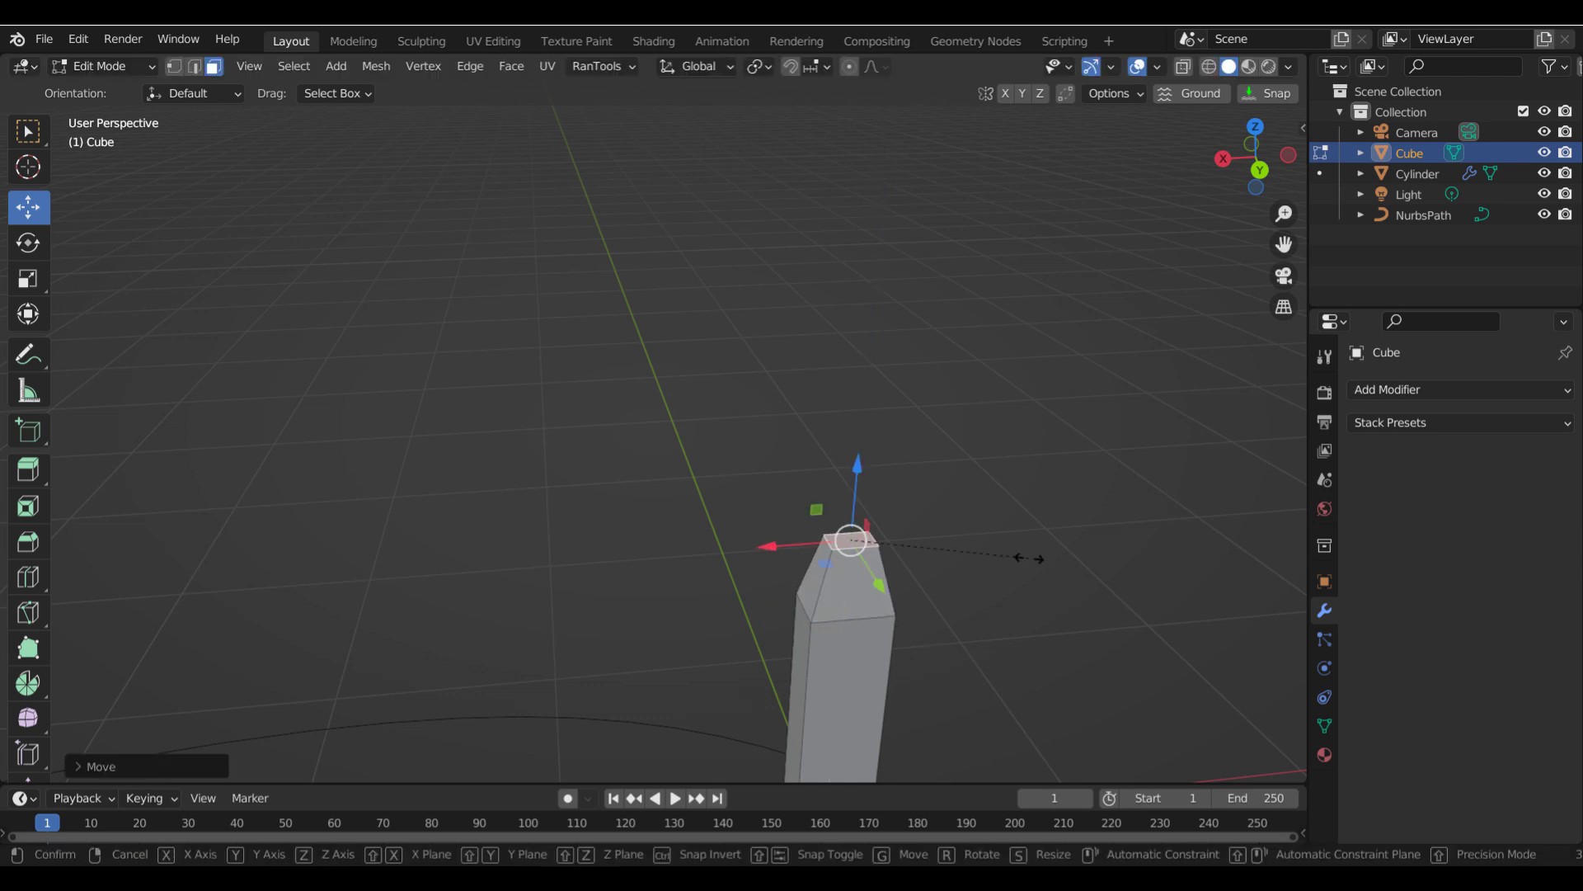
Step: Confirm the raised pillar top, reselect the Cube, and link Extrude Mesh's Top output to Selection
key("Tab")
middle_click_drag(979, 555, 895, 561)
scroll(824, 561, "up", 4)
mouse_move(777, 564)
middle_mouse_down()
mouse_move(775, 532)
mouse_move(784, 556)
middle_mouse_up()
left_click(942, 535)
left_click(586, 618)
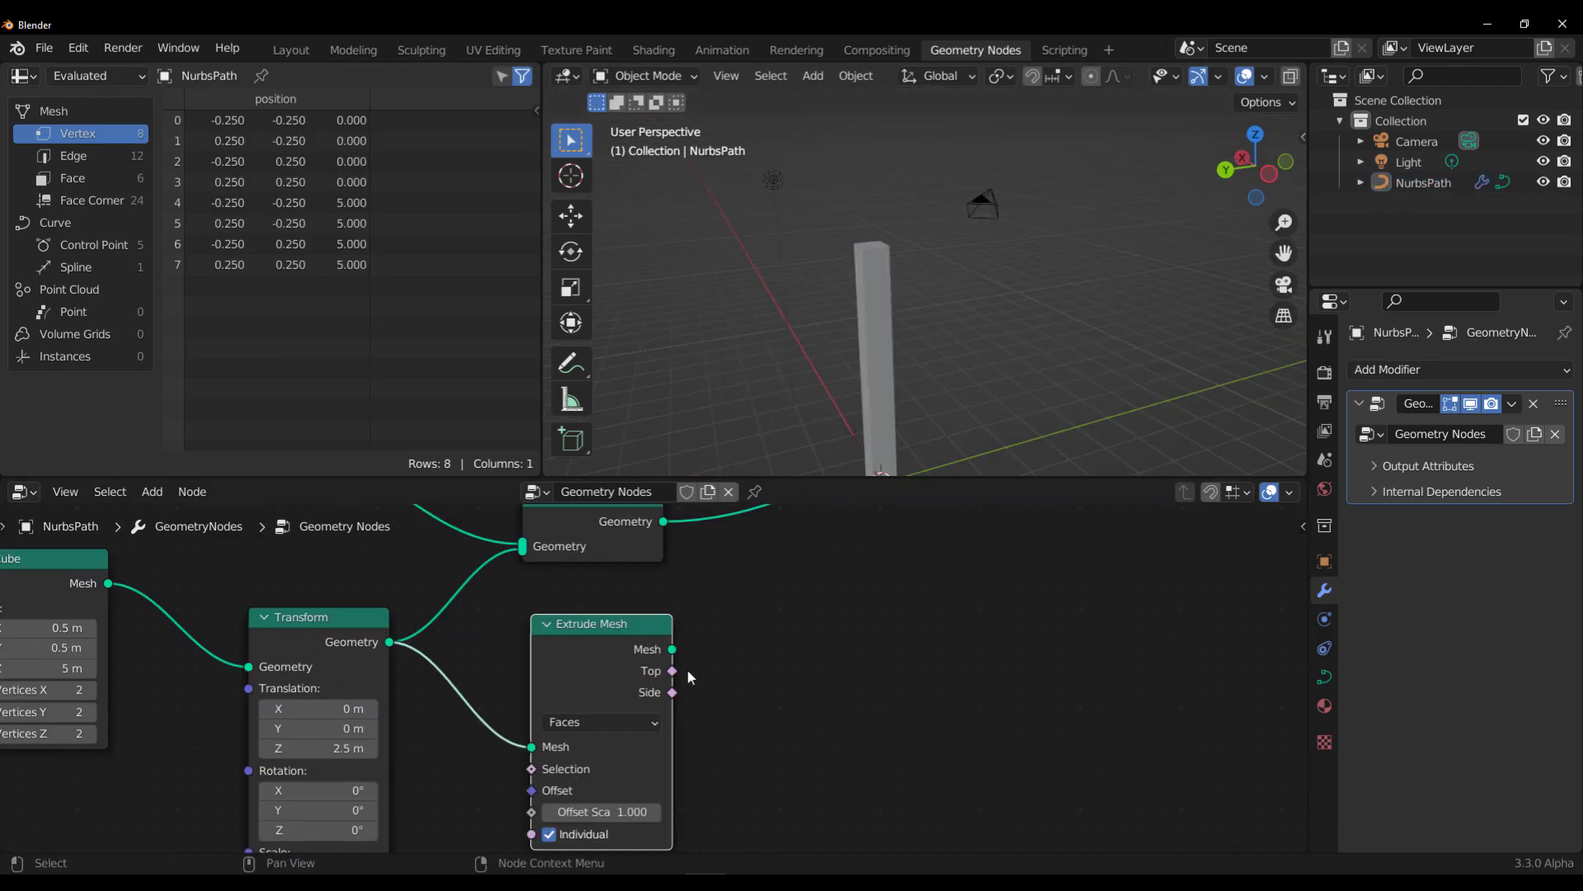
left_click_drag(372, 621, 554, 714)
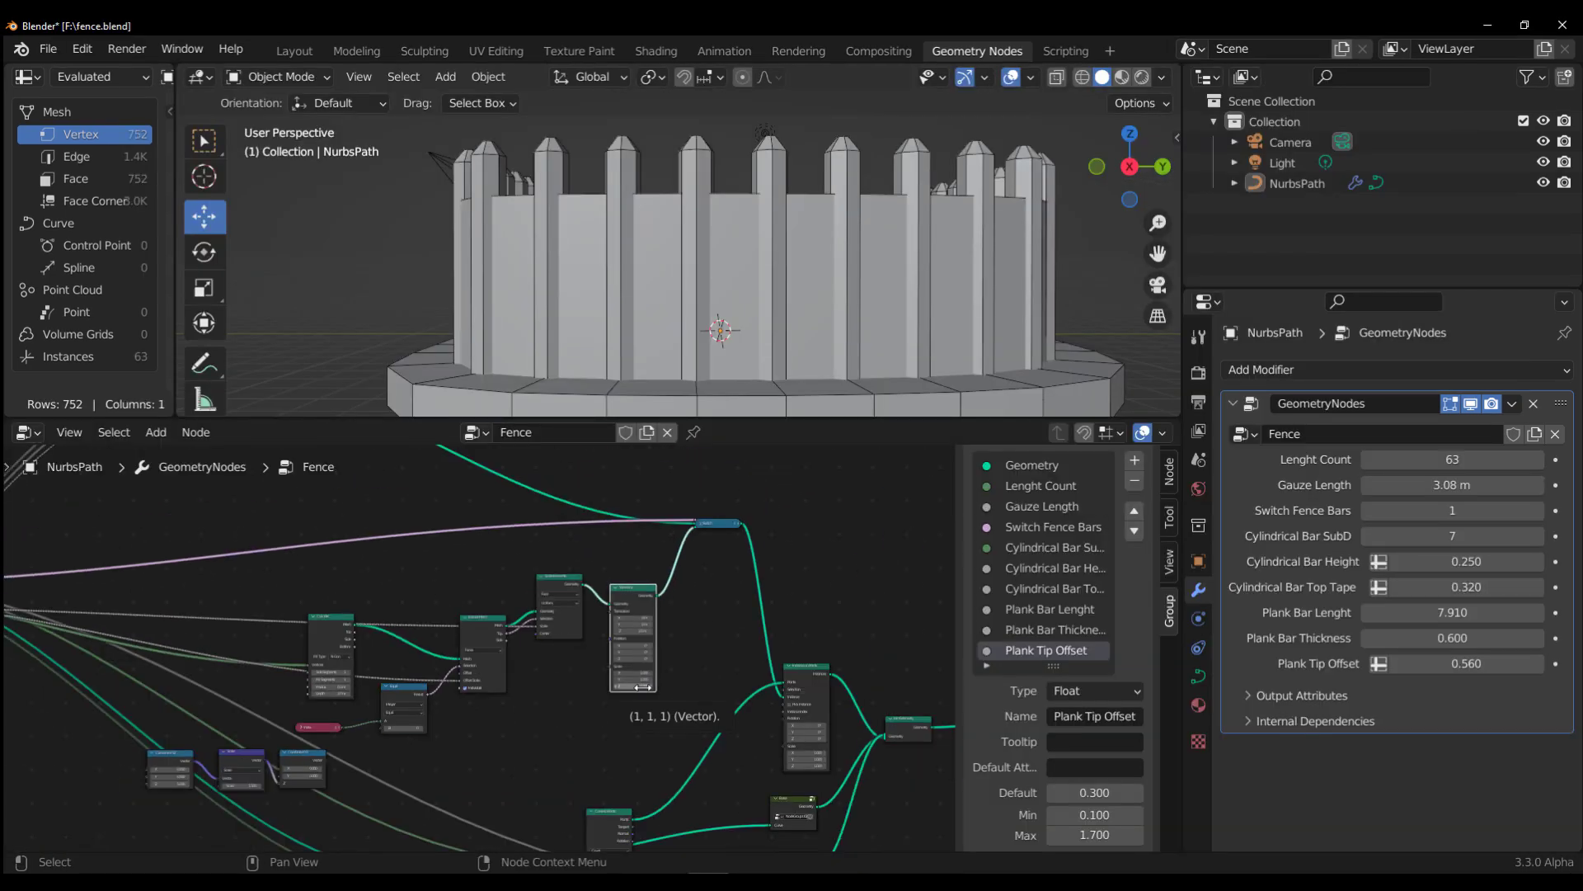
Step: Inspect the nodes inside NodeGroup.005, then return to the Fence tree and frame it all
scroll(577, 687, "up", 2)
middle_click_drag(577, 528, 583, 824)
scroll(583, 577, "down", 1)
left_click(583, 576)
key("Tab")
middle_click_drag(472, 673, 514, 675)
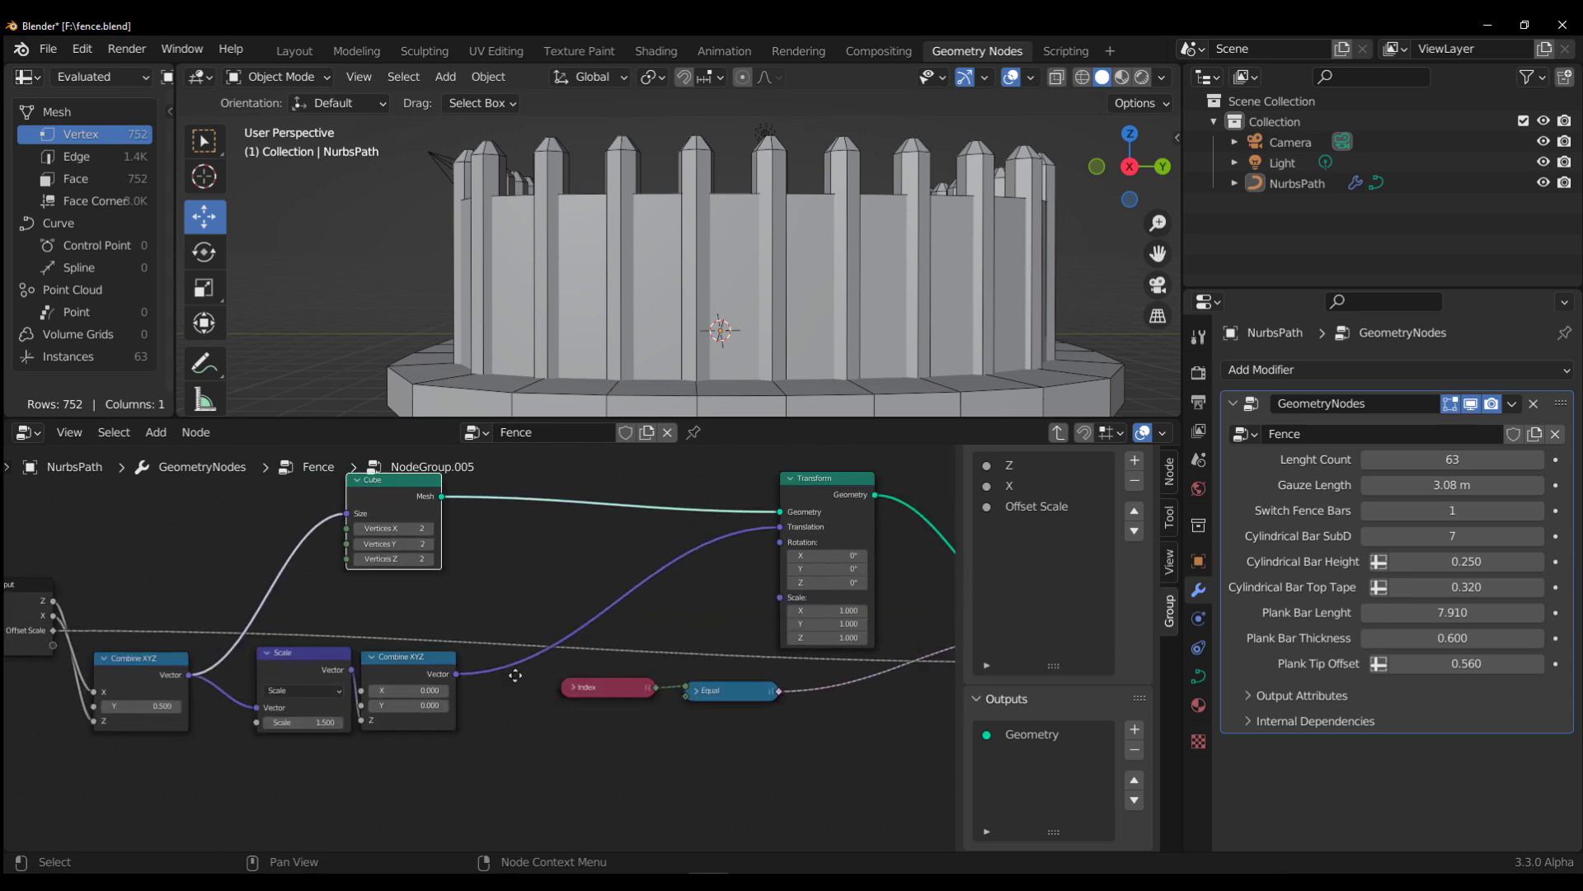
key("Tab")
scroll(400, 787, "up", 4)
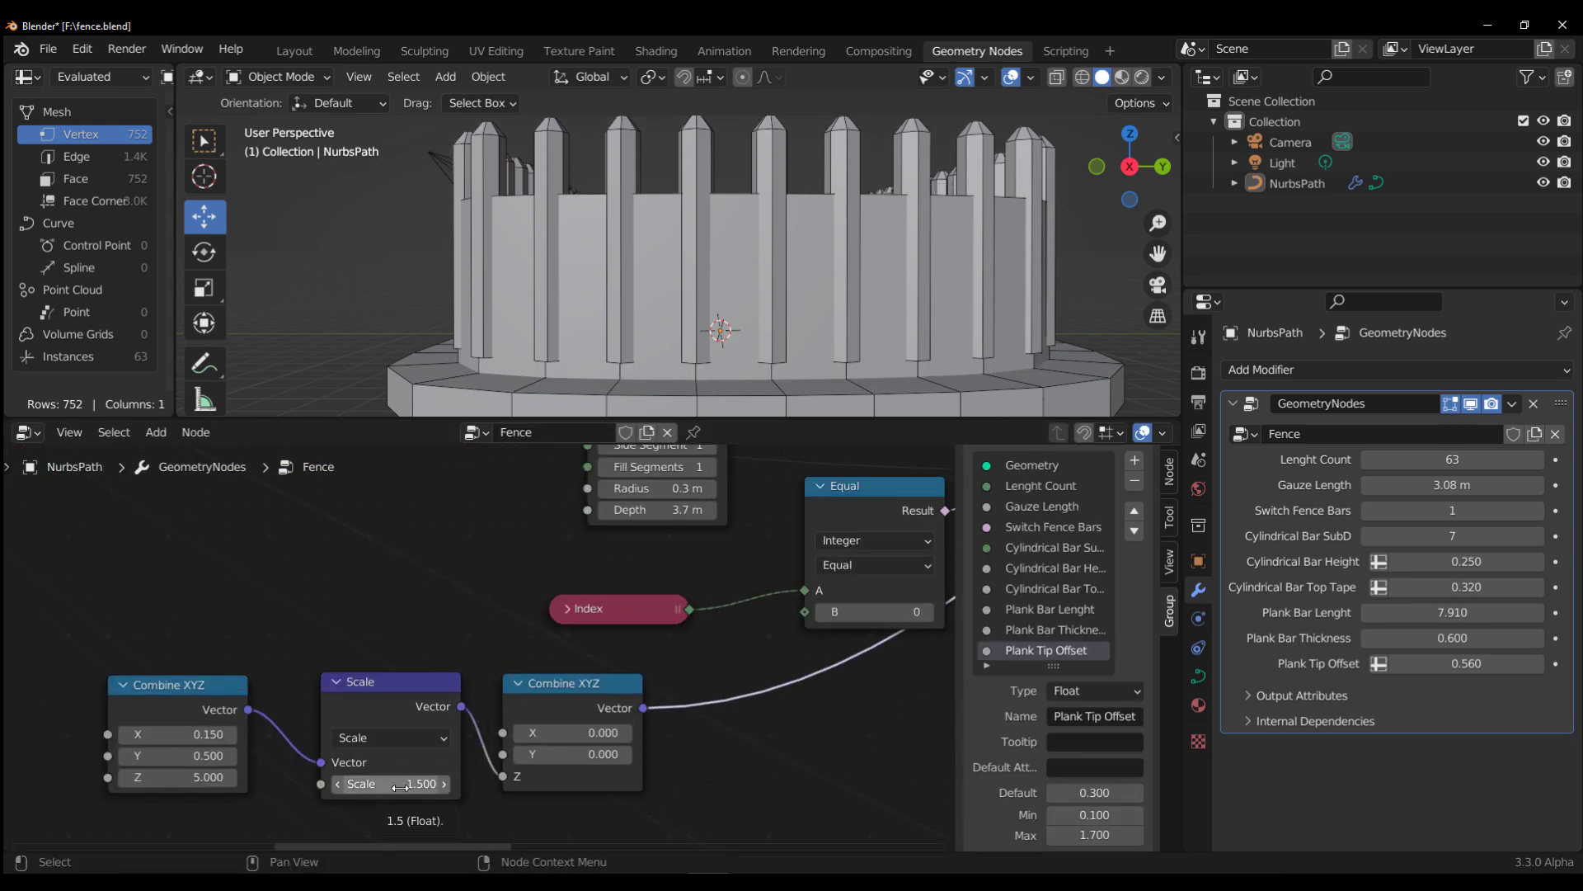
key("Home")
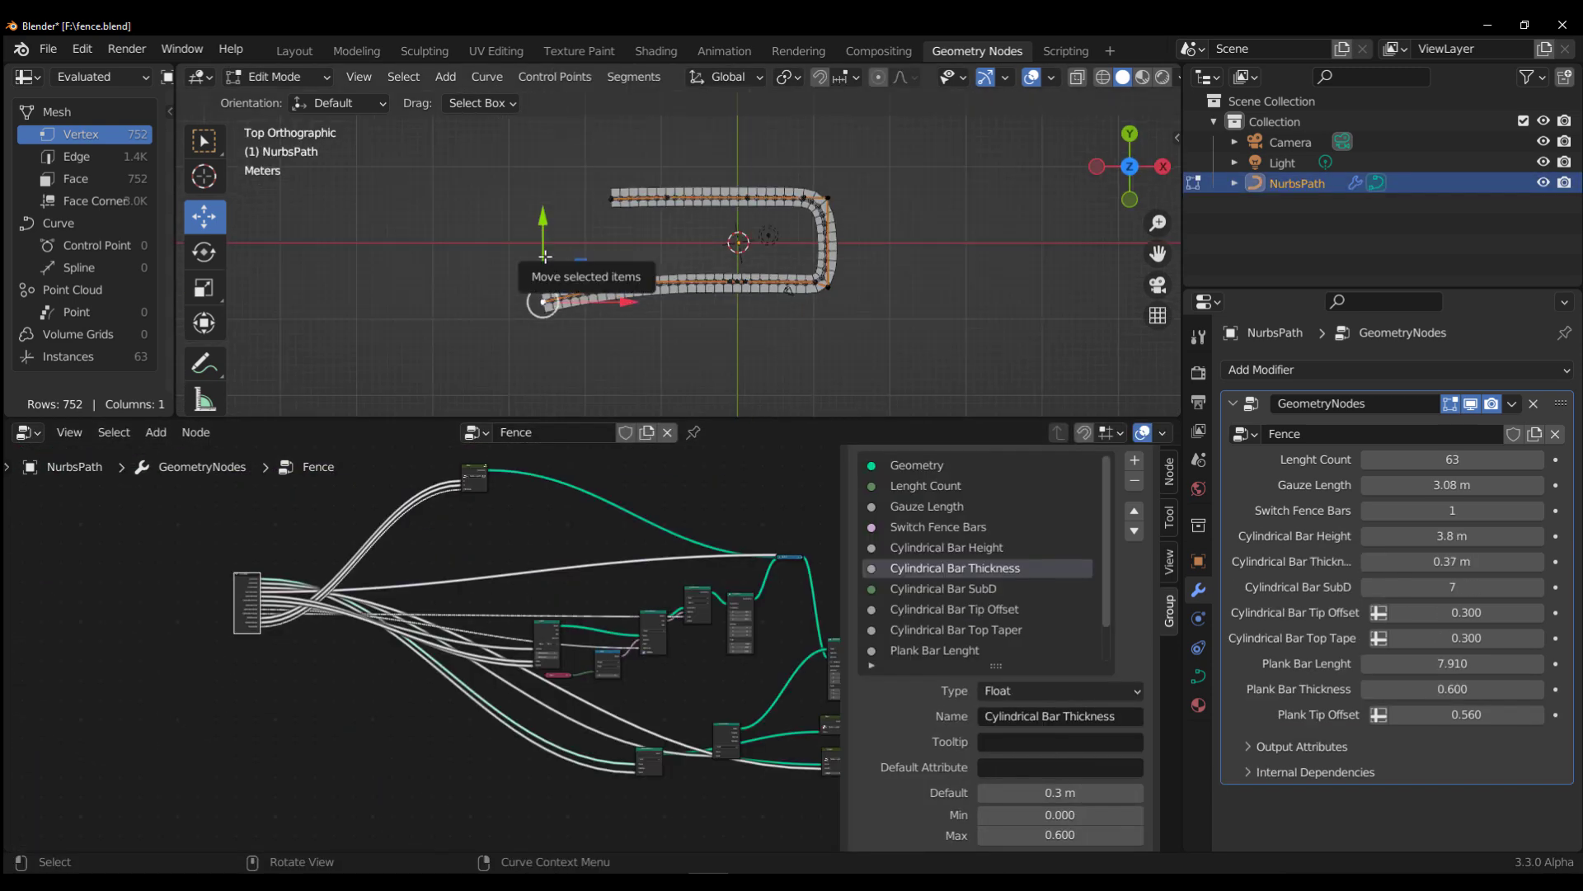
Step: Extrude three new points from the path's end around the loop and subdivide the curve segments
key("e")
left_click(512, 171)
key("e")
left_click(538, 157)
left_click(487, 78)
left_click(617, 100)
scroll(478, 185, "down", 1)
key("e")
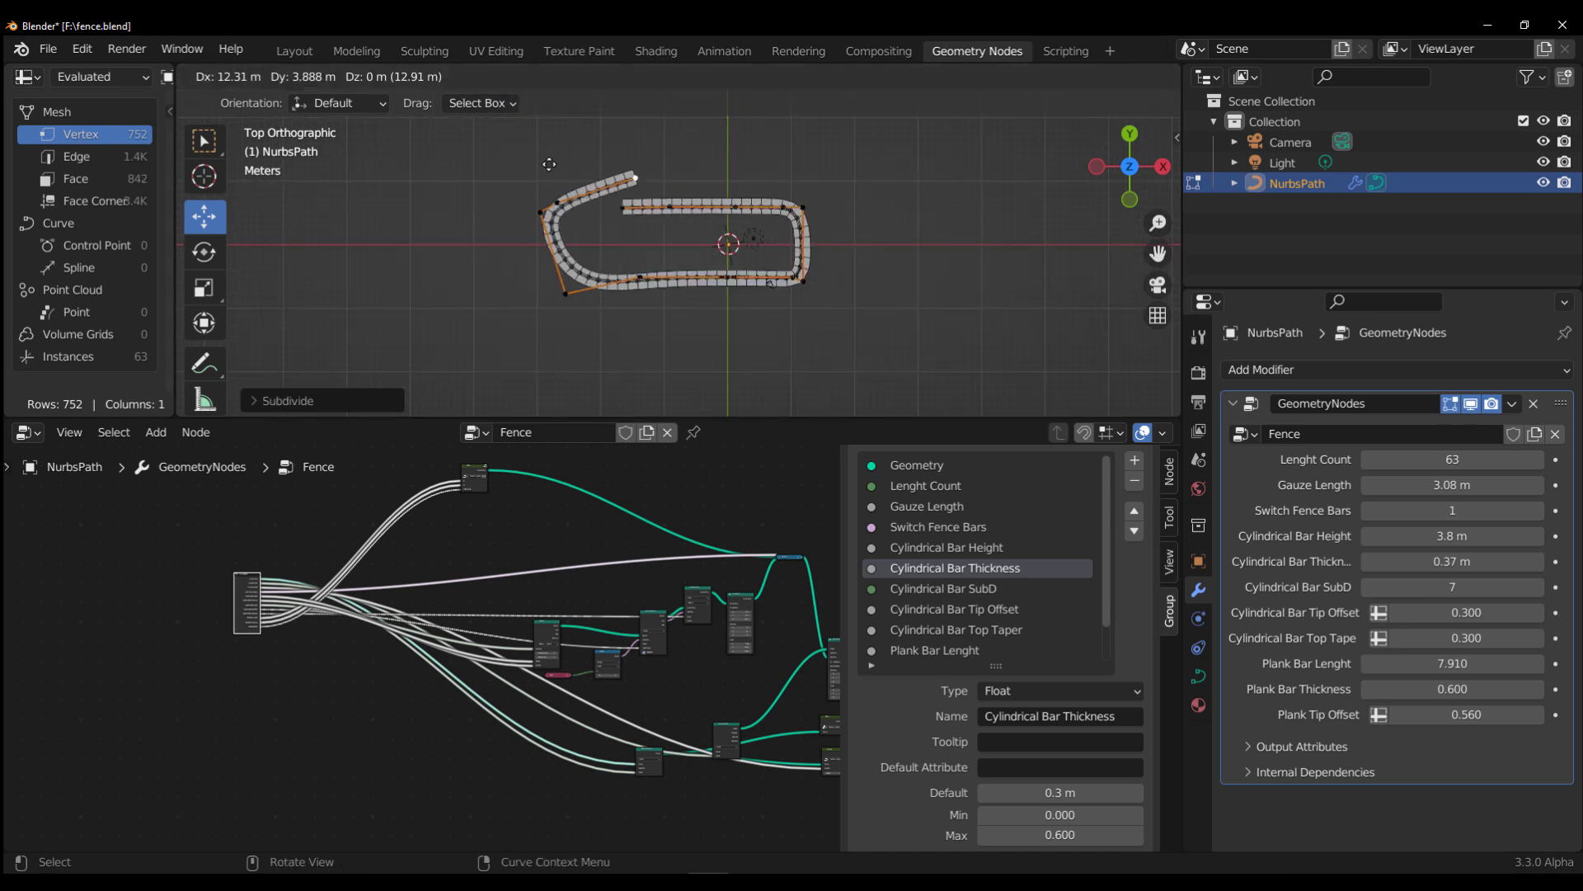
left_click(824, 177)
key("e")
left_click(429, 190)
Step: Back in Object Mode, select the fence in a perspective view and adjust its Offset value
key("Tab")
left_click(846, 311)
middle_click_drag(528, 240, 429, 346)
scroll(845, 311, "up", 4)
left_click(429, 347)
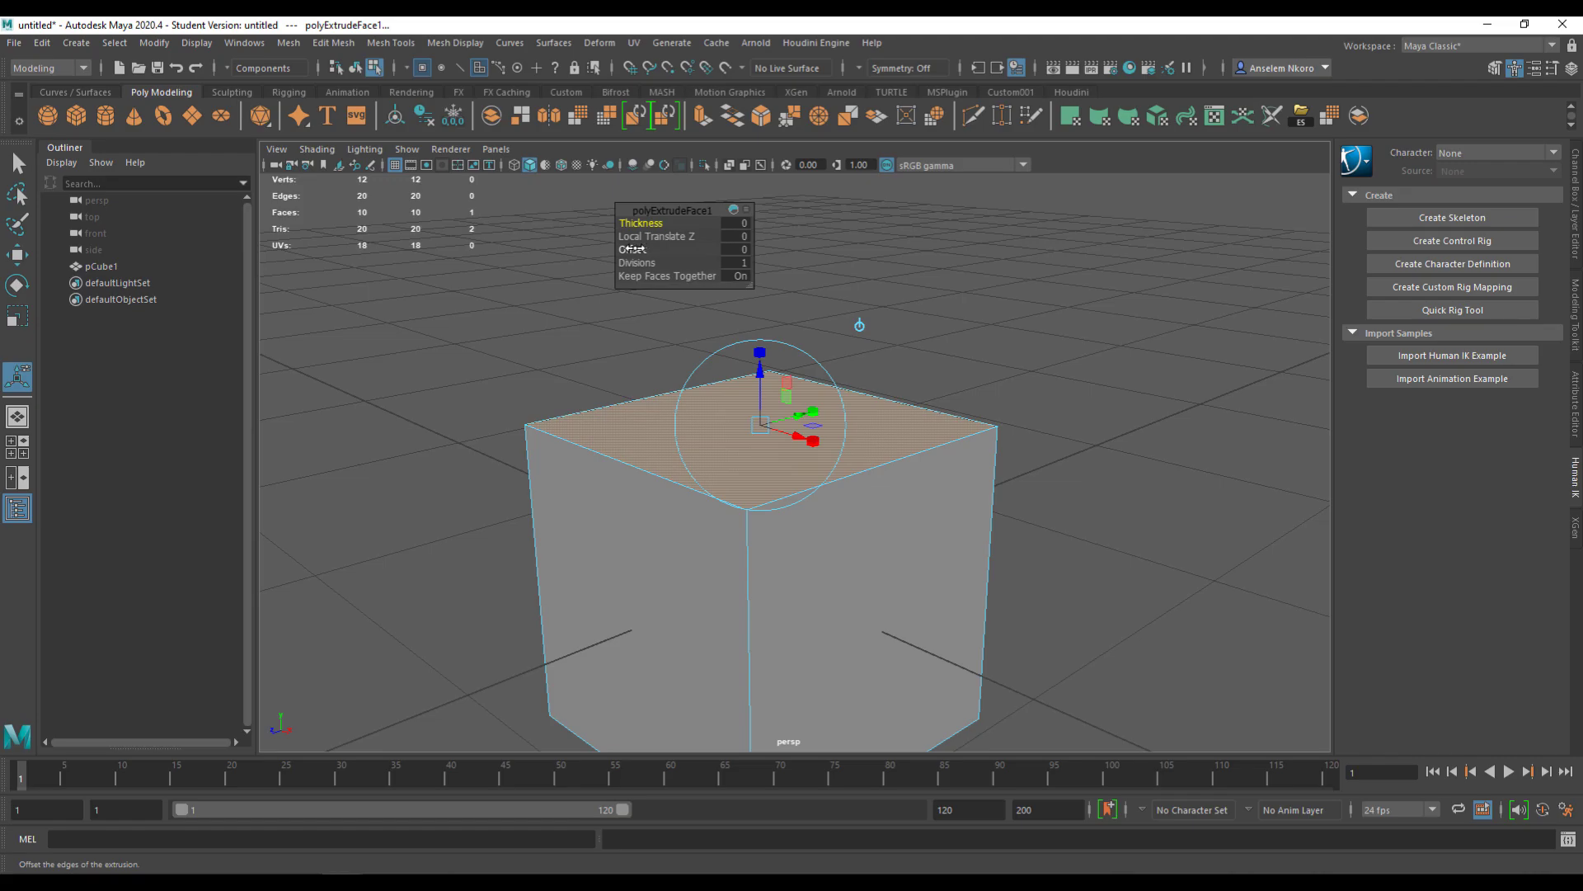
middle_click_drag(643, 257, 649, 256)
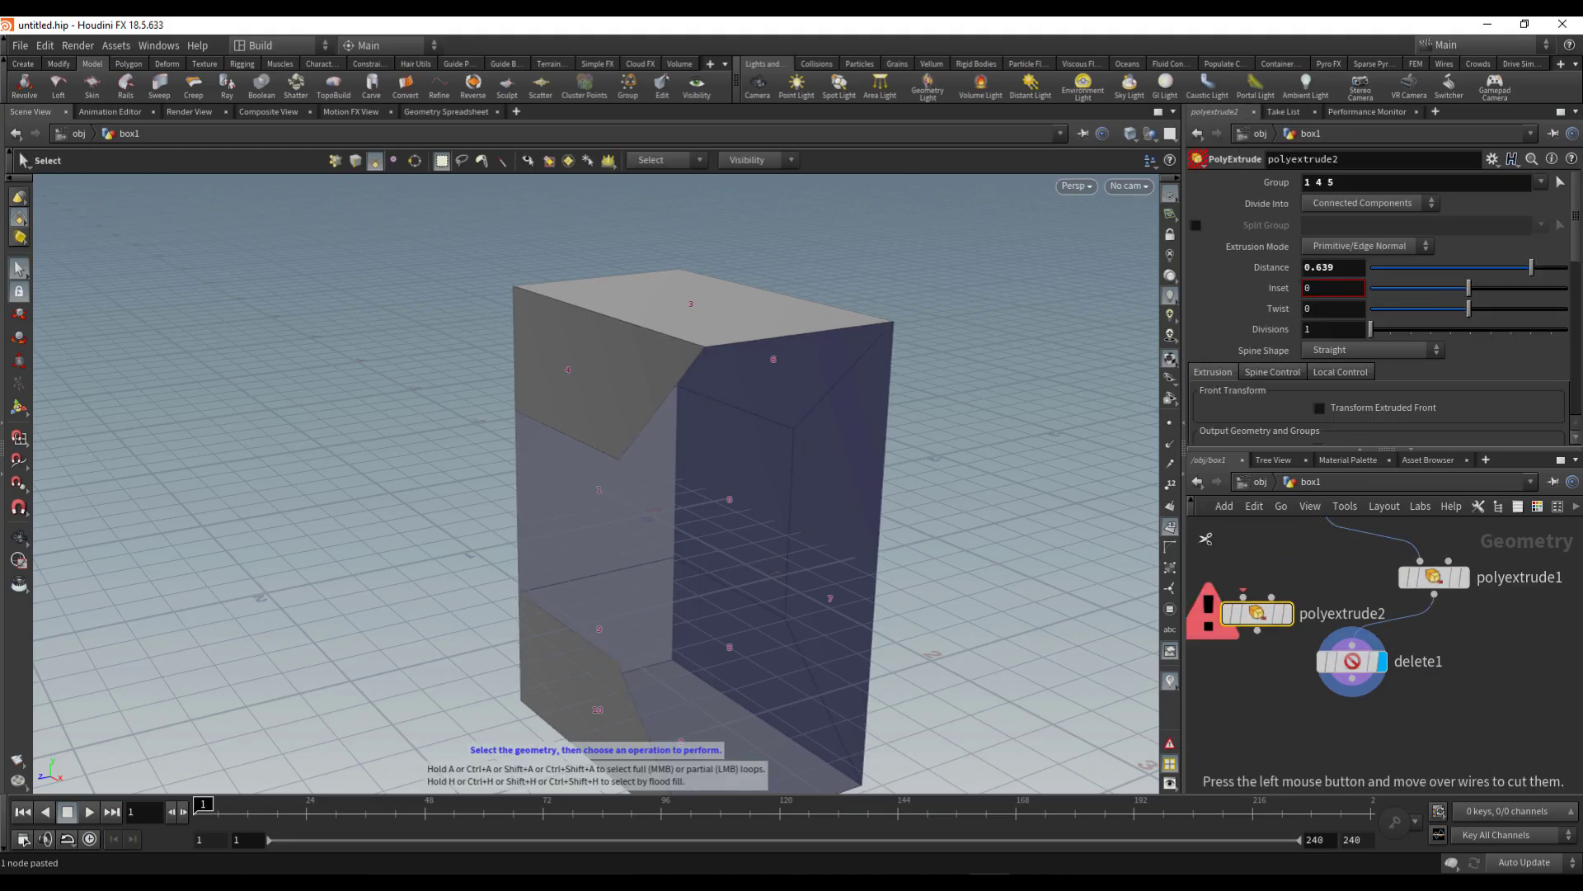
Step: Add polyextrude2 below delete1, clear its Group field, and lower its Distance
left_click(1308, 548)
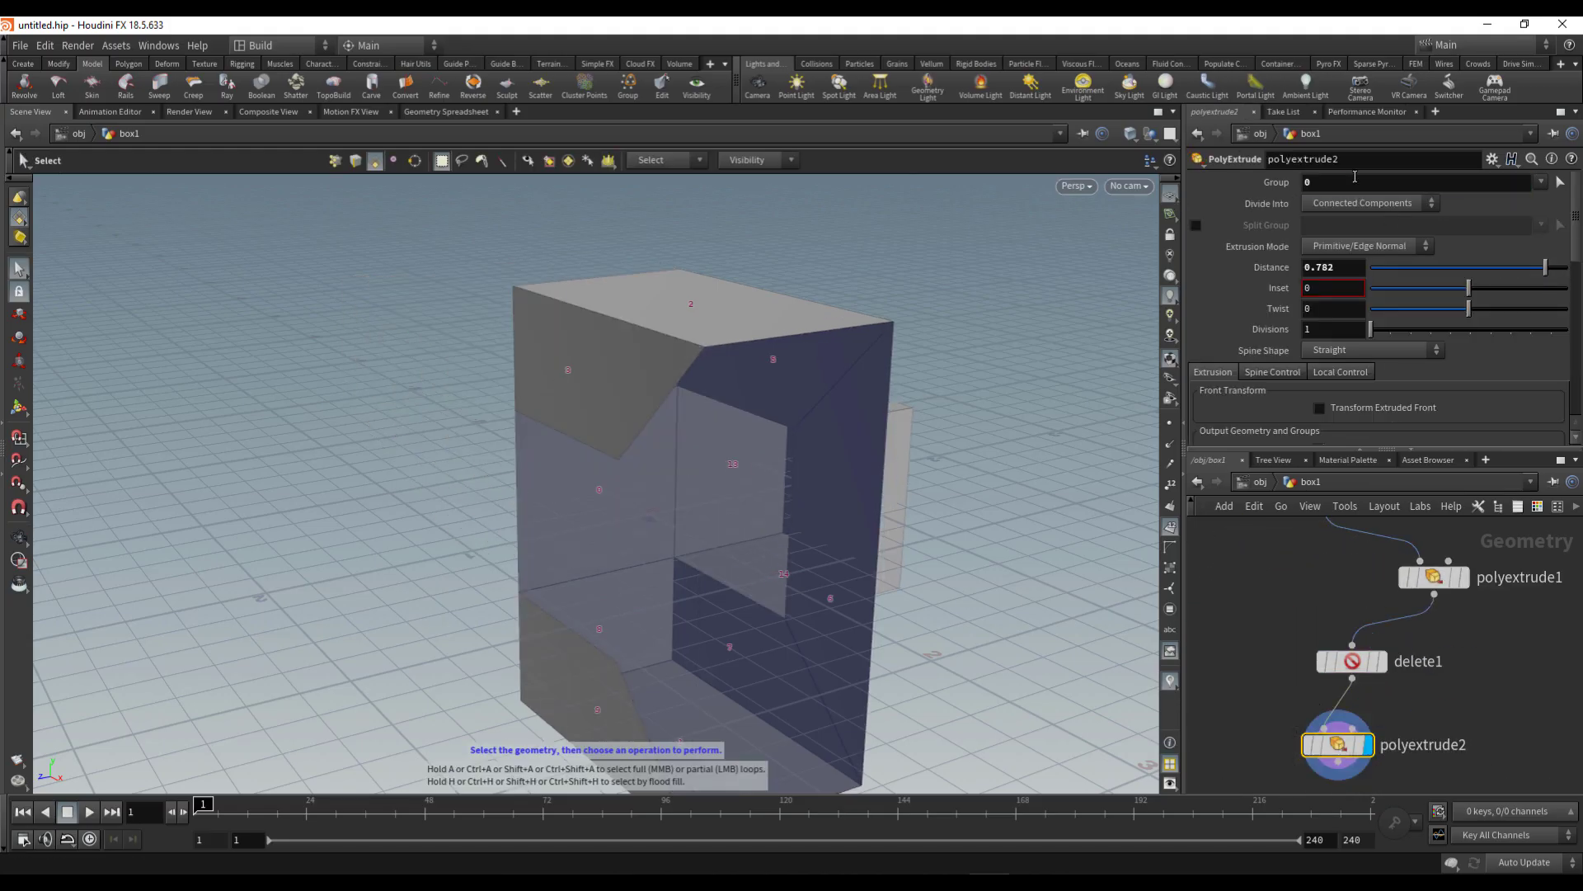
left_click(1354, 181)
key("BackSpace")
left_click_drag(808, 503, 576, 428, "alt")
left_click_drag(1546, 267, 1477, 279)
Step: Search for an 'edge' node to add to the network
left_click_drag(824, 494, 948, 608, "alt")
middle_click_drag(1402, 742, 1354, 627)
key("Tab")
type("edge")
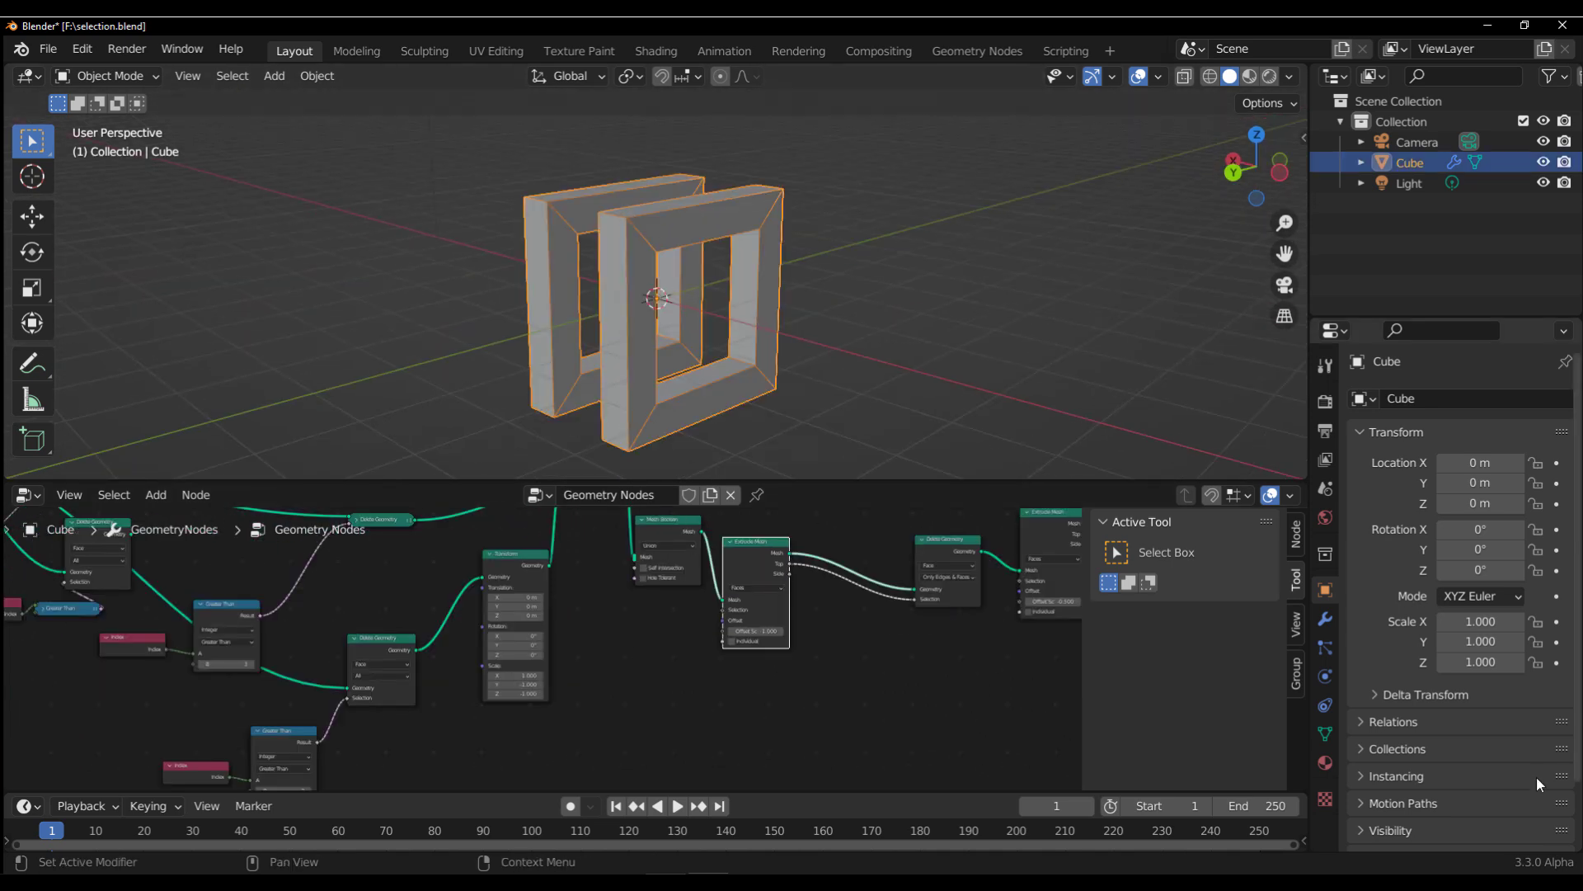
Step: Add a Bevel modifier with 5 segments to the frames and duplicate the frame object in place
left_click(1325, 618)
left_click(1437, 404)
left_click(1164, 476)
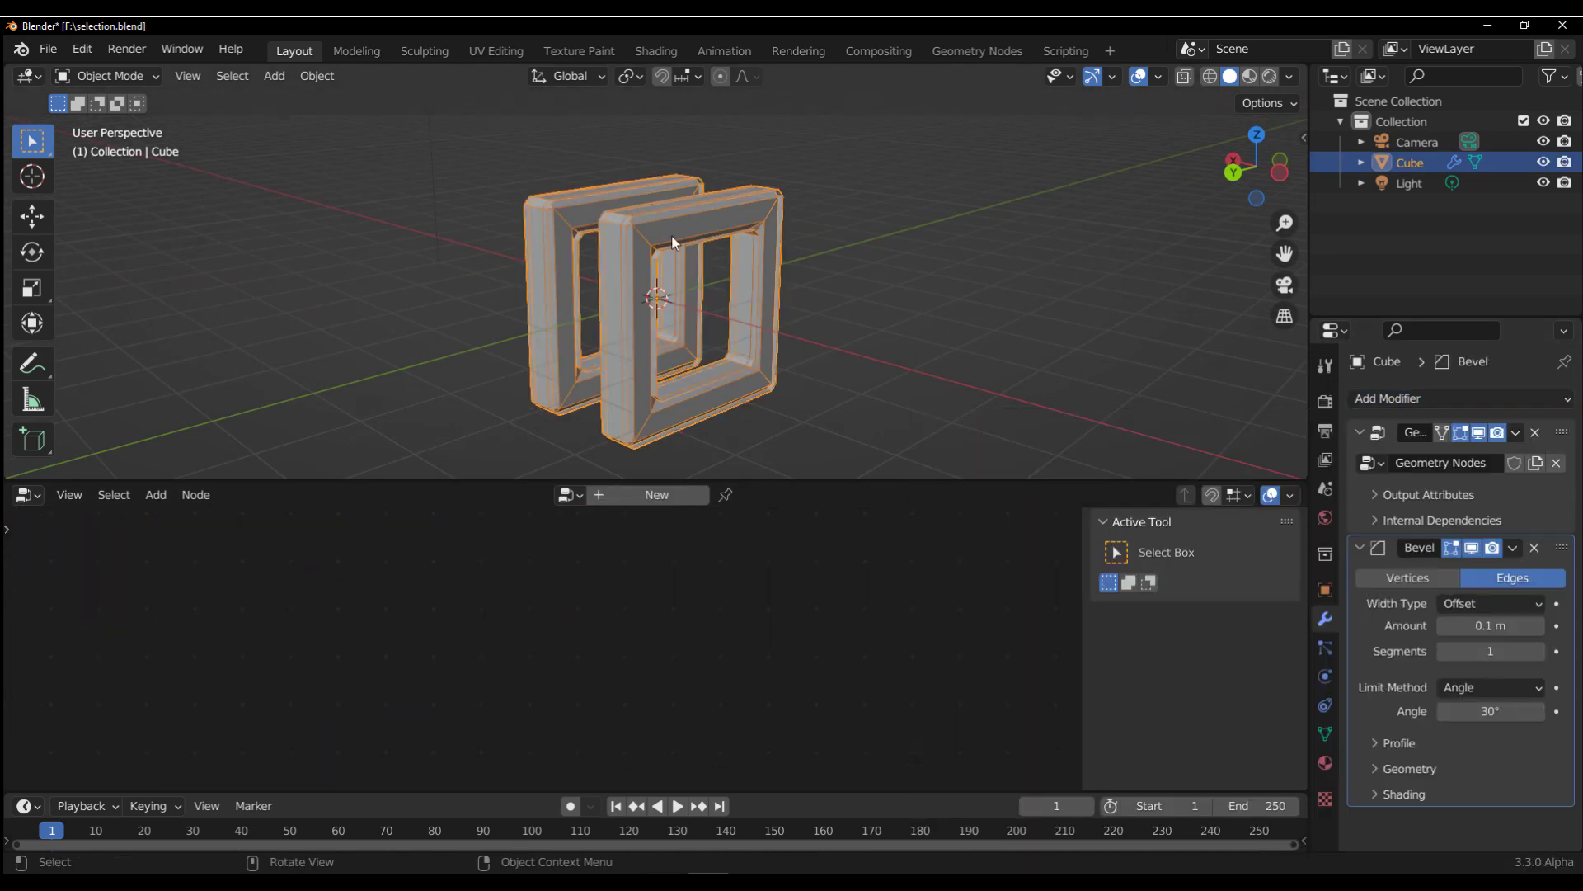
left_click_drag(1485, 651, 1526, 650)
middle_click_drag(1027, 340, 986, 387)
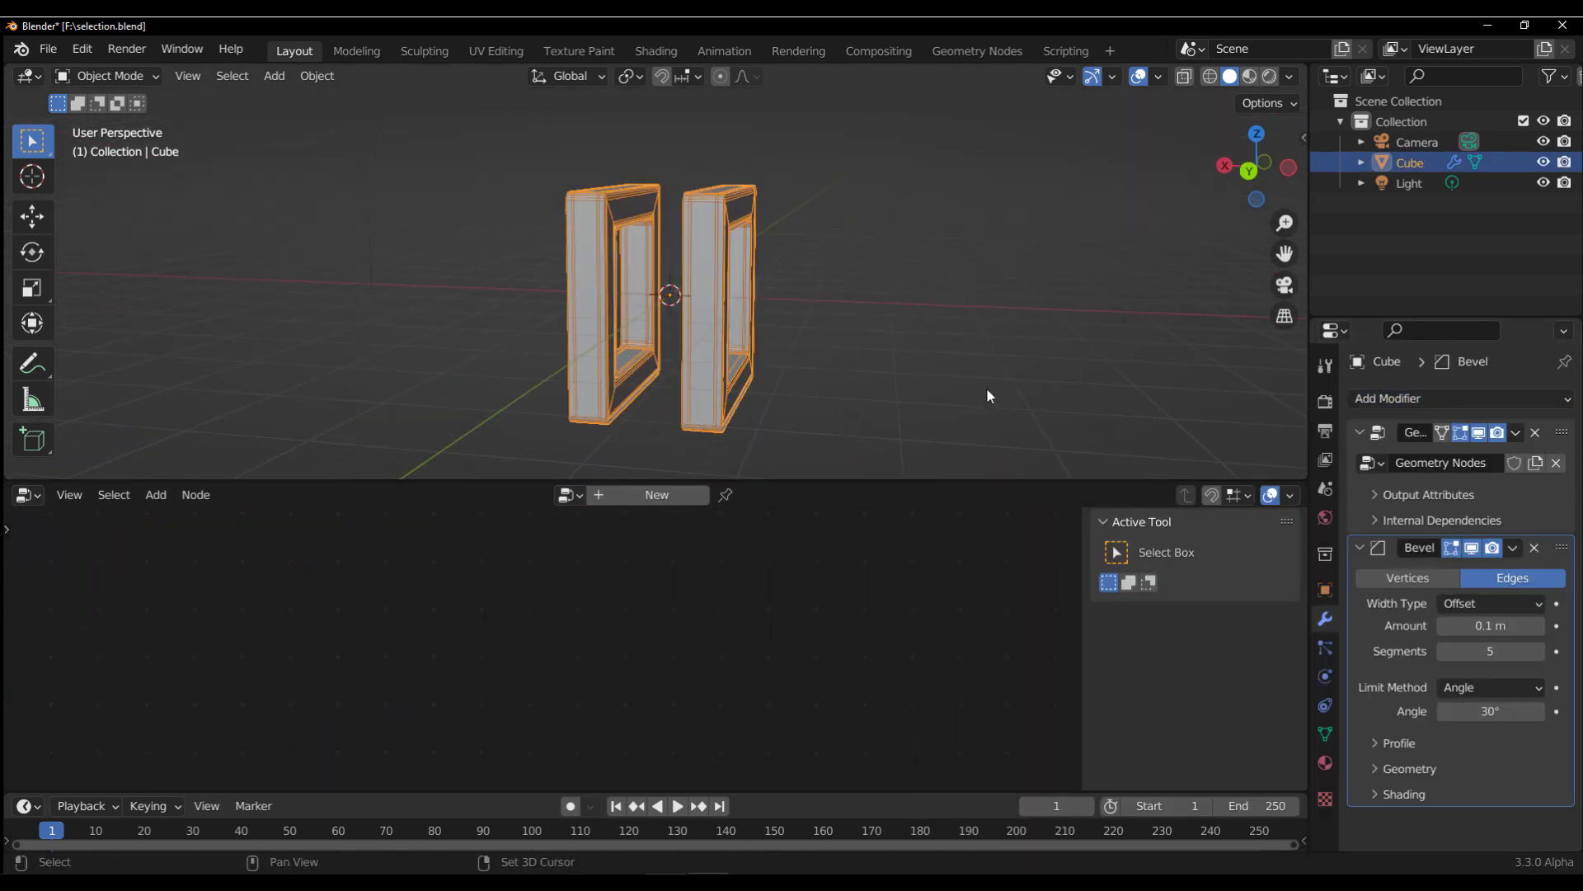
key("shift+d")
right_click(987, 387)
left_click(32, 217)
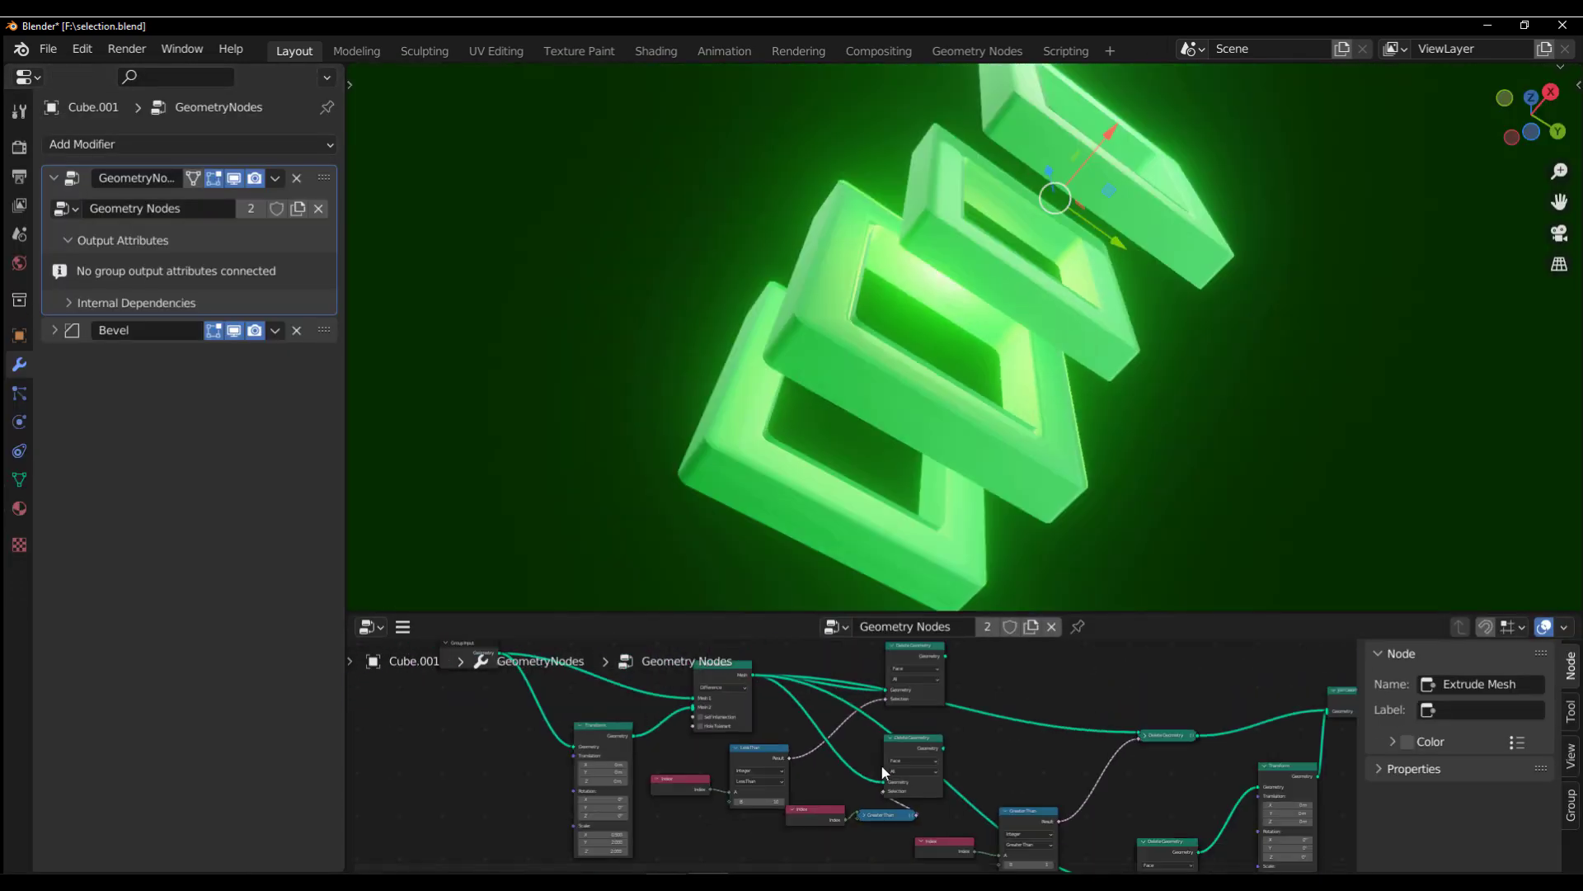
Step: Raise the Greater Than node's B value to 6
left_click_drag(812, 614, 812, 449)
scroll(677, 748, "up", 5)
middle_click_drag(677, 748, 522, 712)
middle_click_drag(798, 781, 544, 767)
middle_click_drag(828, 791, 626, 804)
left_click_drag(582, 758, 617, 758)
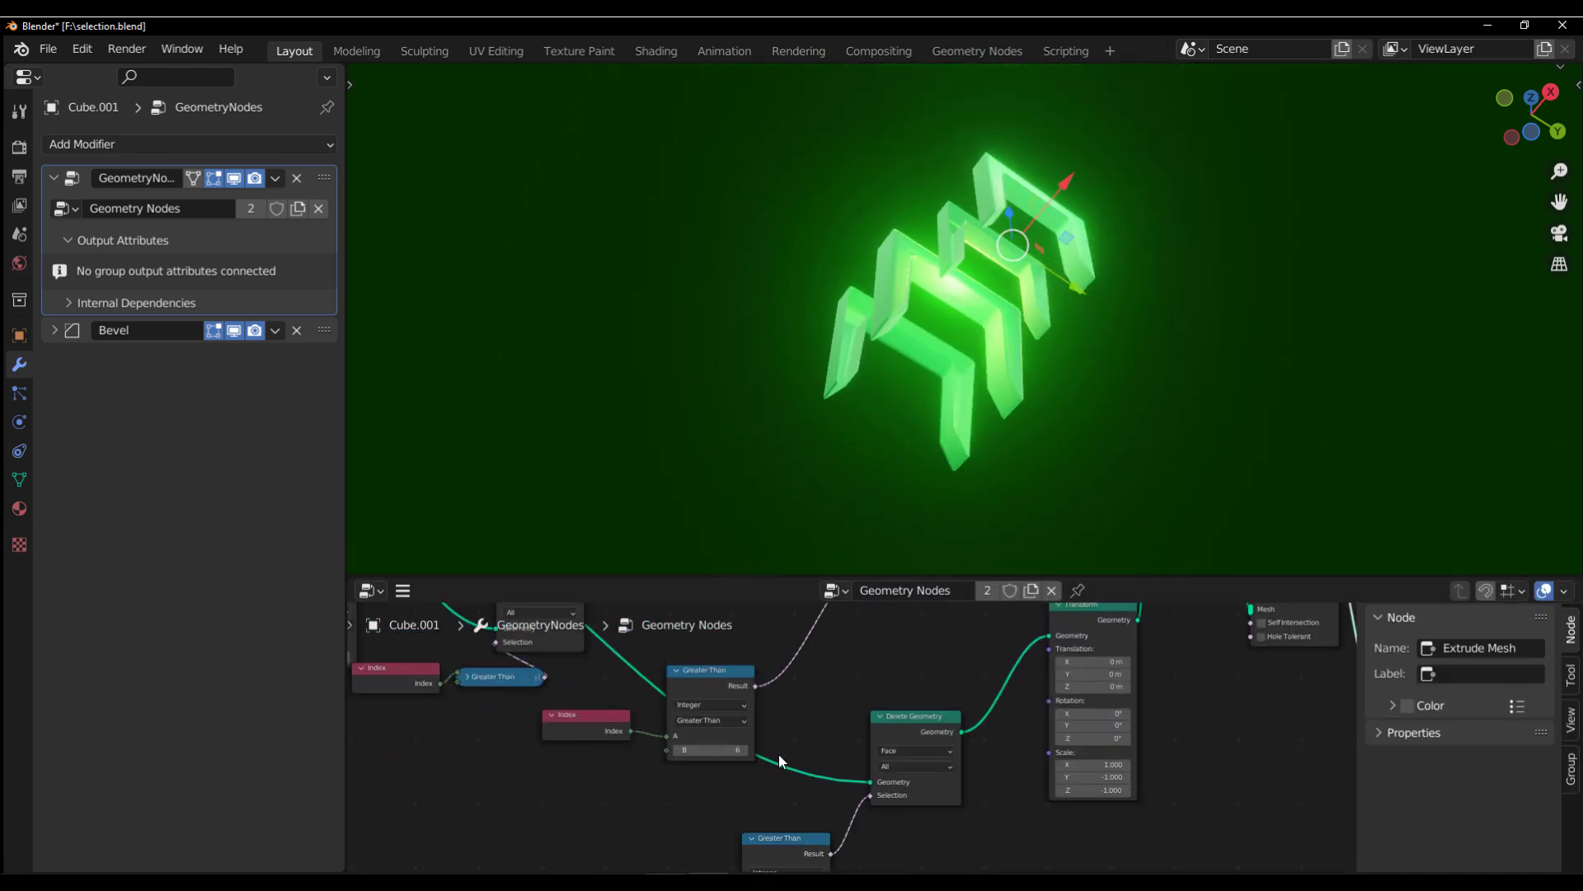
mouse_move(725, 750)
left_mouse_down()
mouse_move(701, 749)
mouse_move(742, 750)
left_mouse_up()
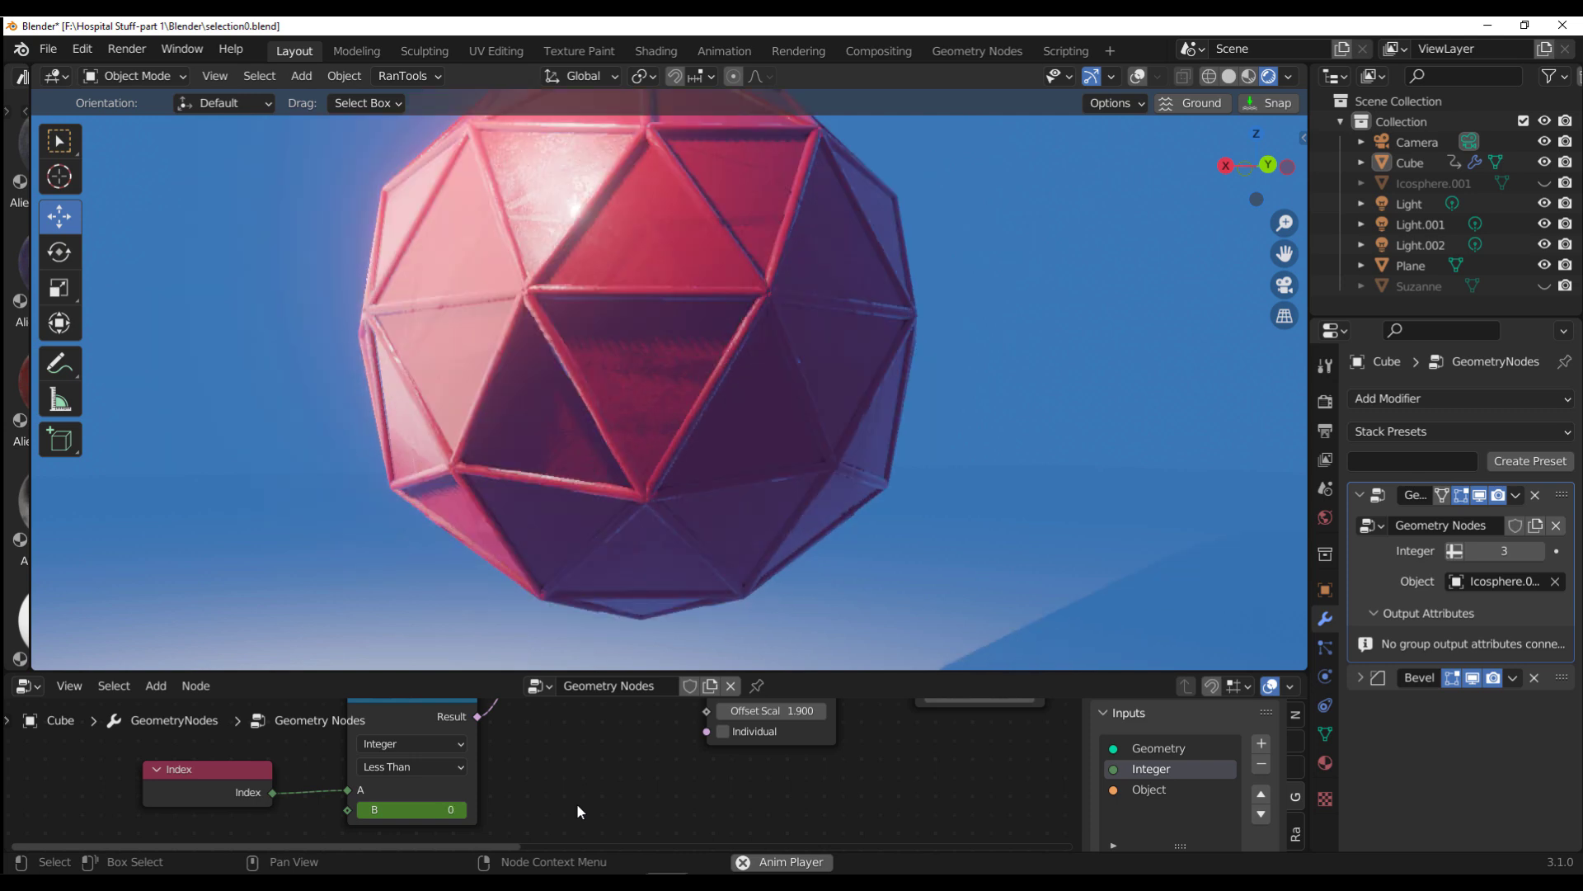
Step: Lower the Less Than B value to 51 and inspect the partly removed sphere
scroll(665, 456, "down", 3)
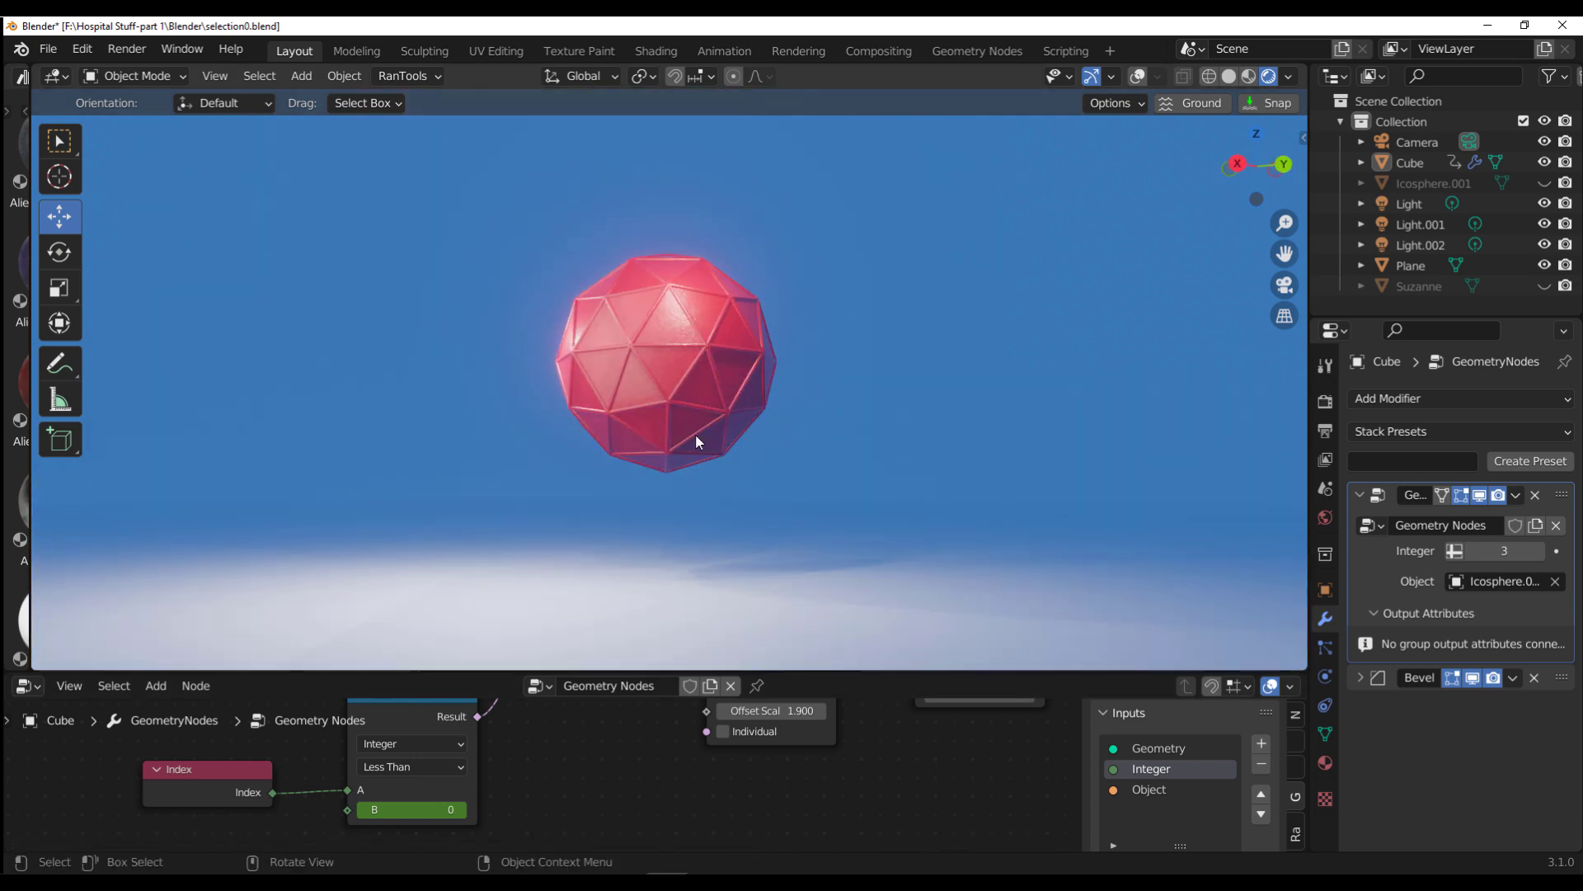
scroll(607, 754, "down", 5)
scroll(606, 753, "up", 3)
middle_click_drag(607, 753, 815, 722)
left_click_drag(623, 781, 577, 781)
middle_click_drag(577, 534, 908, 685)
scroll(808, 527, "up", 4)
middle_click_drag(808, 511, 62, 533)
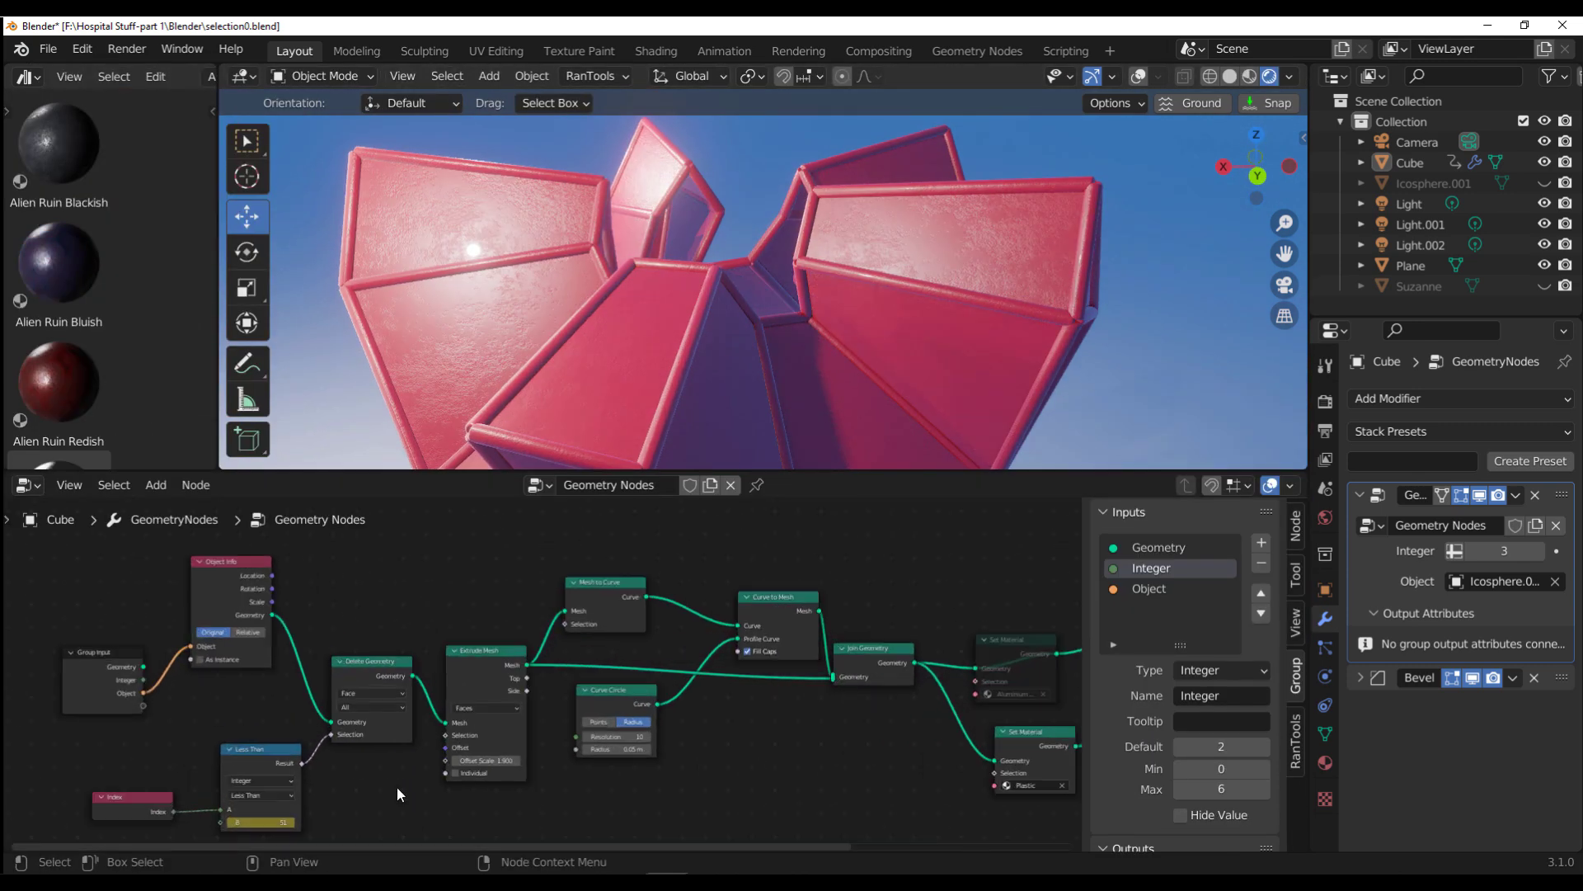
scroll(397, 787, "up", 4)
Step: Lower the Less Than B value further to 47 and orbit under the resulting shape
middle_click_drag(397, 787, 613, 683)
mouse_move(437, 732)
left_mouse_down()
mouse_move(404, 731)
mouse_move(425, 731)
left_mouse_up()
scroll(626, 347, "down", 4)
middle_click_drag(660, 346, 745, 287)
scroll(690, 405, "up", 4)
scroll(800, 305, "down", 6)
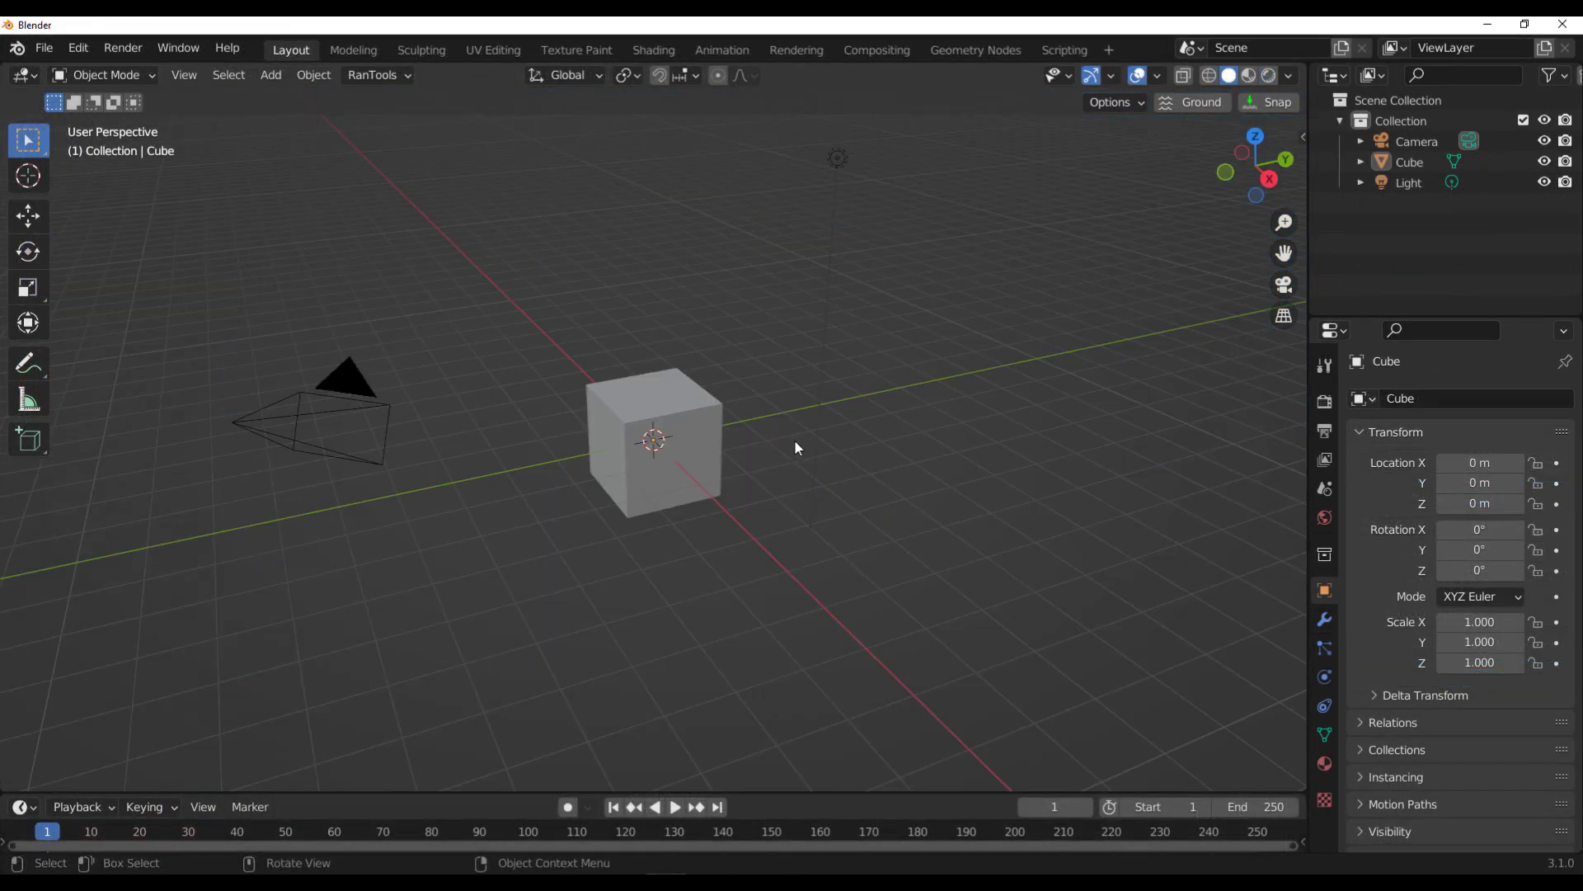
middle_click_drag(796, 448, 918, 459)
Step: Select the cube, enter Edit Mode, and clear its existing selection
scroll(742, 437, "up", 4)
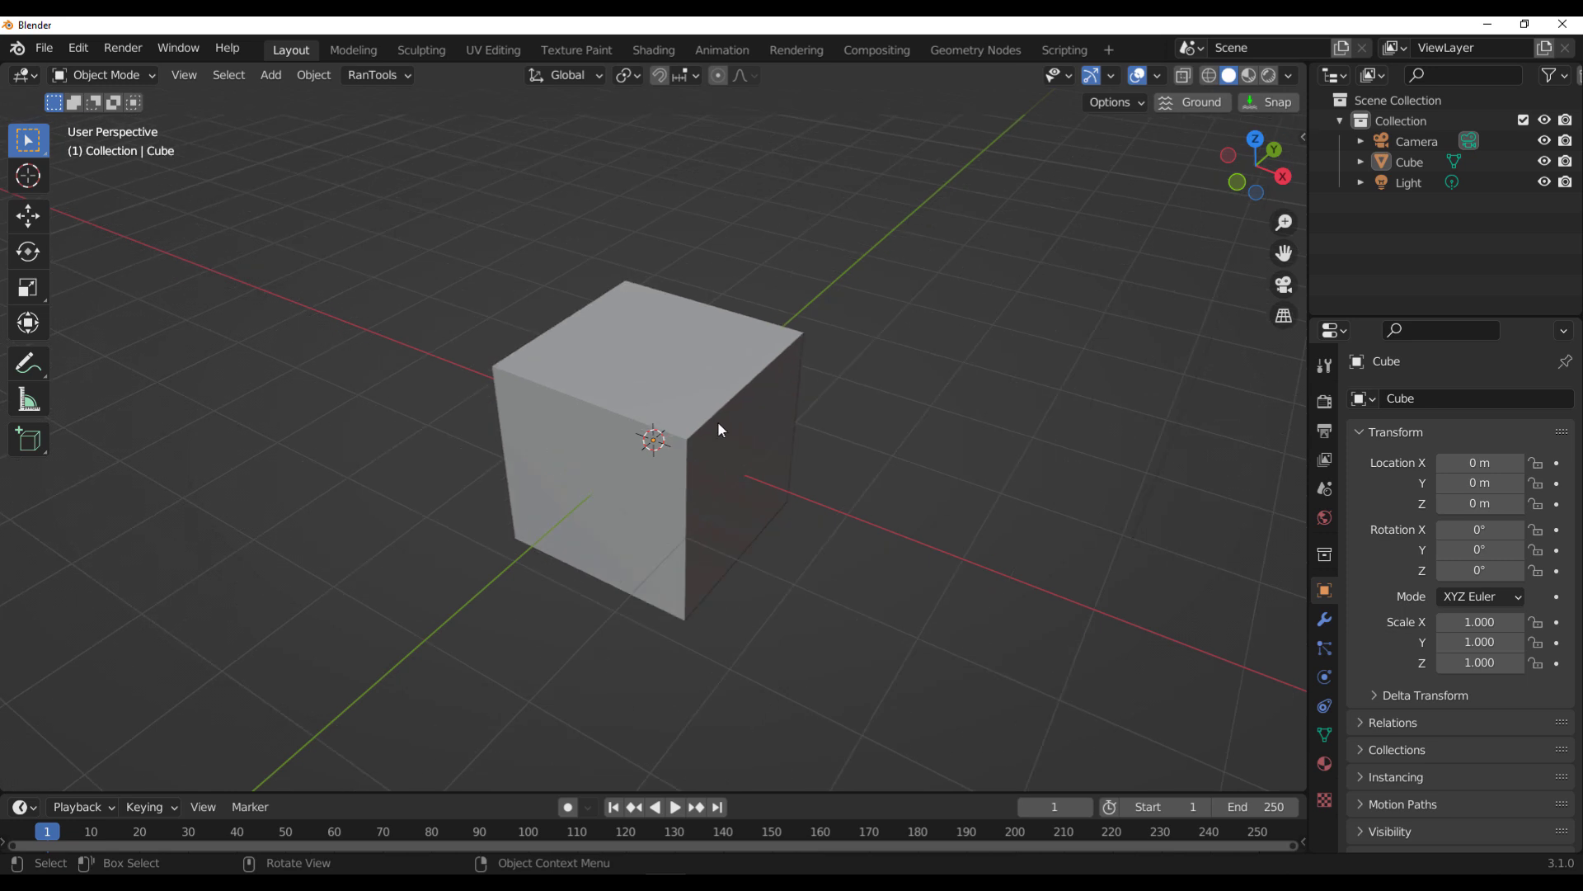
left_click(700, 386)
scroll(795, 454, "down", 5)
scroll(693, 400, "up", 5)
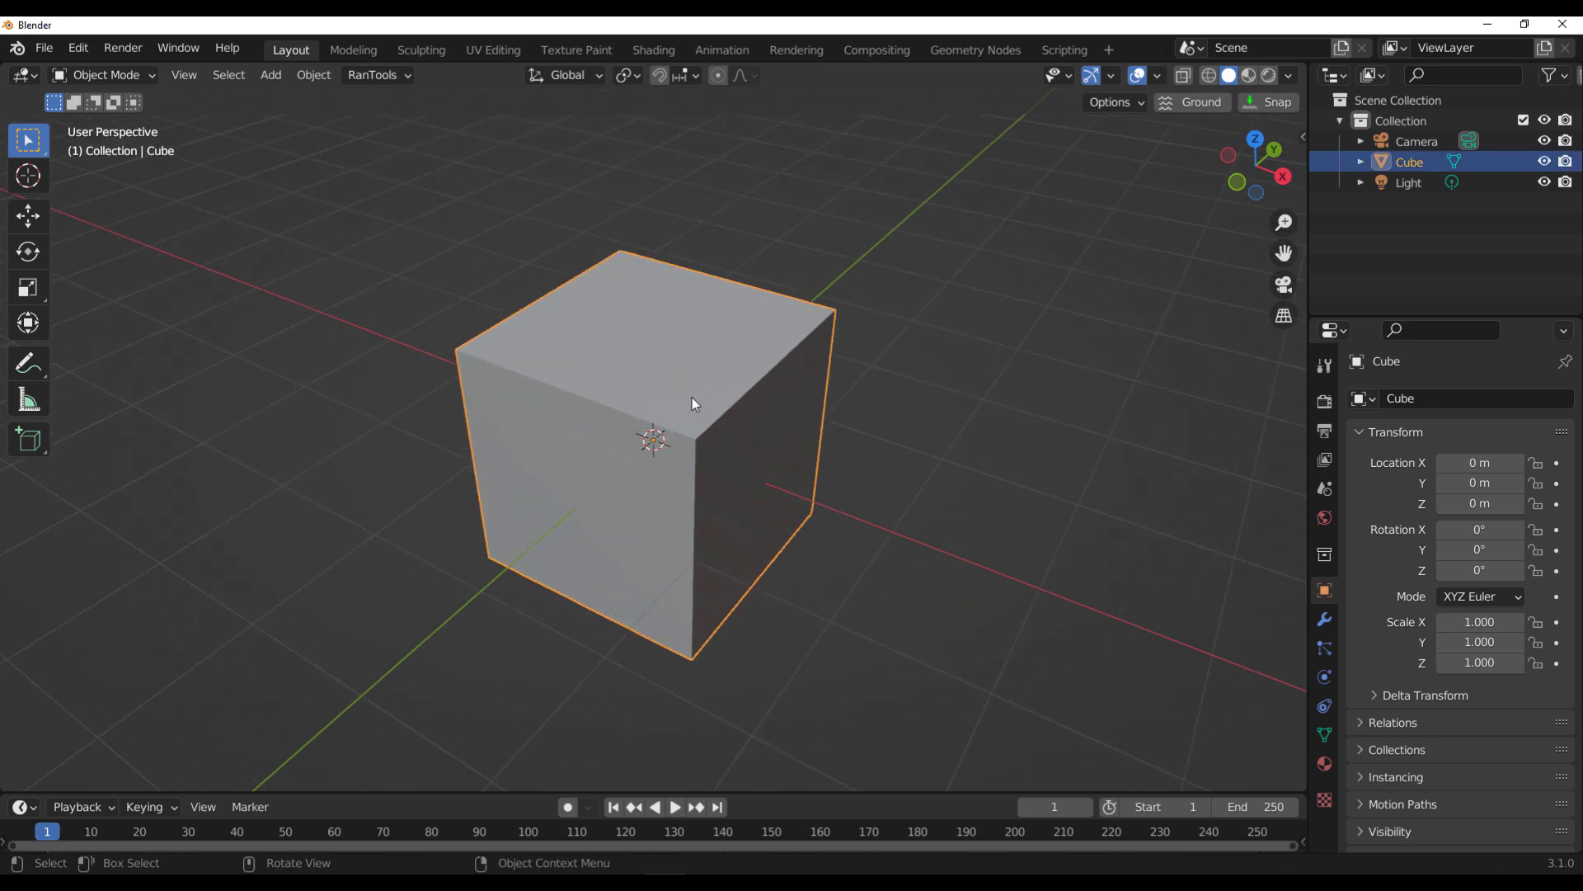
scroll(691, 398, "down", 2)
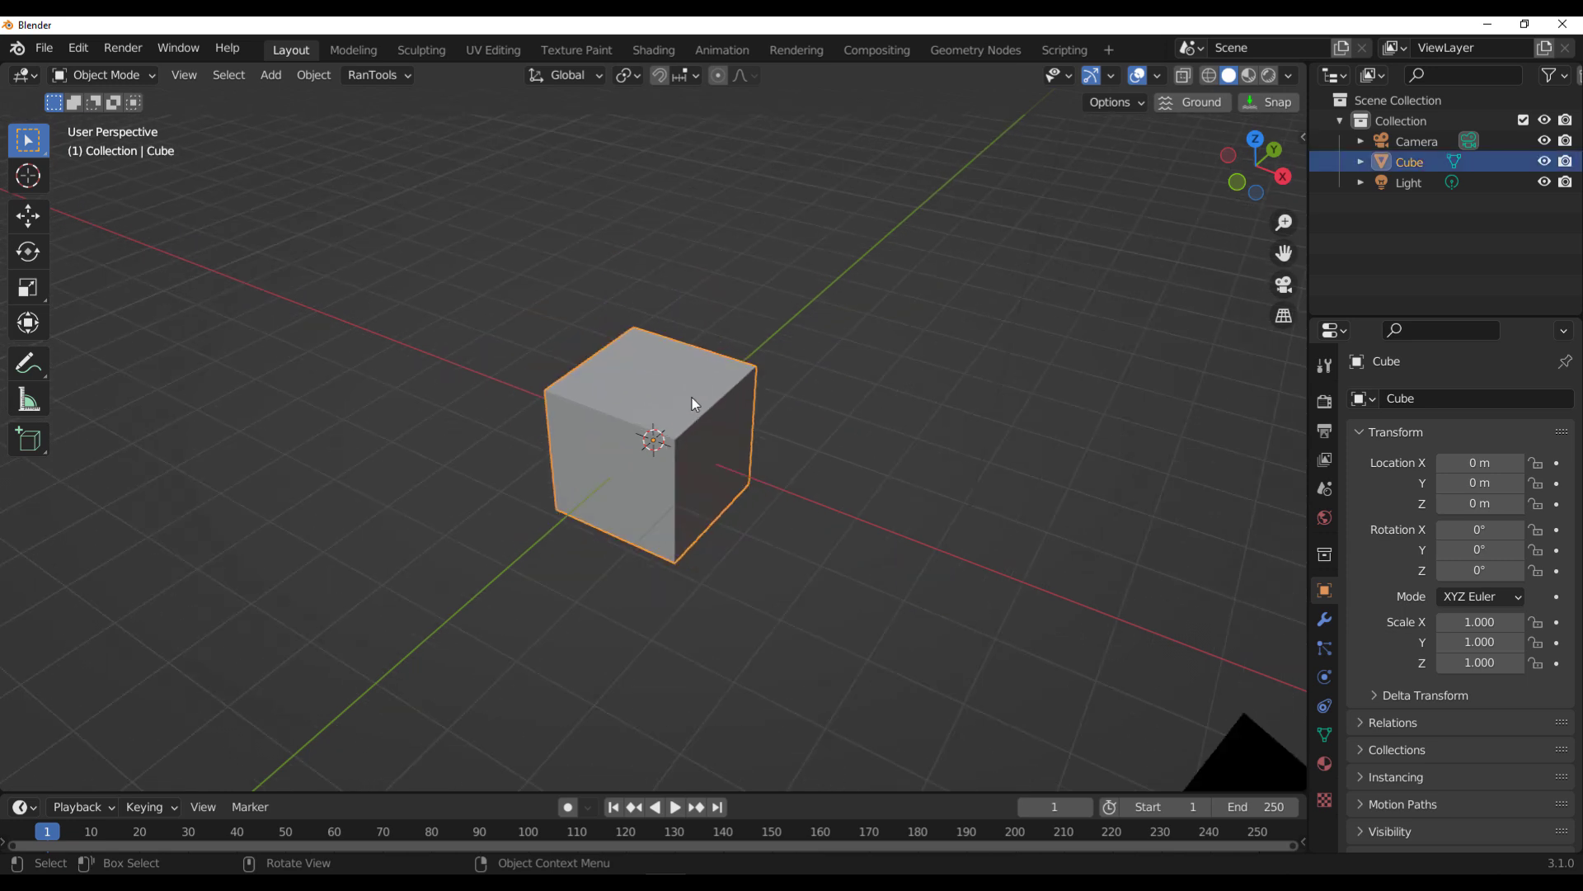
middle_click_drag(716, 435, 816, 420)
key("Tab")
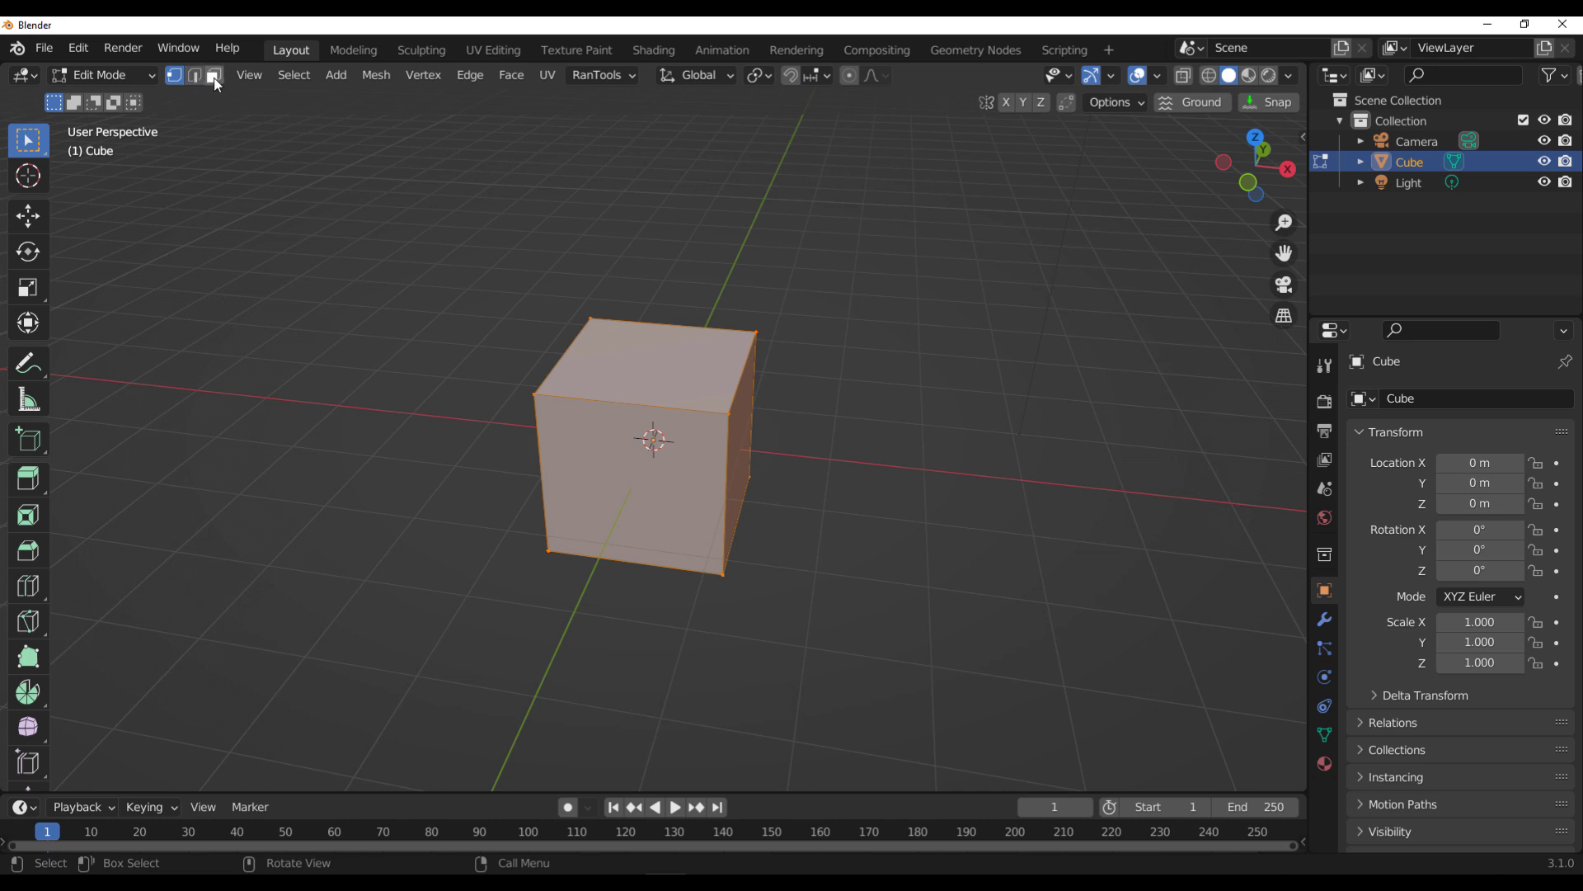
left_click(537, 396)
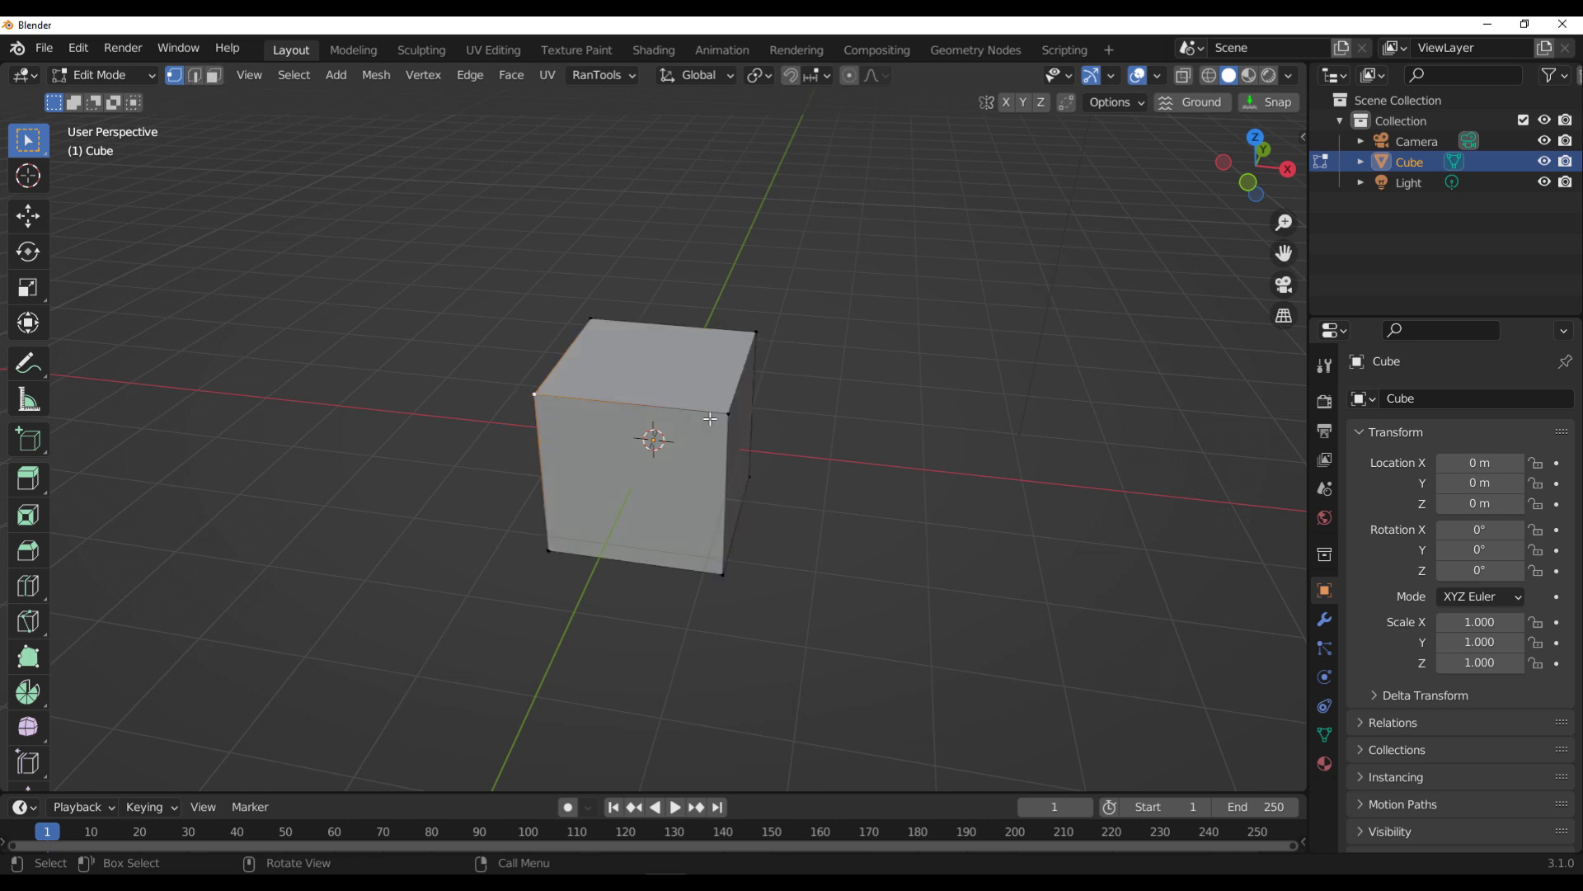
middle_click_drag(740, 391, 509, 399)
Step: Select the top and right faces, inset them, then undo the inset
left_click(635, 363)
left_click(740, 463, "shift")
middle_click_drag(741, 463, 728, 511)
key("i")
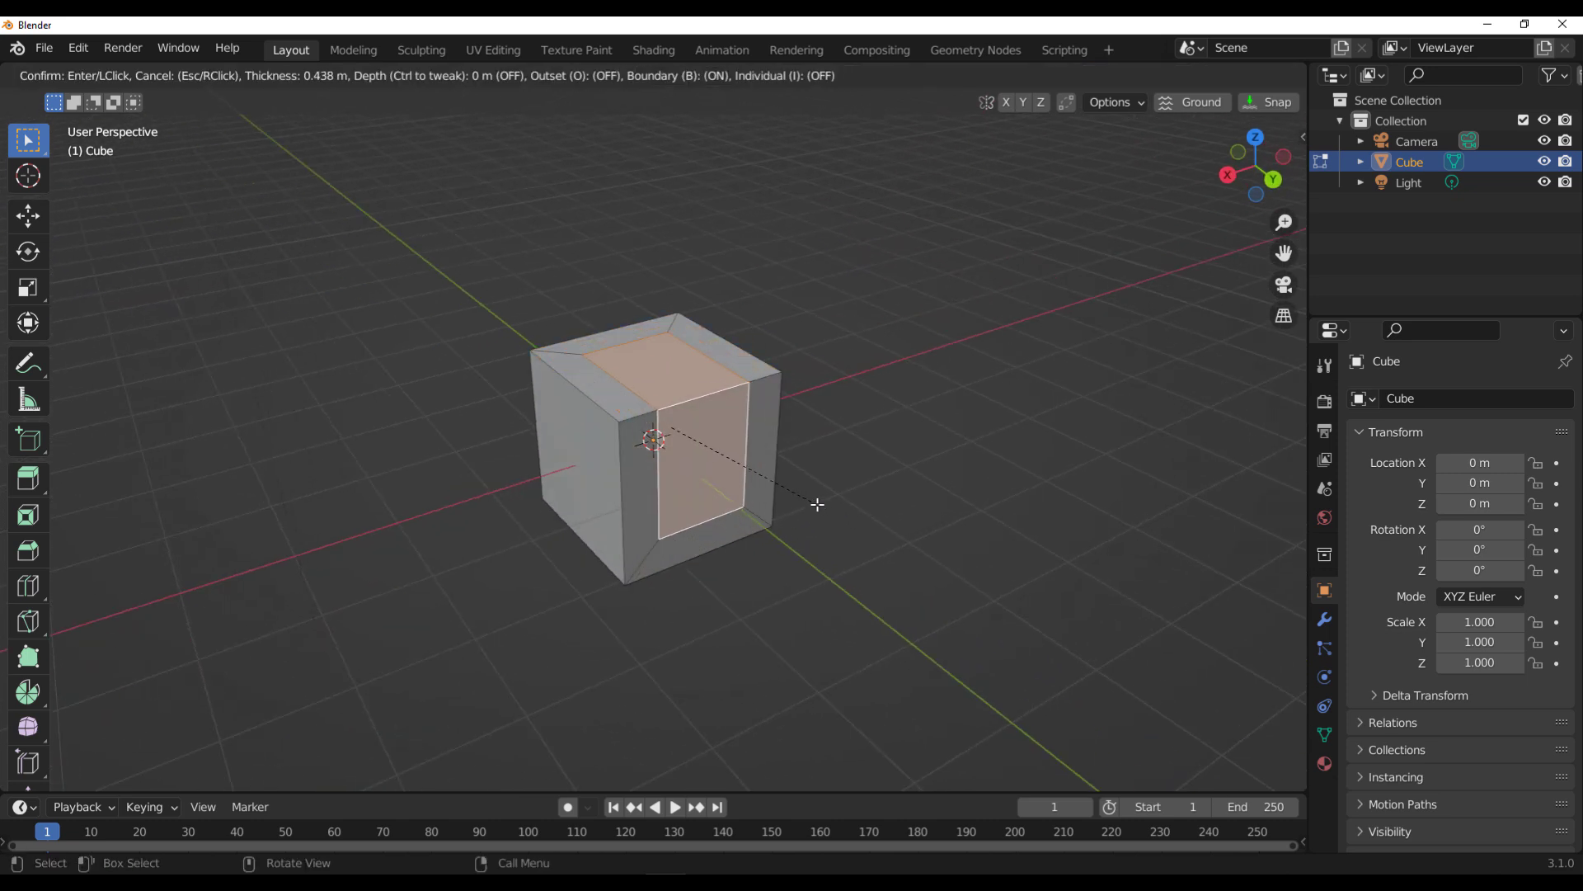
left_click(821, 515)
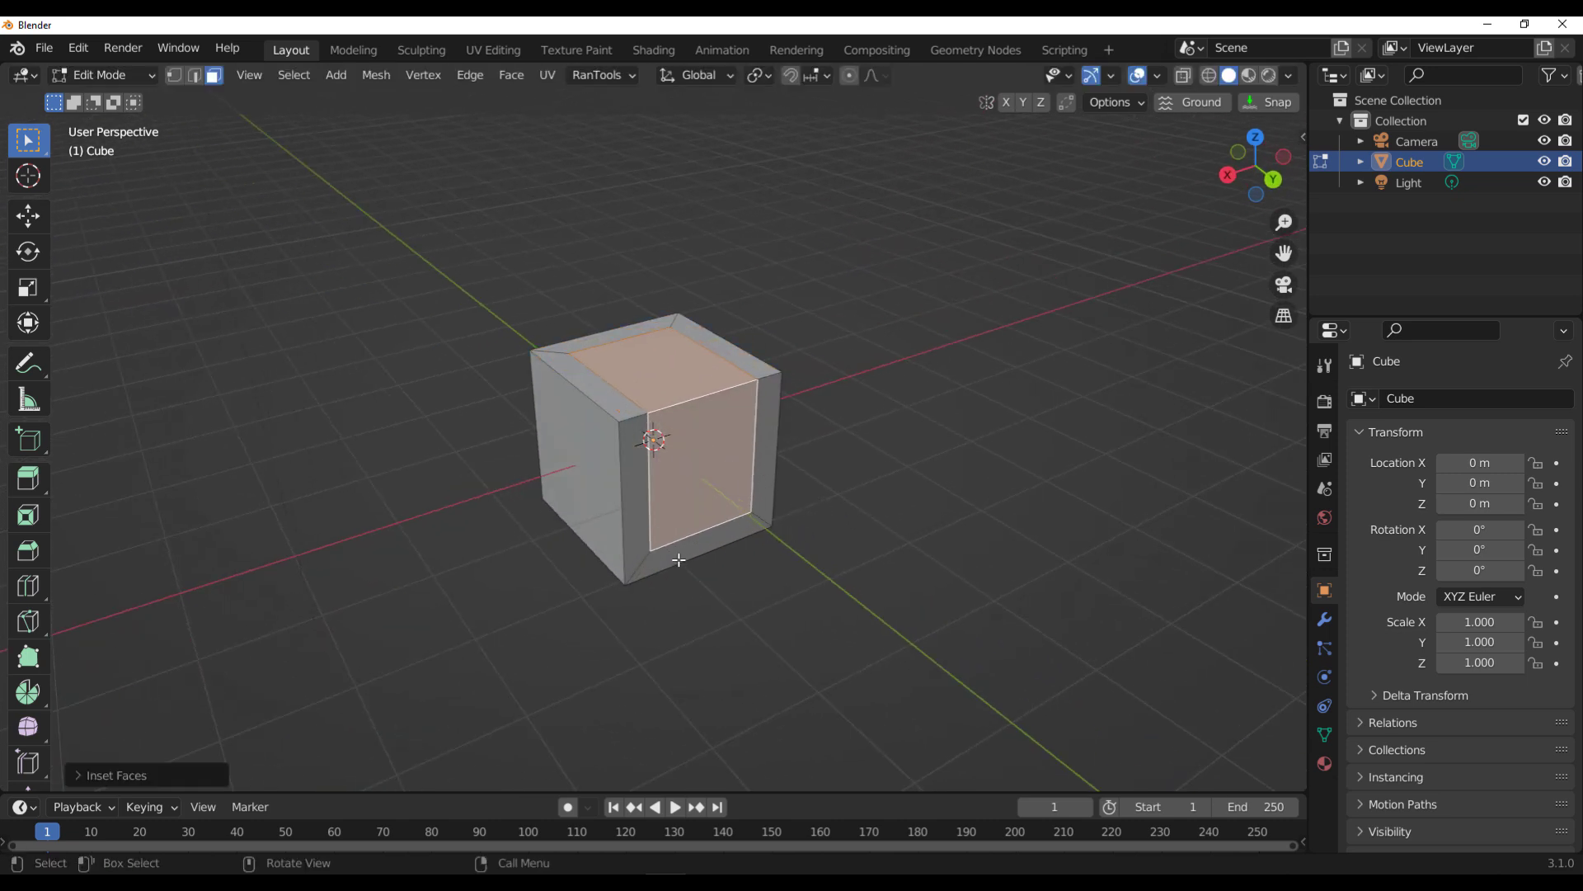
key("ctrl+z")
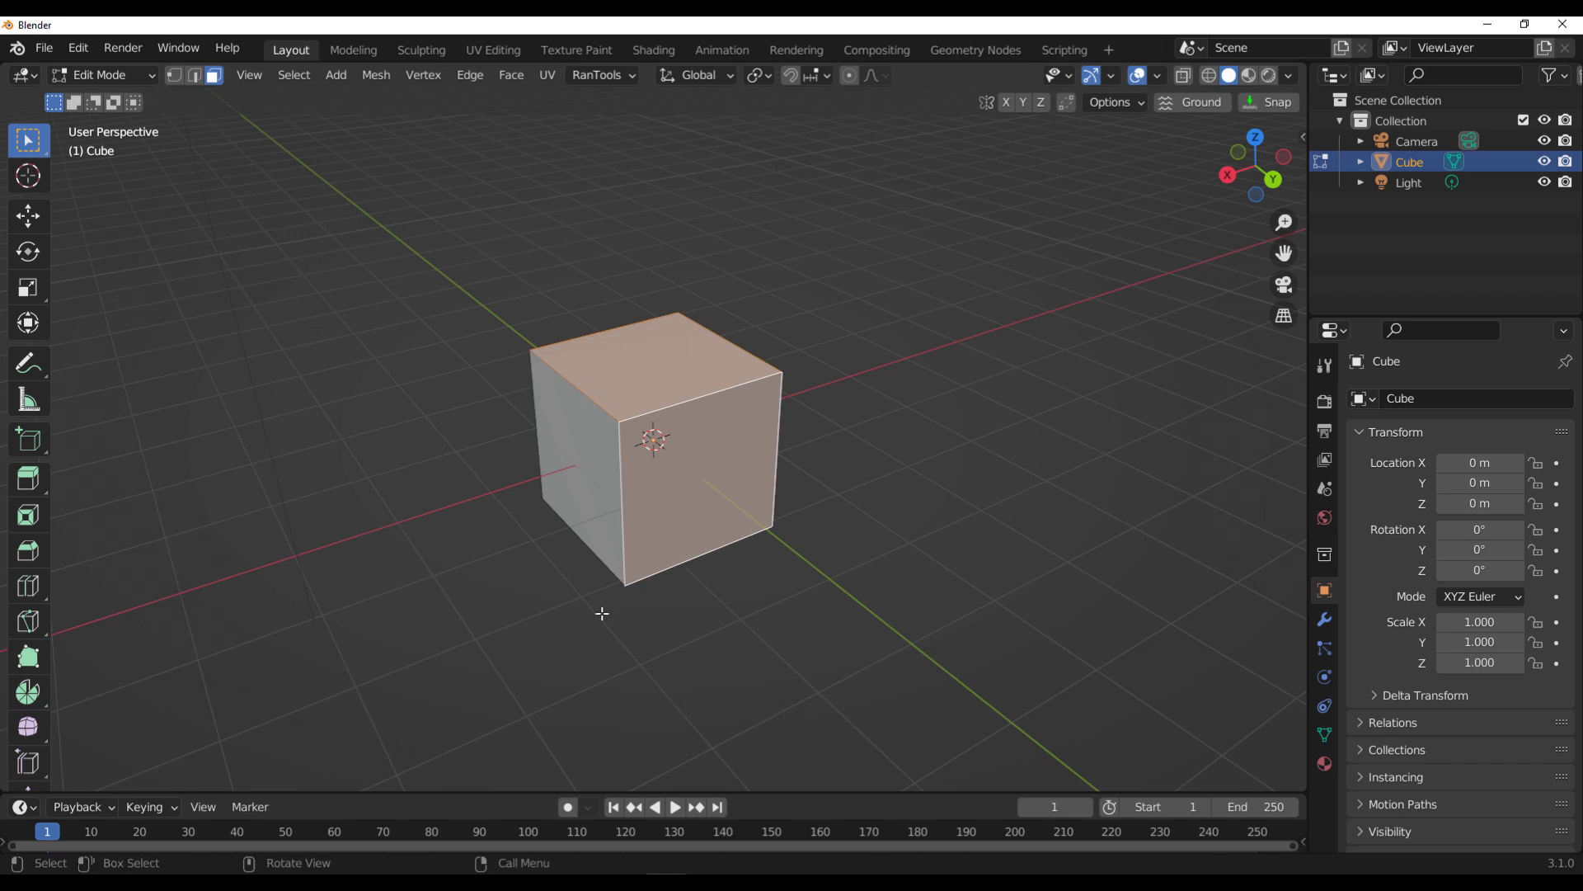
Step: Create vertex group Group holding the selected faces, then add a second group Group.001
scroll(689, 628, "up", 2)
middle_click_drag(785, 475, 882, 473)
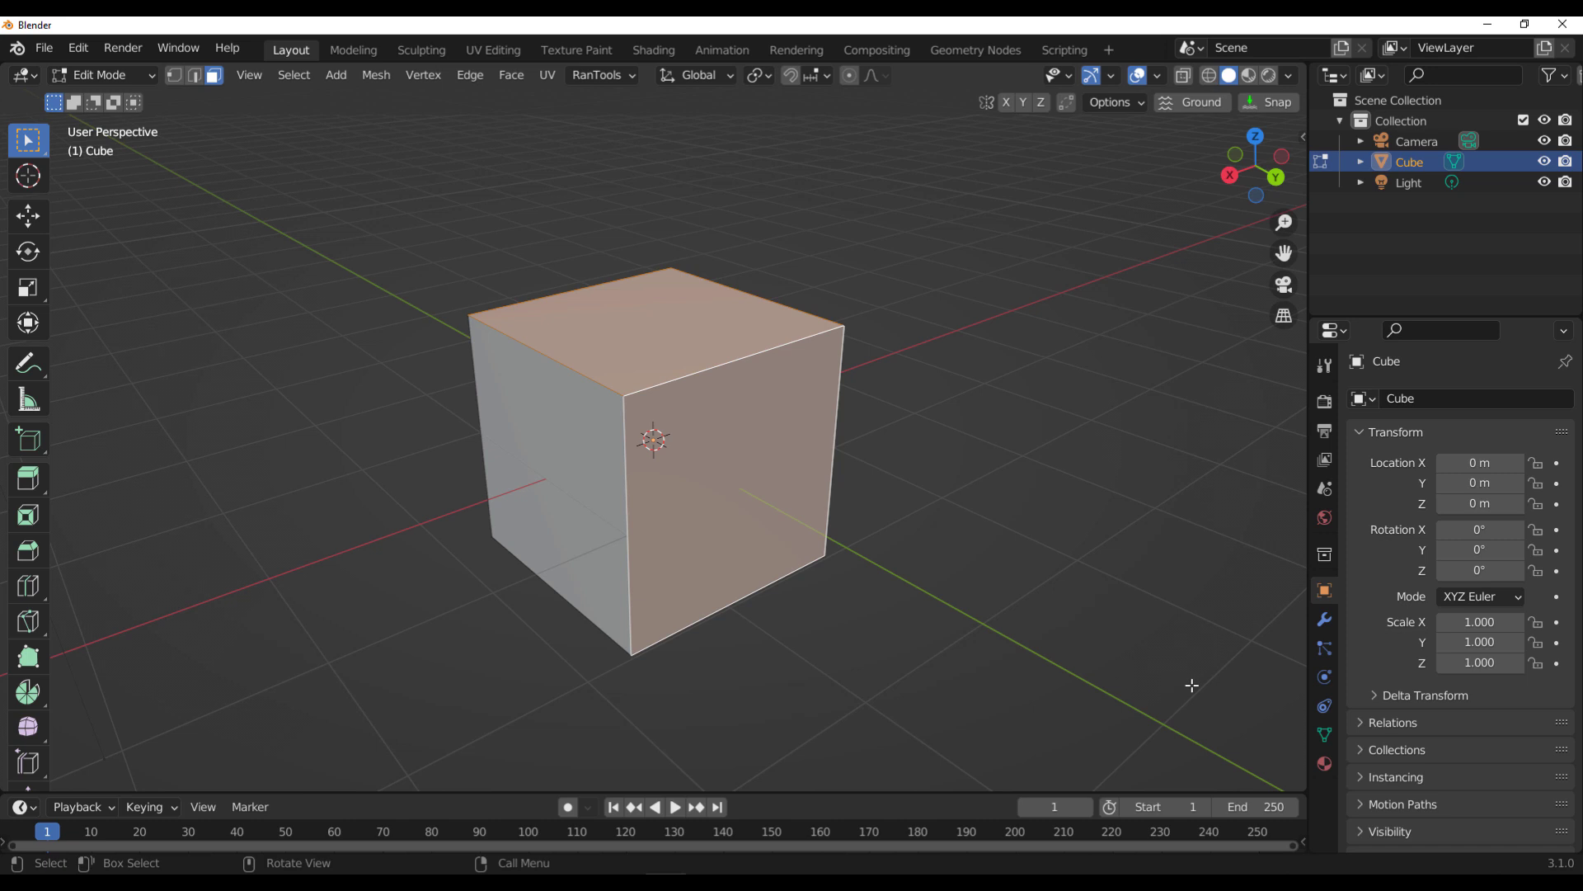
left_click(1323, 735)
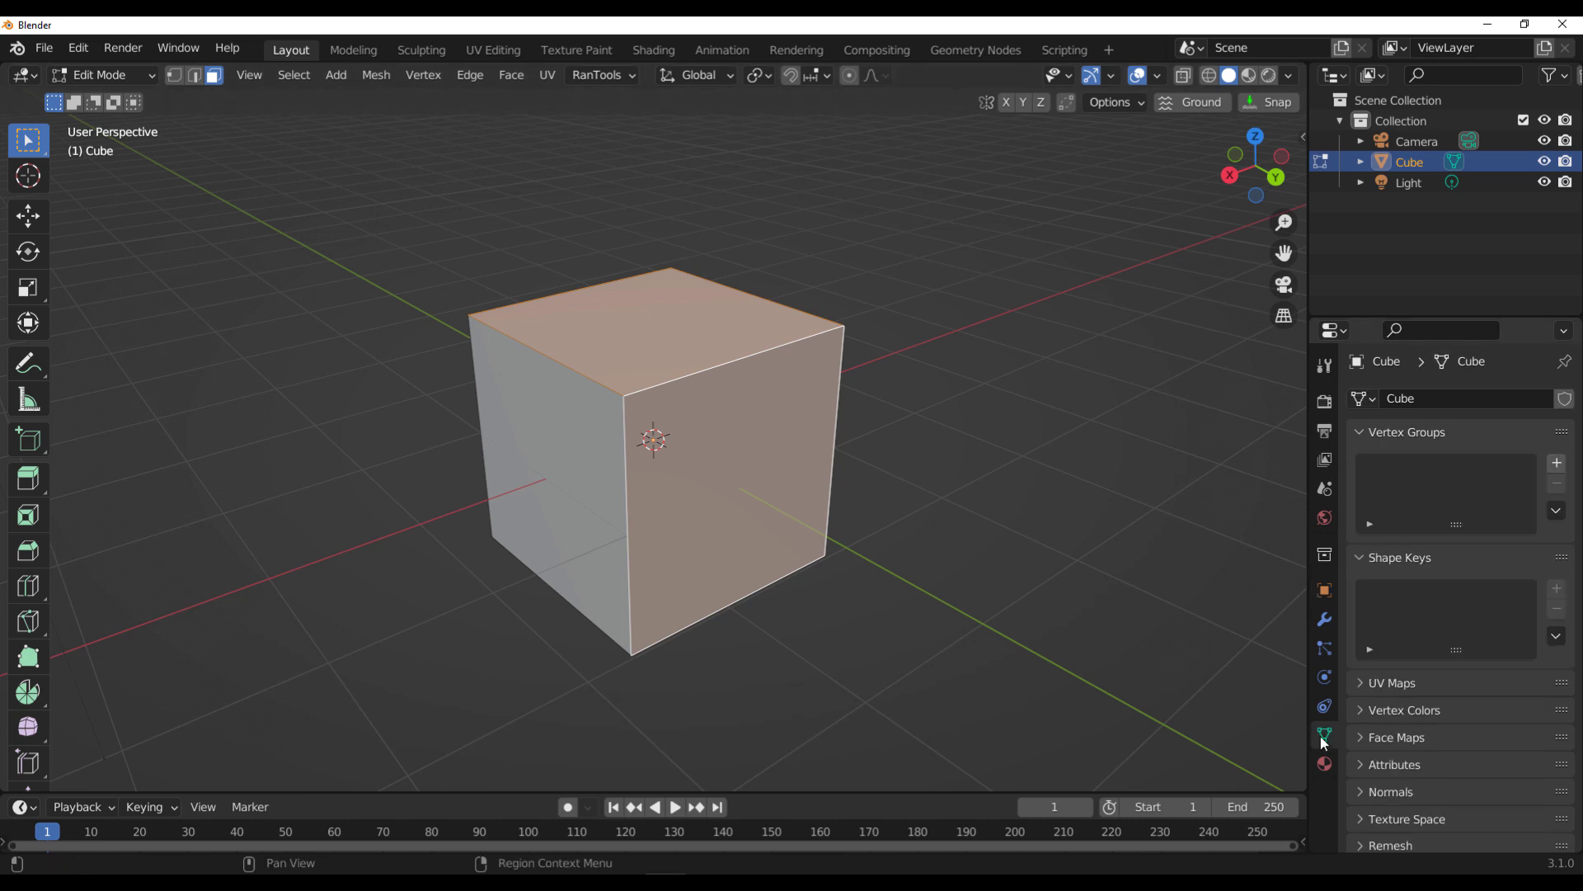
left_click(1557, 463)
left_click(1386, 595)
middle_click_drag(565, 435, 667, 537)
middle_click_drag(1132, 557, 1539, 505)
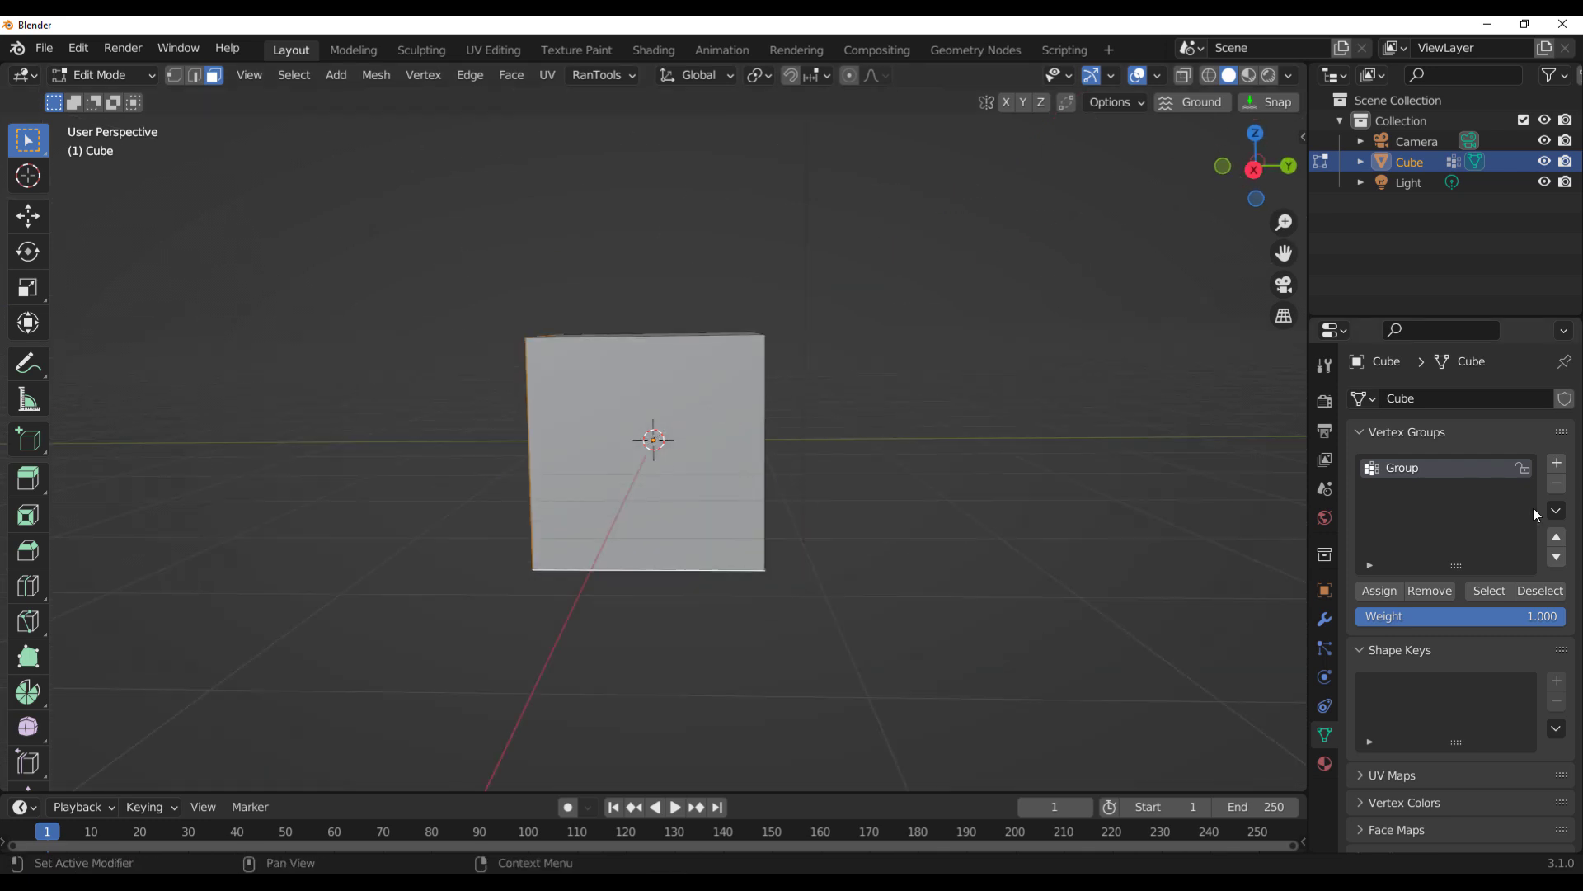
left_click(1556, 462)
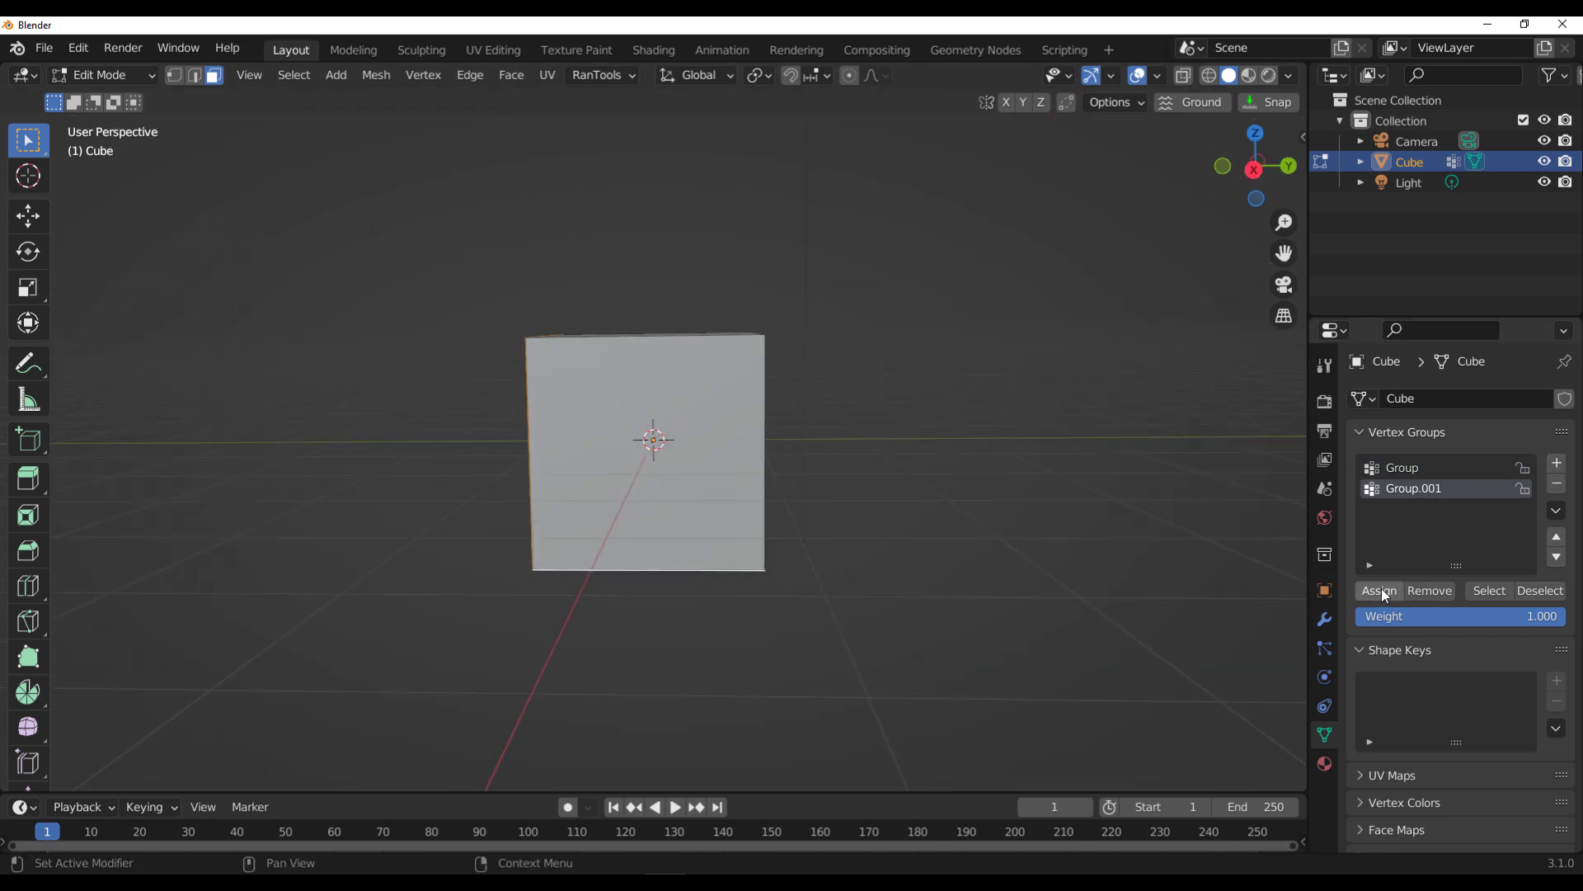
Step: Select the faces of Group.001 and then Group to check them, then deselect all faces
middle_click_drag(968, 523, 813, 521)
middle_click_drag(932, 432, 908, 542)
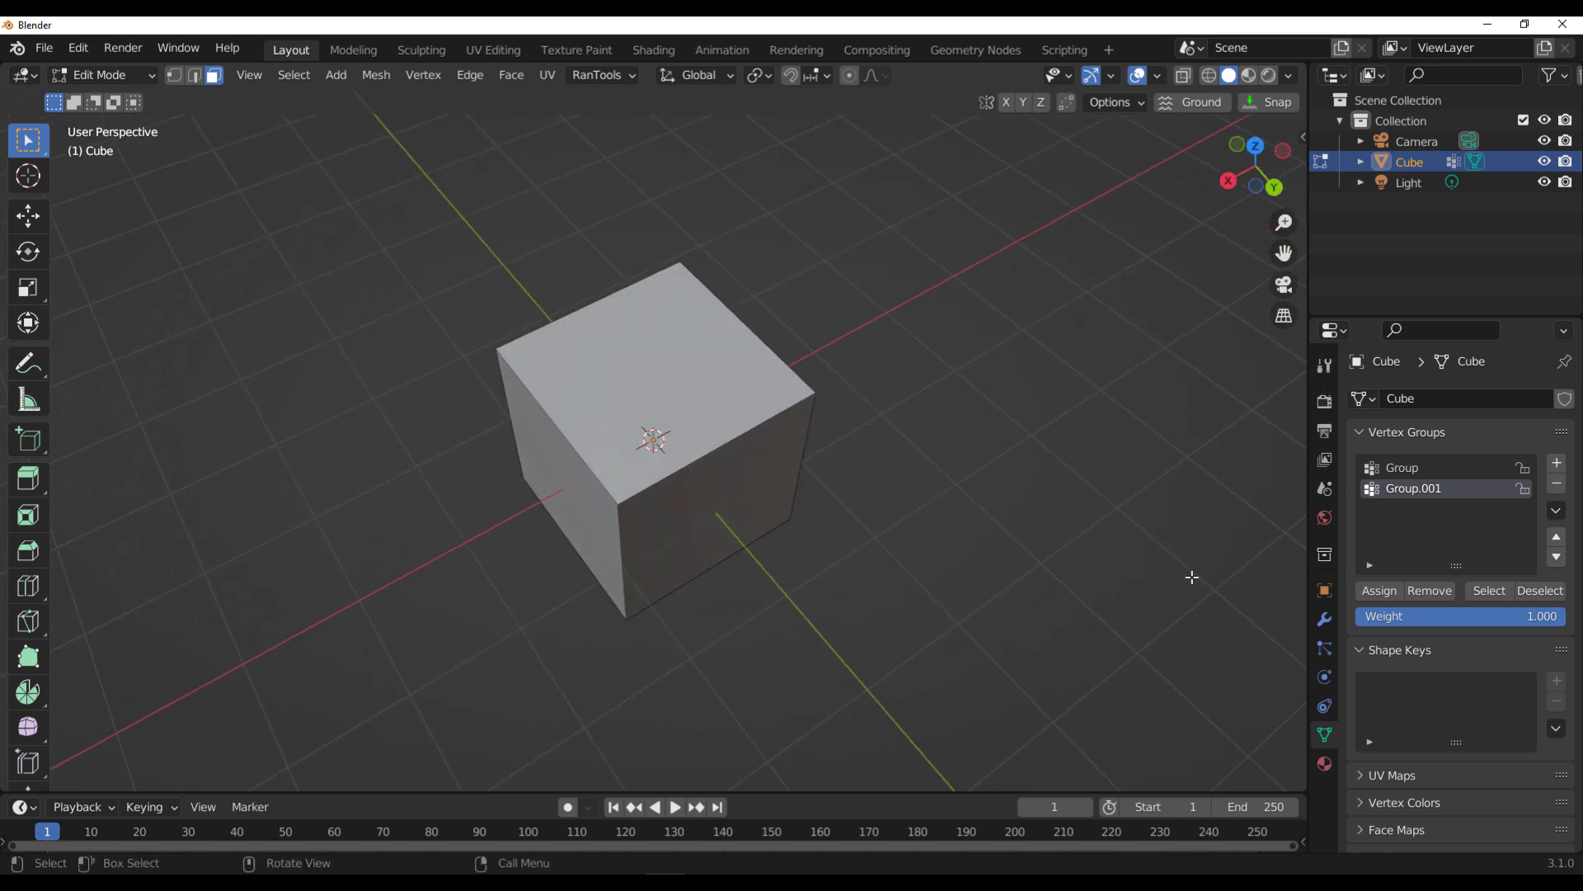
left_click(1489, 590)
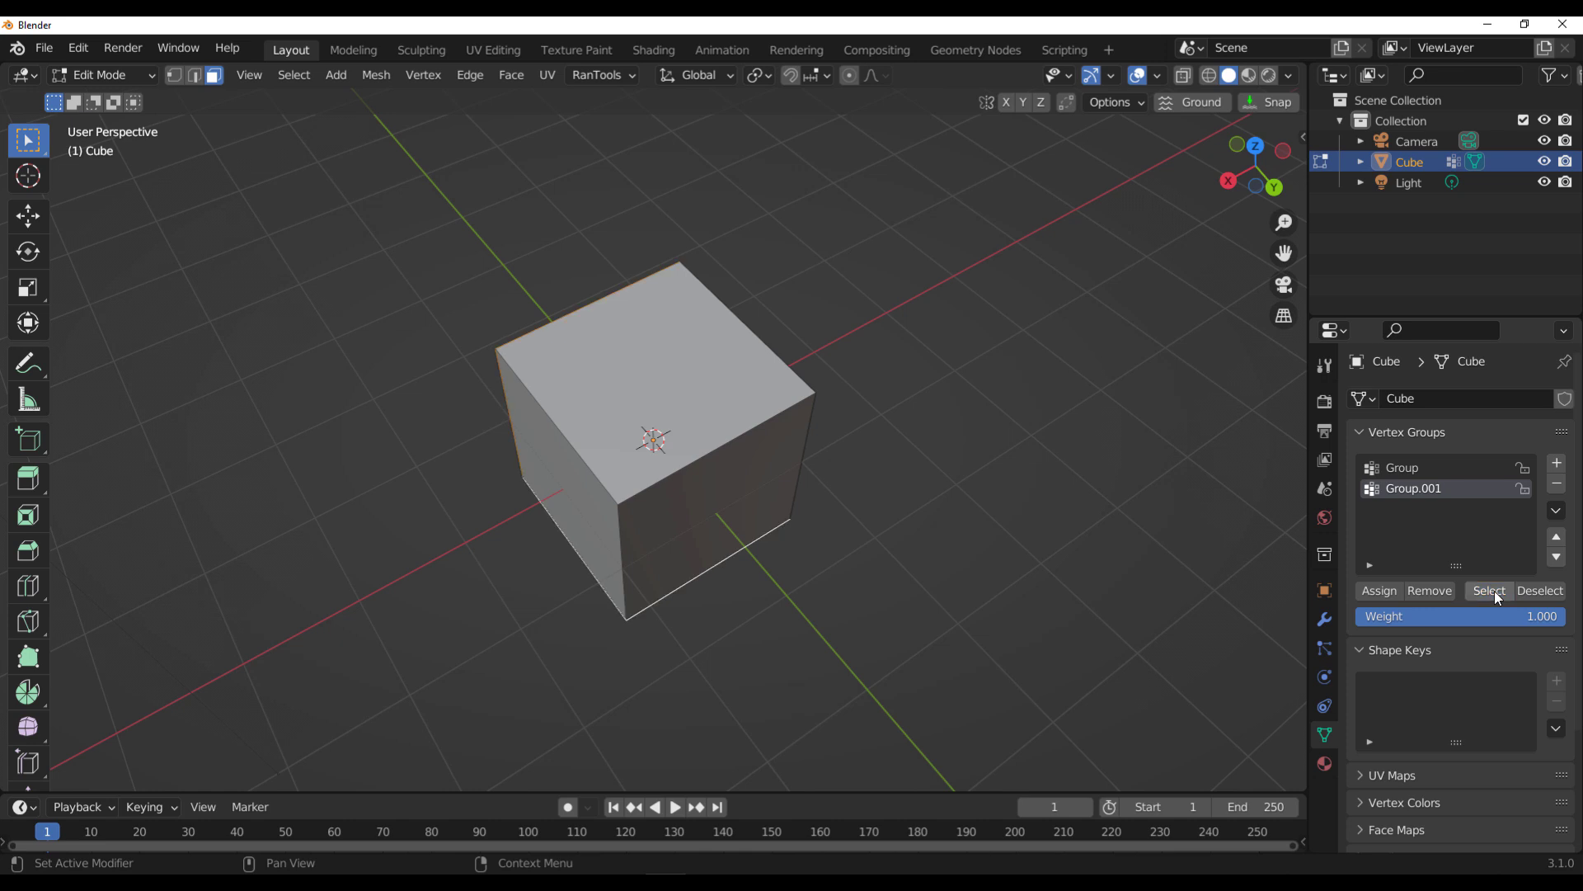
middle_click_drag(564, 550, 1099, 488)
left_click(1410, 469)
left_click(1489, 590)
middle_click_drag(742, 495, 715, 464)
left_click(906, 424)
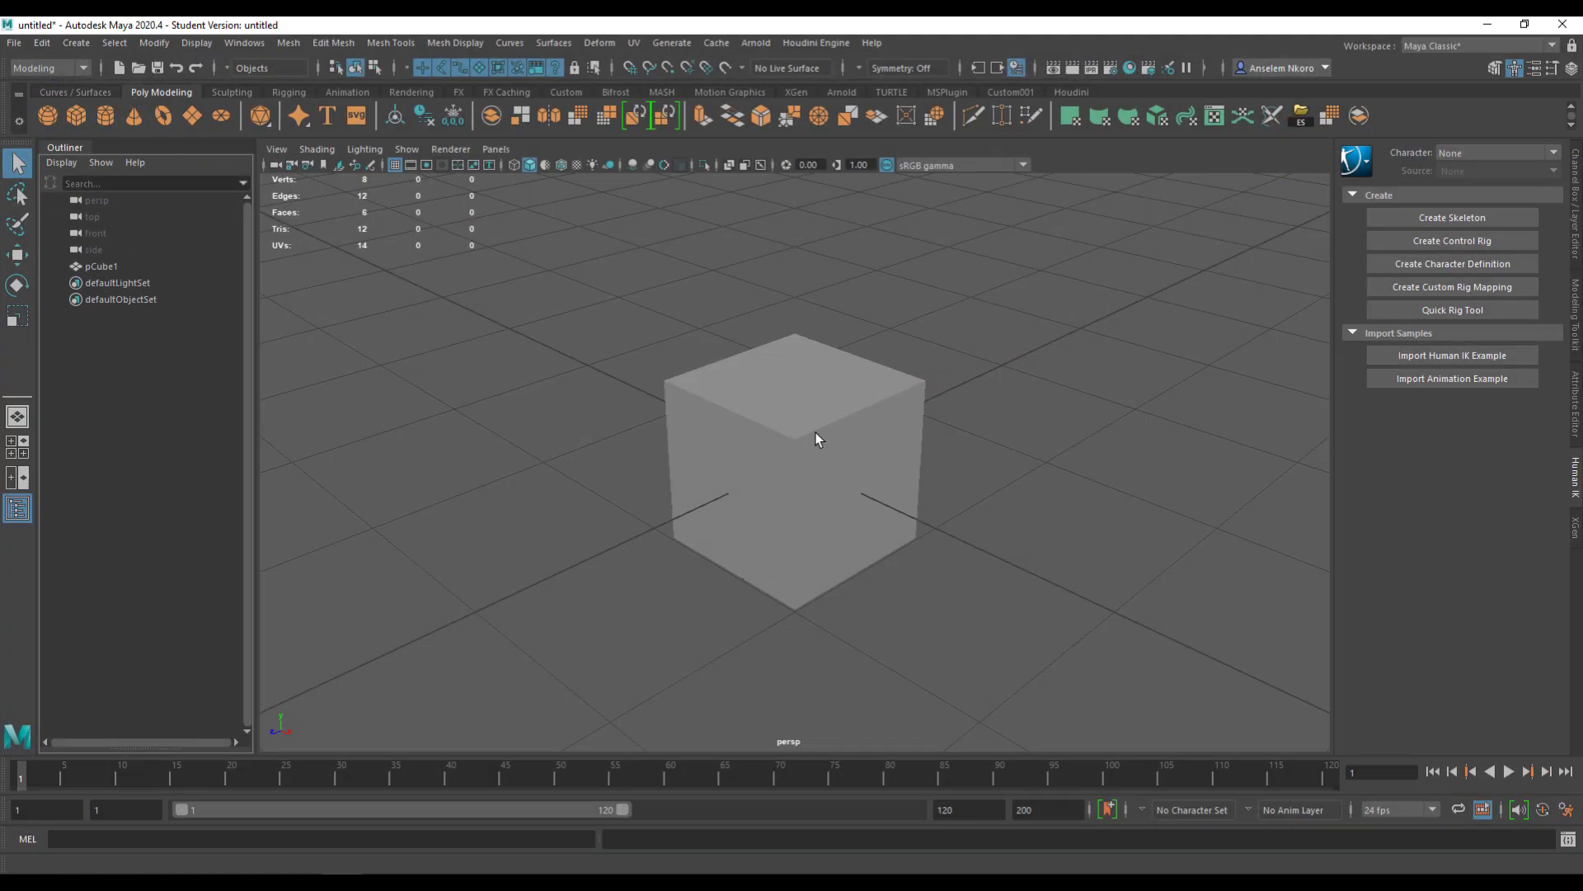
Step: Select the cube's top and right faces and save them as set1
scroll(816, 429, "up", 3)
left_click(841, 400)
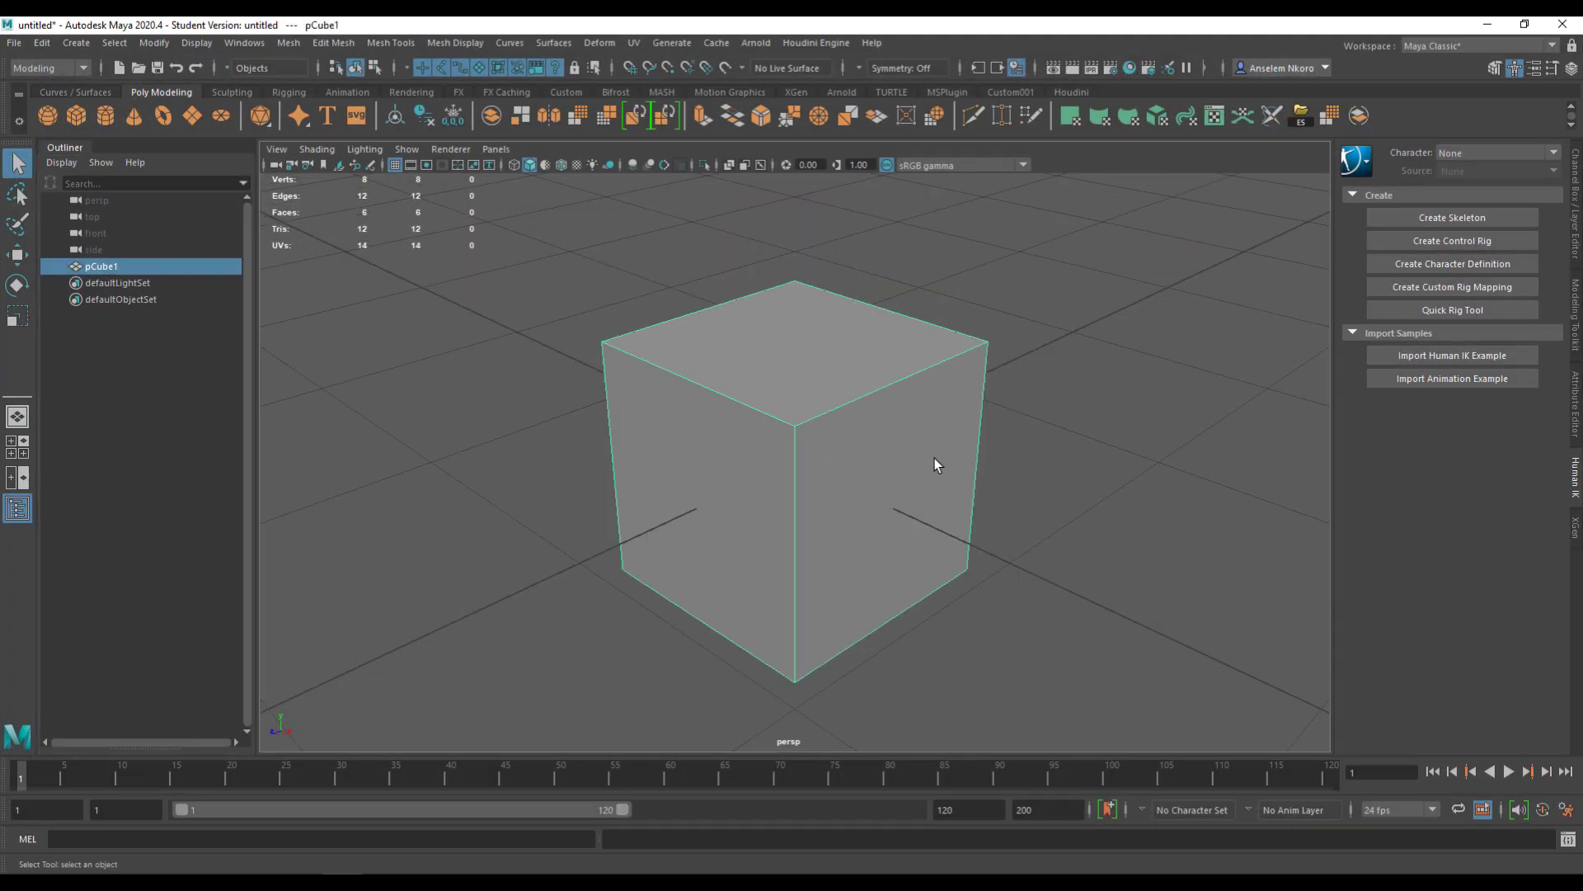
right_click_drag(821, 309, 1007, 419)
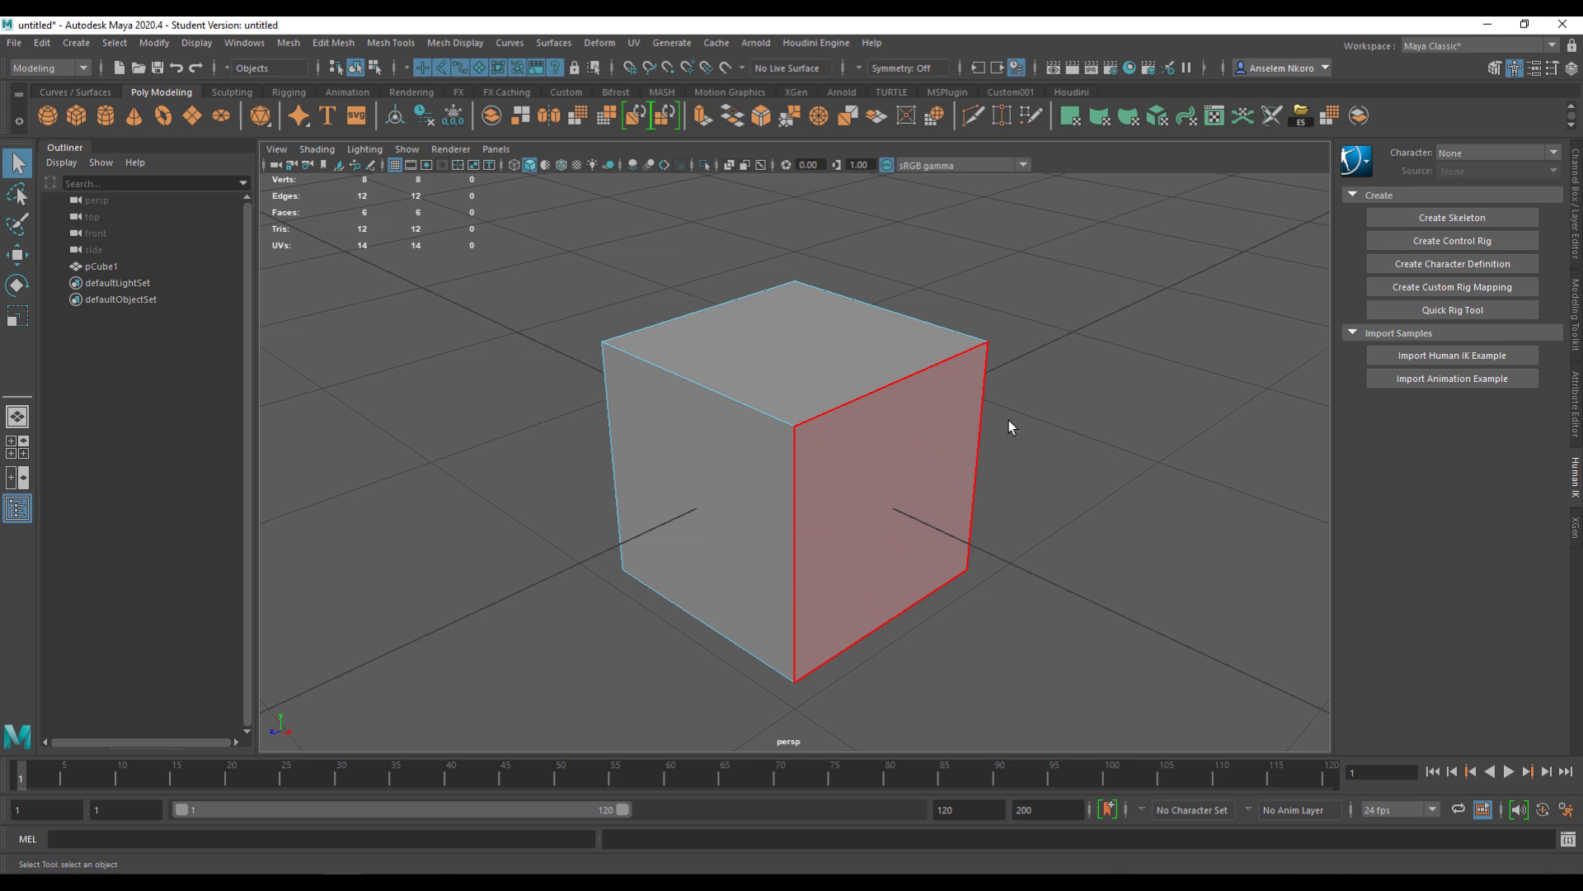
left_click(813, 338)
left_click(873, 551, "shift")
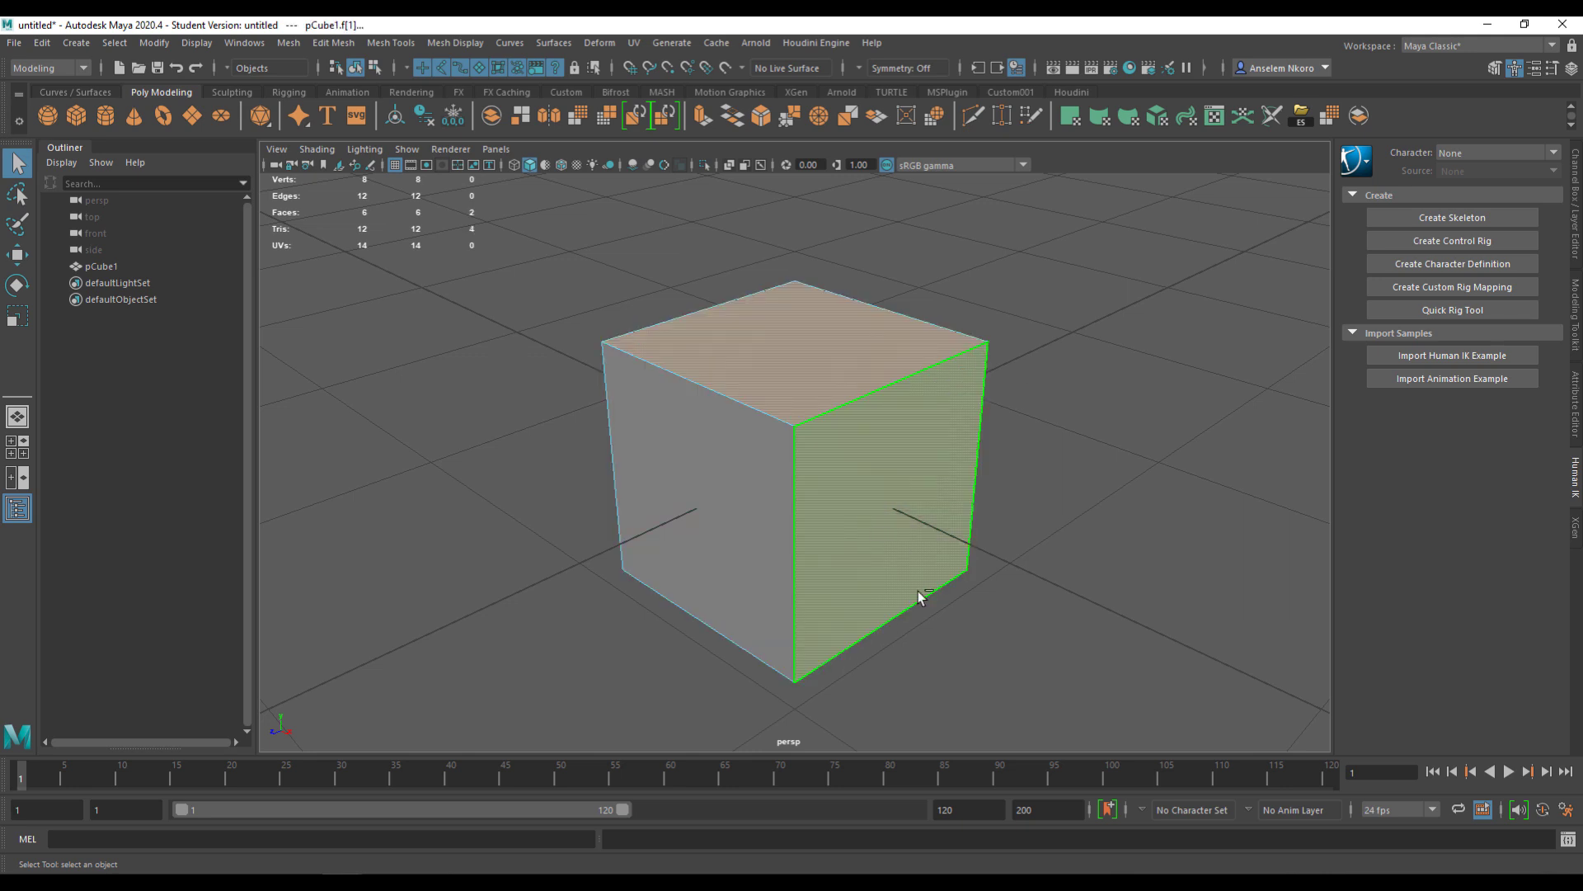
left_click(76, 43)
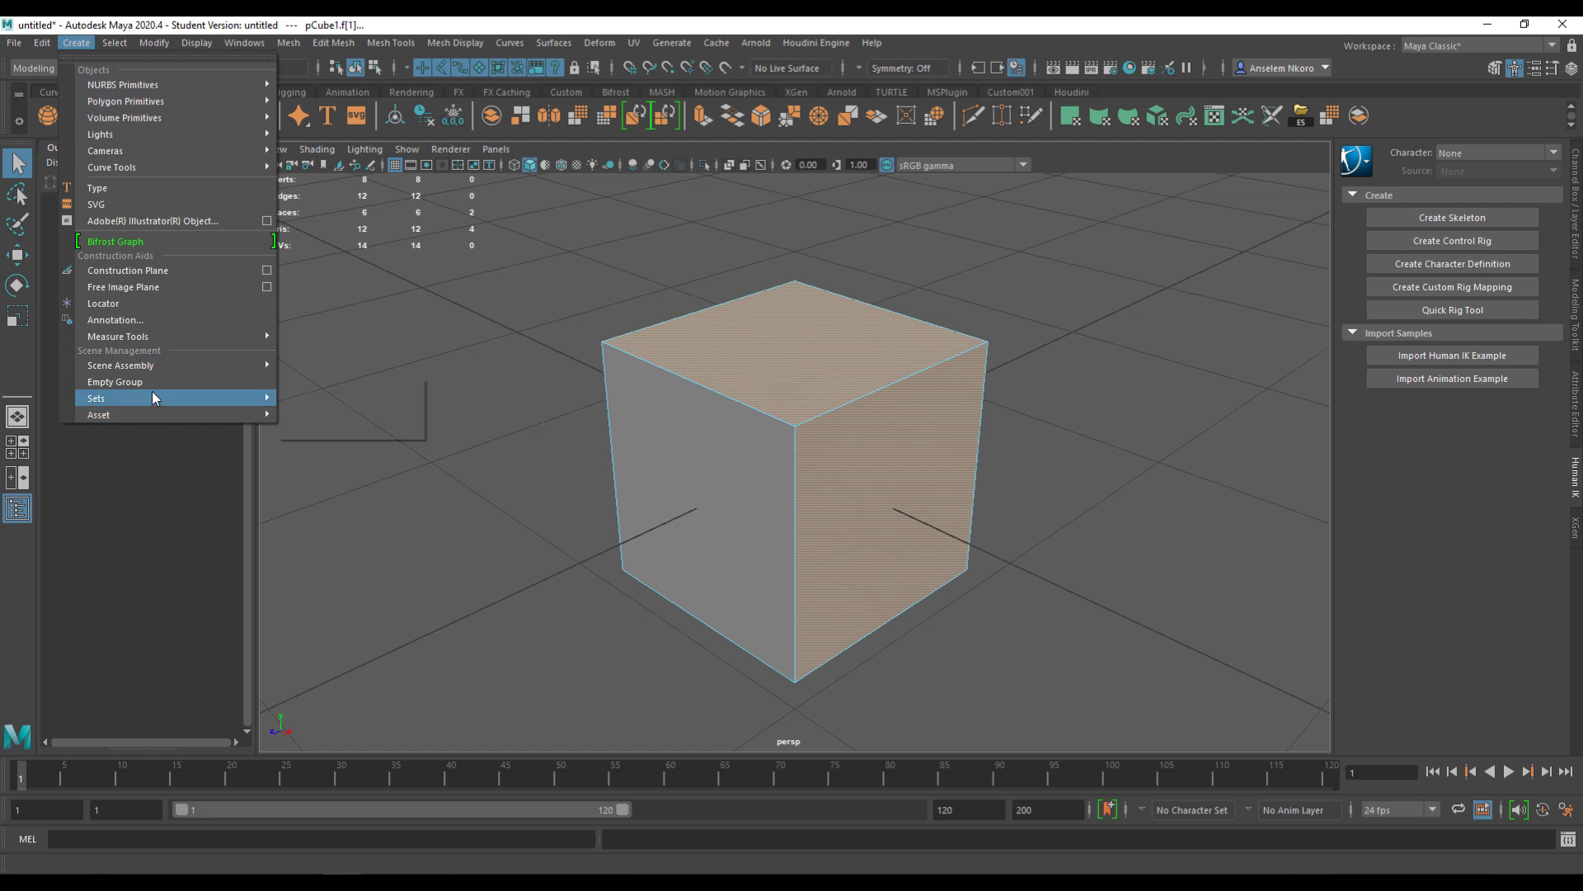
mouse_move(152, 391)
left_click(399, 393)
key("F8")
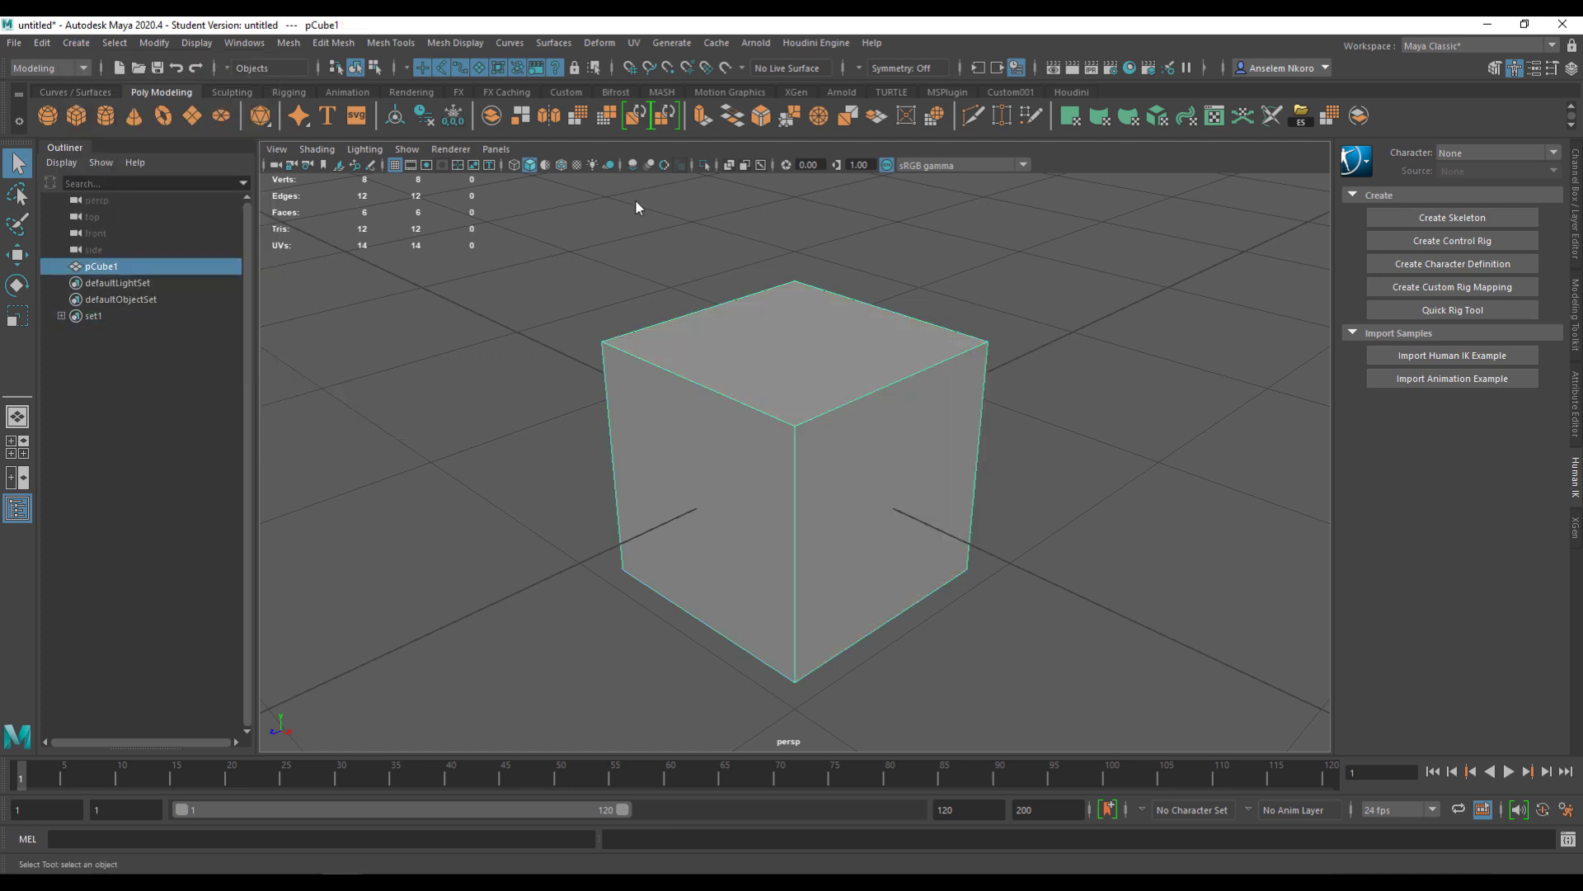
Step: Recall set1's faces and extrude them with thickness 0.25 and offset 0.35
left_click(80, 314)
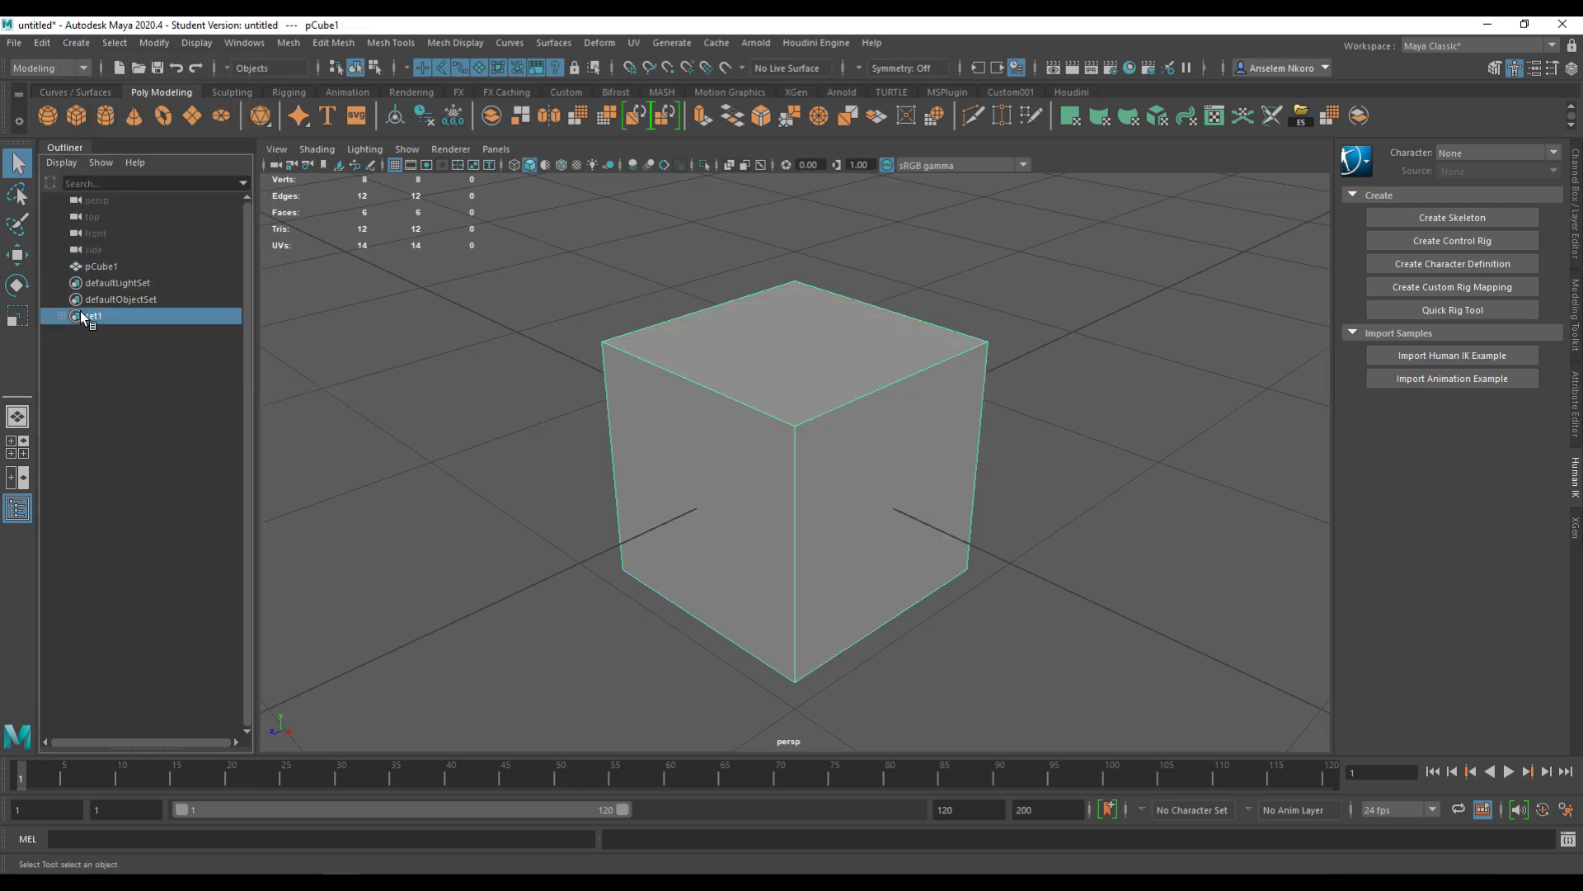
right_click(94, 313)
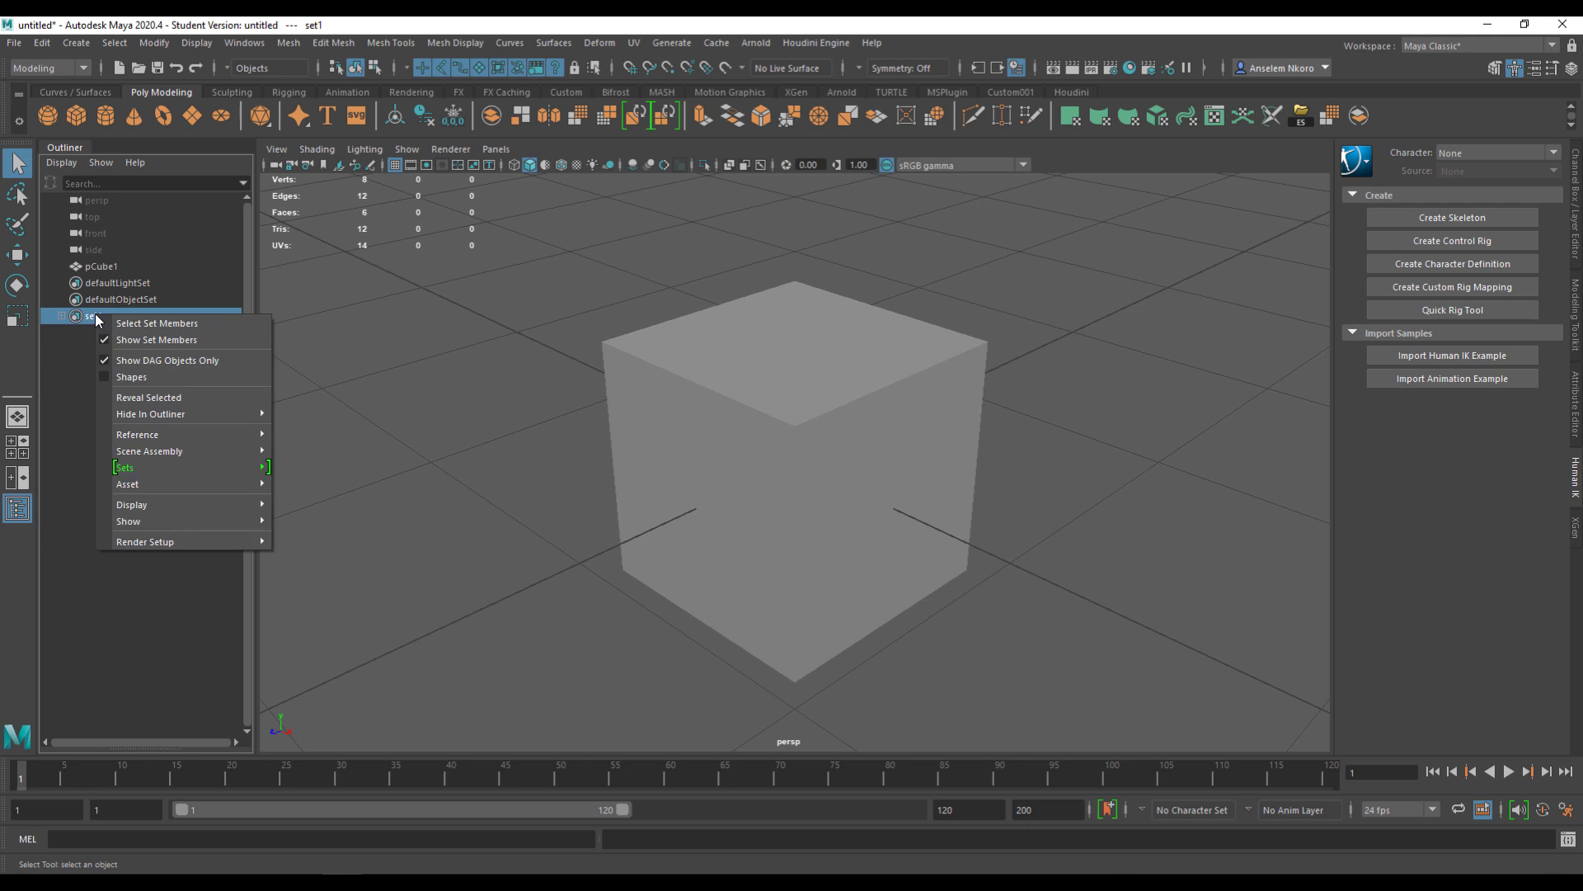
left_click(178, 324)
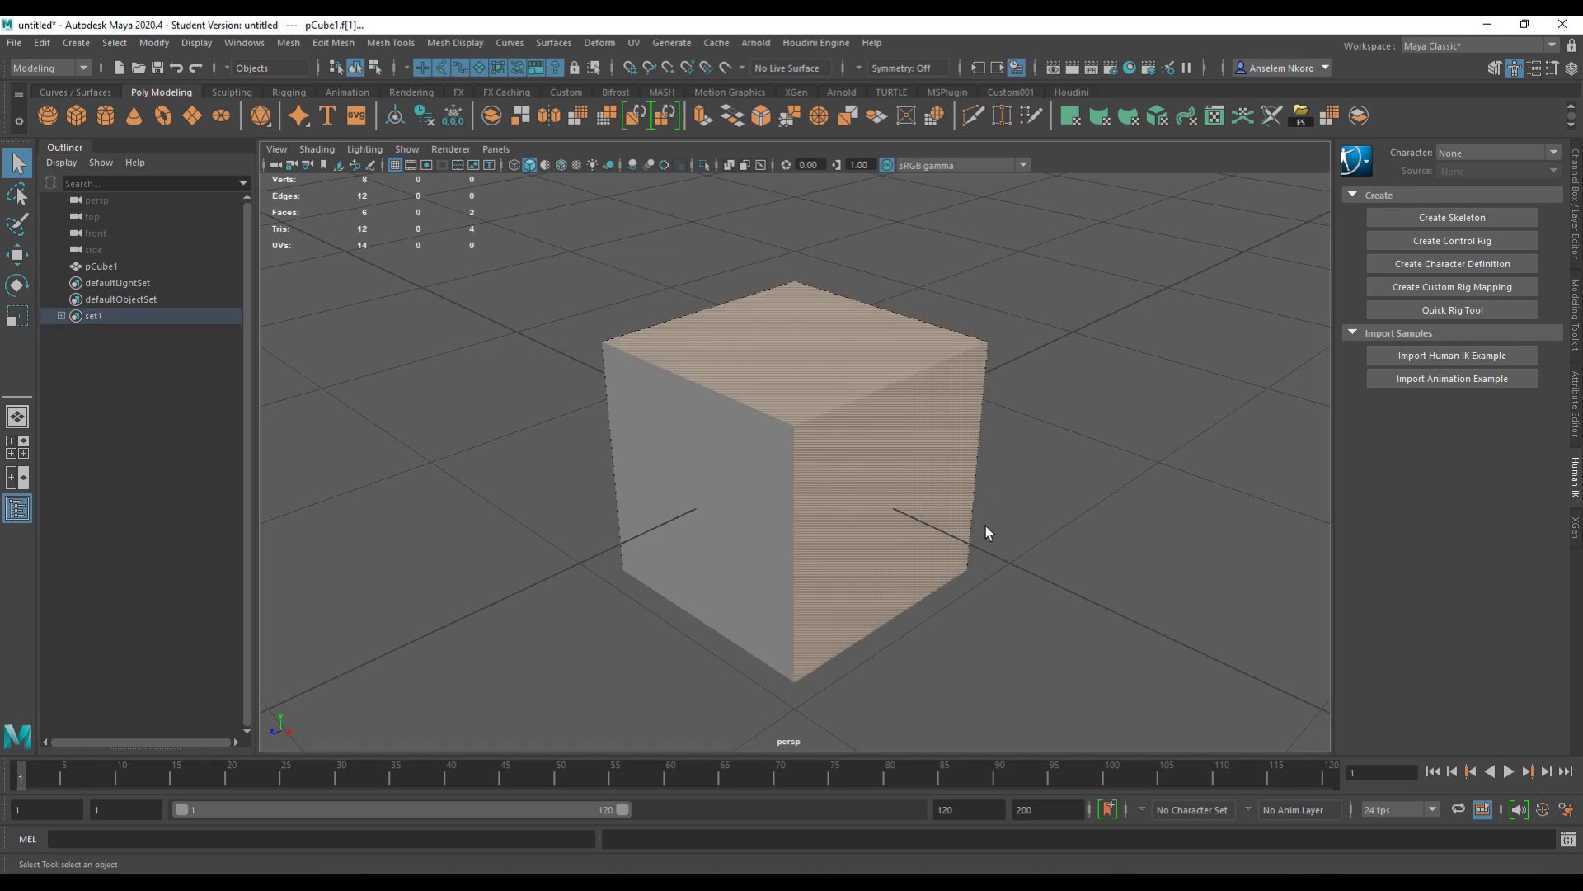
left_click_drag(1071, 552, 934, 546, "alt")
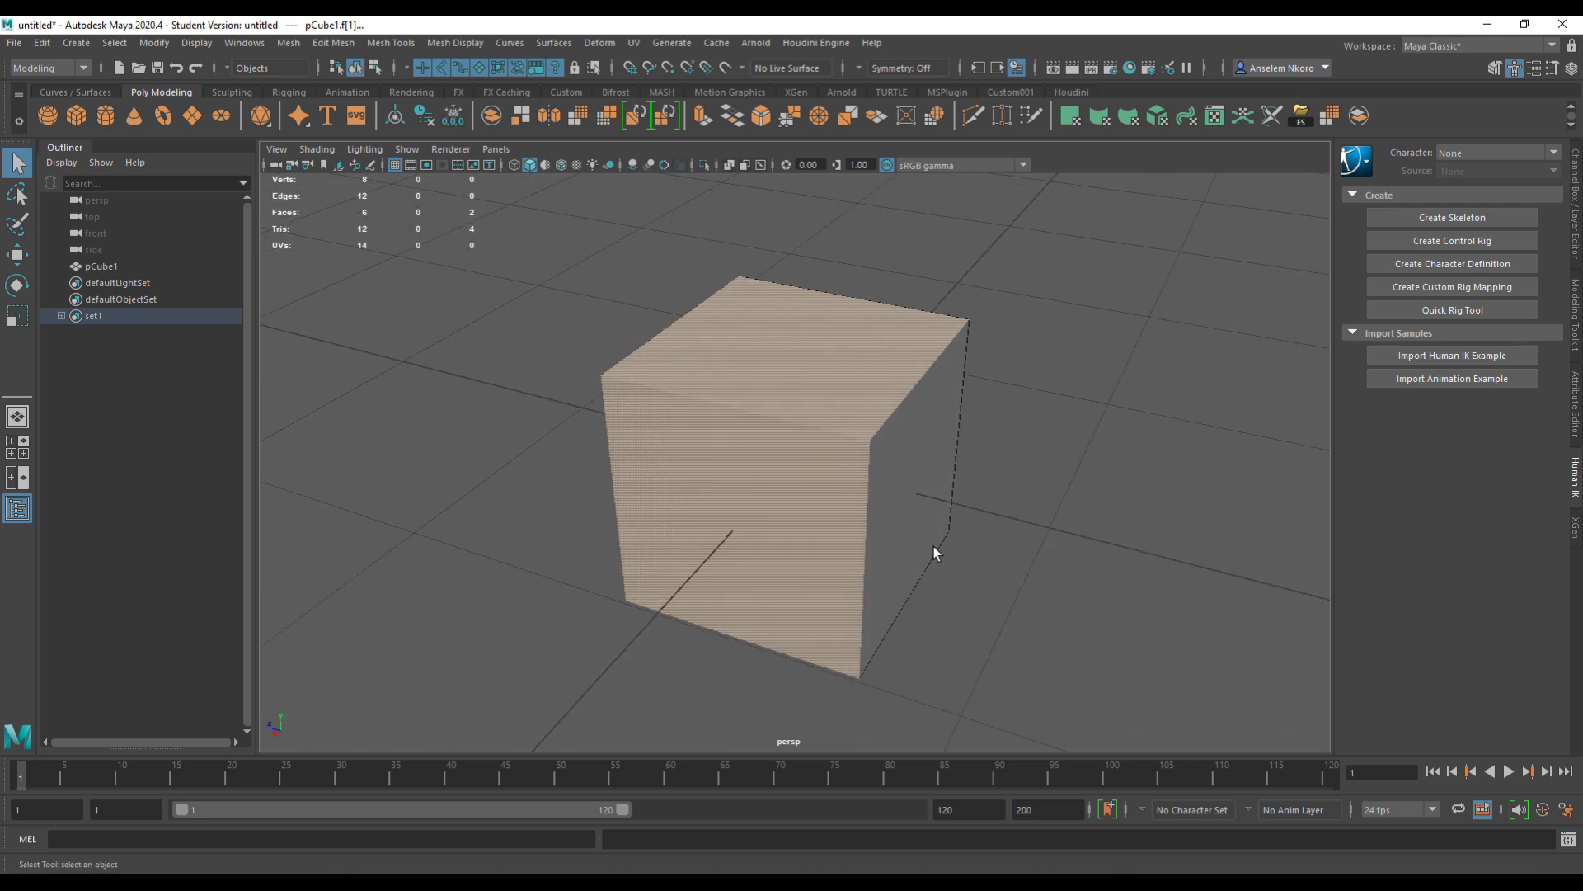
left_click(701, 117)
mouse_move(639, 225)
left_mouse_down()
mouse_move(643, 257)
mouse_move(615, 220)
mouse_move(647, 252)
mouse_move(633, 225)
left_mouse_up()
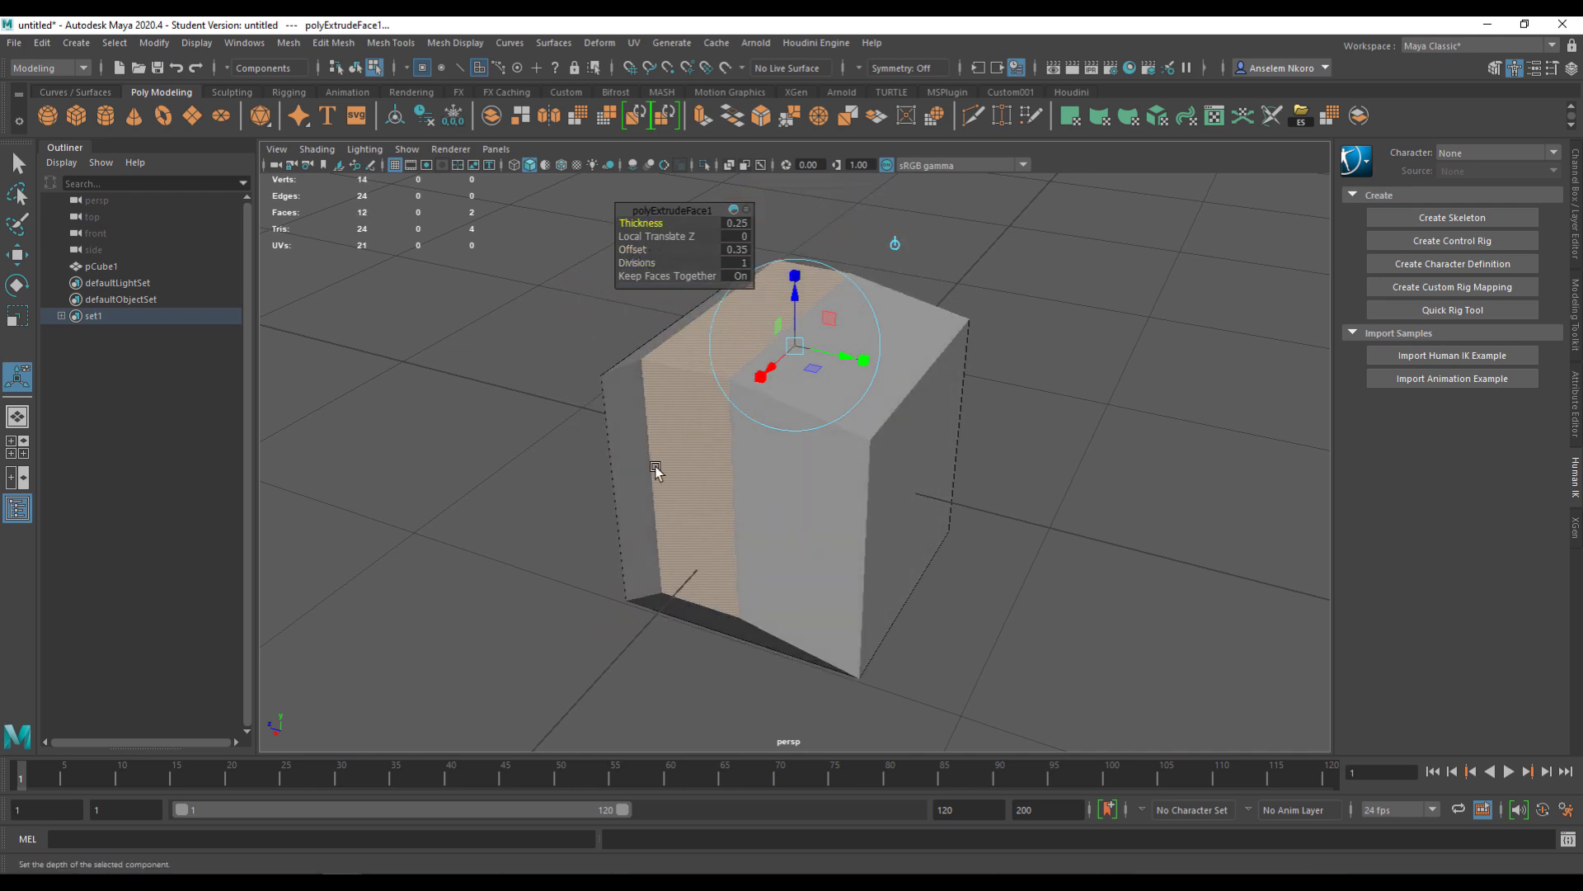
left_click(1088, 427)
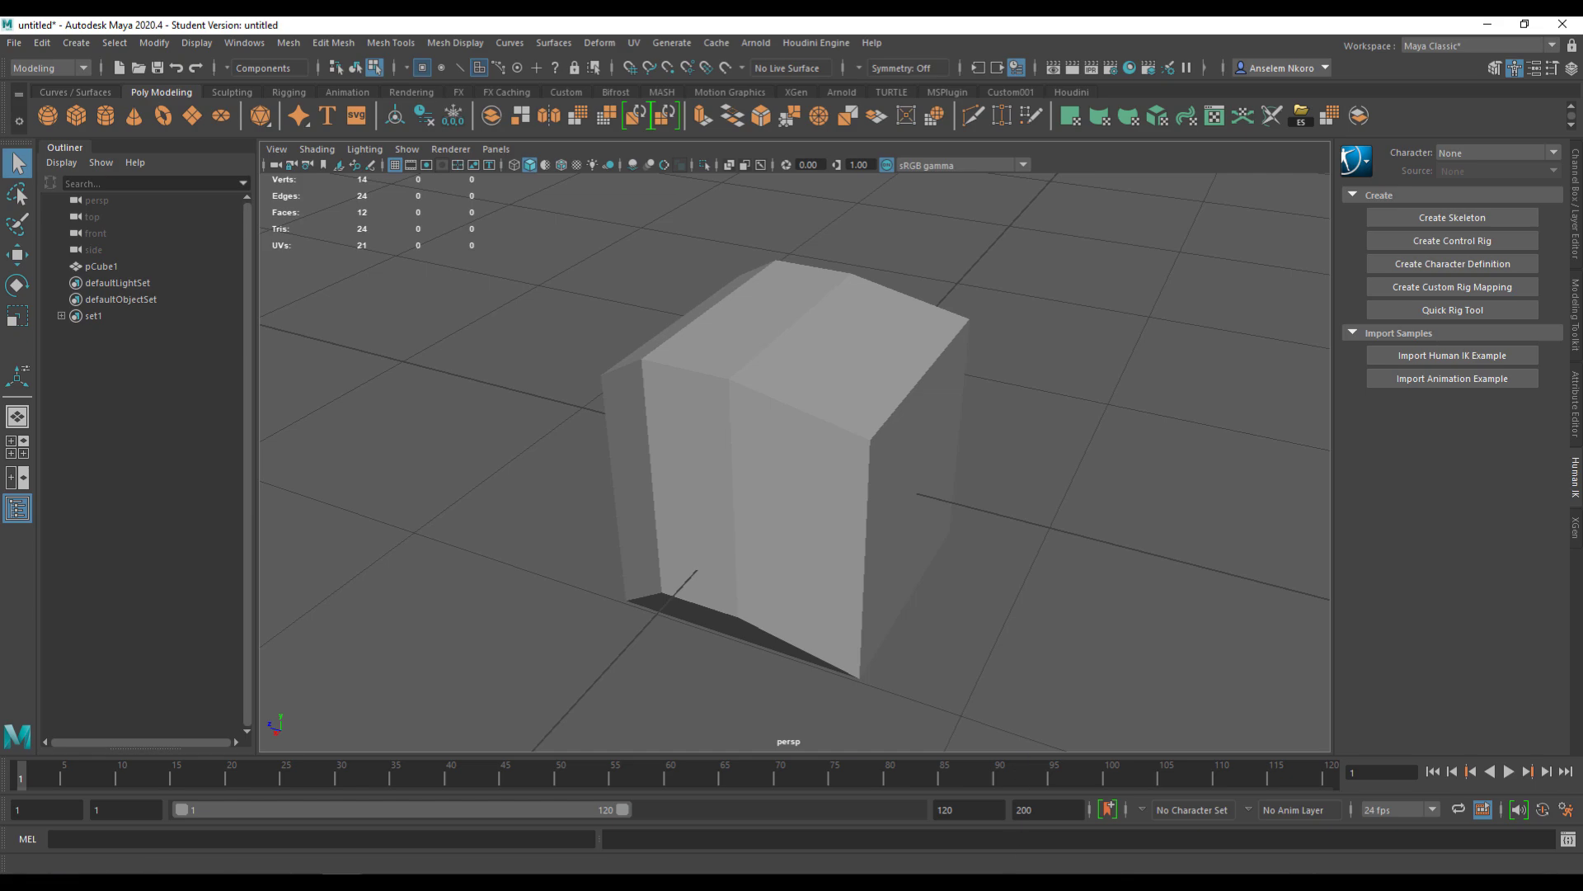
key("alt+Tab")
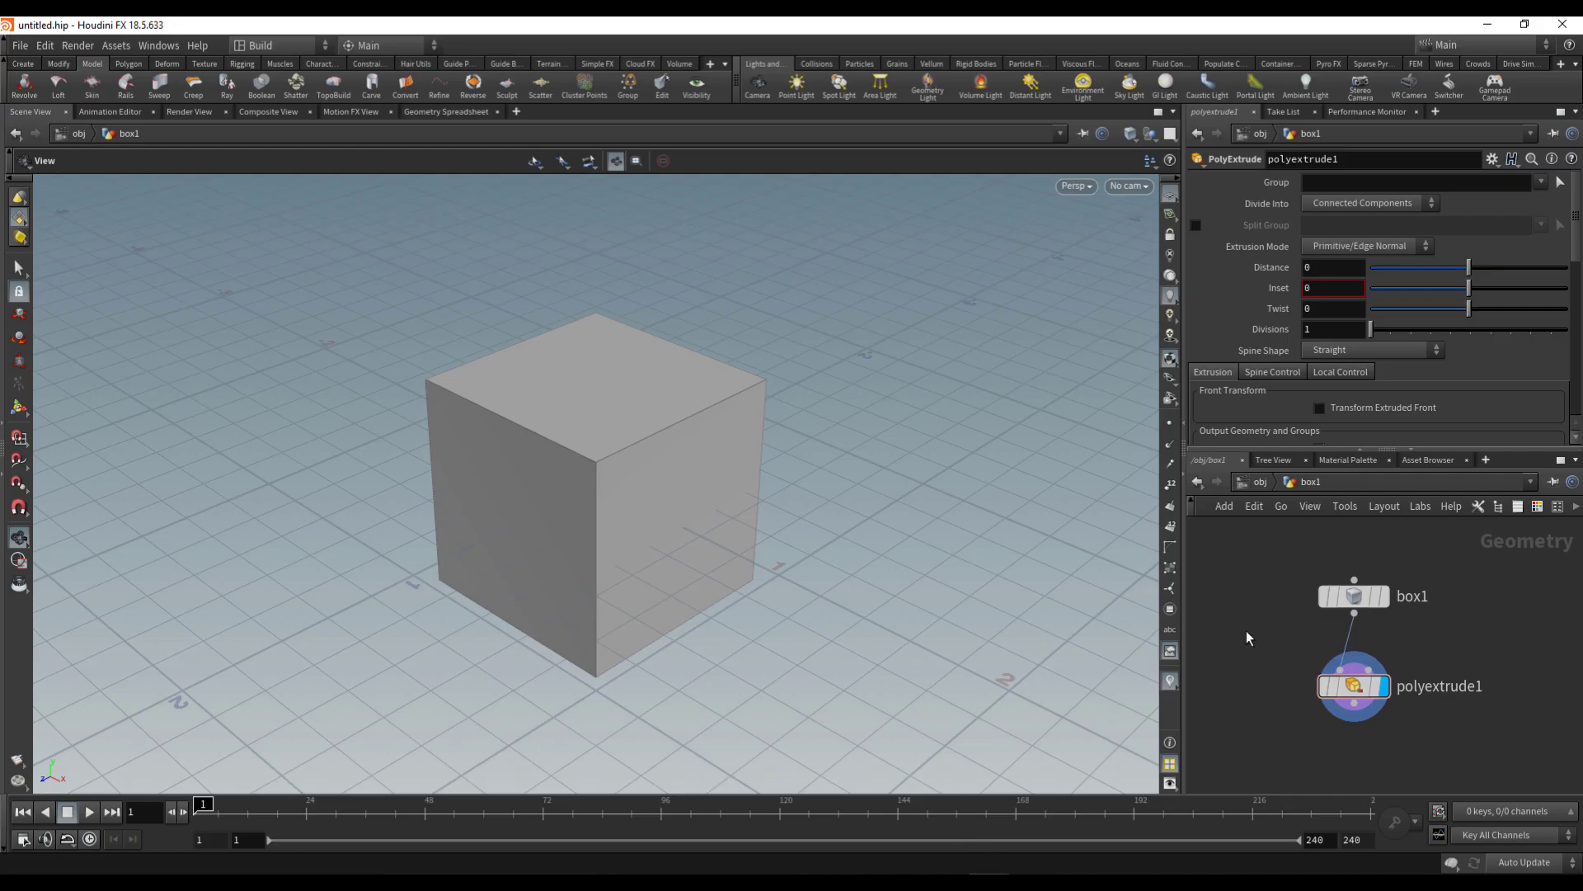
Step: Select the box's top and front-left faces (primitives 5 and 2) and make group1 after polyextrude1
scroll(640, 413, "up", 5)
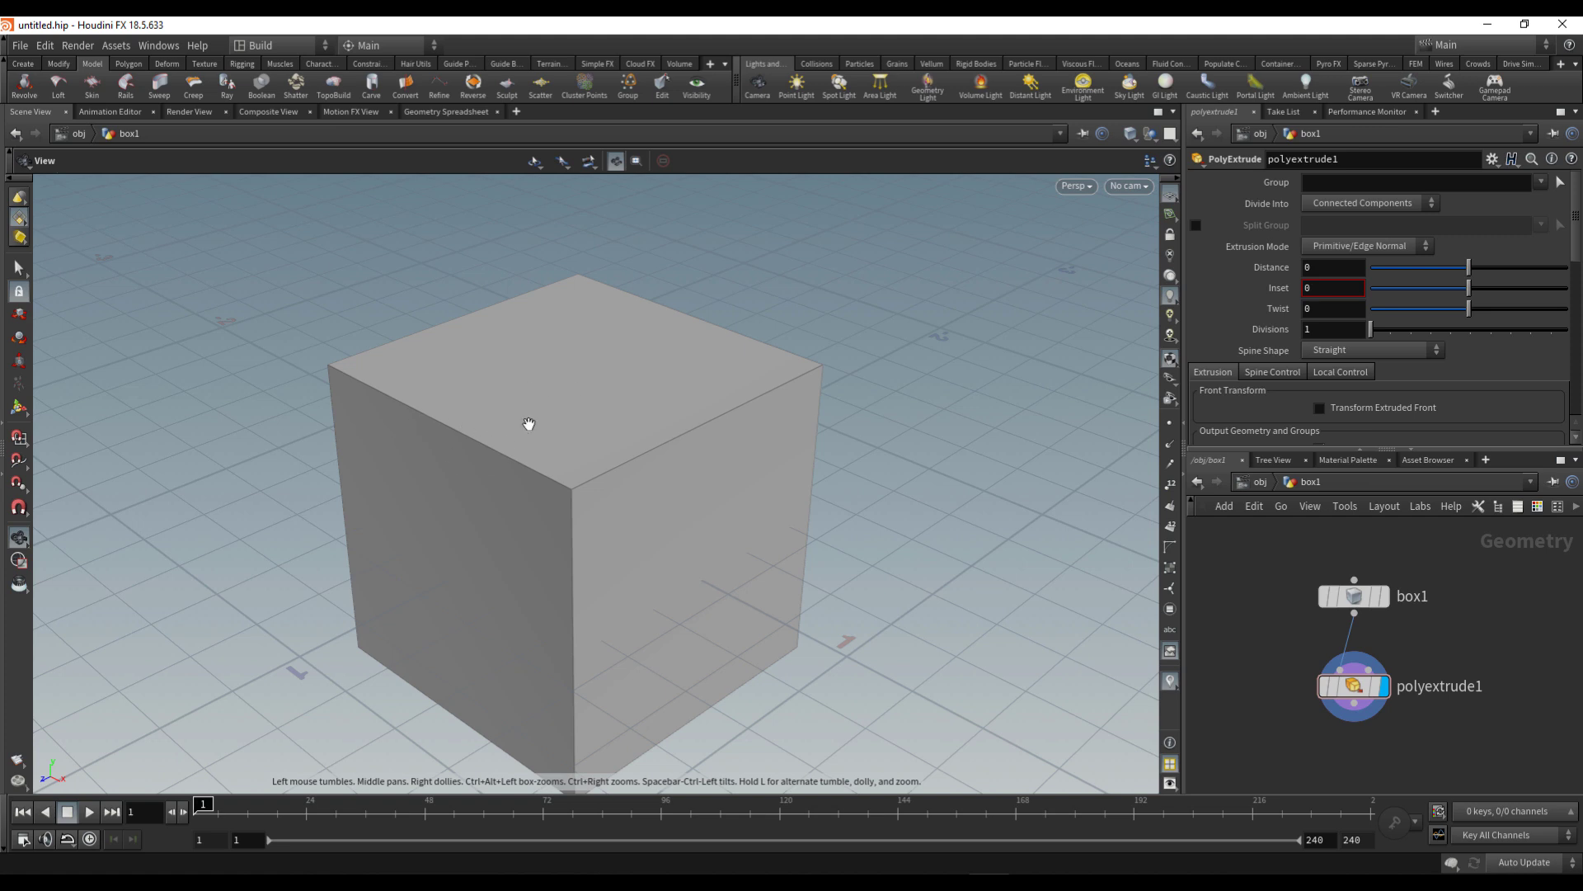
scroll(529, 424, "down", 3)
left_click(20, 272)
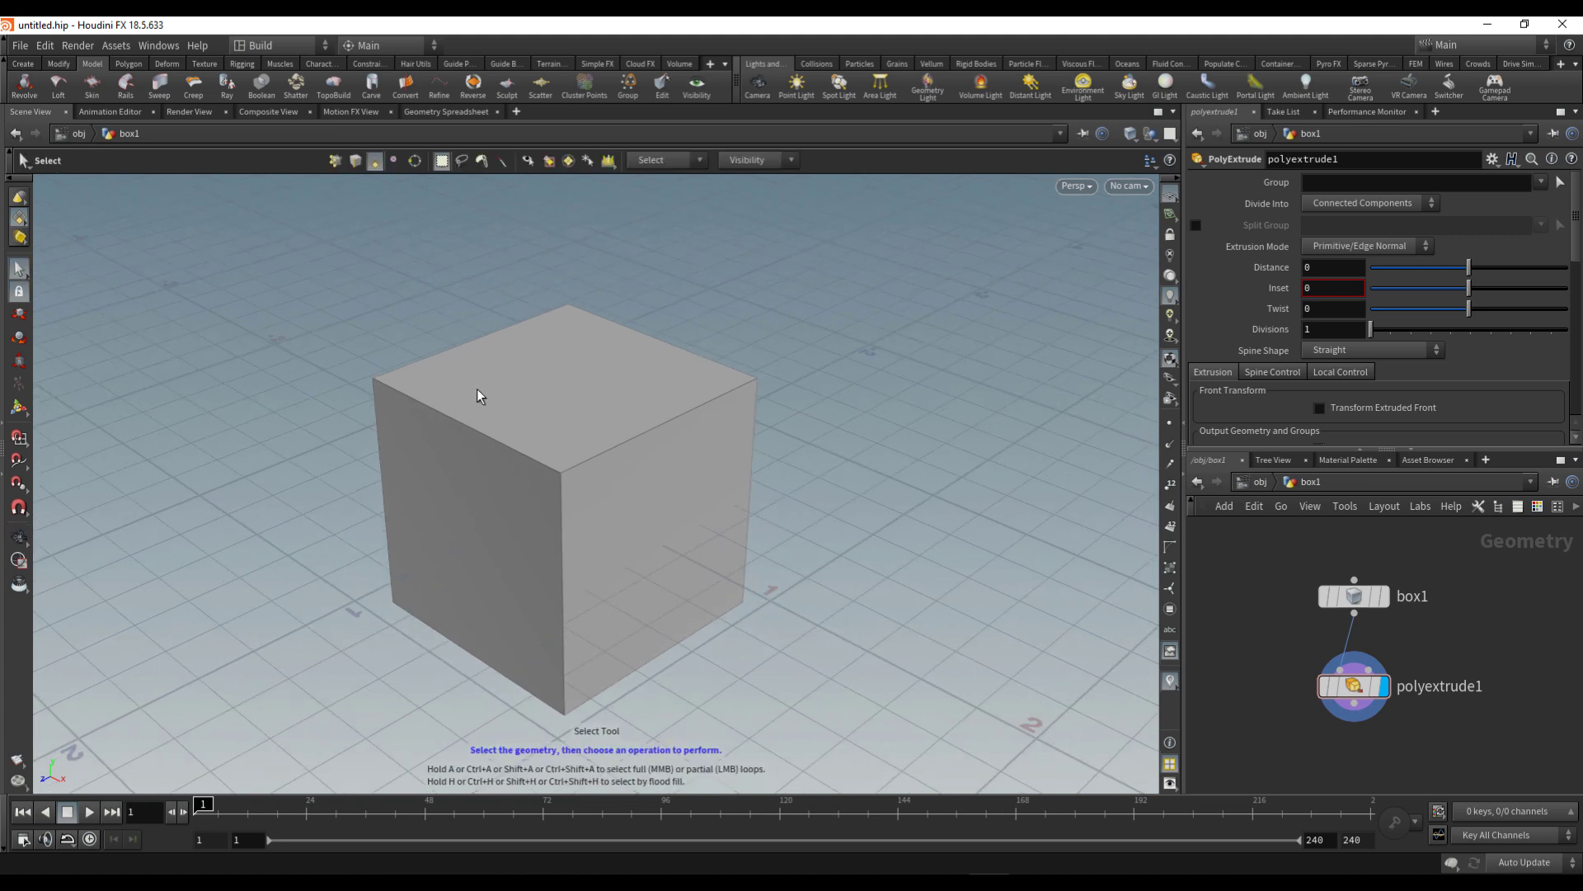
left_click(537, 421)
left_click(466, 534)
left_click(630, 93)
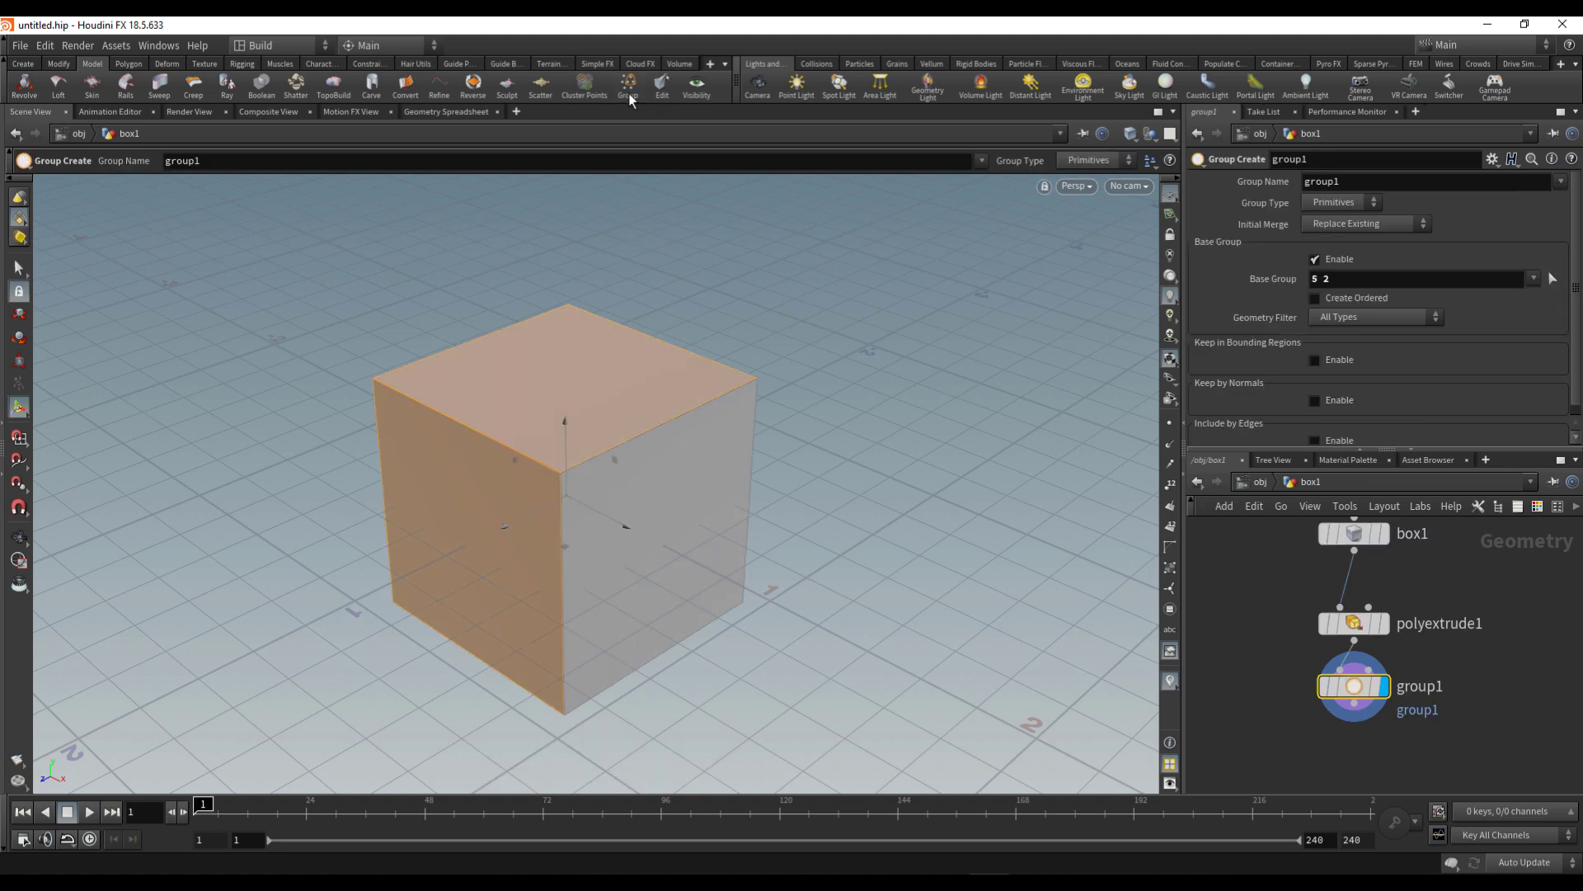
left_click(1502, 660)
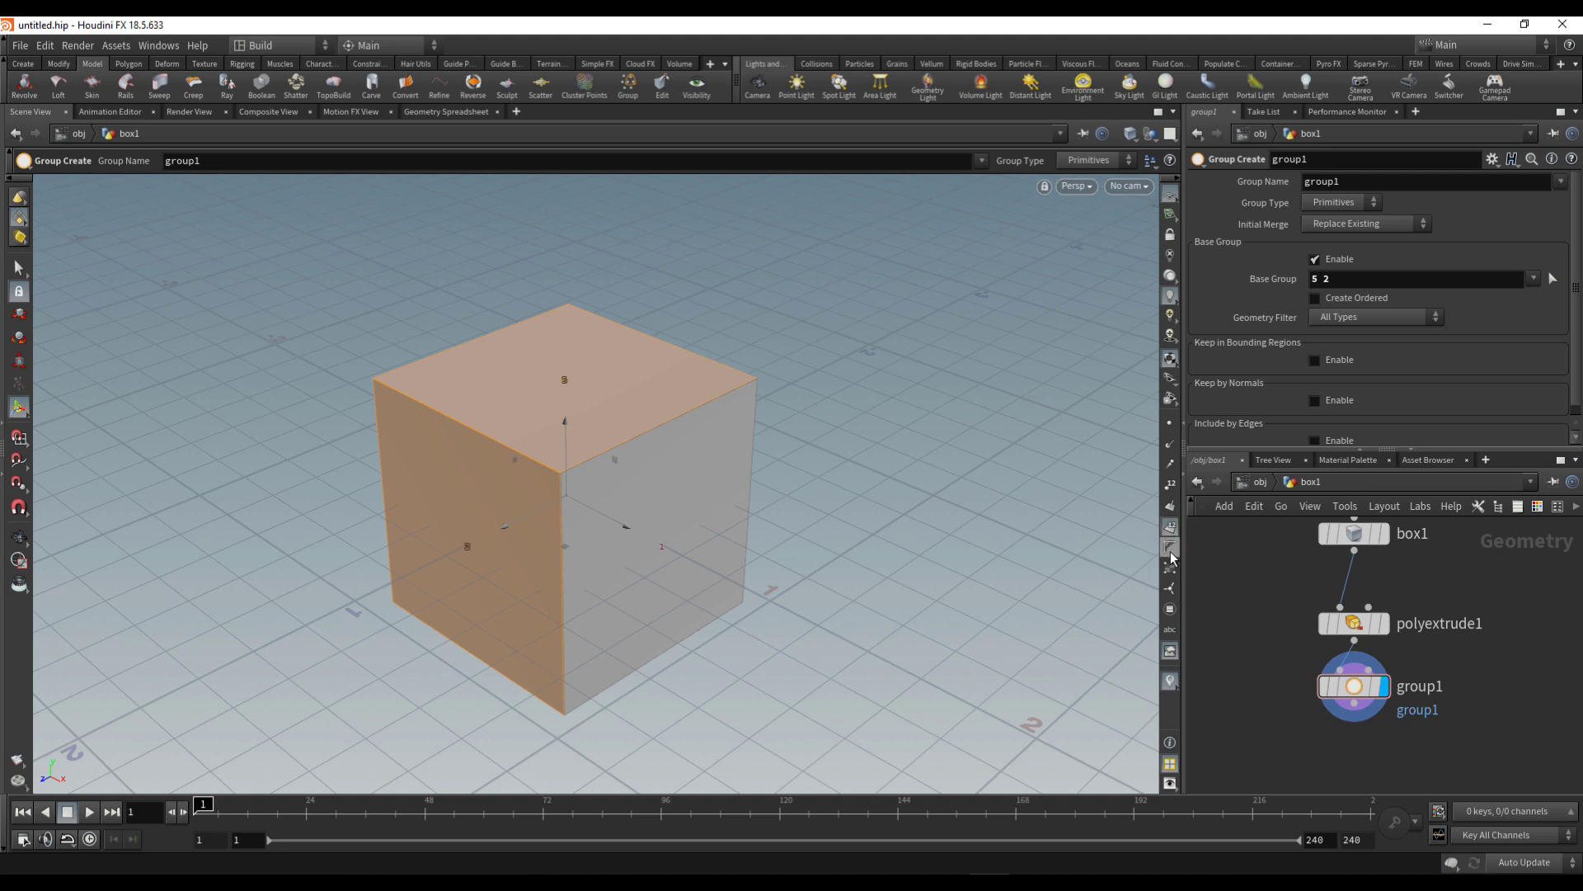
Step: Inspect polyextrude1's extrusion handle on the cube with point numbers displayed
left_click_drag(506, 636, 759, 540)
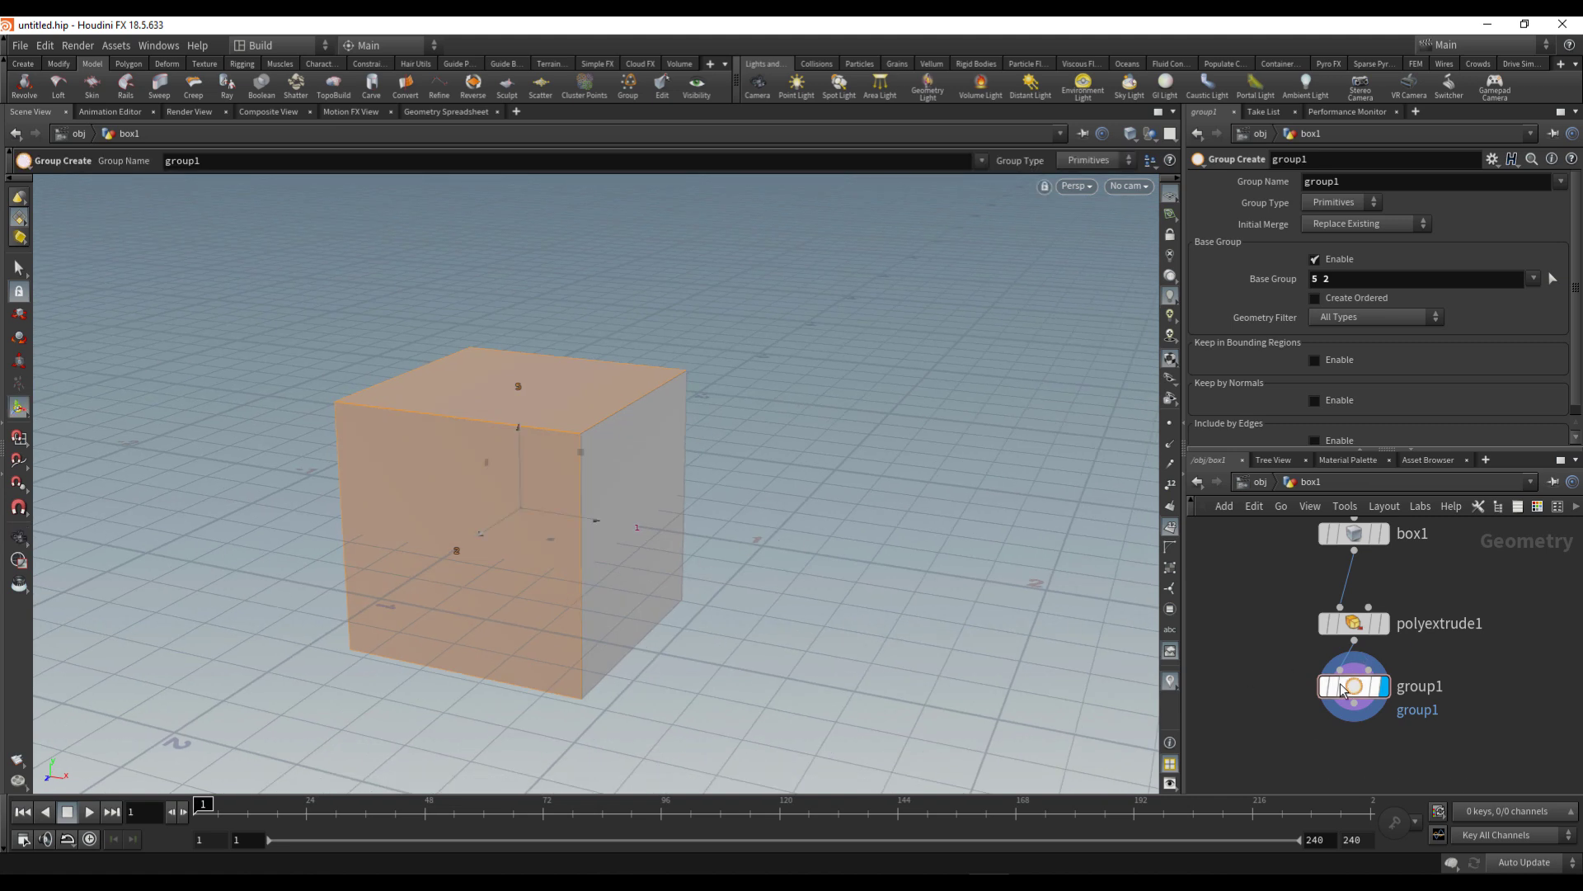
left_click(1361, 631)
left_click_drag(670, 542, 498, 502, "alt")
right_click_drag(517, 477, 812, 669, "alt")
left_click_drag(749, 601, 724, 600, "alt")
key("Return")
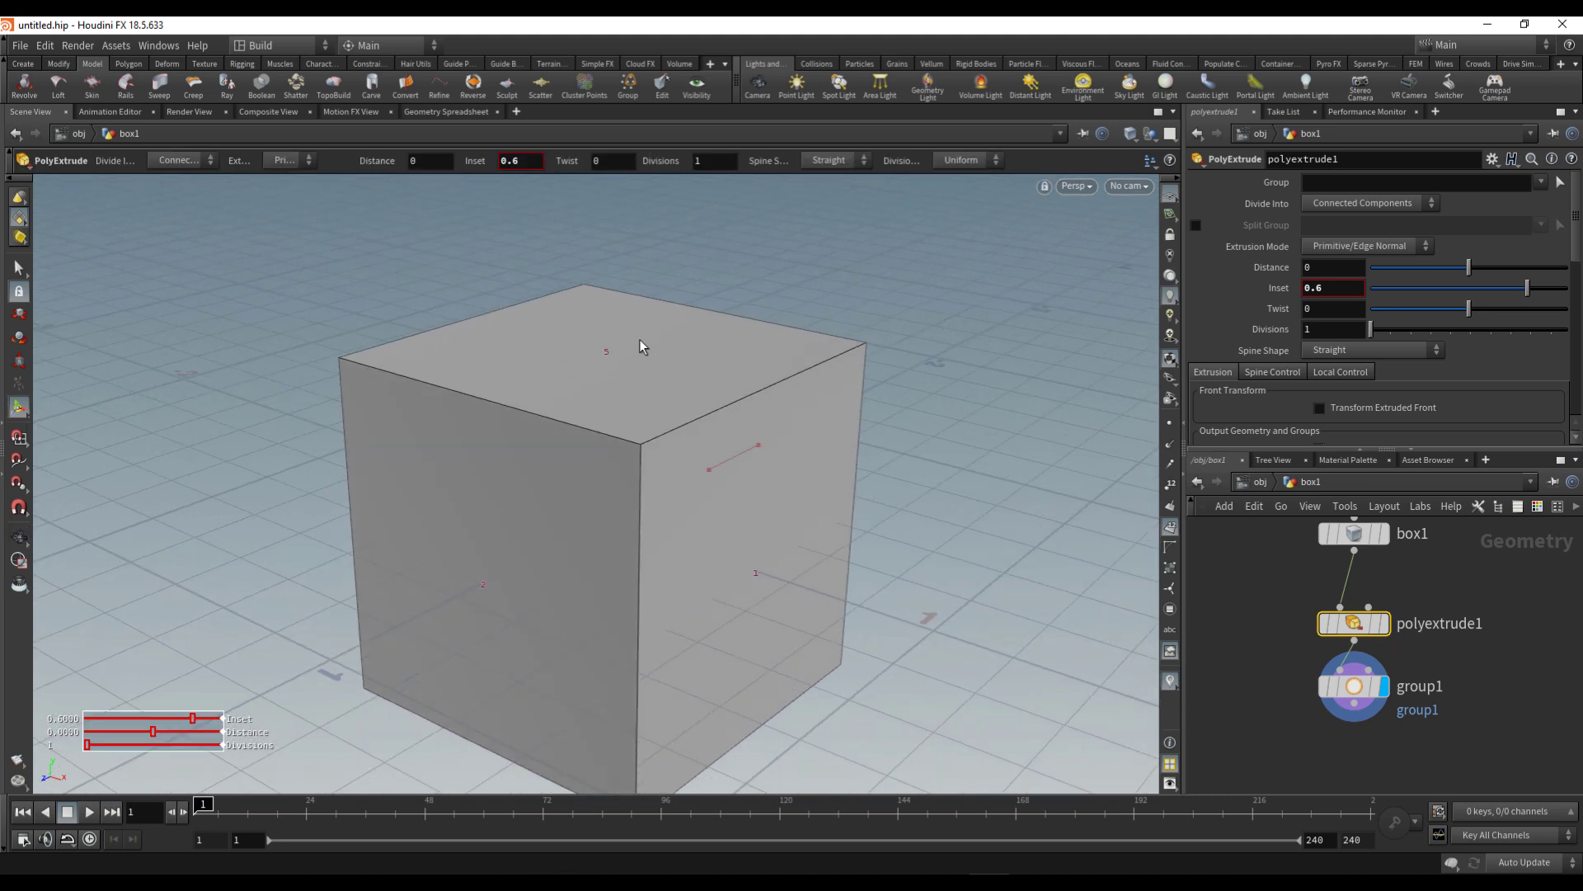
left_click(1171, 488)
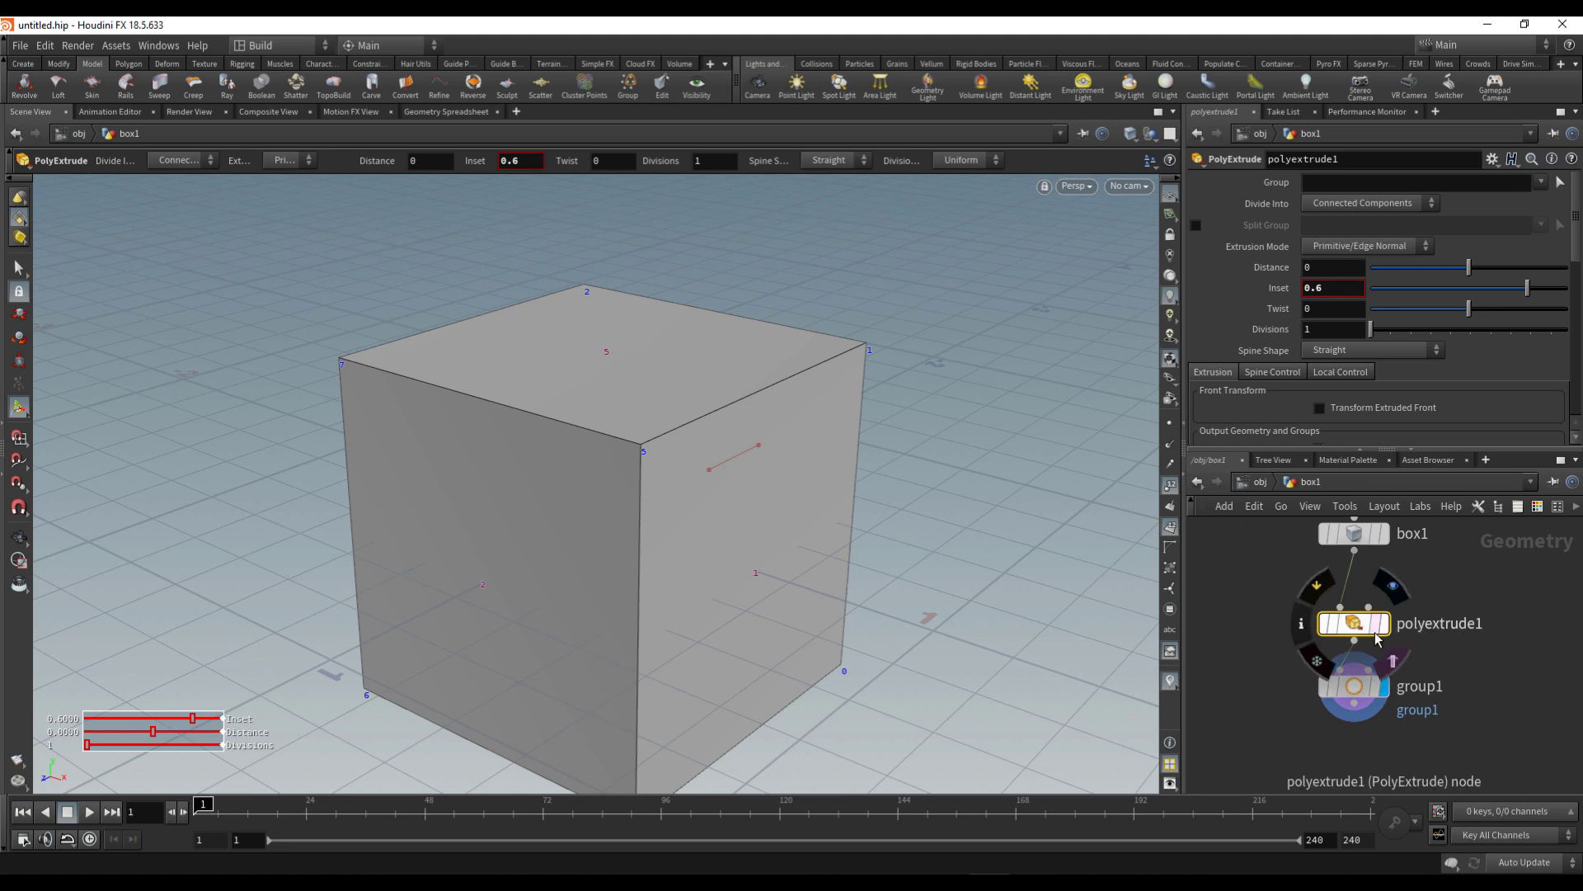
Step: Insert group1 between box1 and polyextrude1, with polyextrude1 set as the displayed node
left_click_drag(1341, 625, 1483, 700)
left_click_drag(1352, 710, 1316, 637)
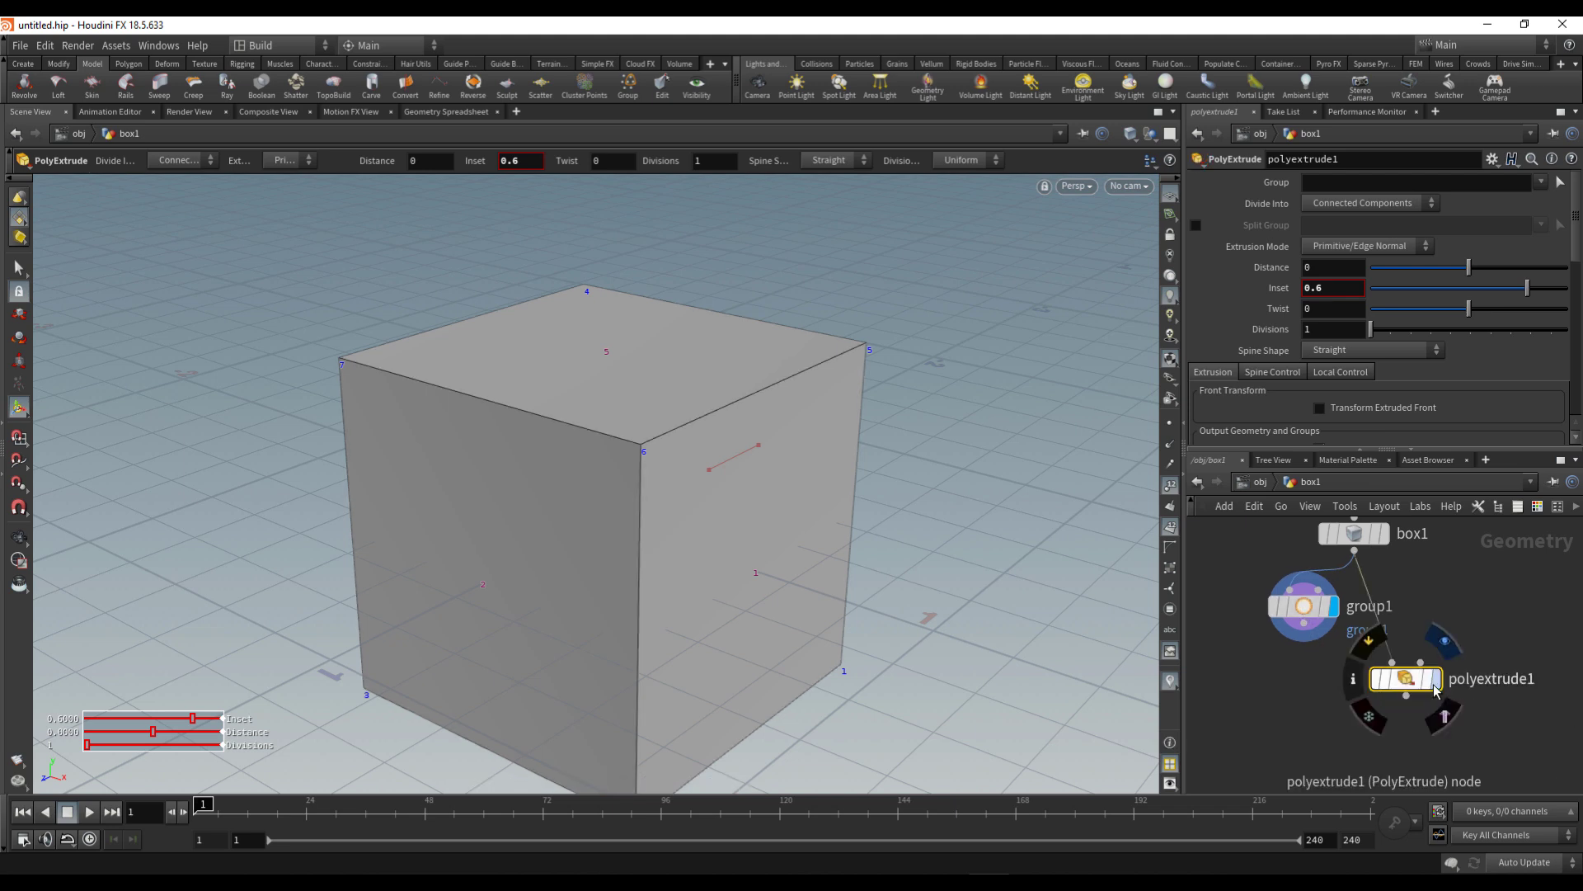
left_click(1437, 683)
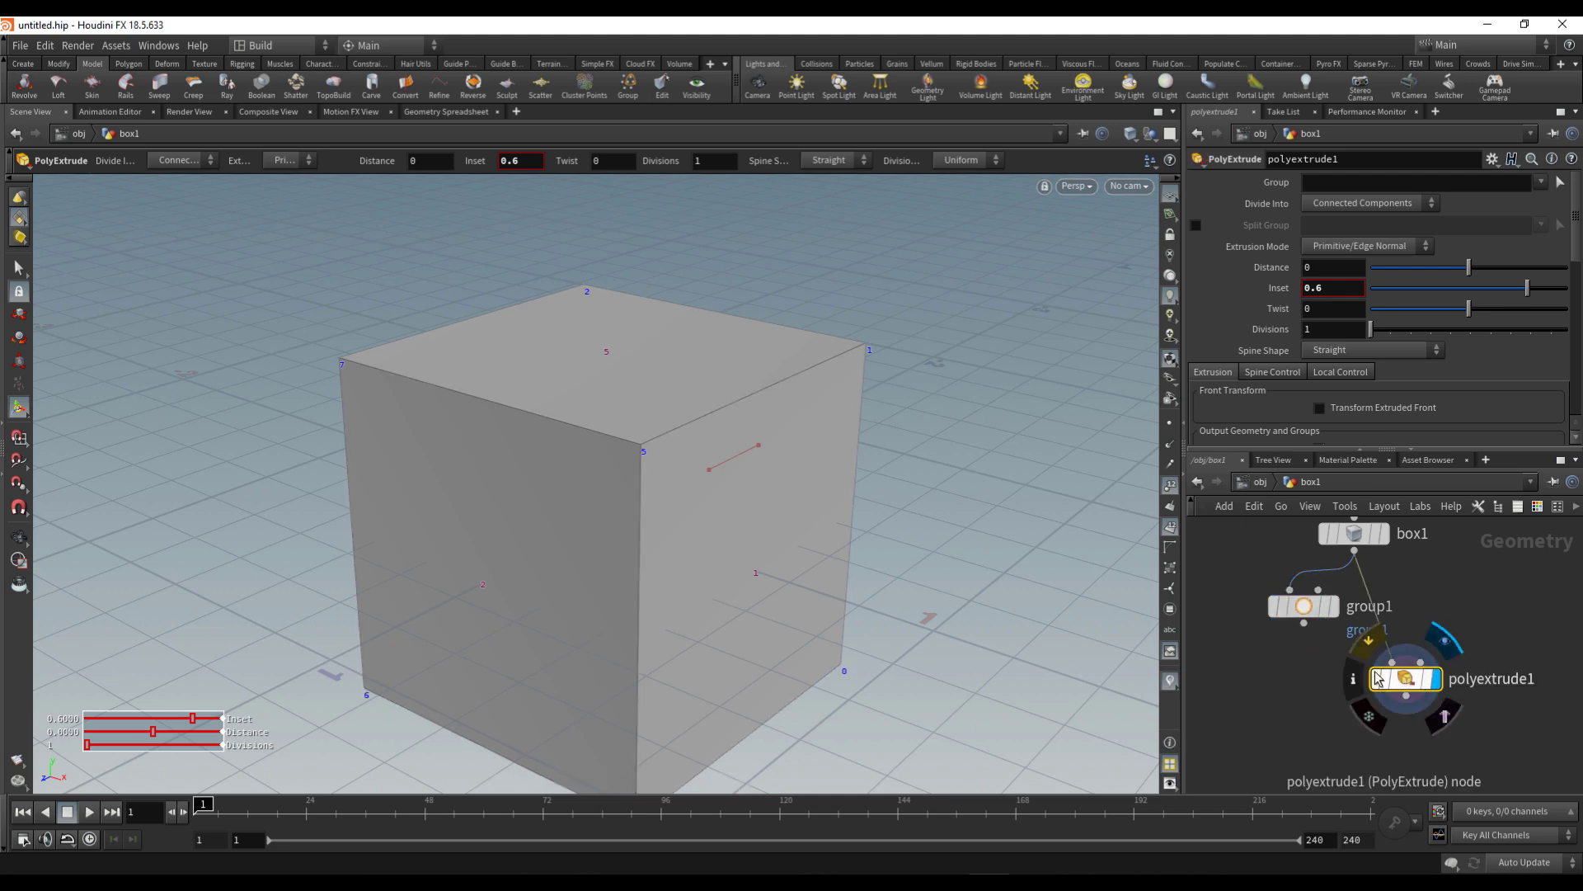
left_click(1540, 181)
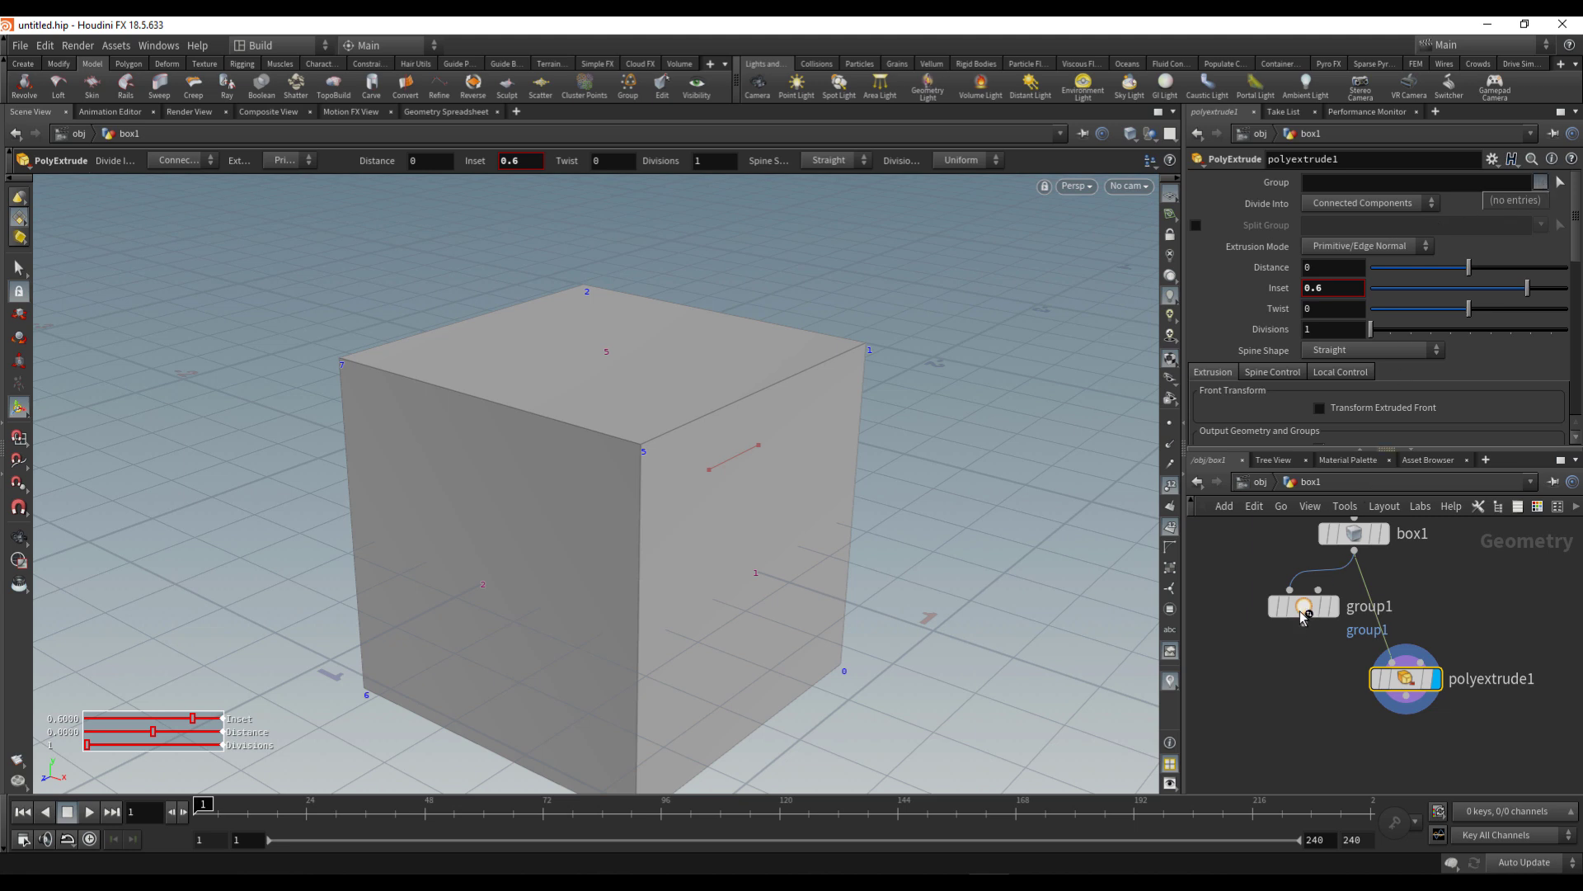
left_click_drag(1301, 612, 1382, 608)
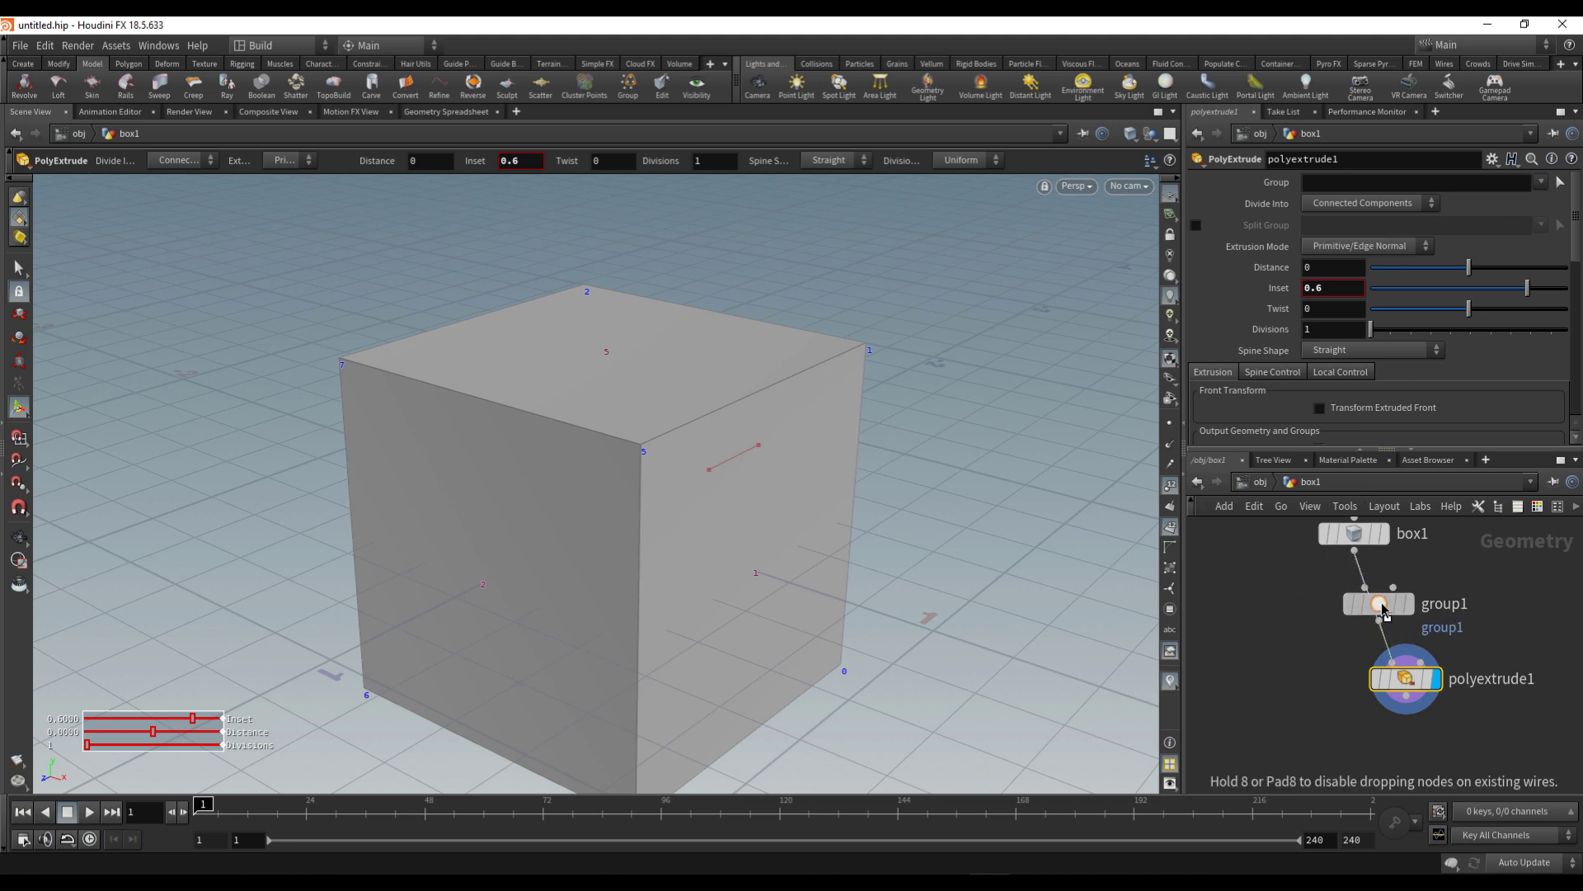
Step: Restrict polyextrude1 to group1's faces and reduce the inset
left_click(1541, 182)
left_click(1556, 201)
left_click_drag(1528, 288, 1457, 275)
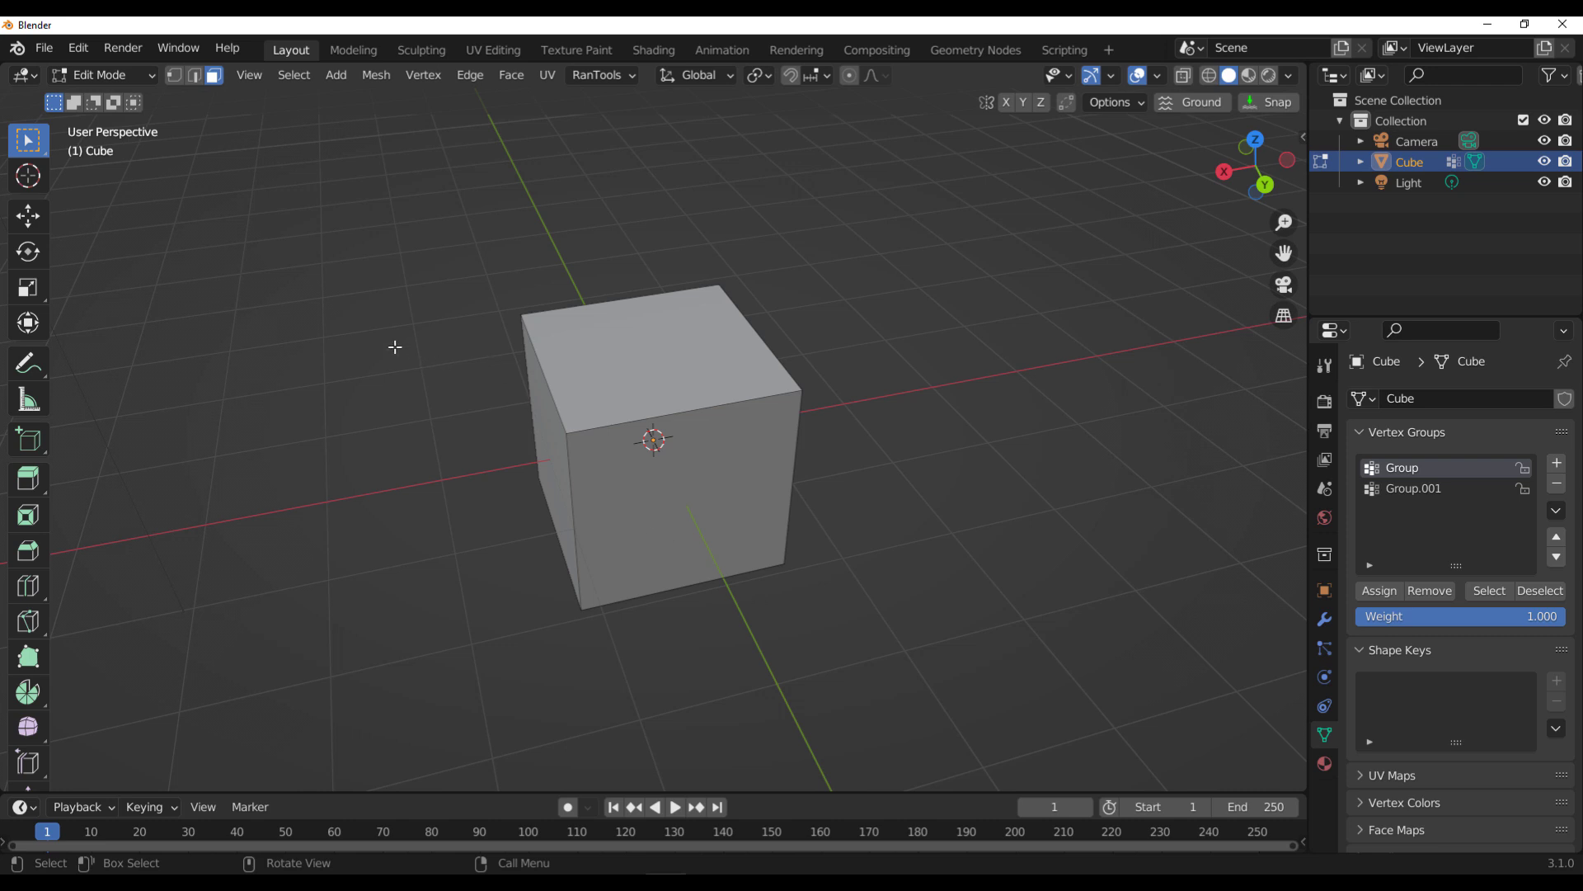
Step: In the Geometry Nodes workspace, put the cube in object mode and create a new node tree
left_click(975, 49)
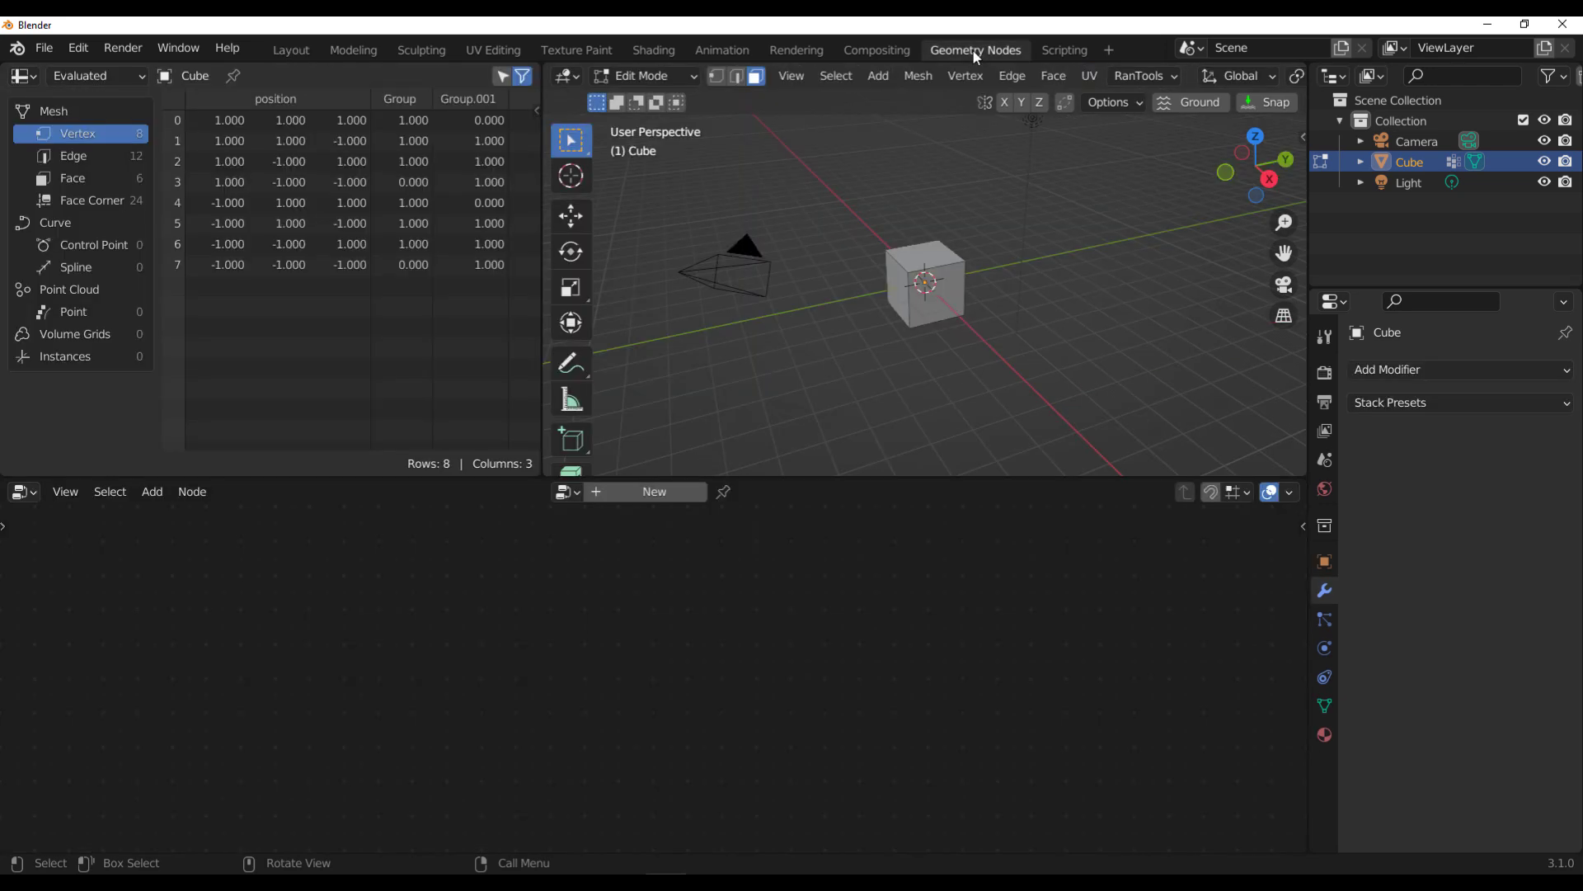
key("Tab")
left_click(665, 493)
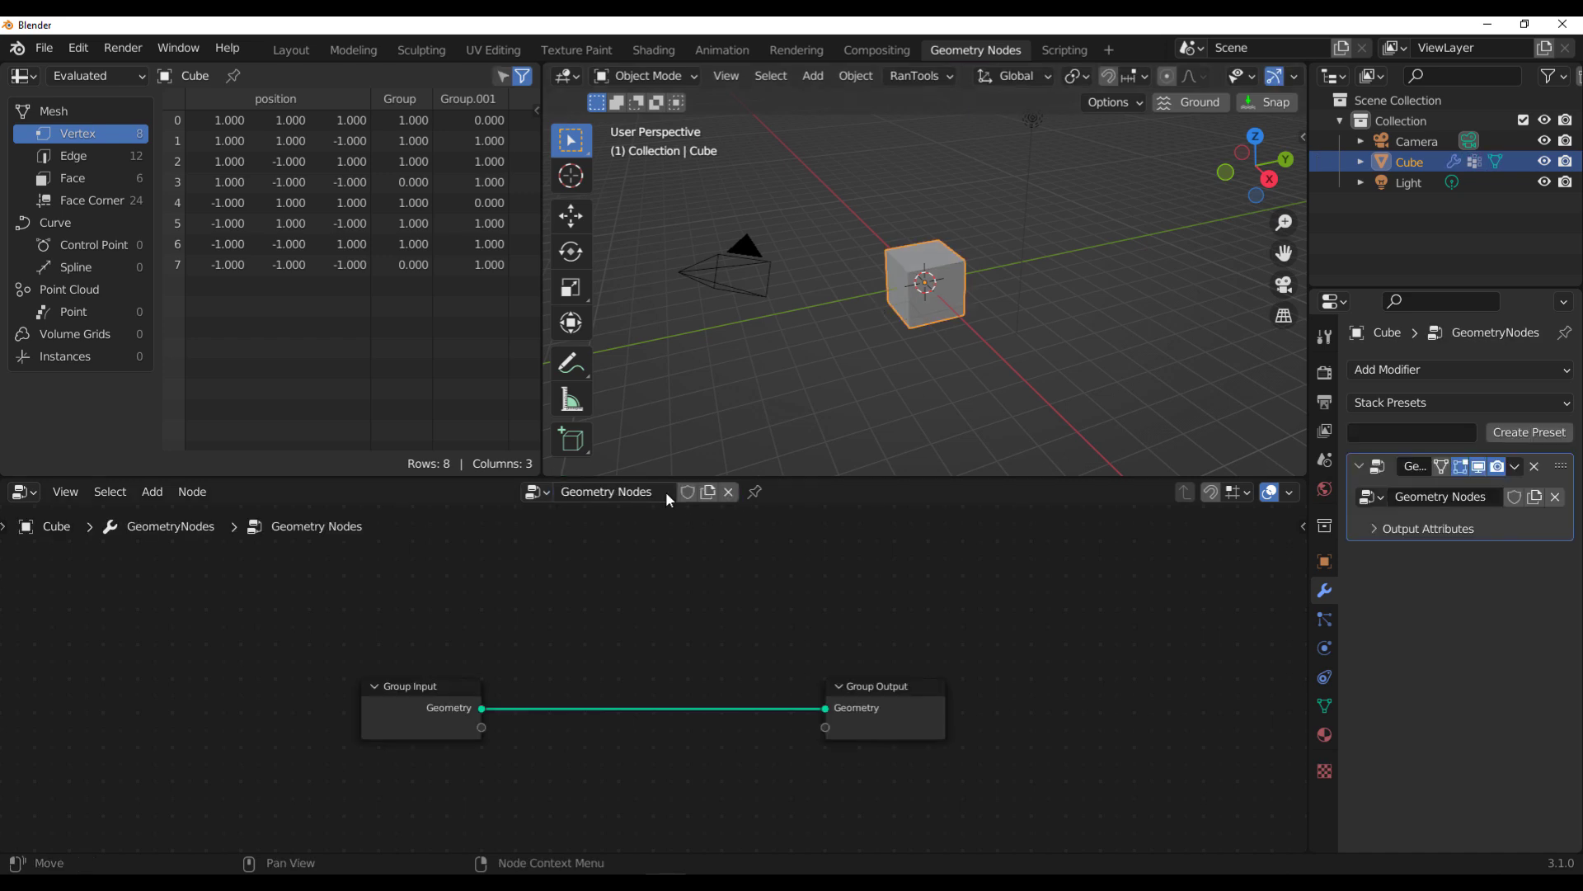
Step: Add an Extrude Mesh node through the node search
left_click_drag(482, 708, 645, 665)
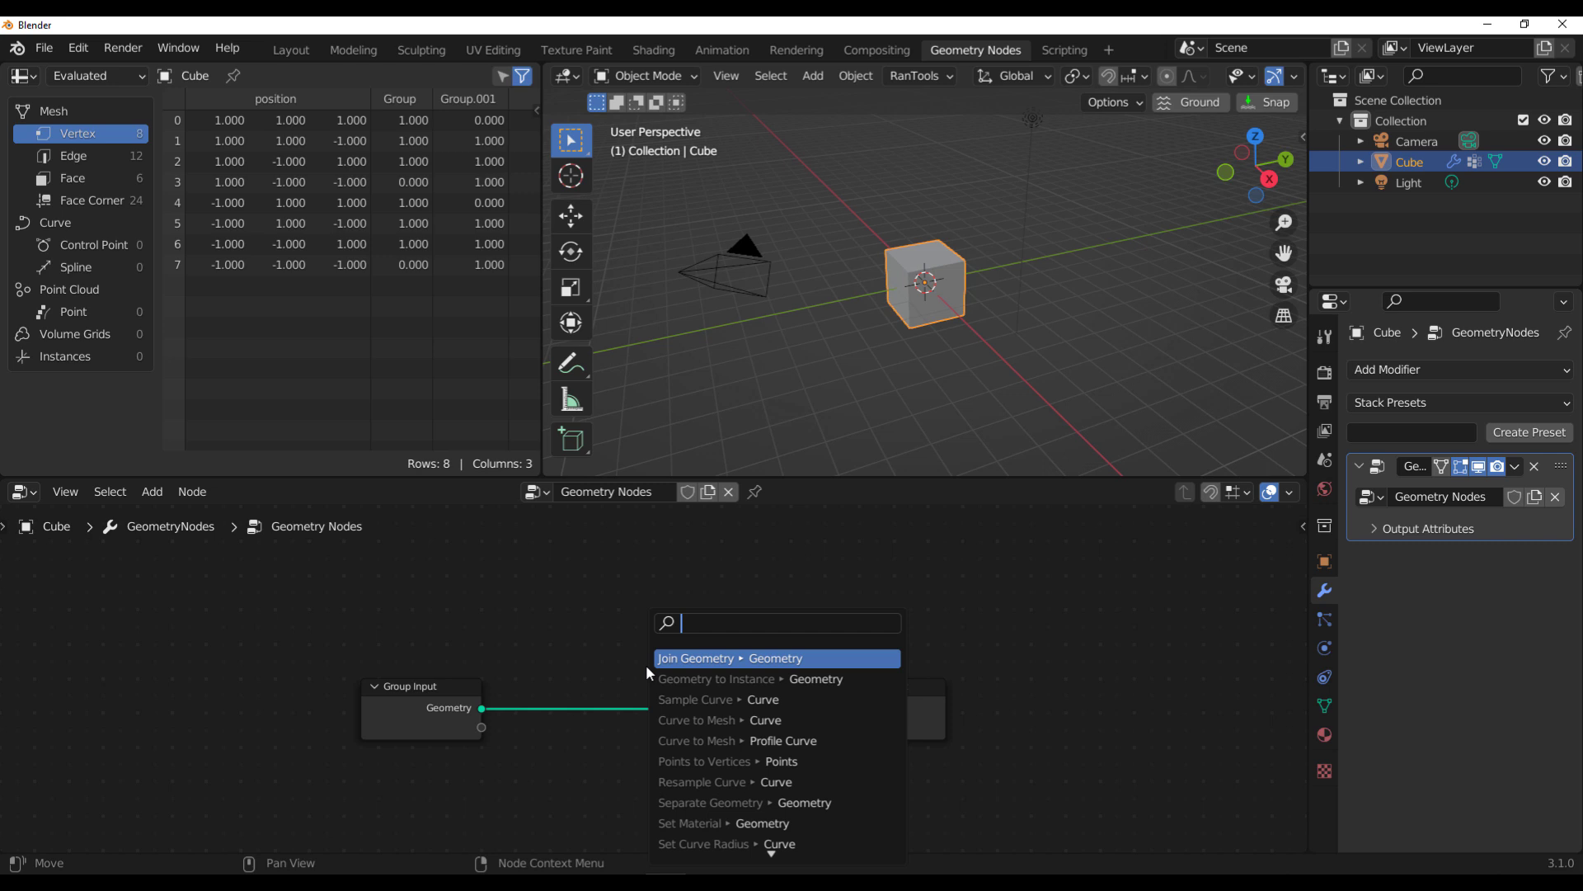
type("edtra")
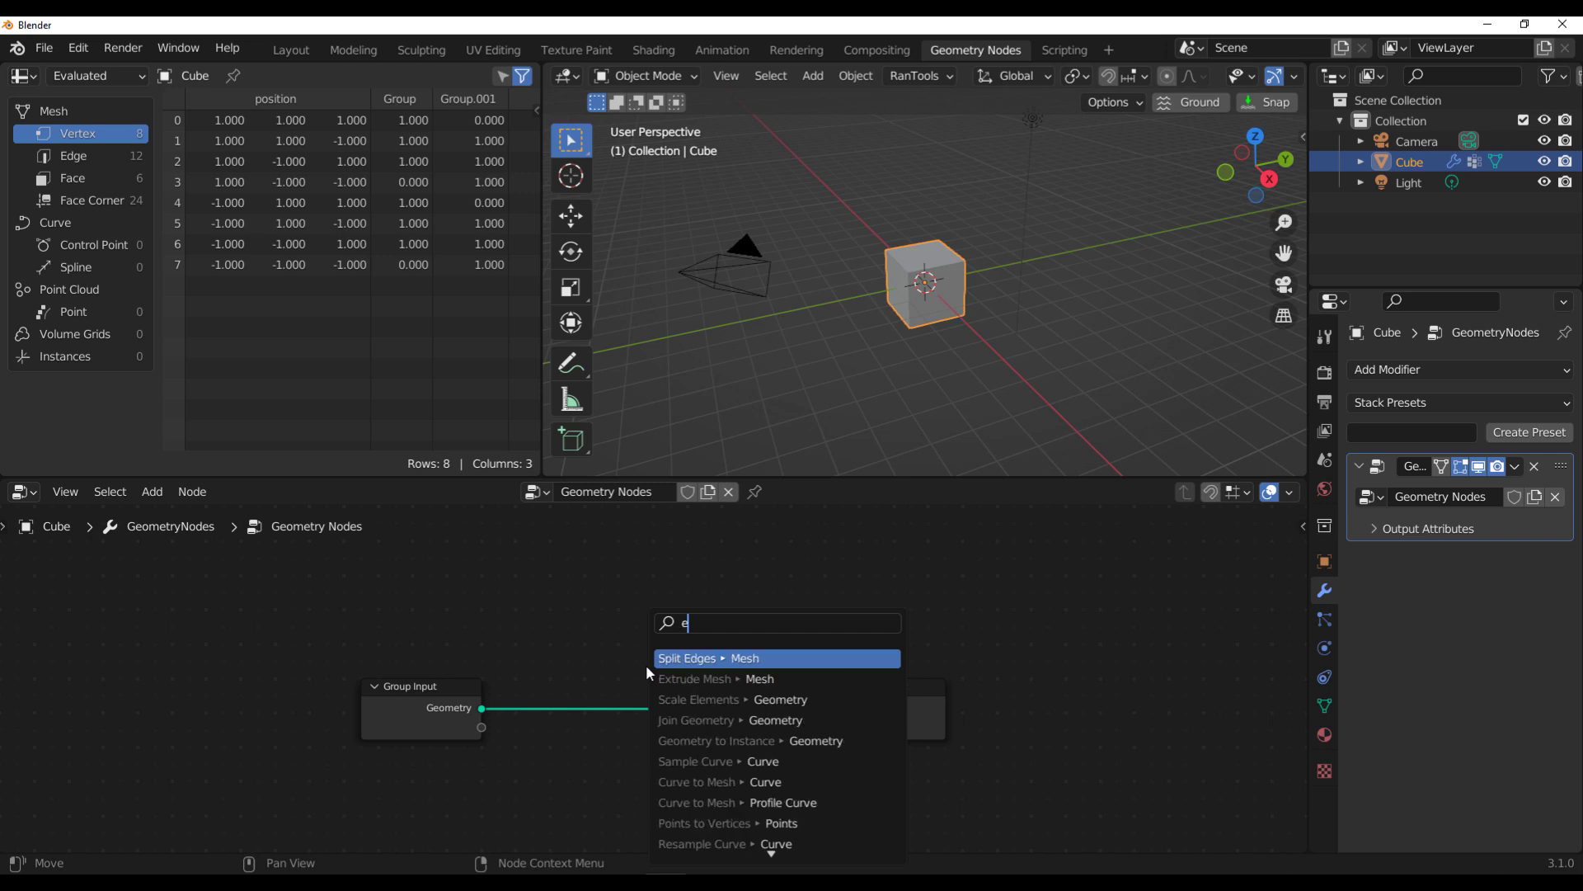
key("BackSpace")
key("BackSpace")
key("BackSpace")
key("BackSpace")
type("xtr")
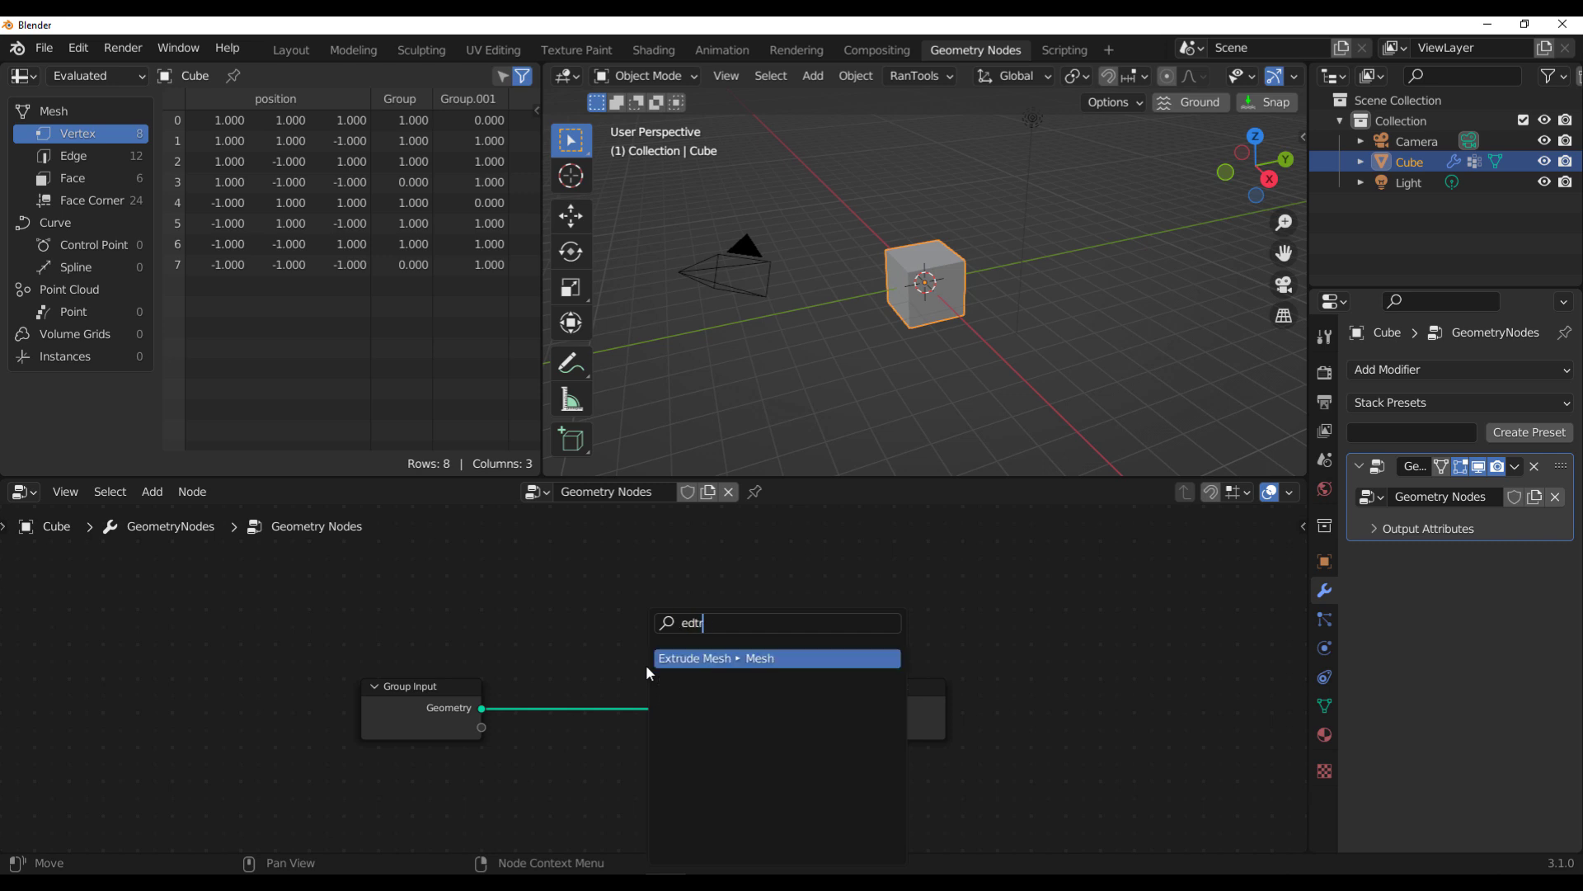
key("Return")
left_click(646, 644)
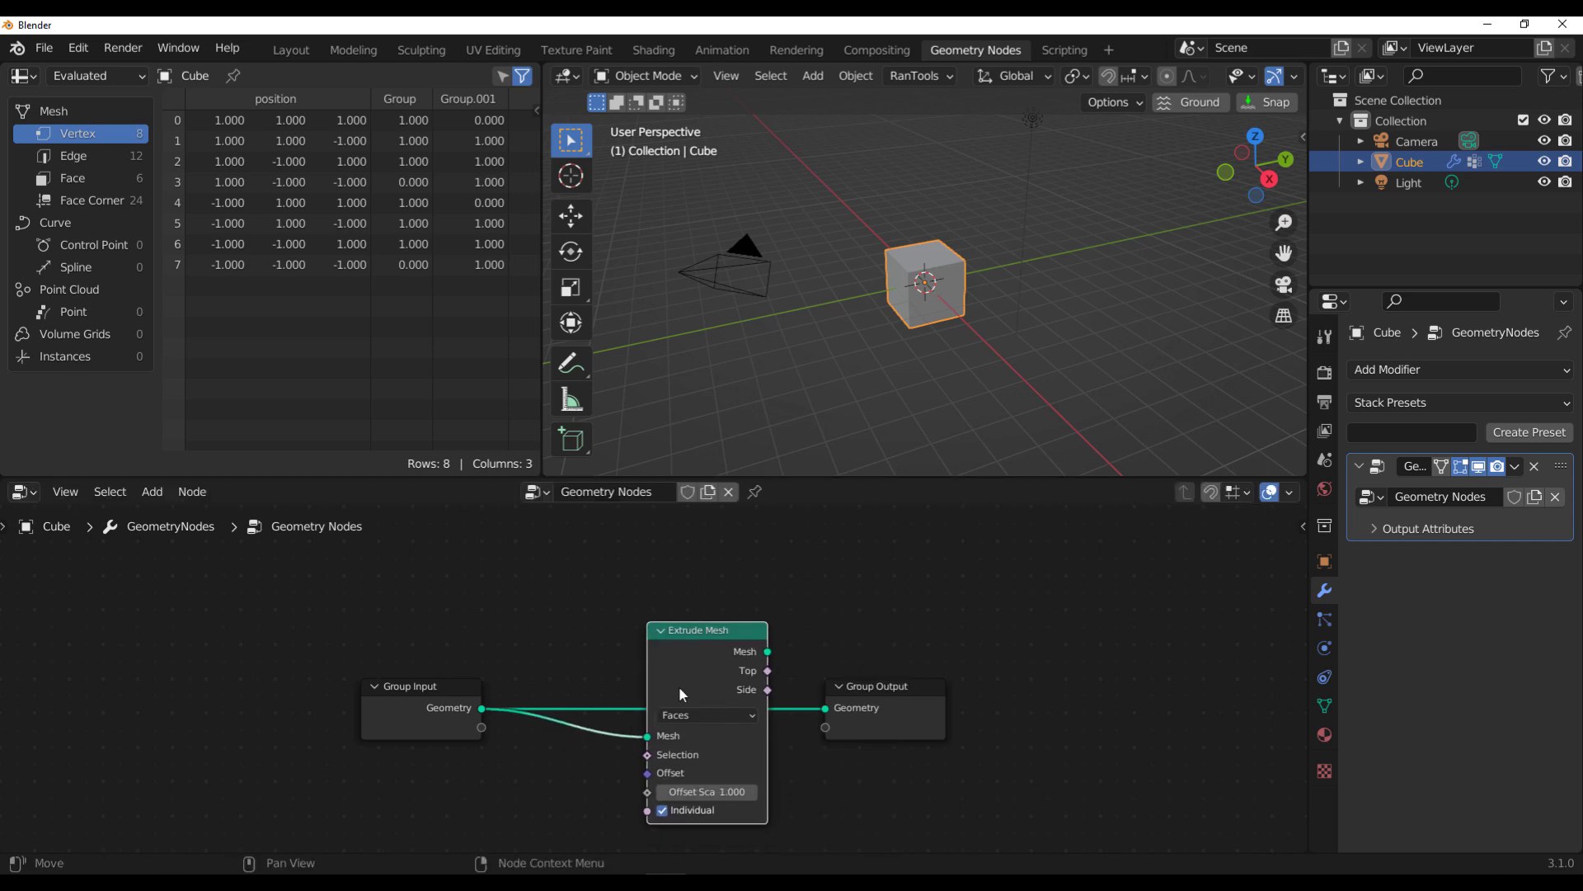
Step: Insert Extrude Mesh into the geometry link and expose its Selection as a modifier input
left_click_drag(685, 681, 642, 684)
left_click_drag(899, 707, 1098, 702)
left_click_drag(426, 725, 295, 723)
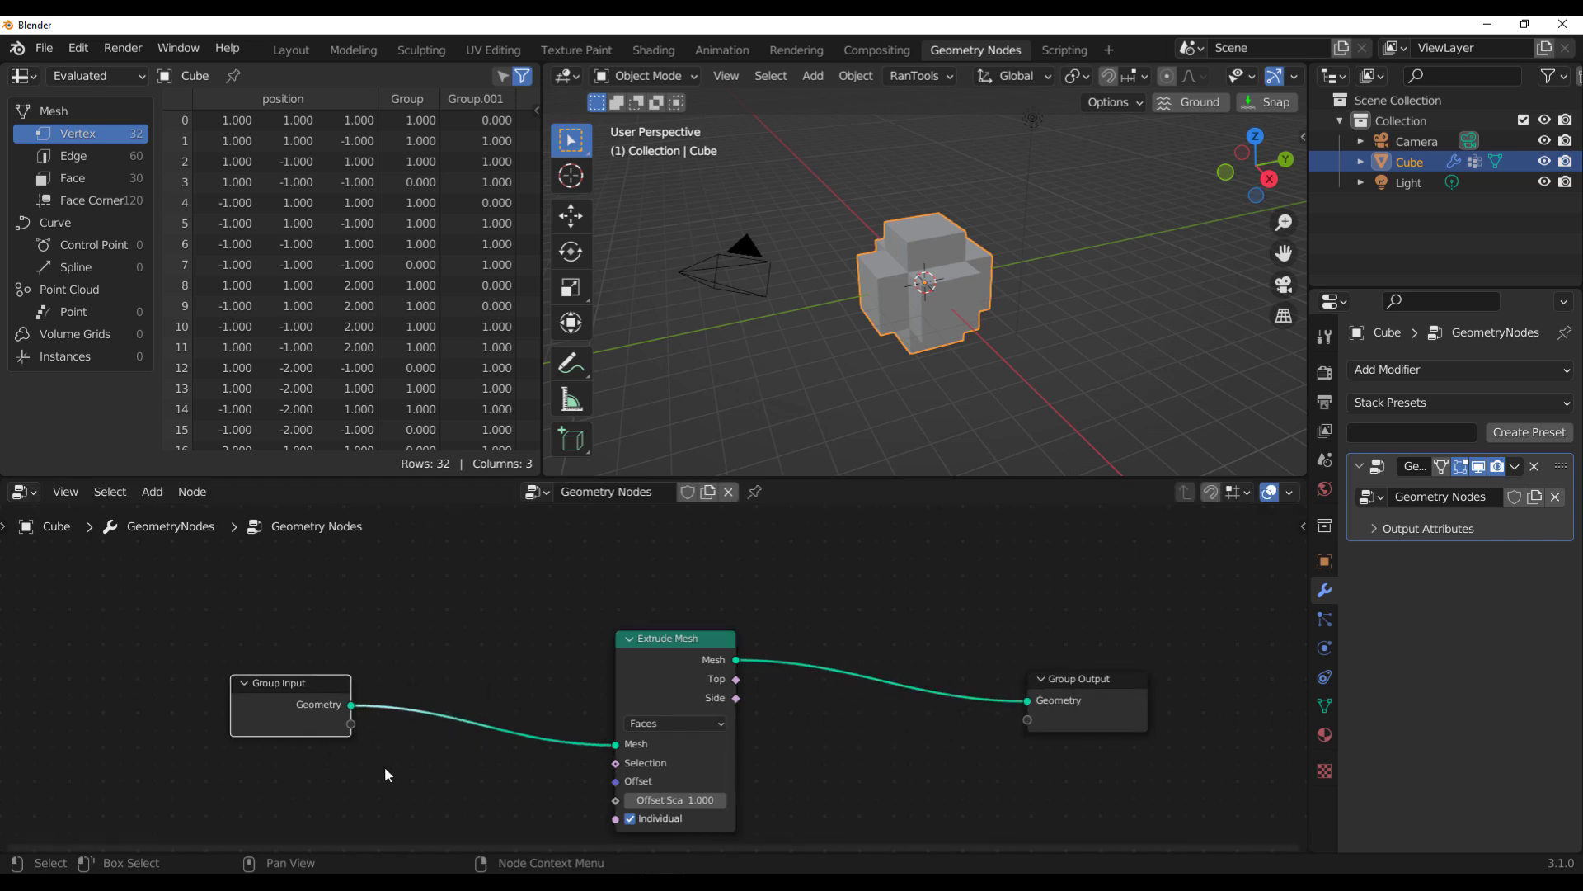
left_click_drag(616, 762, 342, 725)
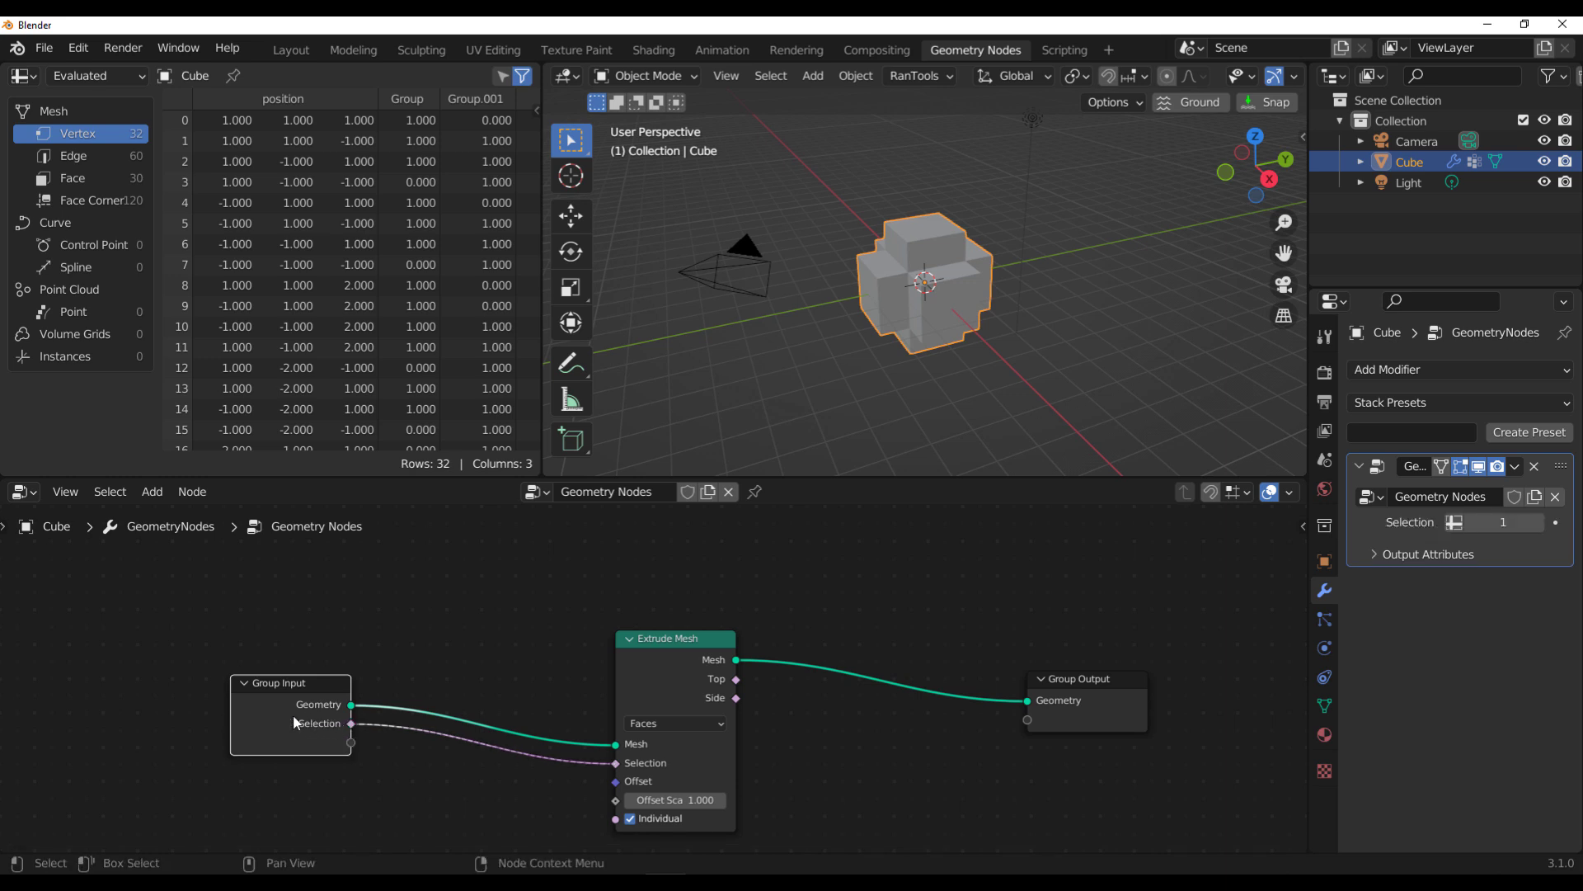
Step: Make the modifier's Selection read the vertex group attribute Group
left_click(1454, 522)
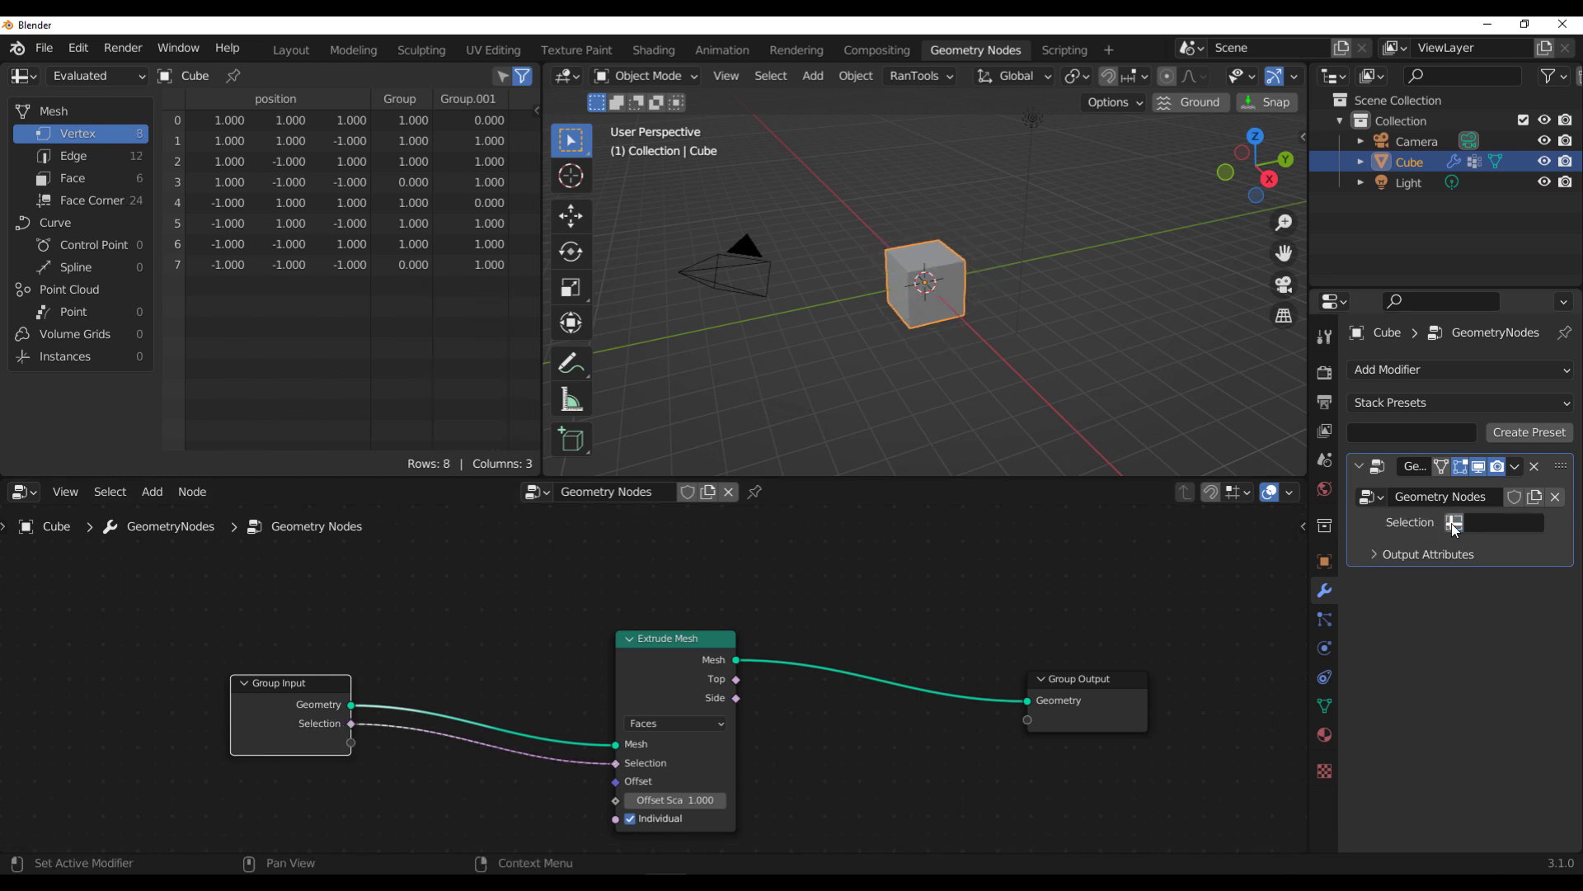
left_click(1498, 521)
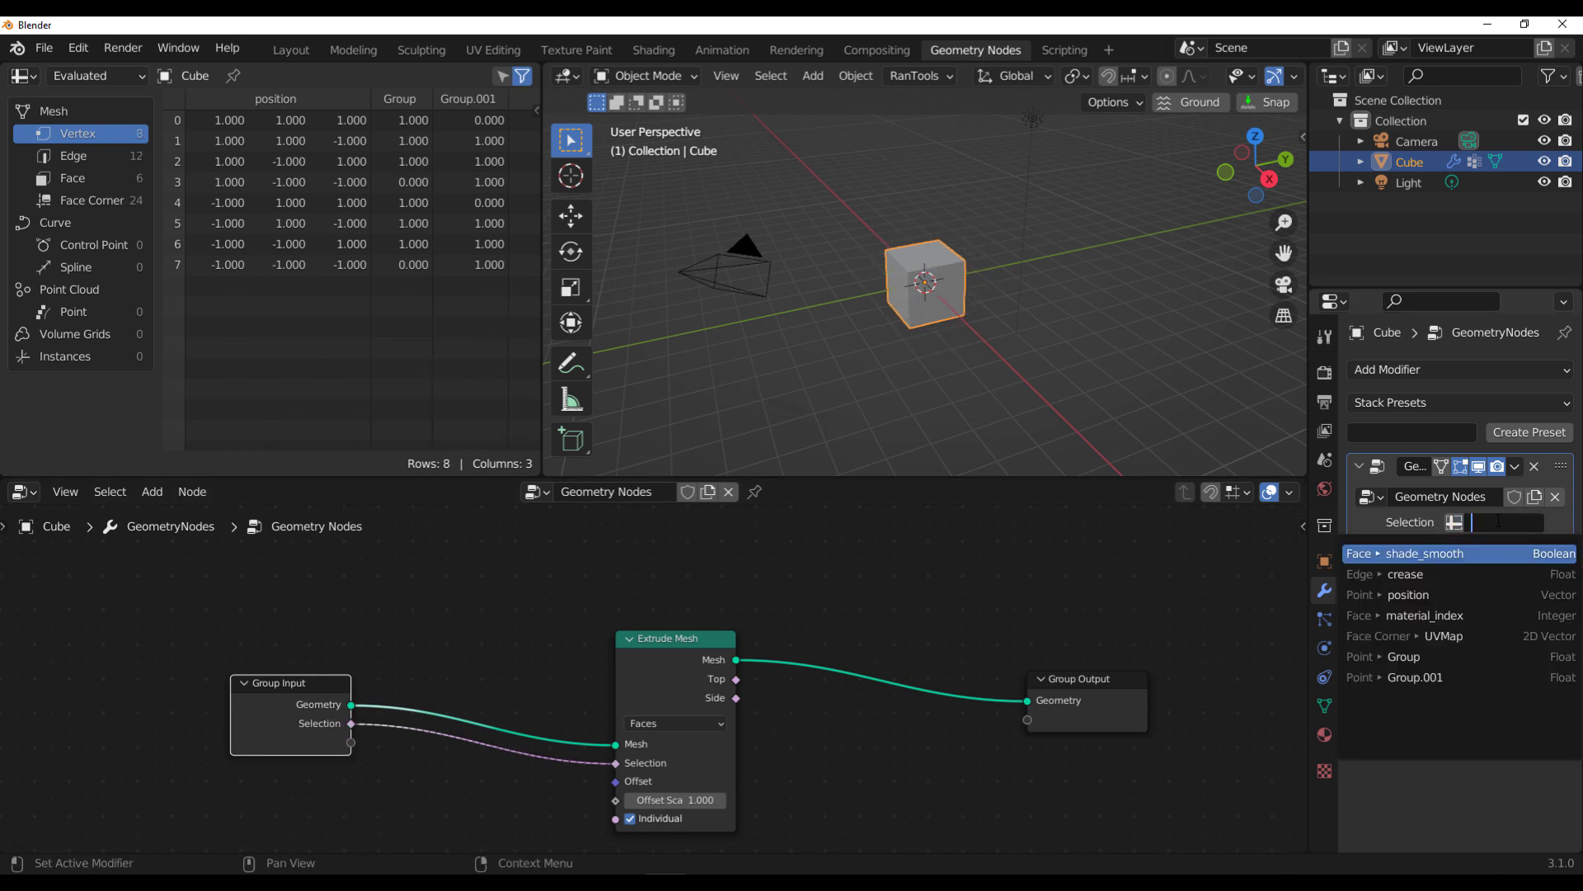
left_click(1416, 658)
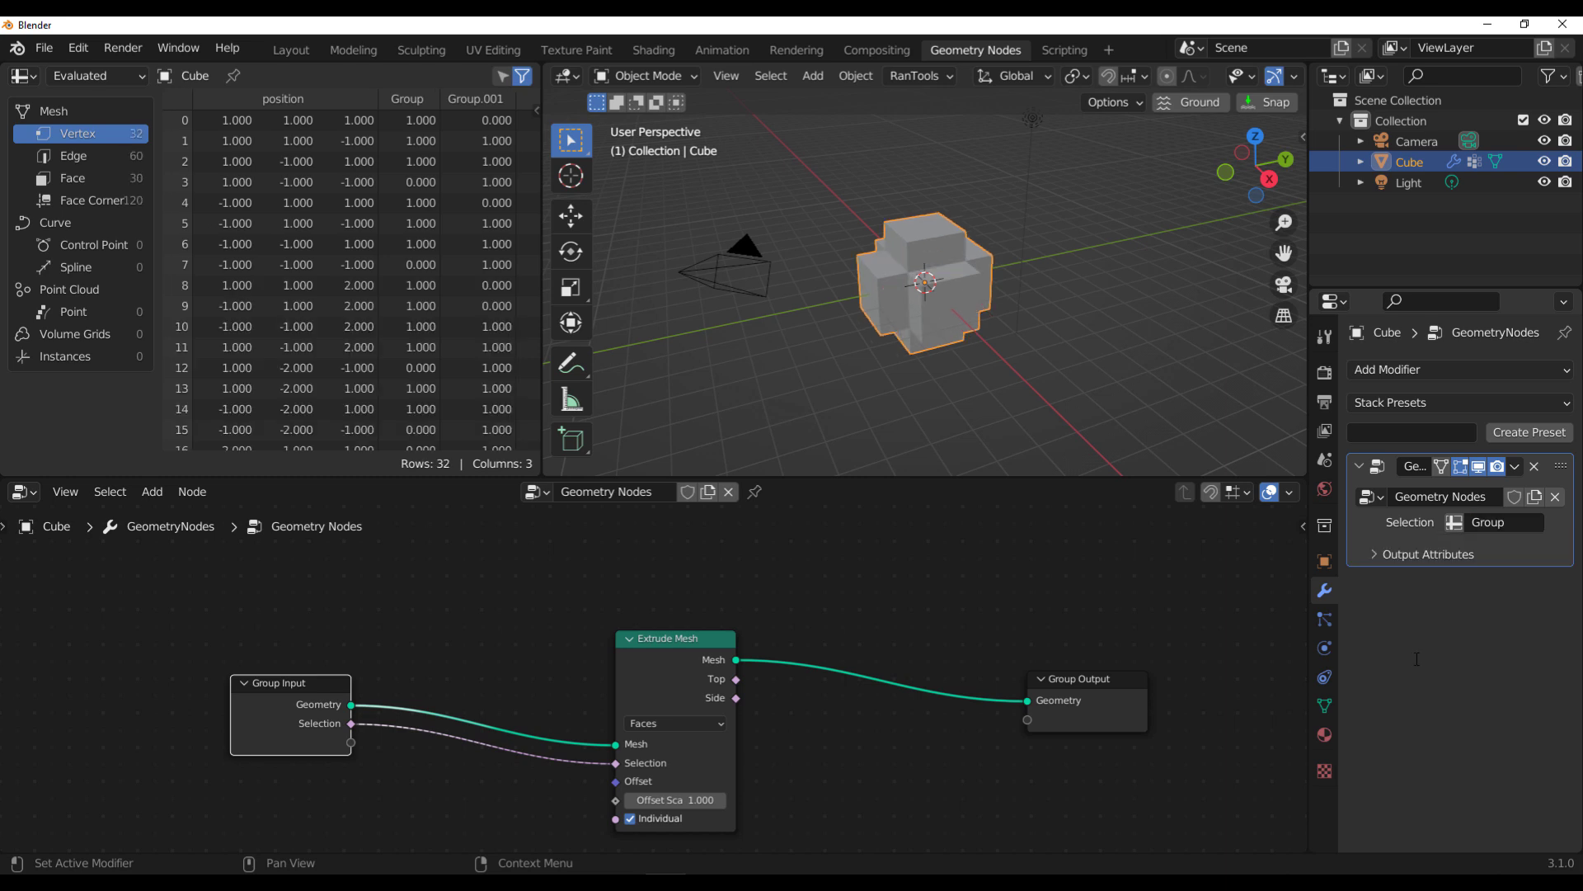
Step: Turn off Individual, raise Offset Scale to 3.7, and try Vertices mode before returning to Faces
left_click(631, 819)
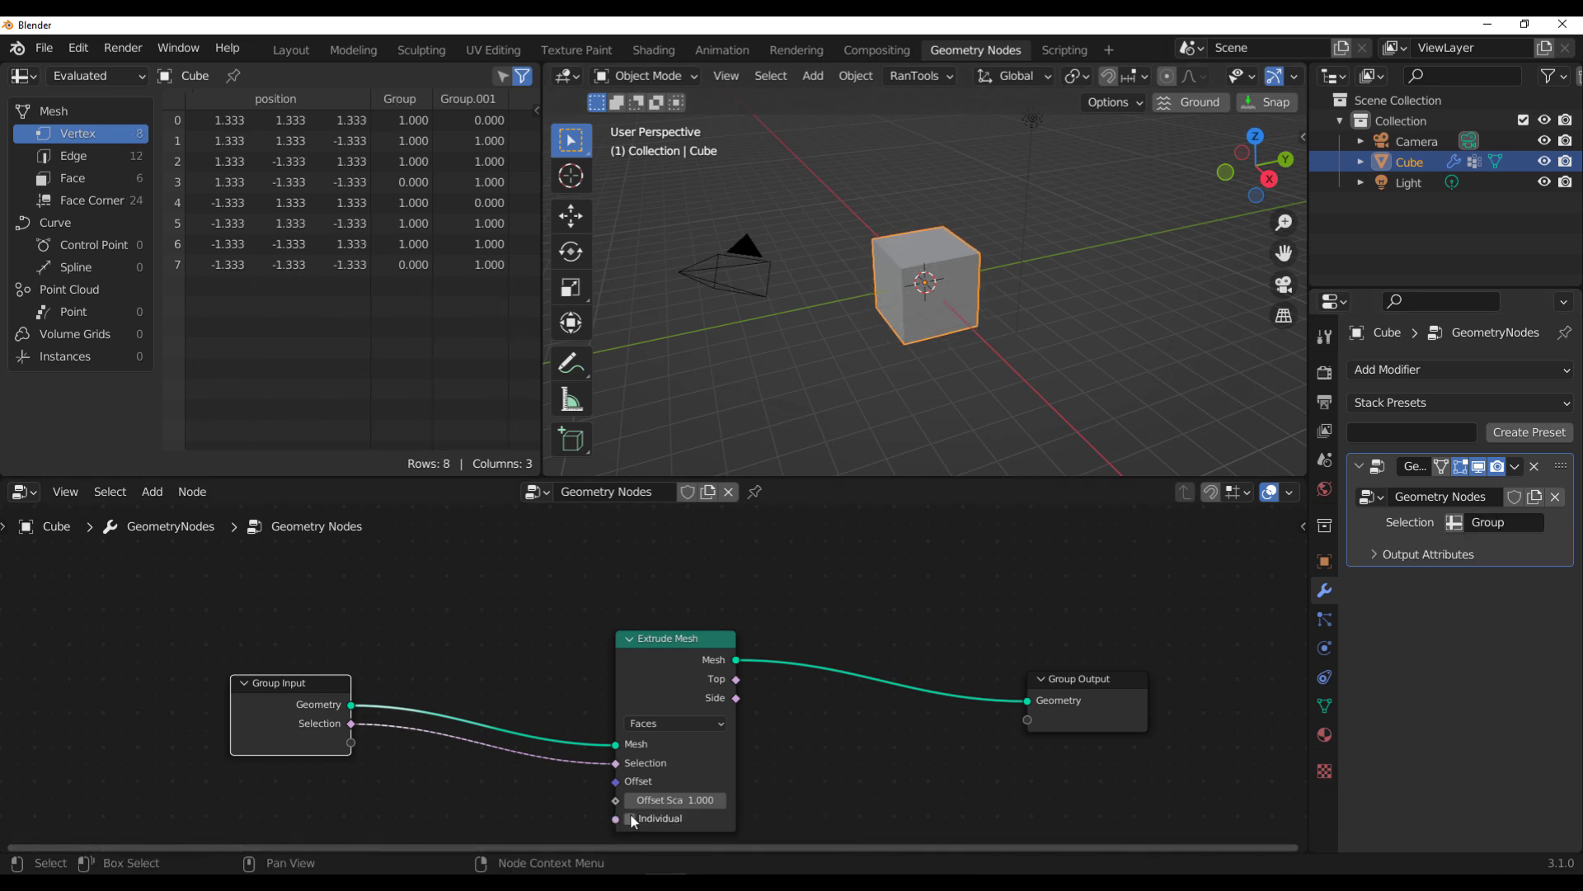
left_click_drag(668, 799, 717, 799)
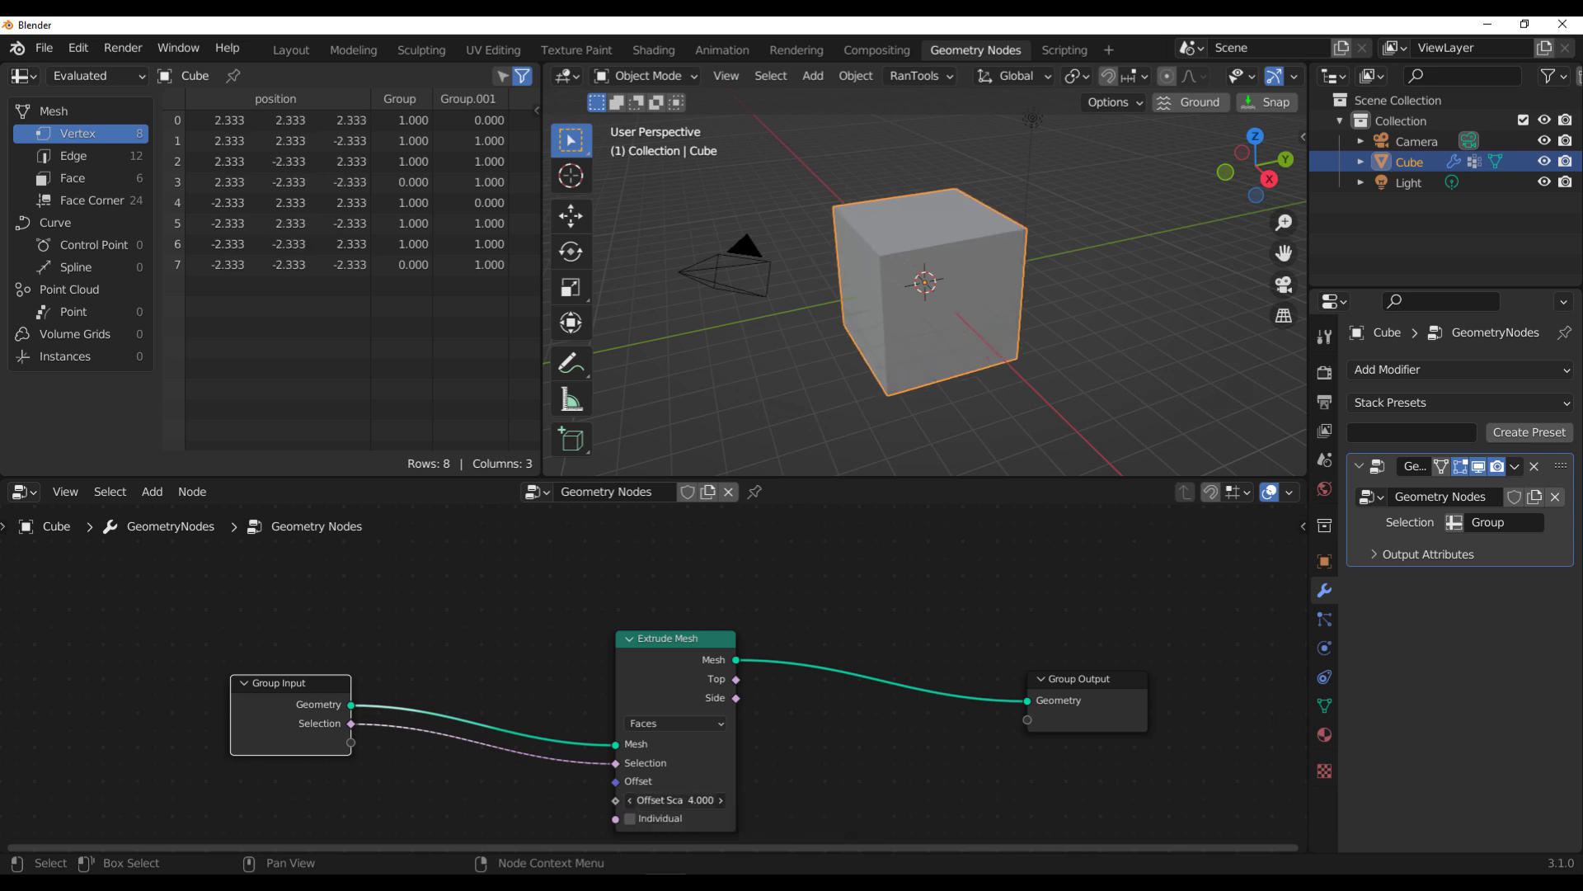
left_click(1324, 705)
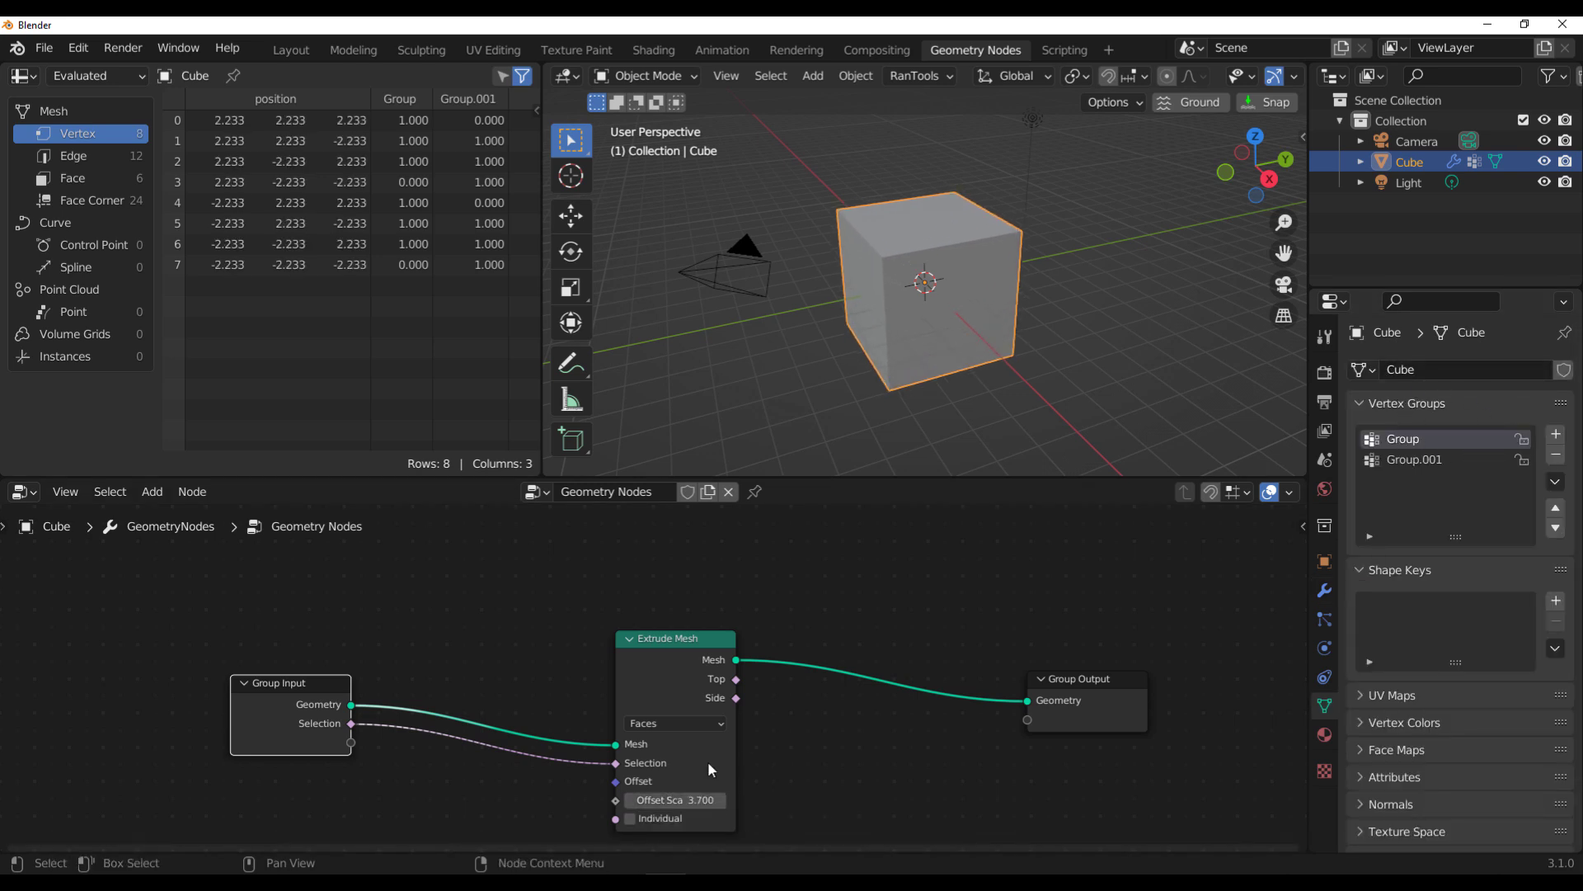
left_click(676, 722)
left_click(675, 742)
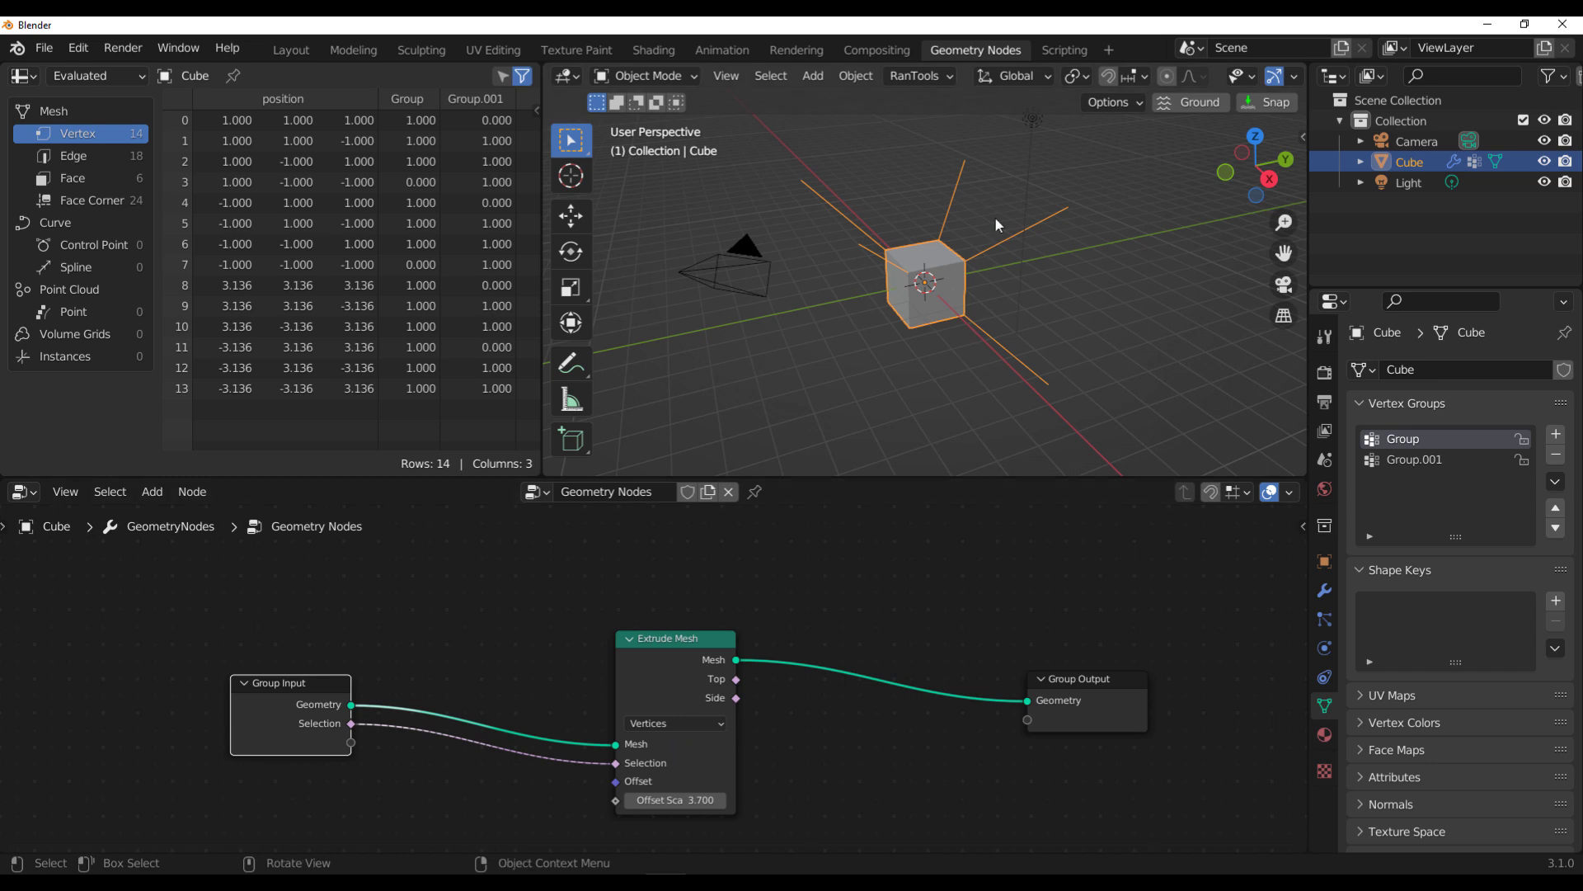
left_click(685, 729)
left_click(676, 761)
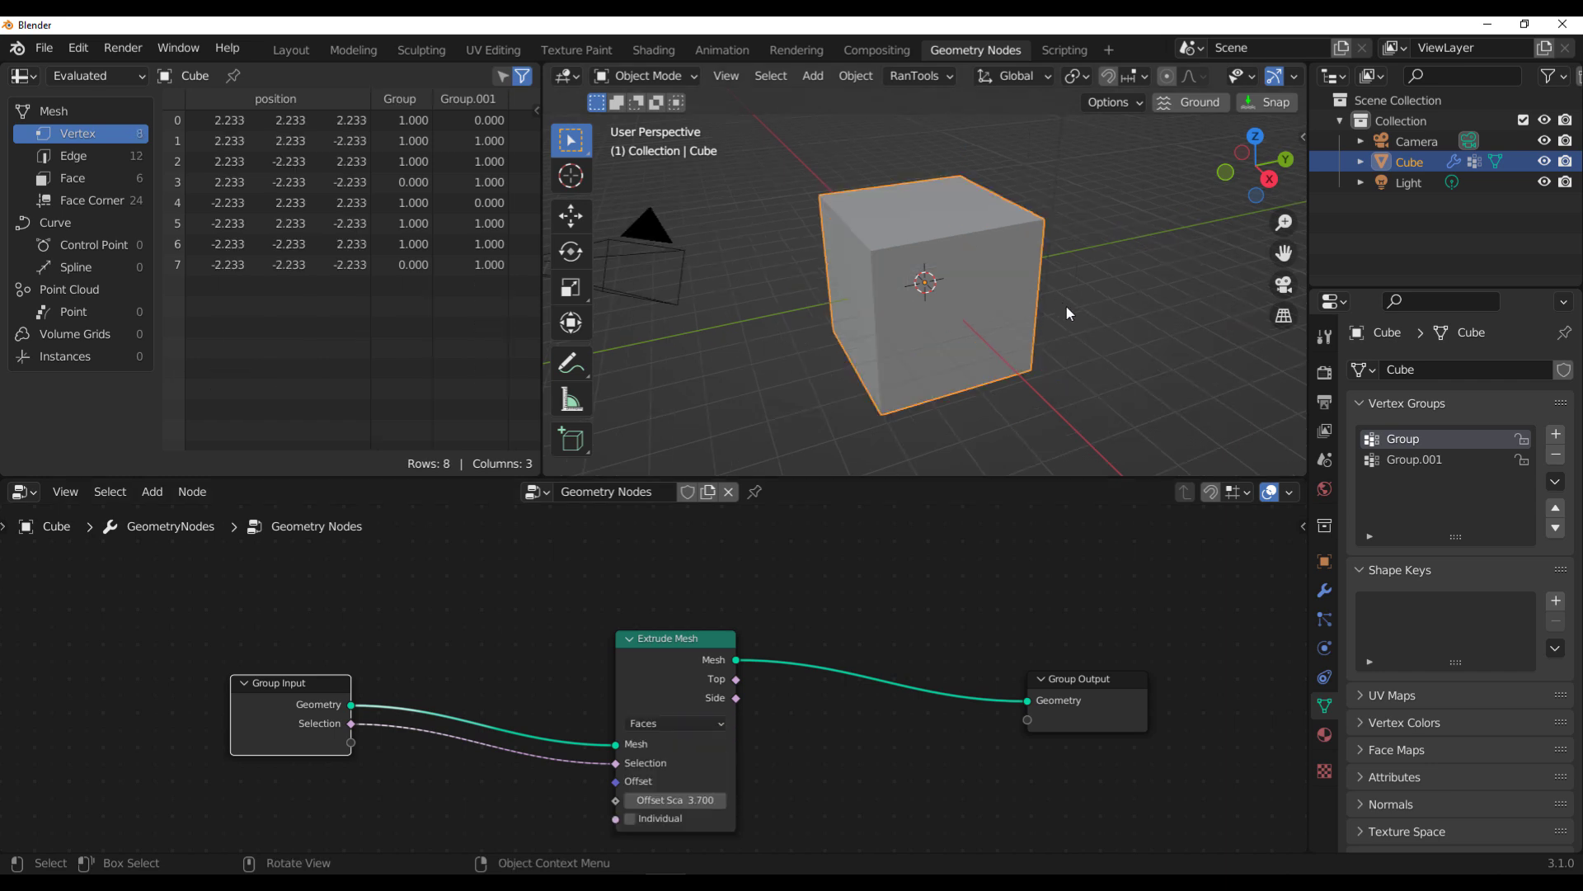
Step: Switch the Selection attribute to Group.001 and tidy the Extrude Mesh node position
left_click(1324, 590)
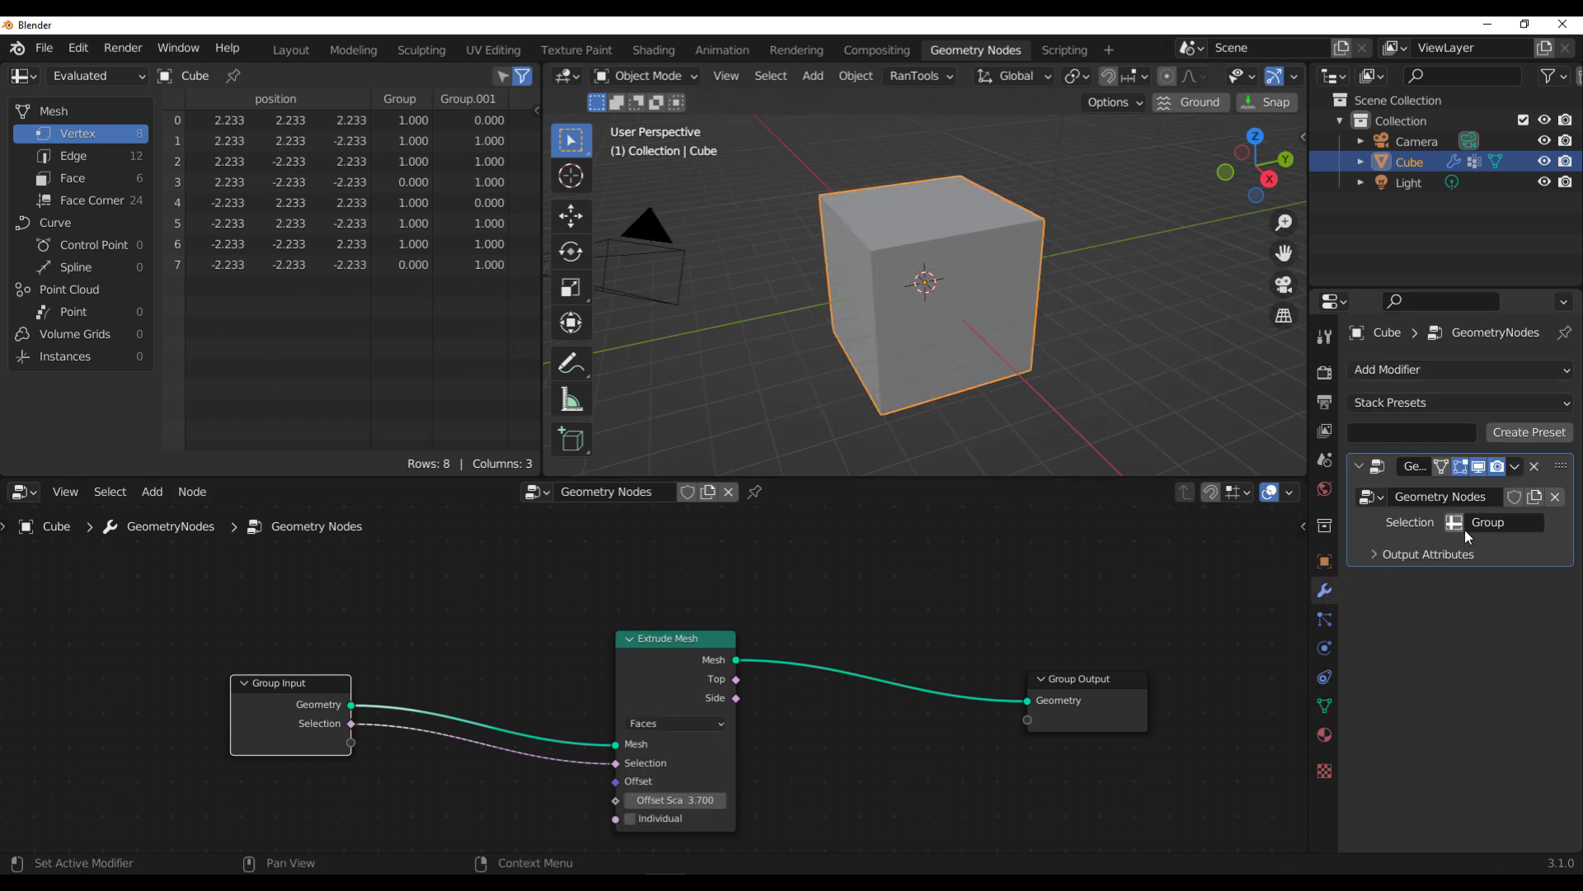
left_click(1489, 522)
key("Down")
key("Down")
key("Down")
key("Down")
key("Down")
key("Down")
key("Return")
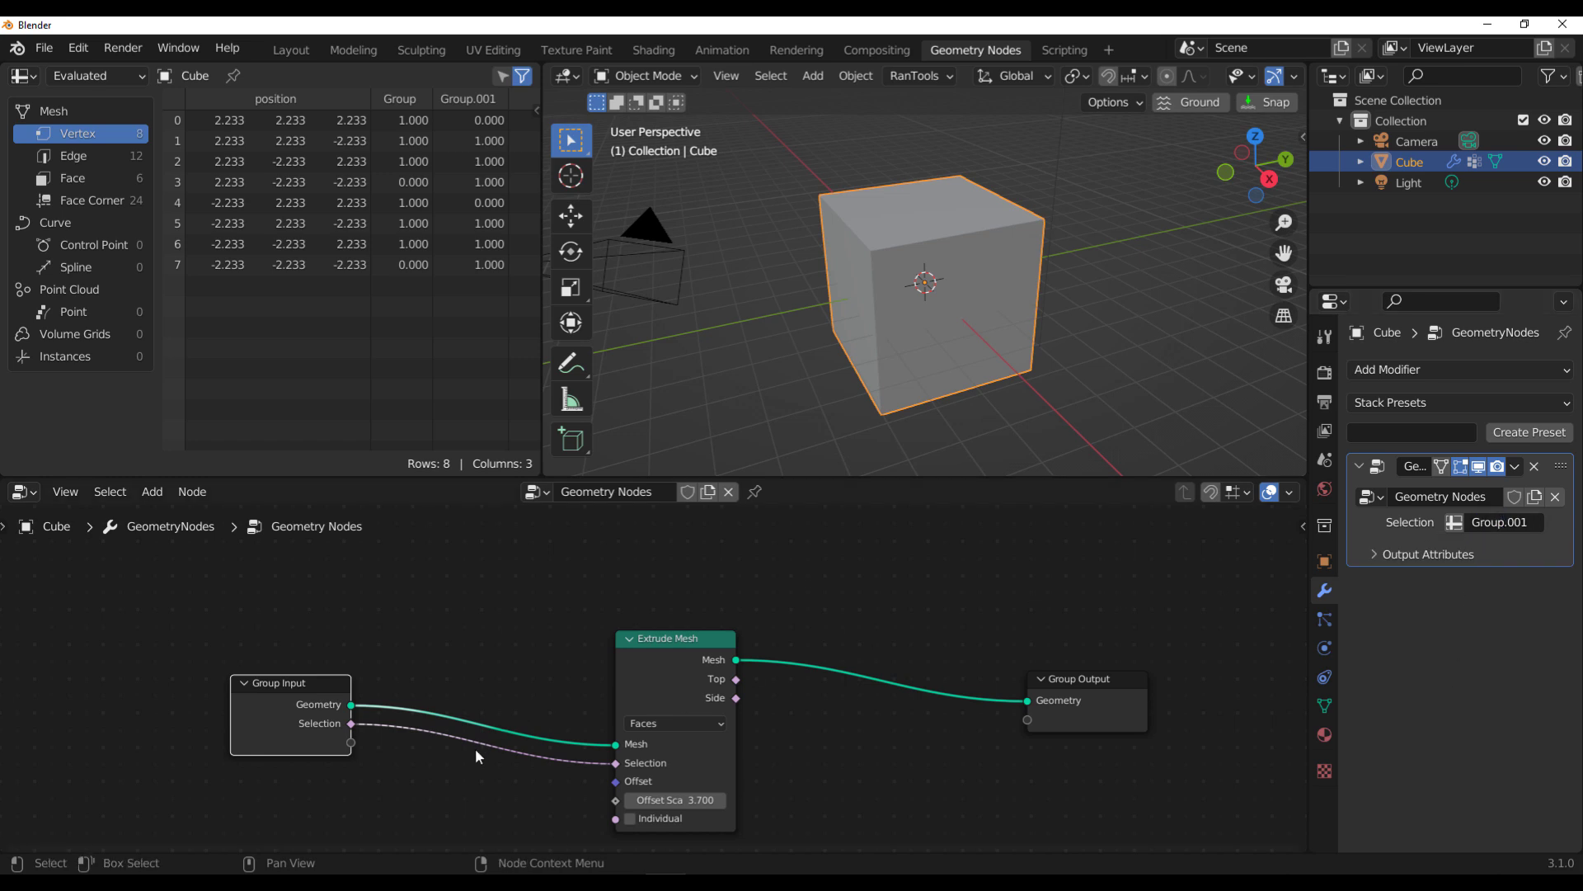
left_click_drag(687, 646, 716, 611)
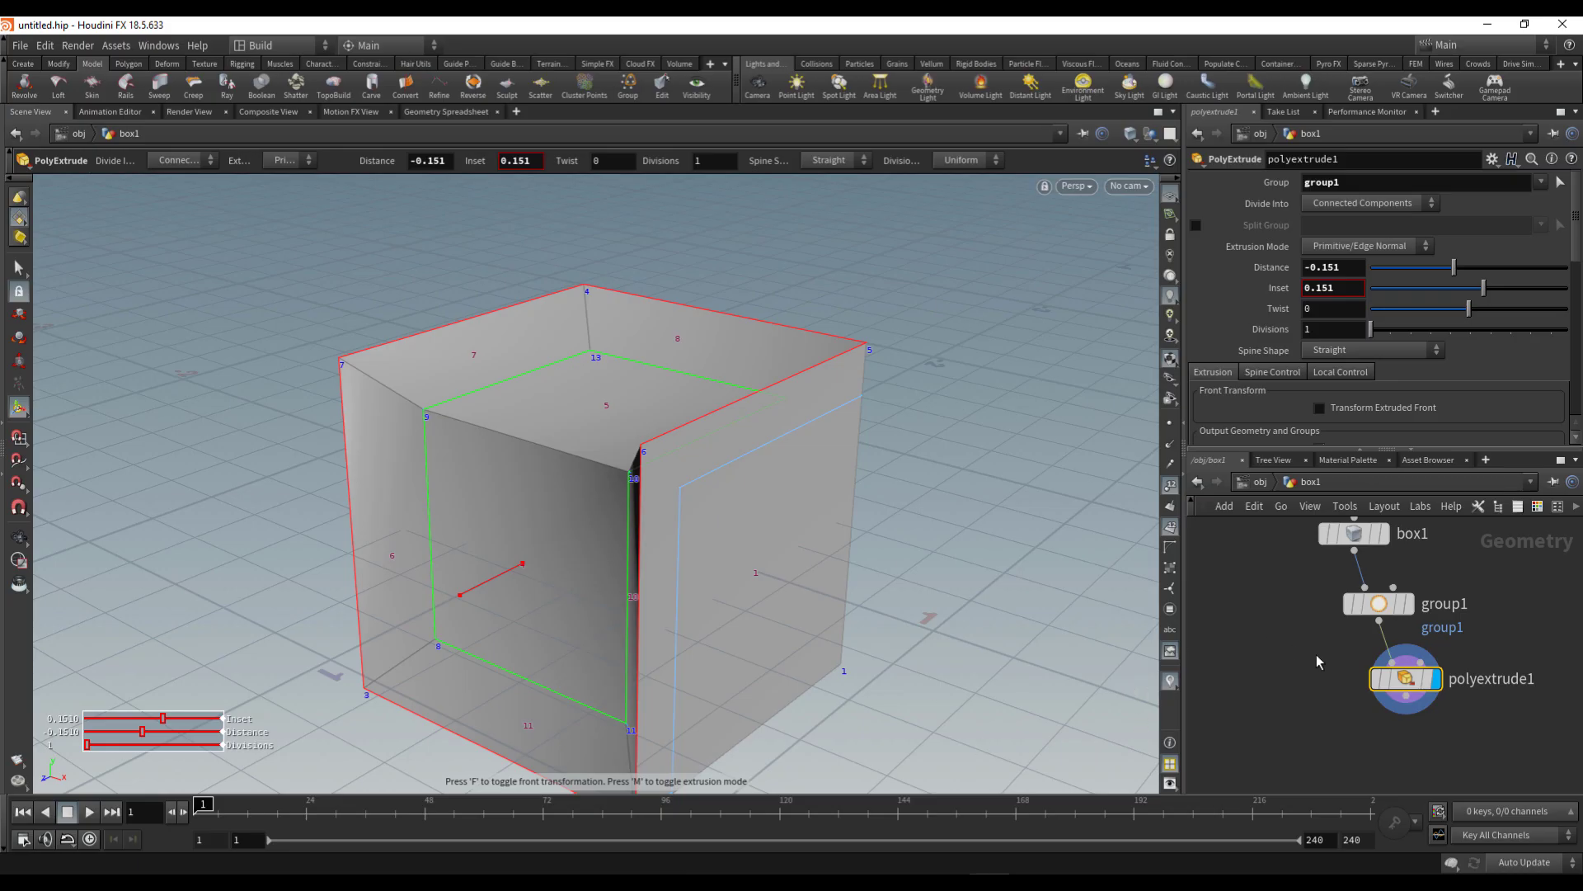
Step: Delete group1 and connect box1 directly to polyextrude1
left_click(1365, 607)
key("Delete")
left_click_drag(1419, 712, 1311, 654)
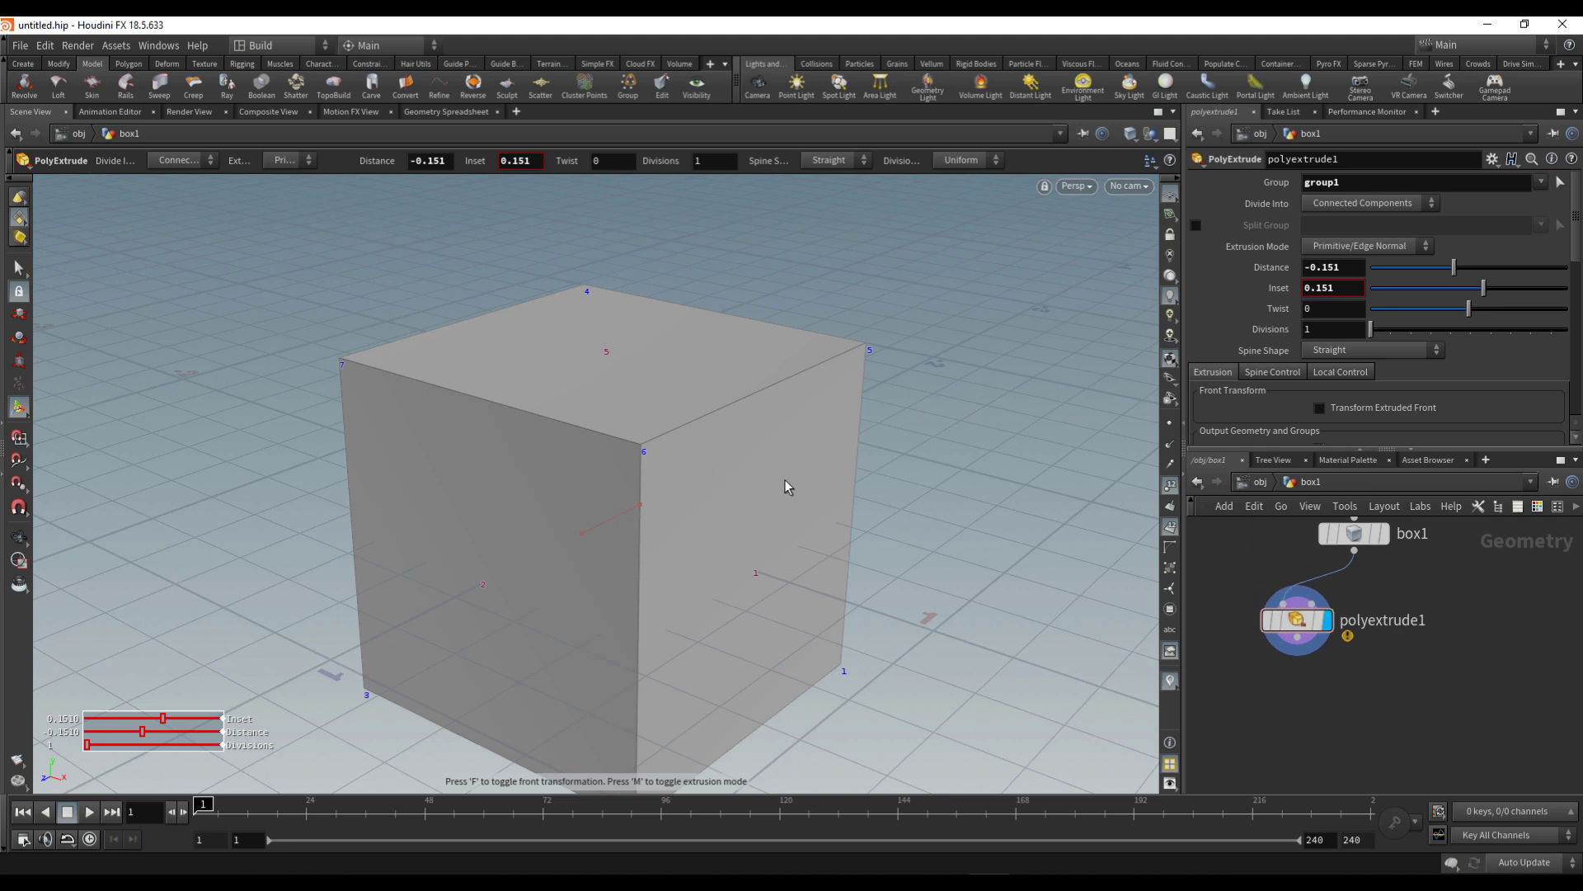
Step: Set polyextrude1's inset to 0 and distance to 1, and clear its Group field
left_click(1332, 287)
type("0")
key("Return")
double_click(1332, 267)
type("1")
key("Return")
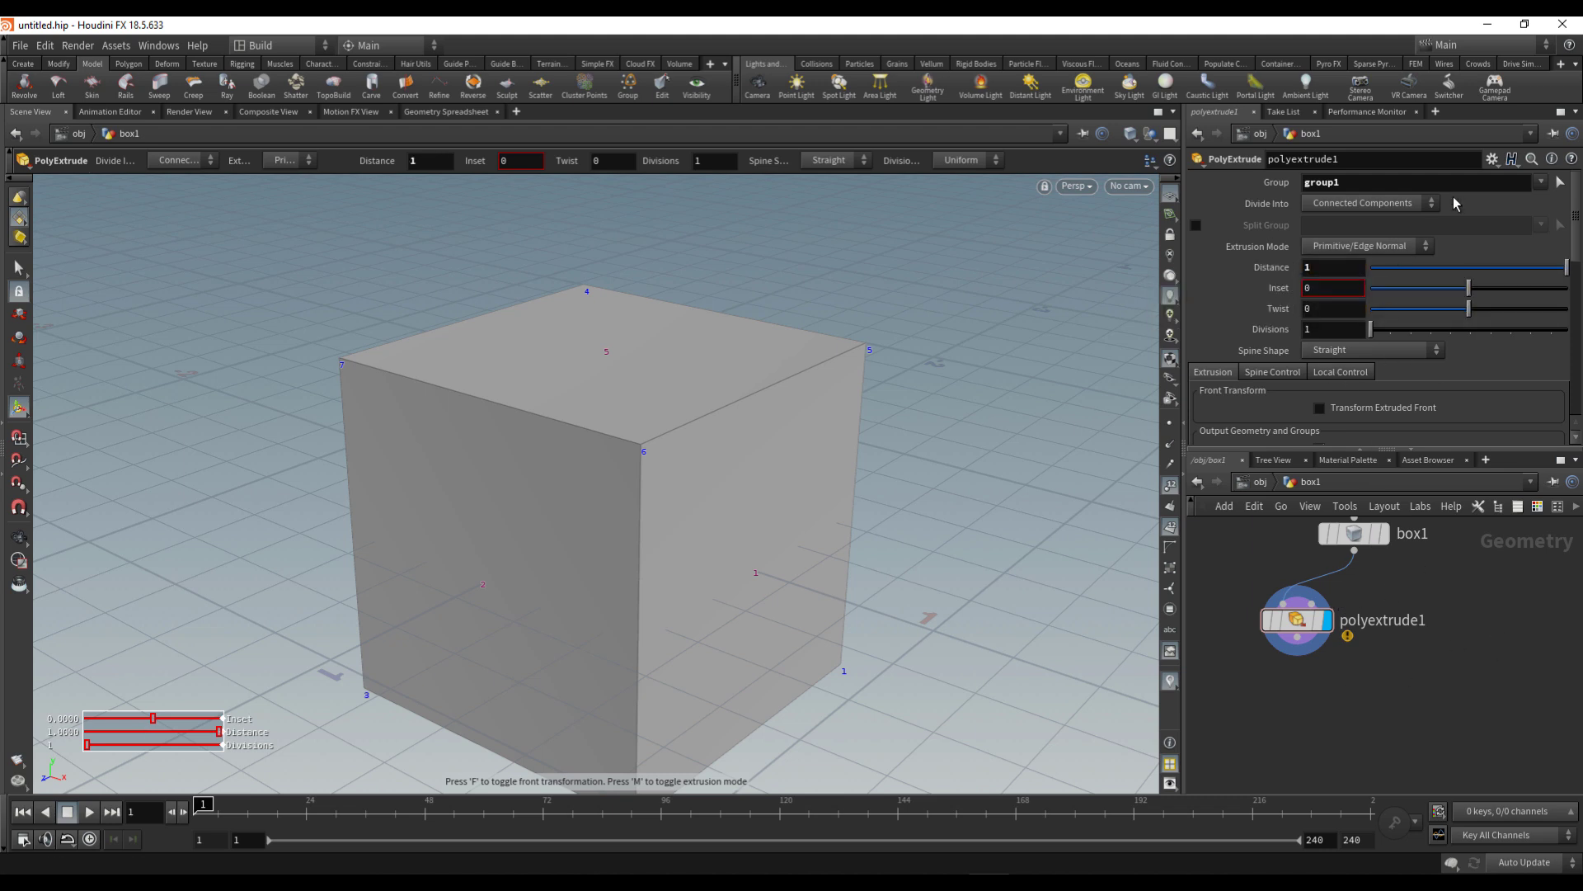
left_click_drag(1429, 179, 1118, 189)
key("BackSpace")
key("Return")
Step: Adjust the extrusion distance with the handle to about 0.067
left_click_drag(527, 437, 480, 425, "alt")
scroll(693, 488, "down", 3)
key("Return")
left_click_drag(1567, 267, 1478, 266)
mouse_move(742, 436)
left_mouse_down("alt")
mouse_move(707, 382)
mouse_move(719, 438)
left_mouse_up("alt")
right_click_drag(719, 438, 1237, 658, "alt")
middle_click_drag(837, 593, 890, 506, "alt")
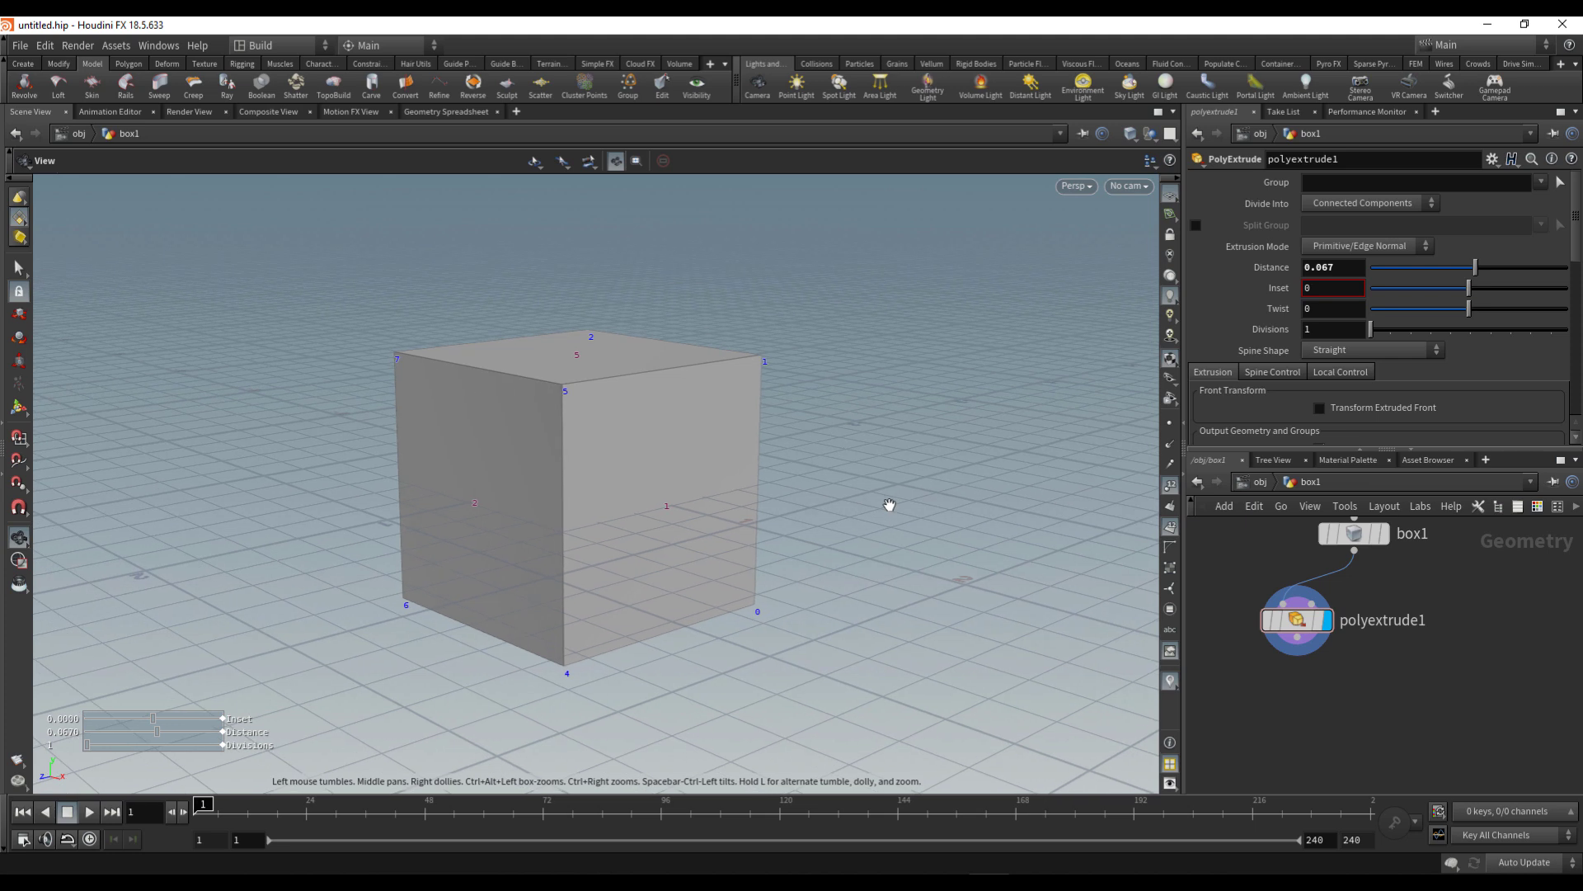
Step: Hide point numbers, set Group to face 1, and push it out to 0.496
left_click(1170, 485)
left_click(1328, 184)
type("1")
key("Return")
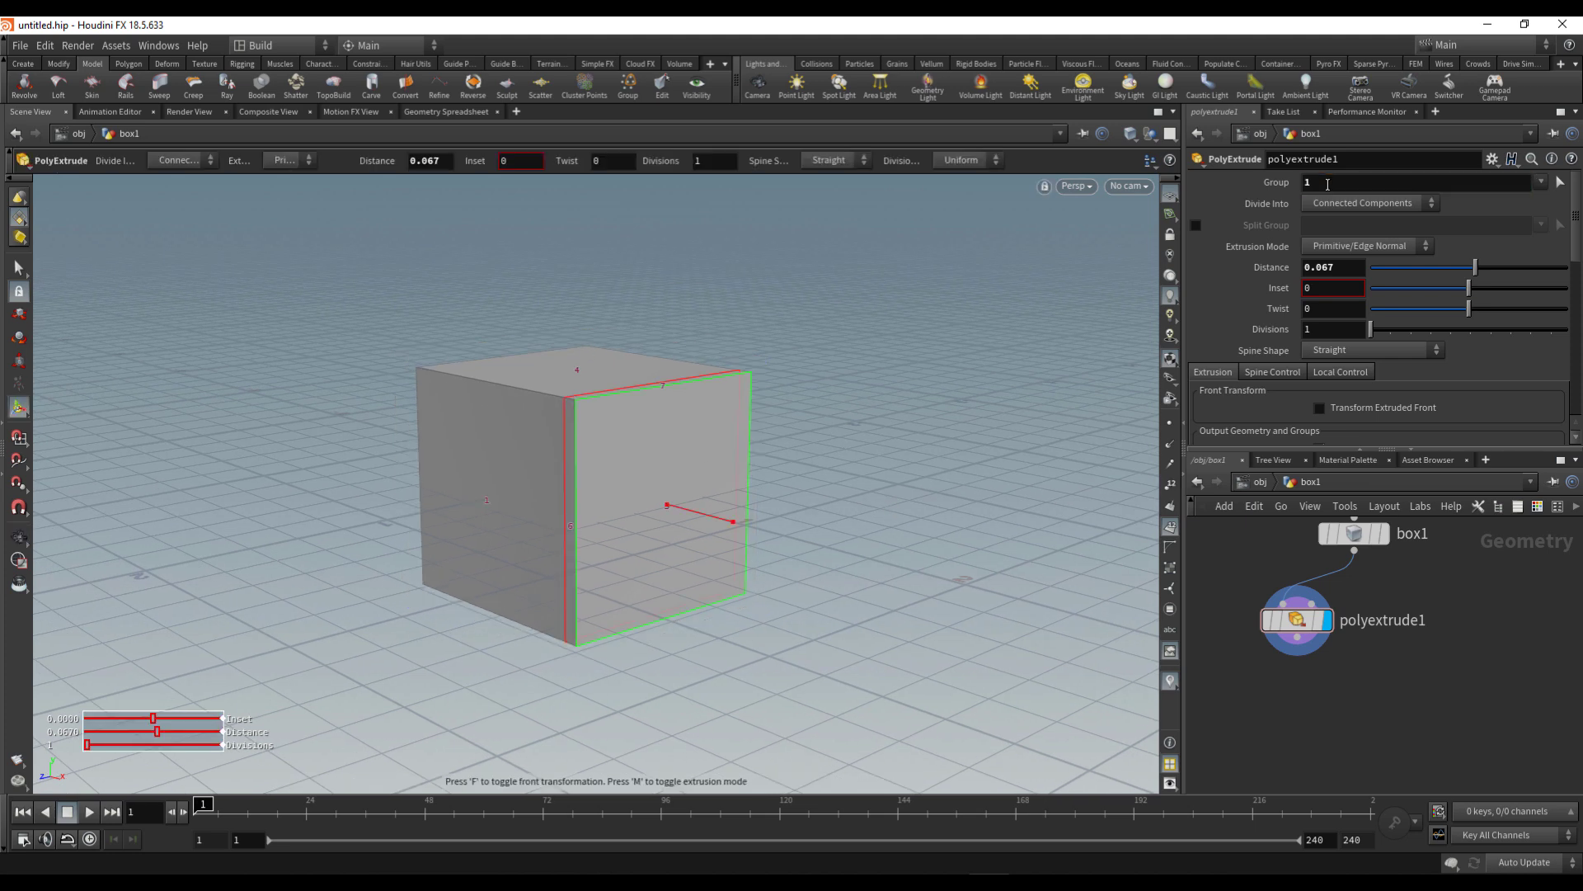
left_click_drag(1475, 267, 1527, 271)
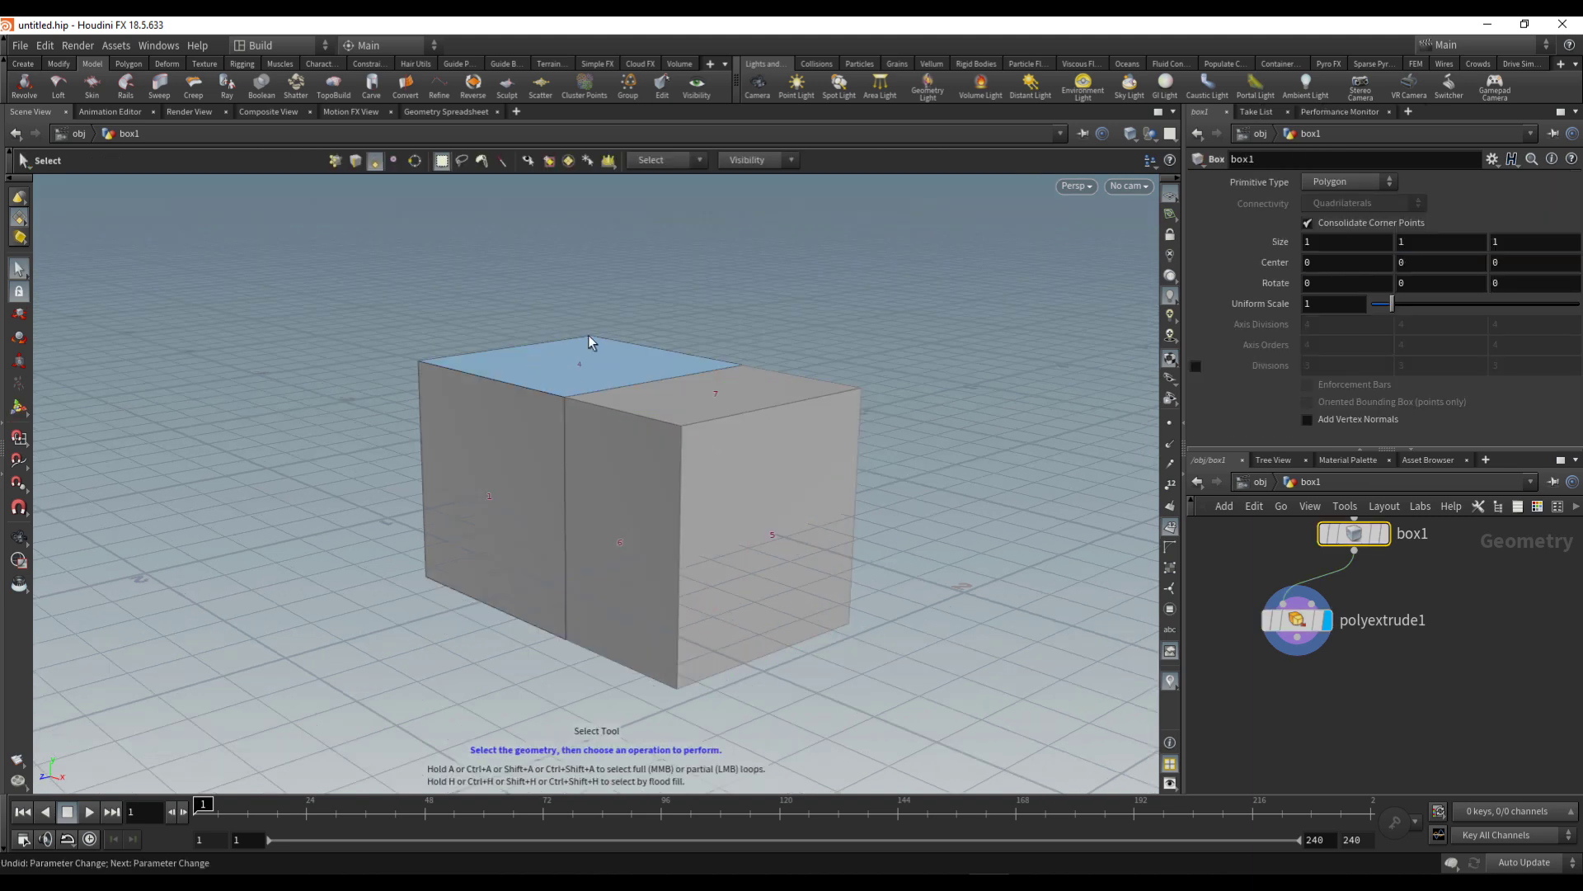
Step: Lengthen the extrusion and set polyextrude1's Group to faces 1 and 4
left_click_drag(541, 378, 587, 460, "alt")
key("s")
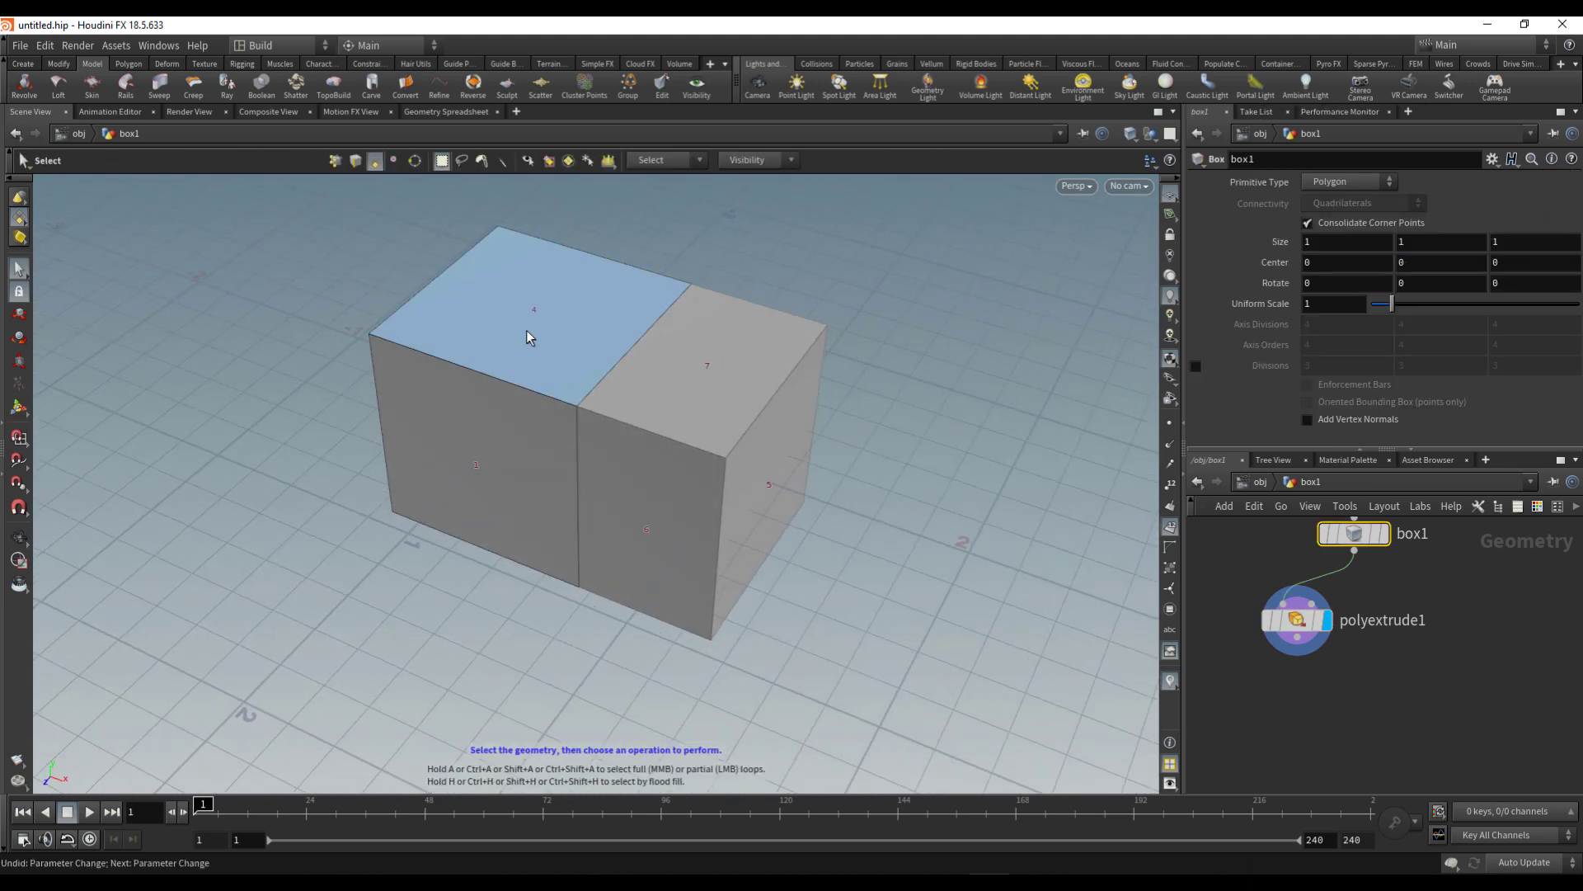
left_click(1312, 635)
left_click(1341, 183)
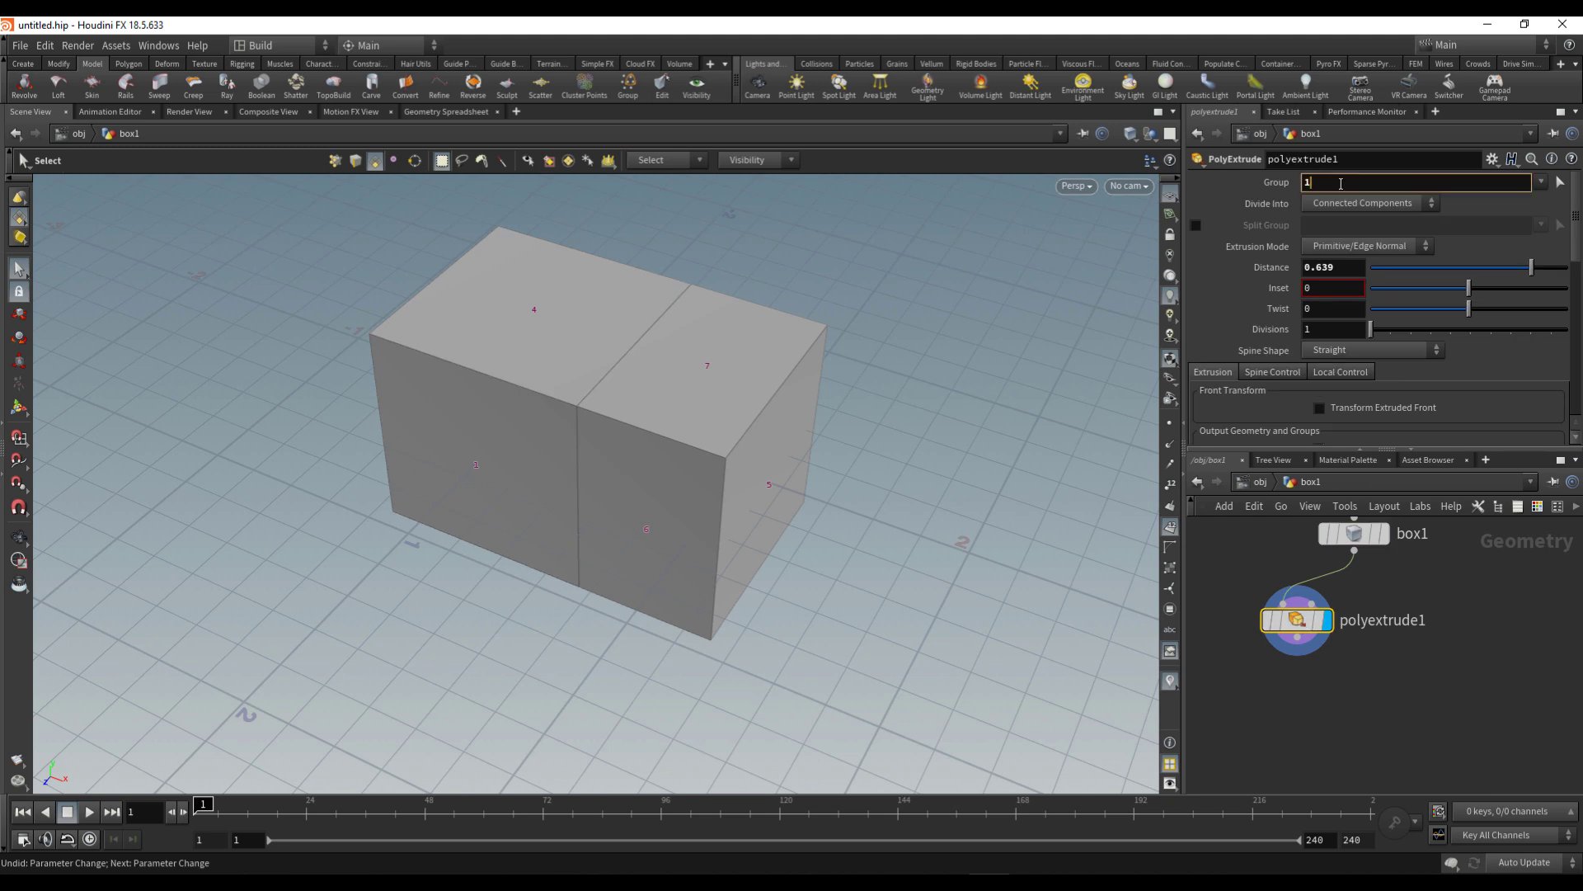
key("Return")
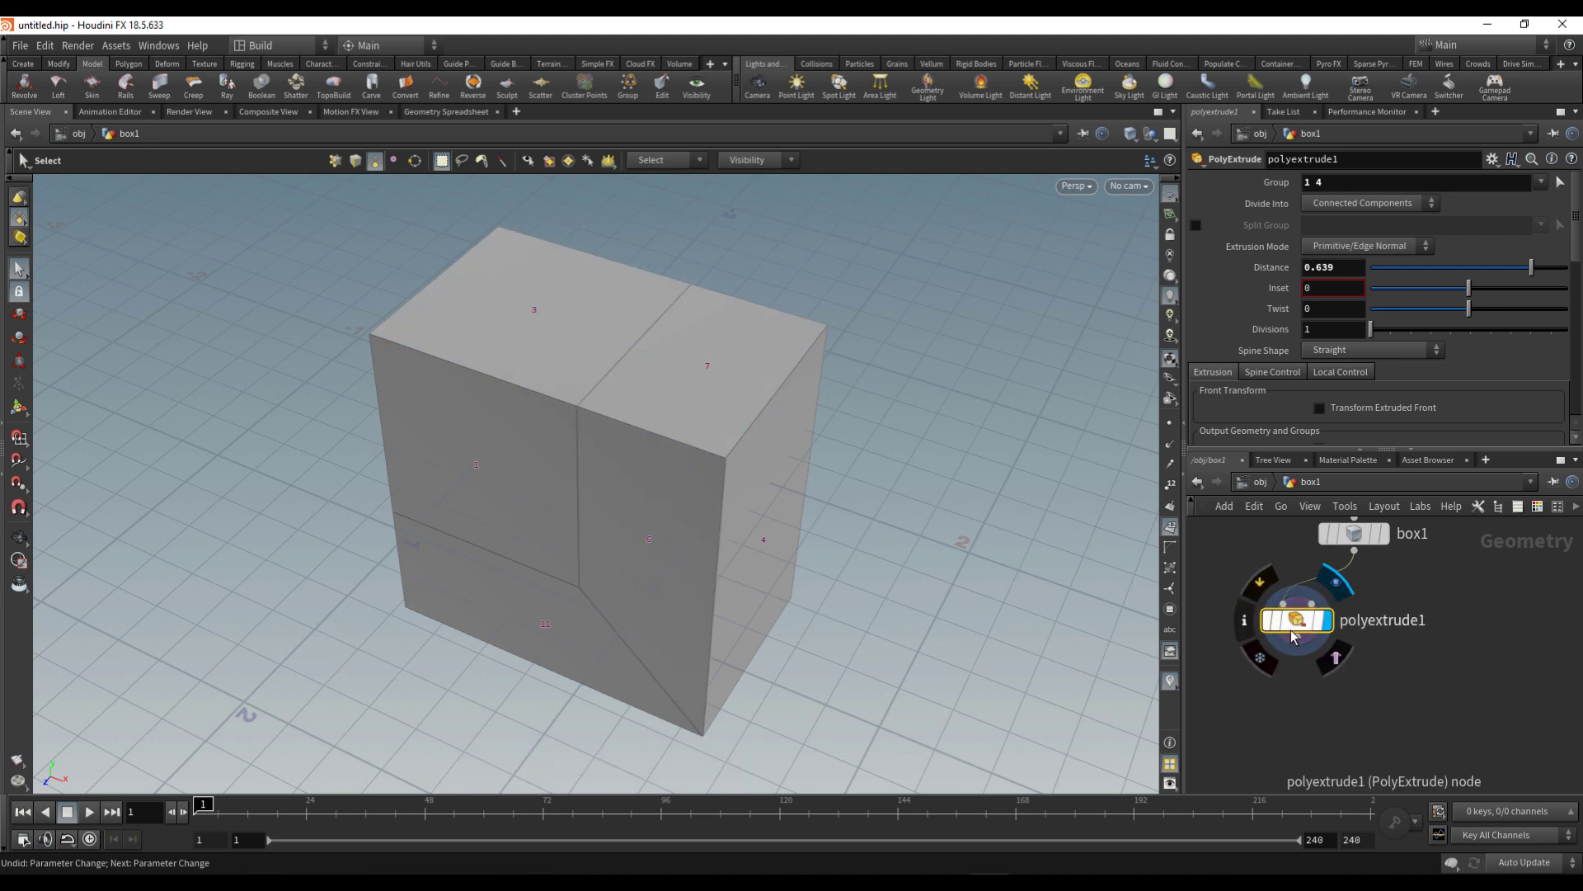
Step: Display the plain box1 and check the numbers of its faces
key("Escape")
left_click_drag(609, 623, 805, 449)
key("s")
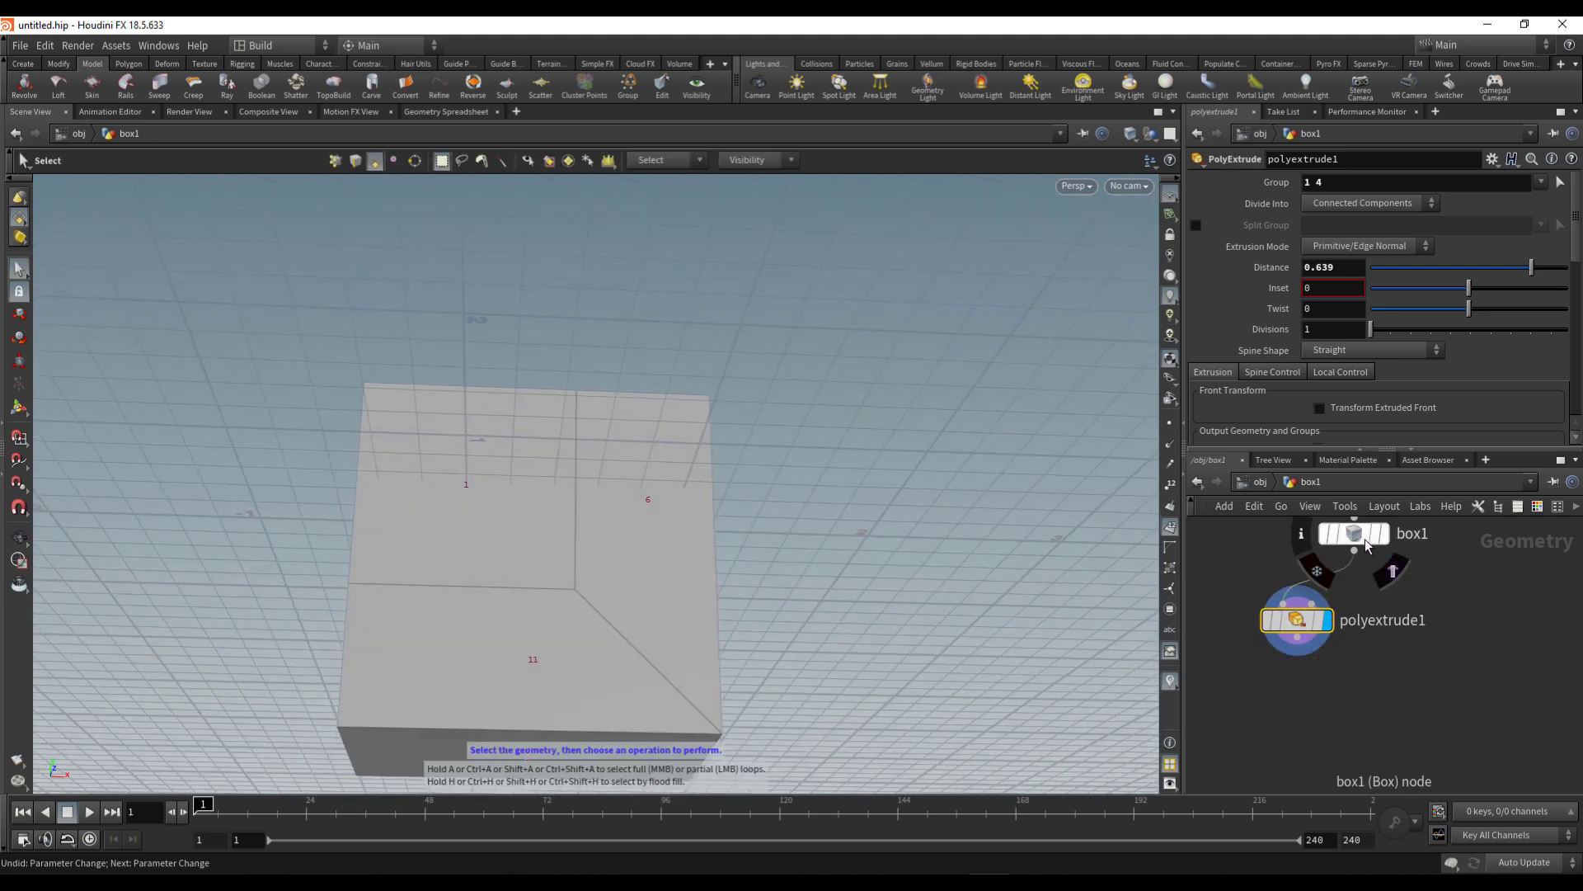
left_click(1362, 538)
left_click(1383, 534)
left_click_drag(647, 647, 495, 659, "alt")
left_click(484, 687)
left_click_drag(590, 536, 552, 701, "alt")
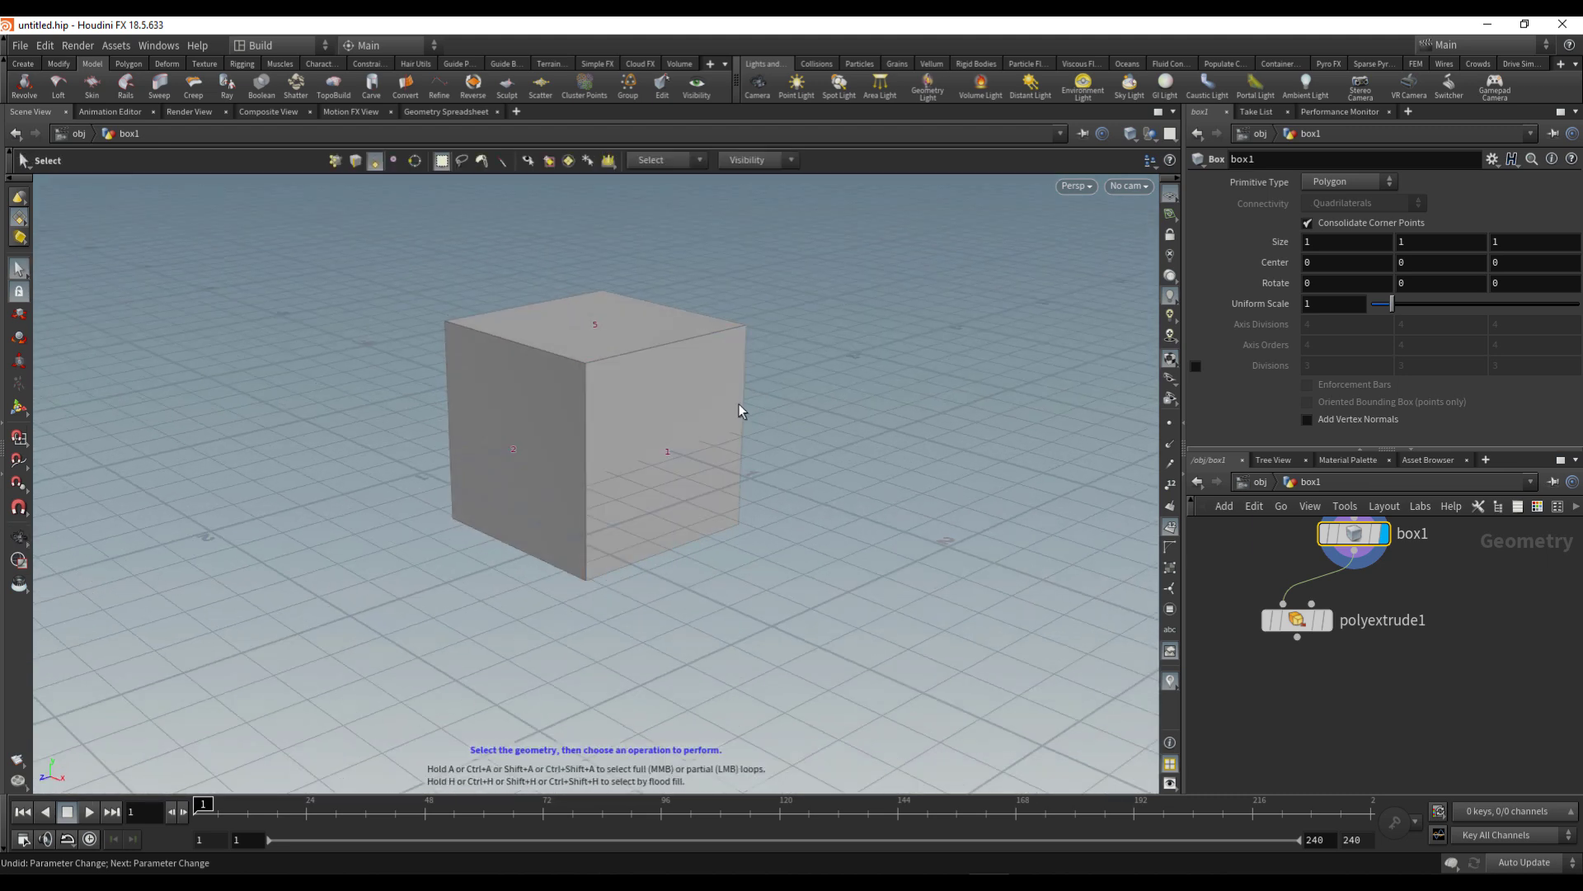
left_click_drag(632, 450, 636, 264)
key("s")
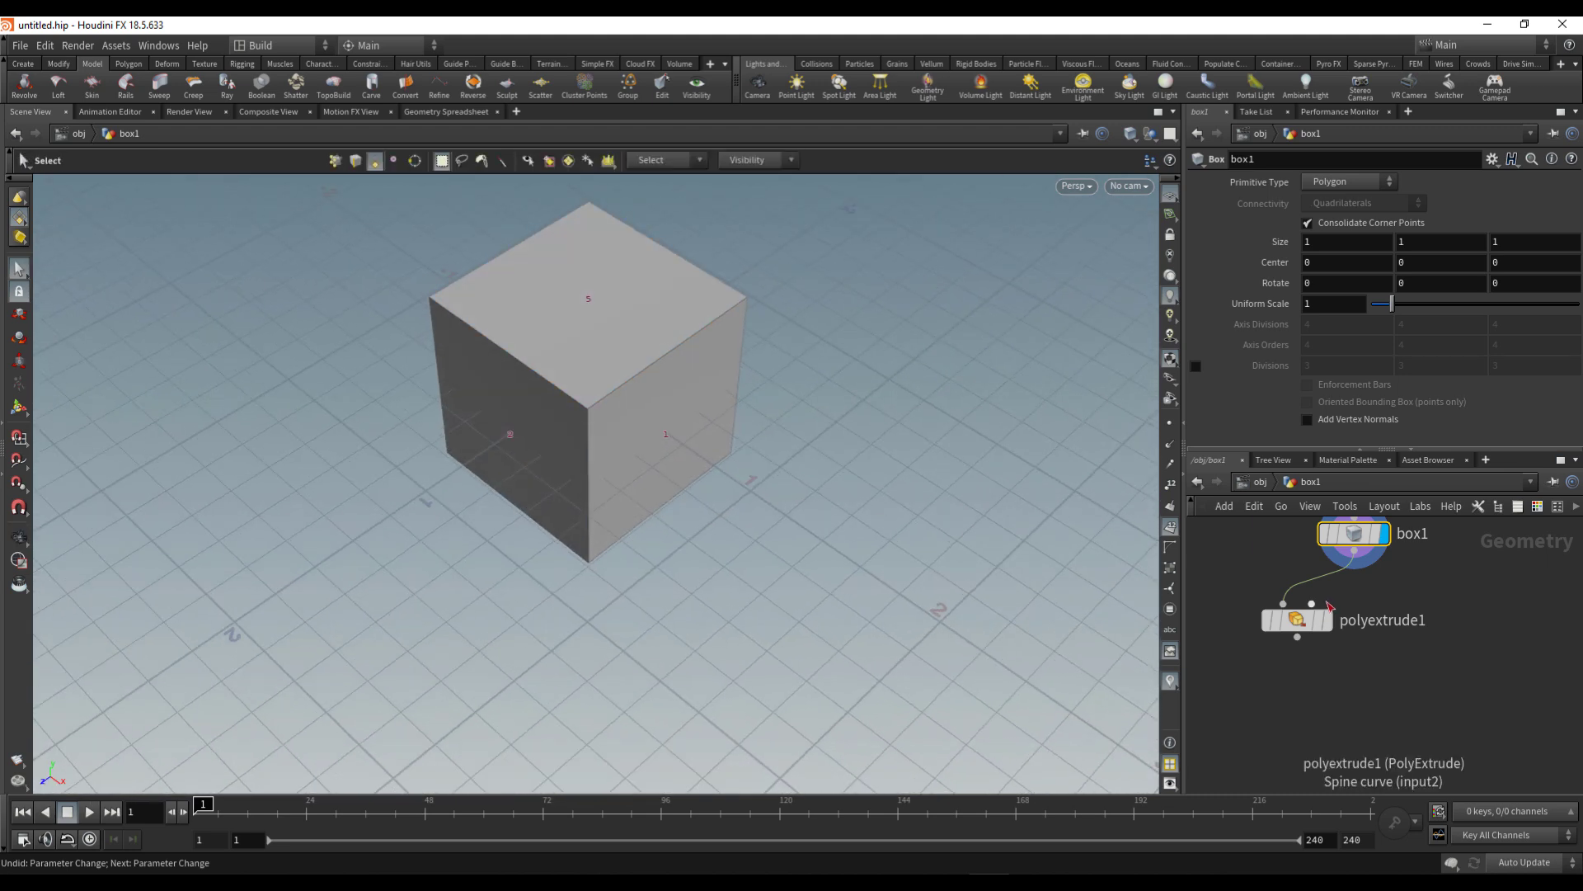
Step: Display polyextrude1 again and set its Group to '1 4 5'
left_click(1333, 630)
left_click(1369, 175)
type("5")
key("Return")
key("Escape")
Step: Inspect the three-sided extrusion and check face 6's number on box1
left_click_drag(745, 335, 671, 343)
key("s")
left_click(668, 445)
middle_click_drag(668, 443, 681, 521, "alt")
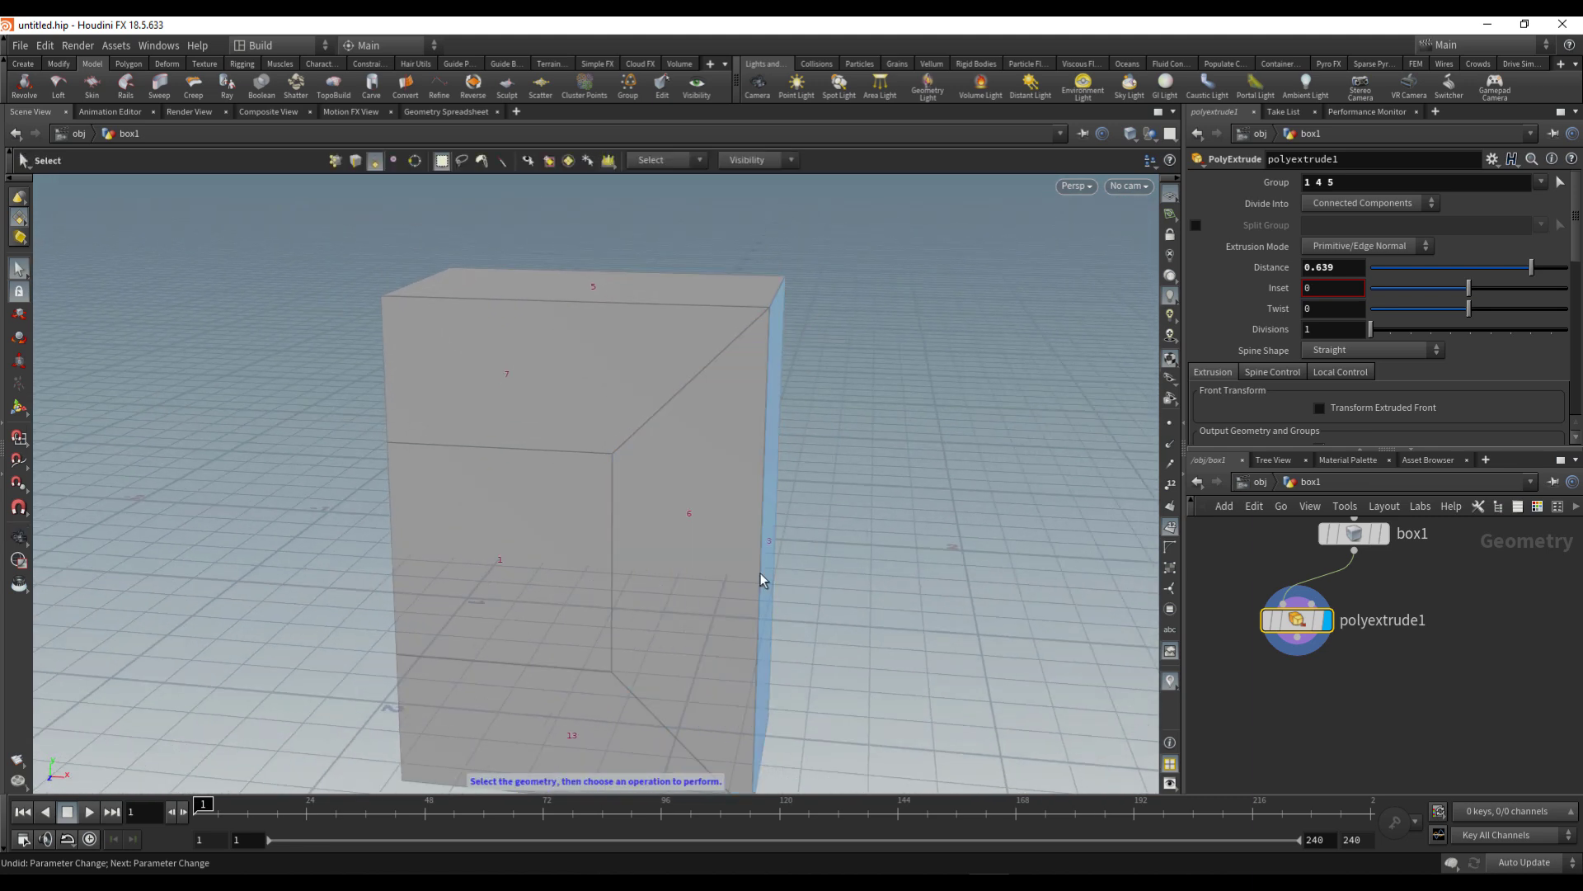
left_click(1361, 539)
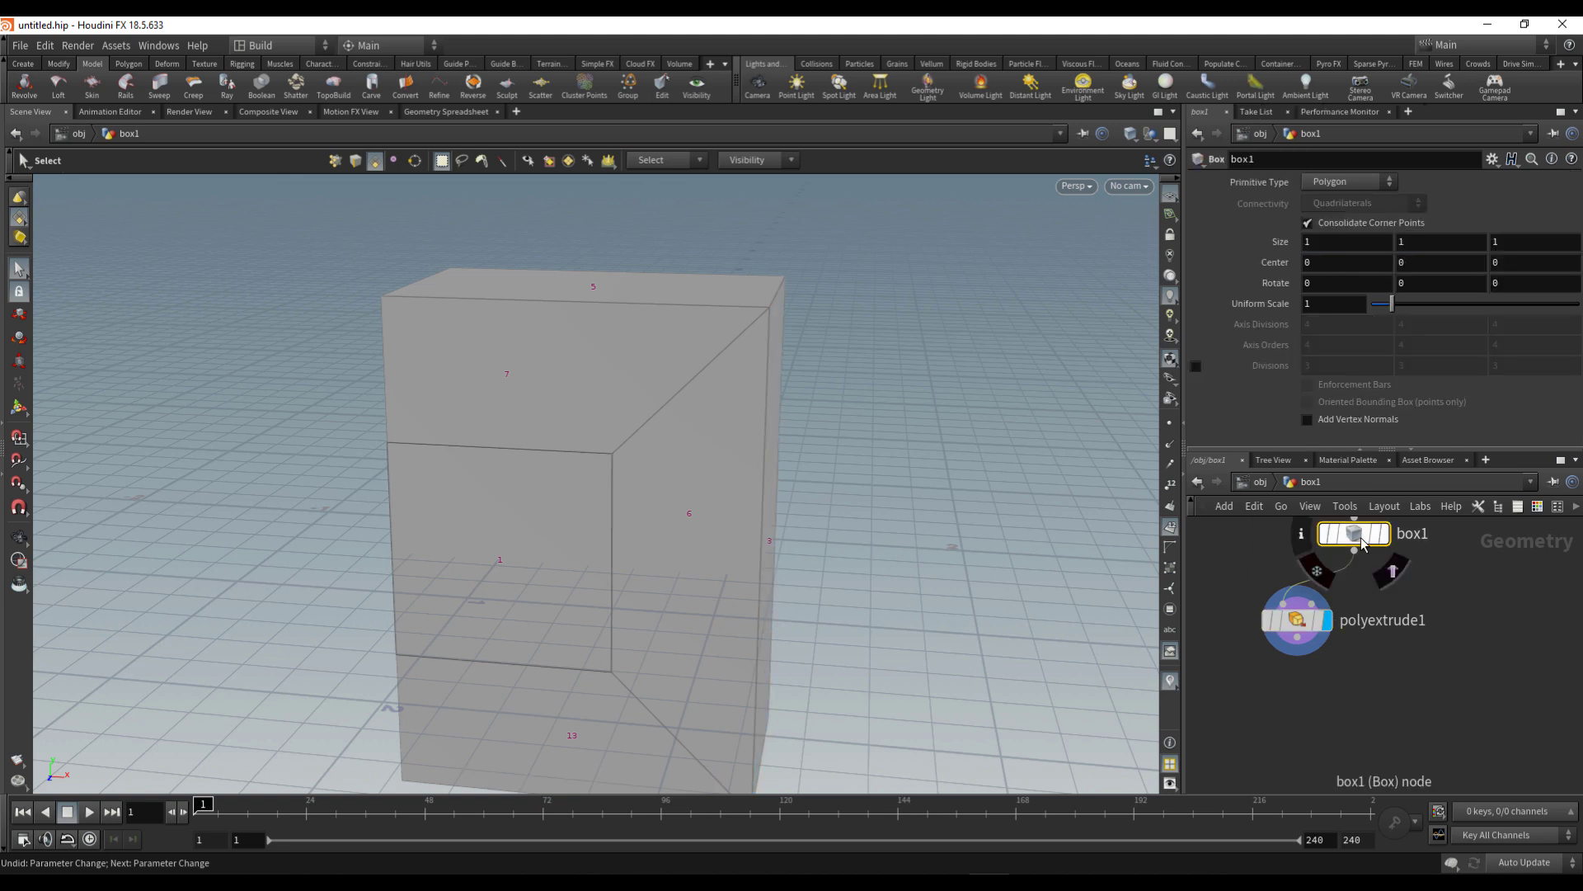
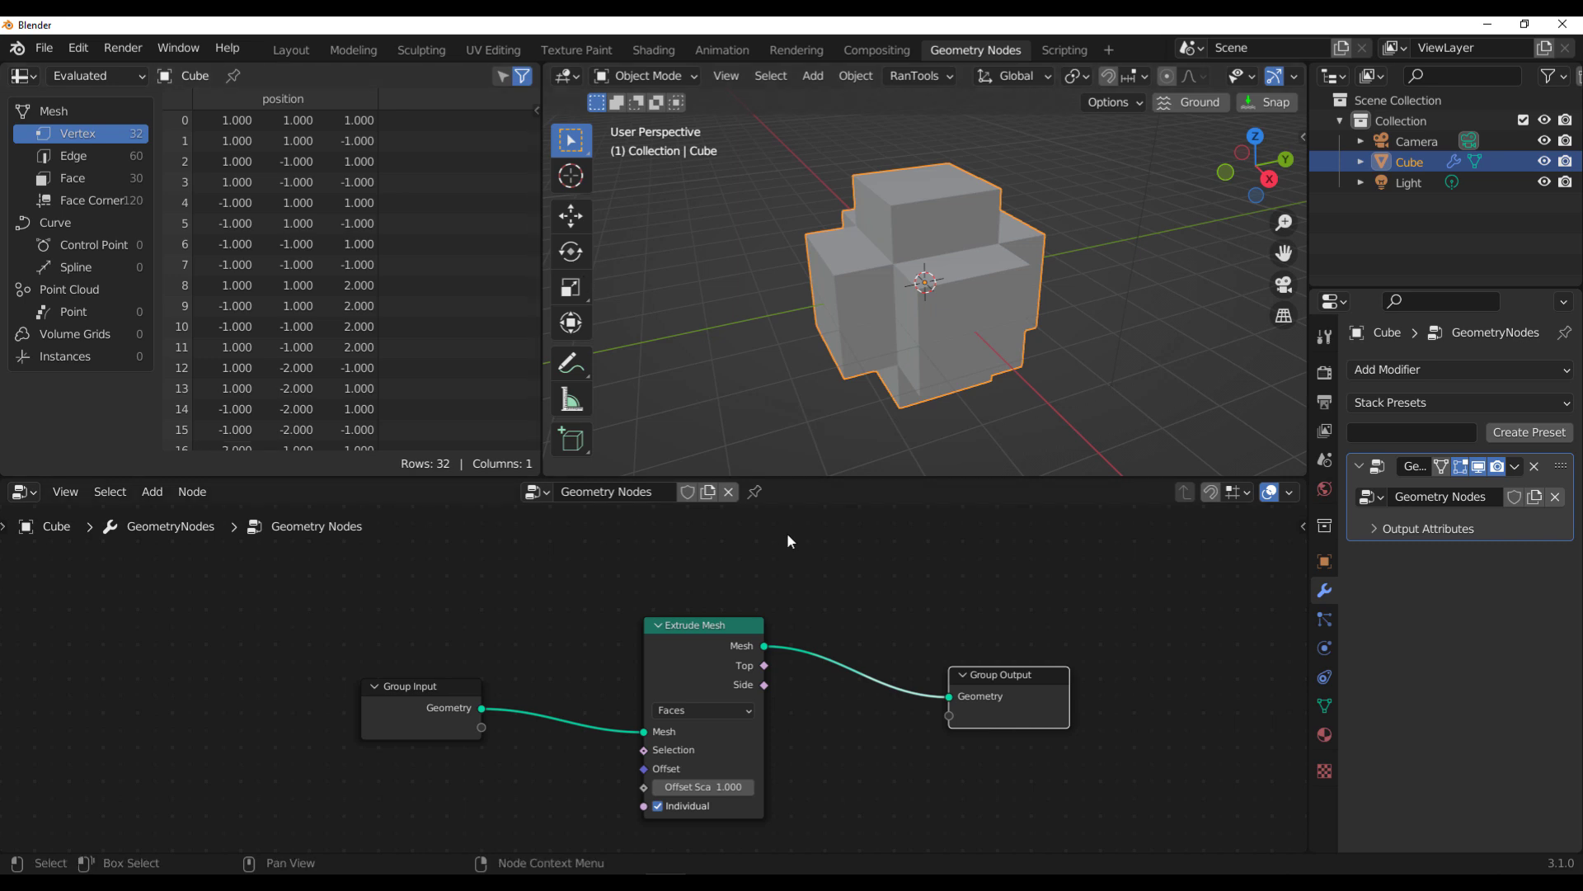
Step: Tidy the node layout: move Group Input up-left and Extrude Mesh up-right
left_click_drag(423, 715, 345, 657)
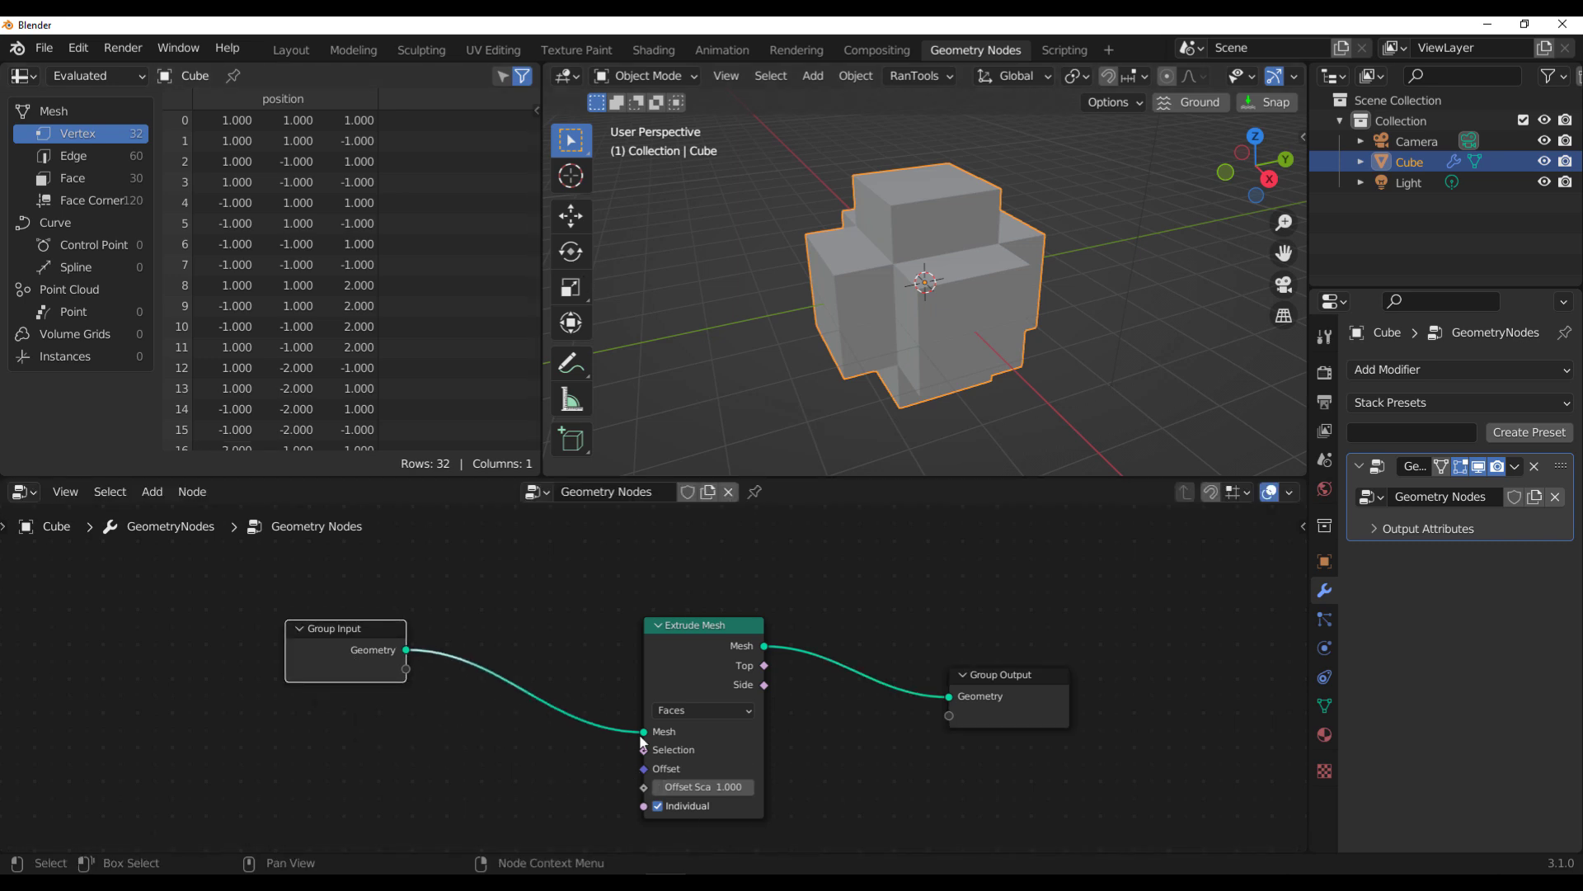
left_click_drag(688, 642, 708, 595)
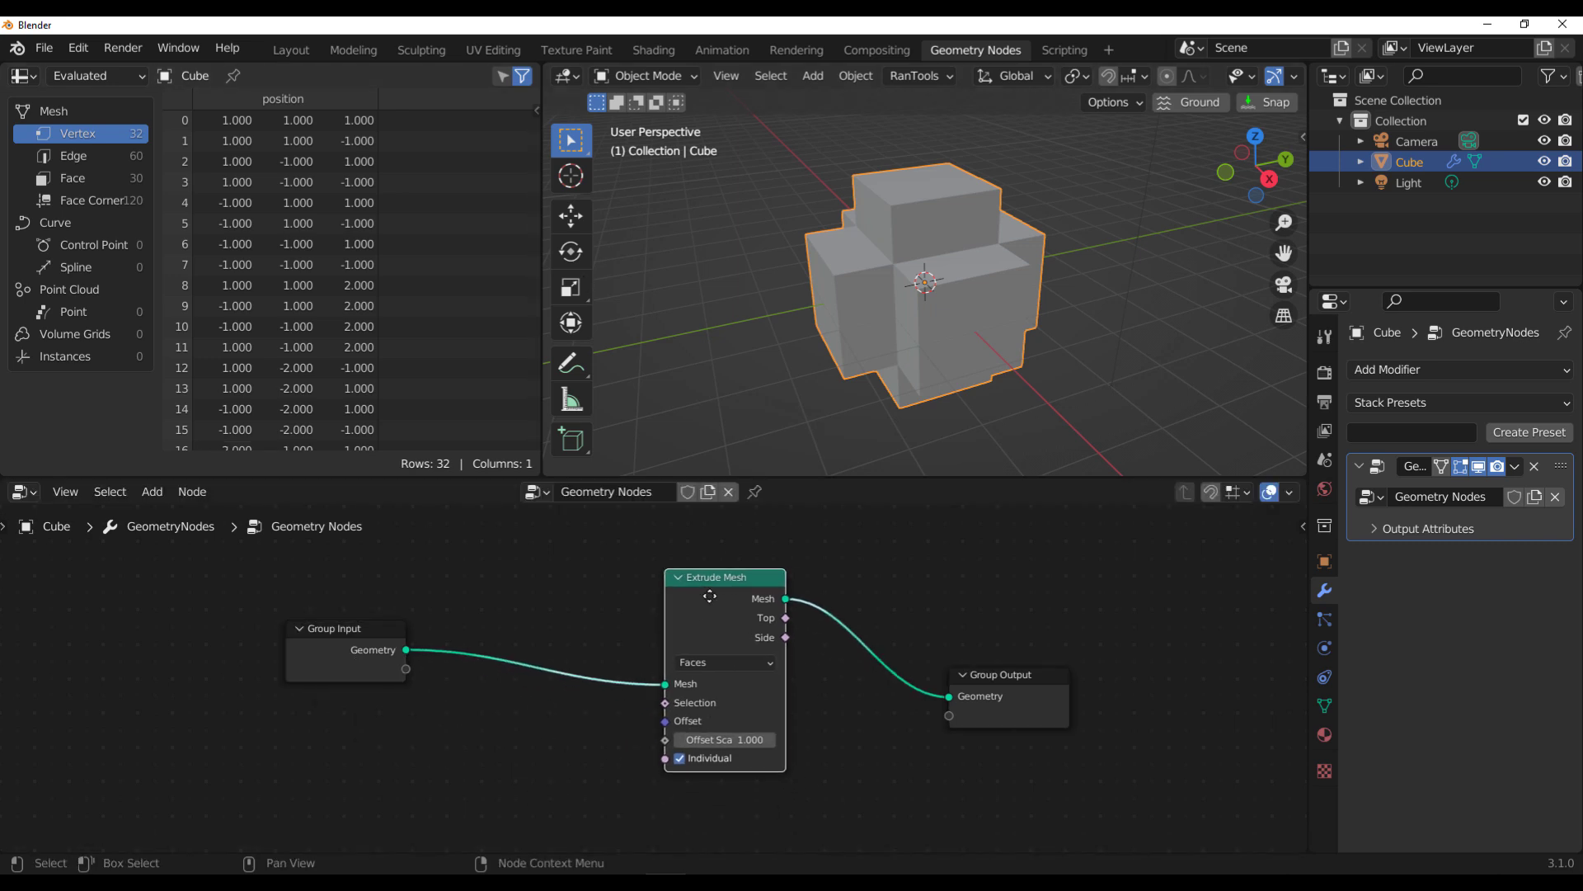
Step: Compare the original cube with the extruded mesh at the output, then reposition Group Input
left_click(346, 662)
left_click_drag(406, 650, 917, 696)
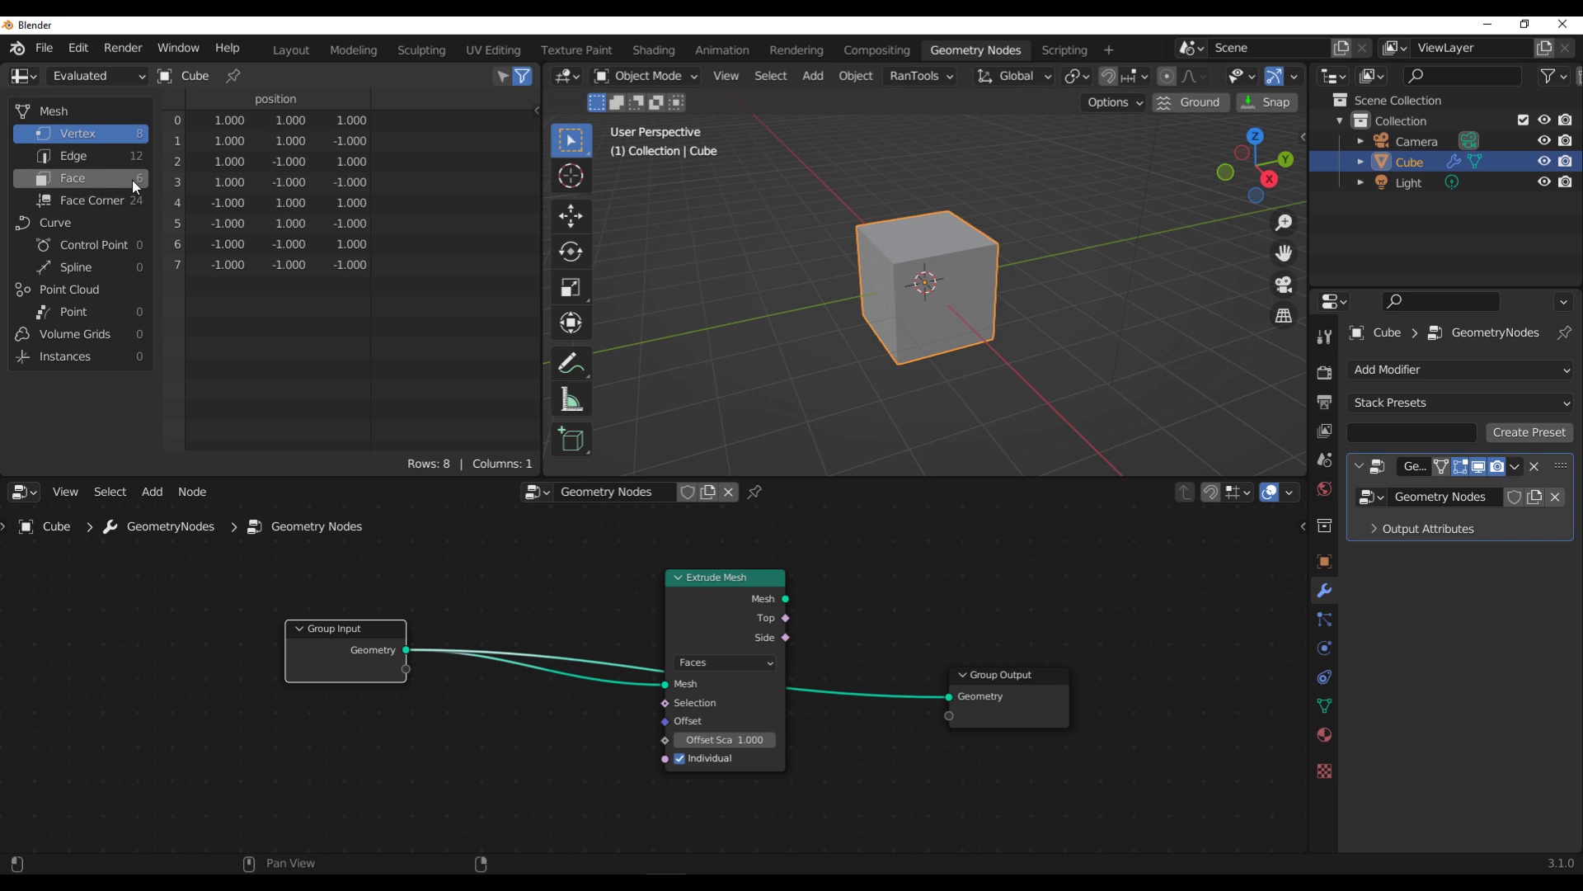
left_click_drag(787, 599, 948, 697)
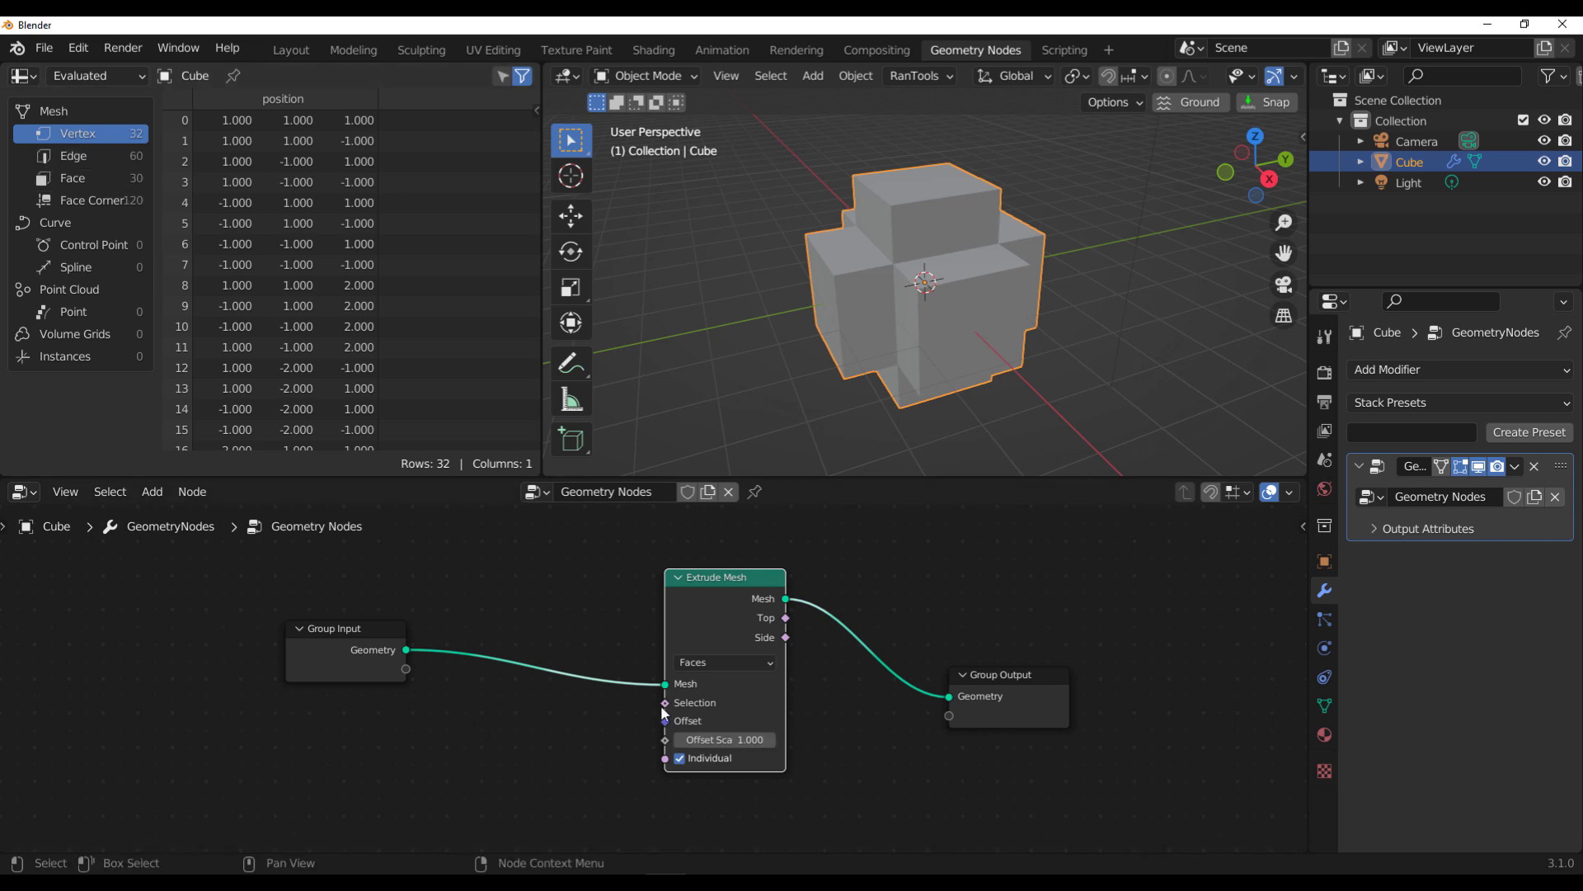
left_click_drag(334, 668, 320, 635)
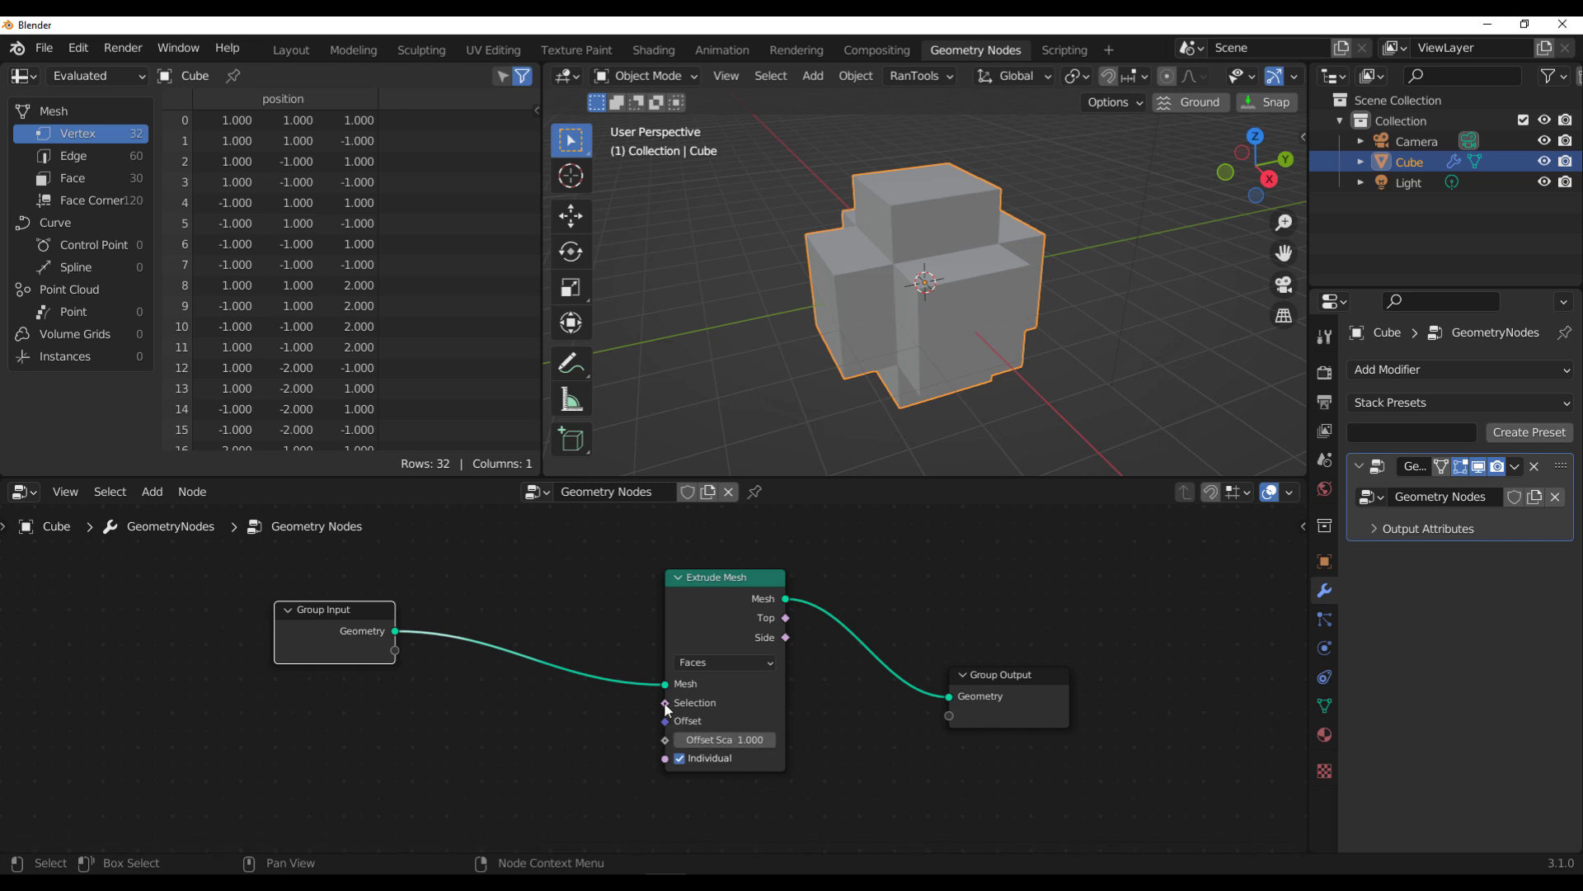
Step: Feed a ColorRamp into Extrude Mesh's Selection and slide its stops (0.076, 0.371, 0.604)
left_click_drag(666, 703, 550, 716)
type("color")
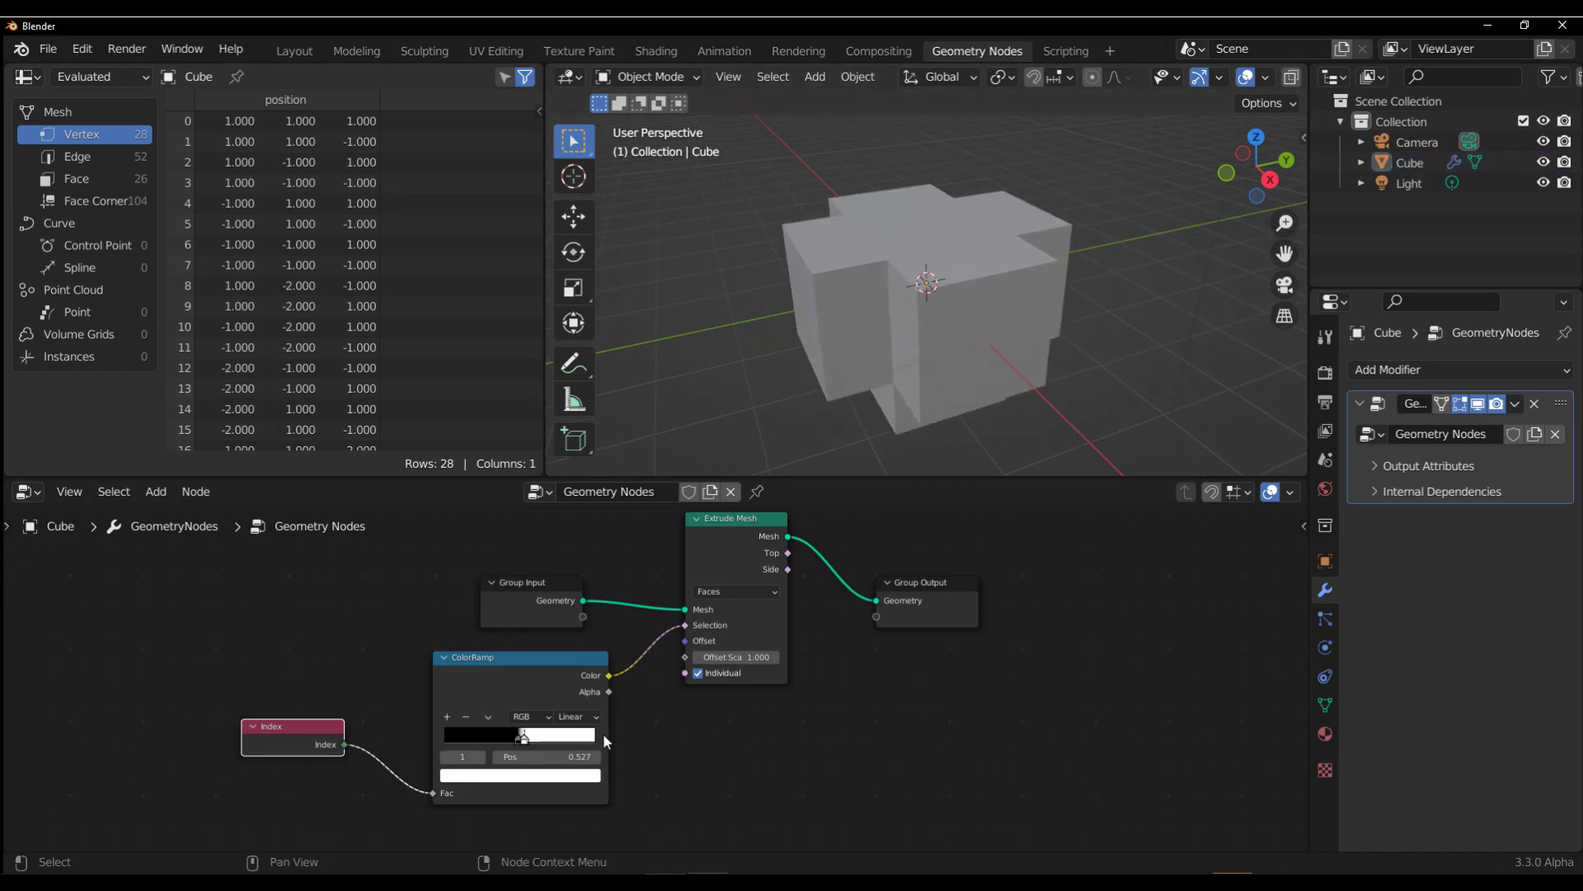
left_click(491, 755)
left_click_drag(491, 754, 414, 753)
left_click_drag(561, 755, 425, 755)
middle_click_drag(728, 710, 795, 689)
left_click_drag(569, 757, 651, 757)
mouse_move(471, 736)
left_mouse_down()
mouse_move(586, 740)
mouse_move(462, 733)
left_mouse_up()
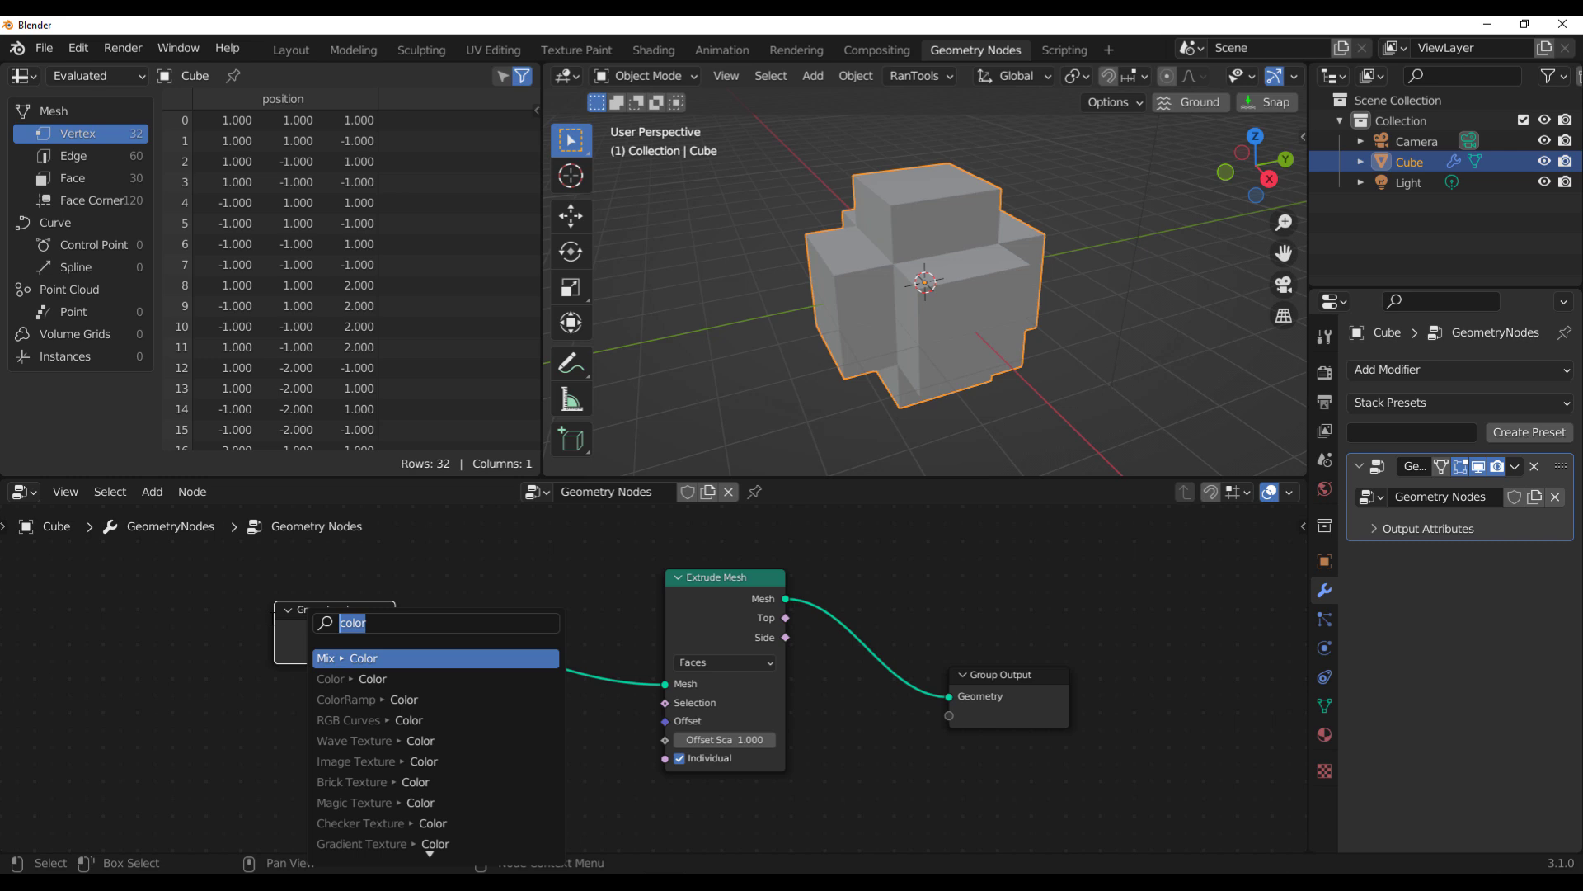
Step: Add an Integer Equal Compare node into the Extrude Mesh Selection input
type("compa")
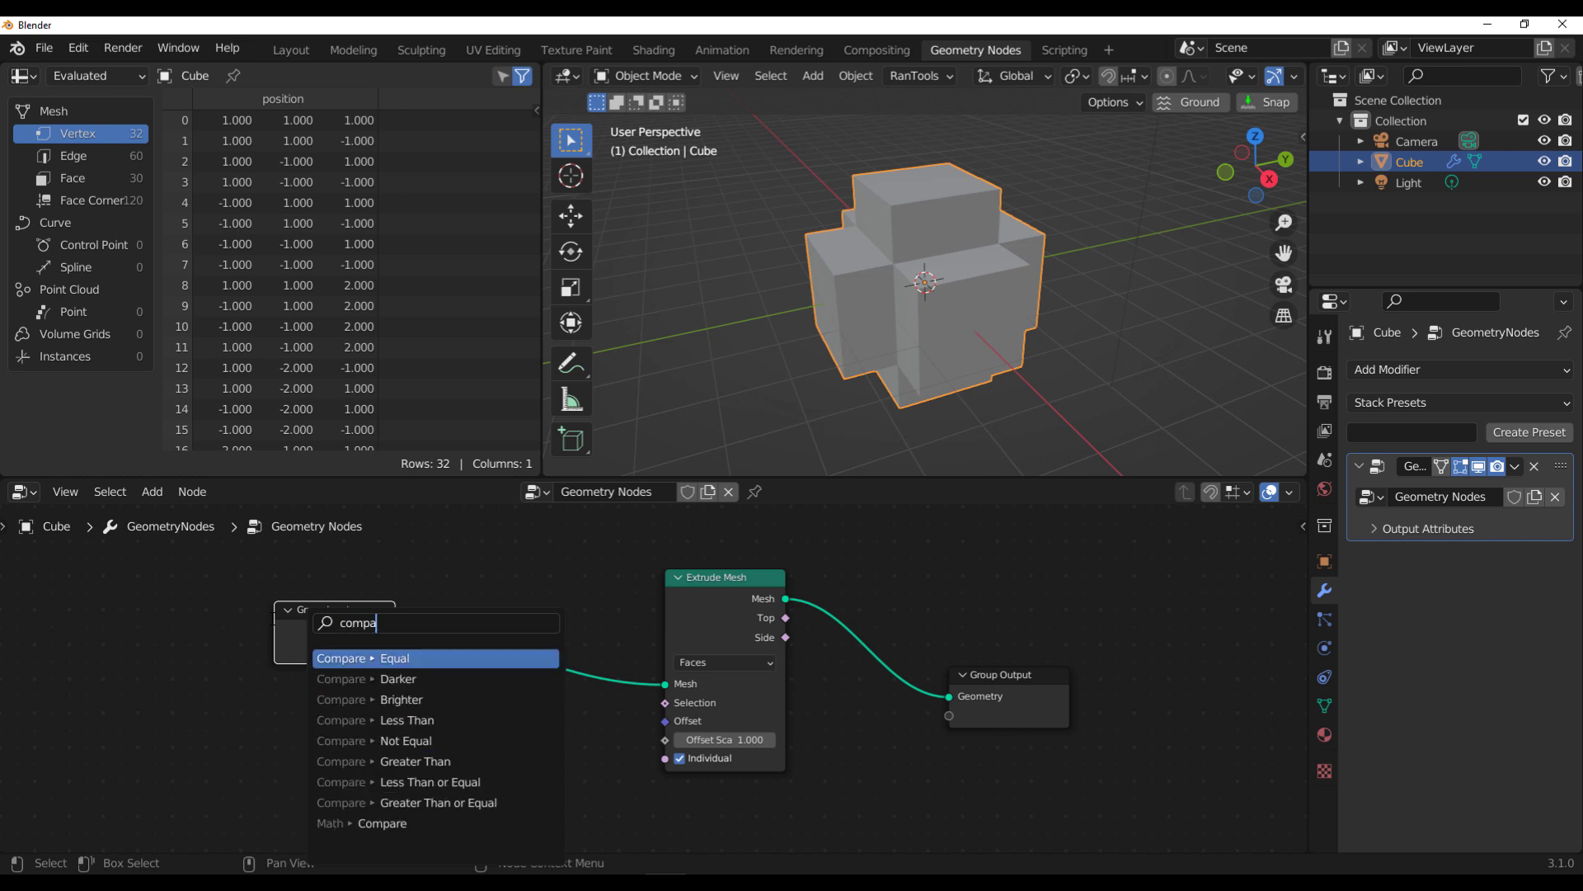
key("Return")
left_click(652, 793)
middle_click_drag(652, 794, 803, 712)
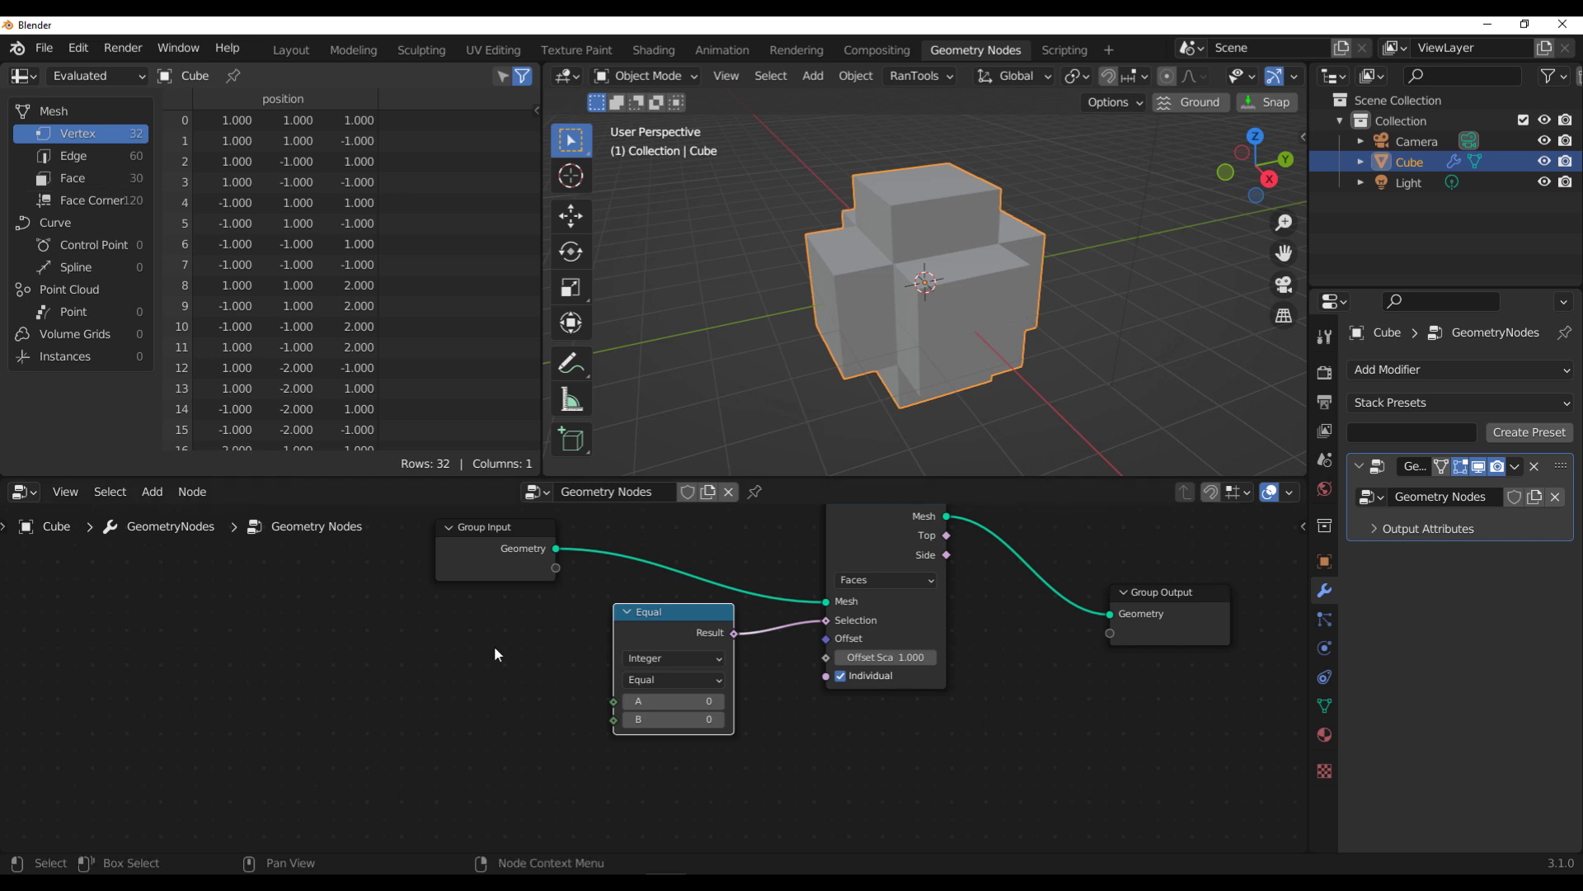
Step: Link an Index node into the Compare node's input A, then compare the unextruded cube with the result
left_click_drag(619, 703, 429, 684)
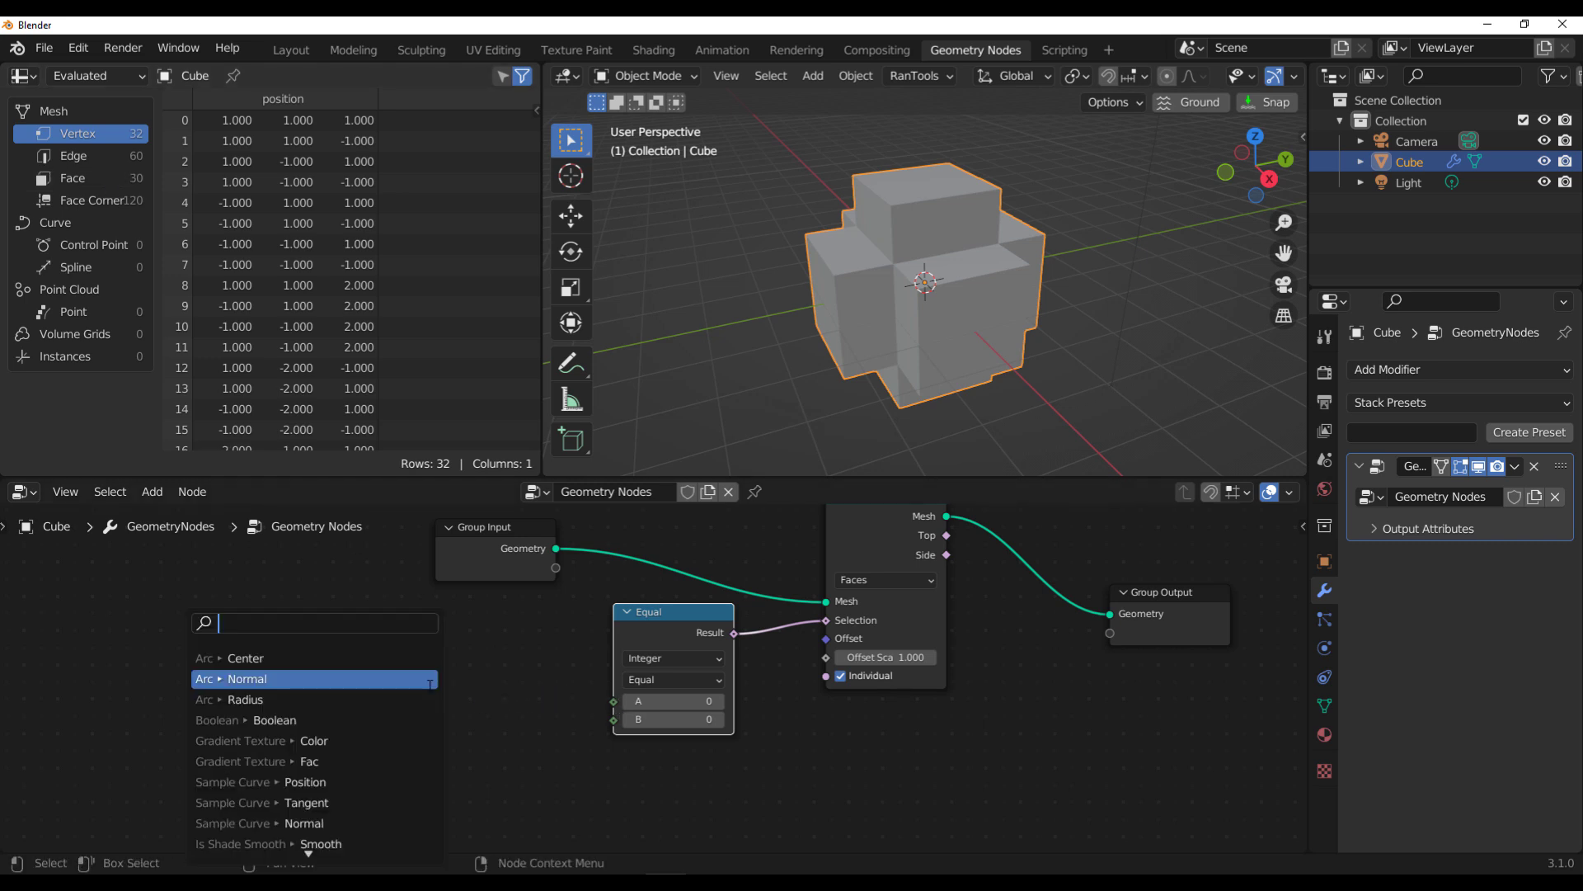
type("inde")
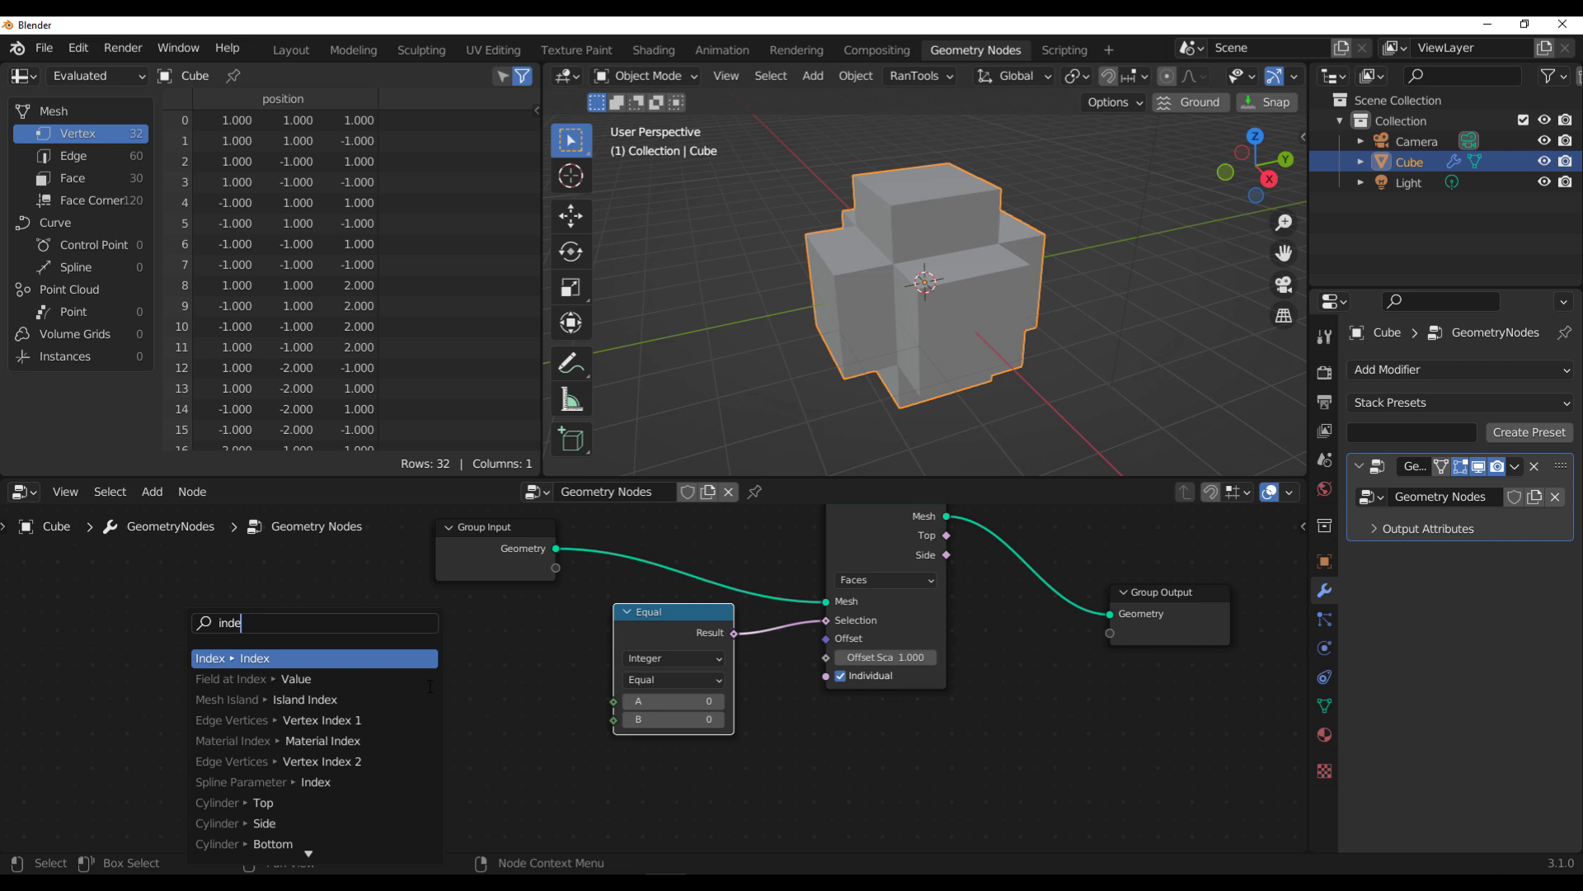
key("Return")
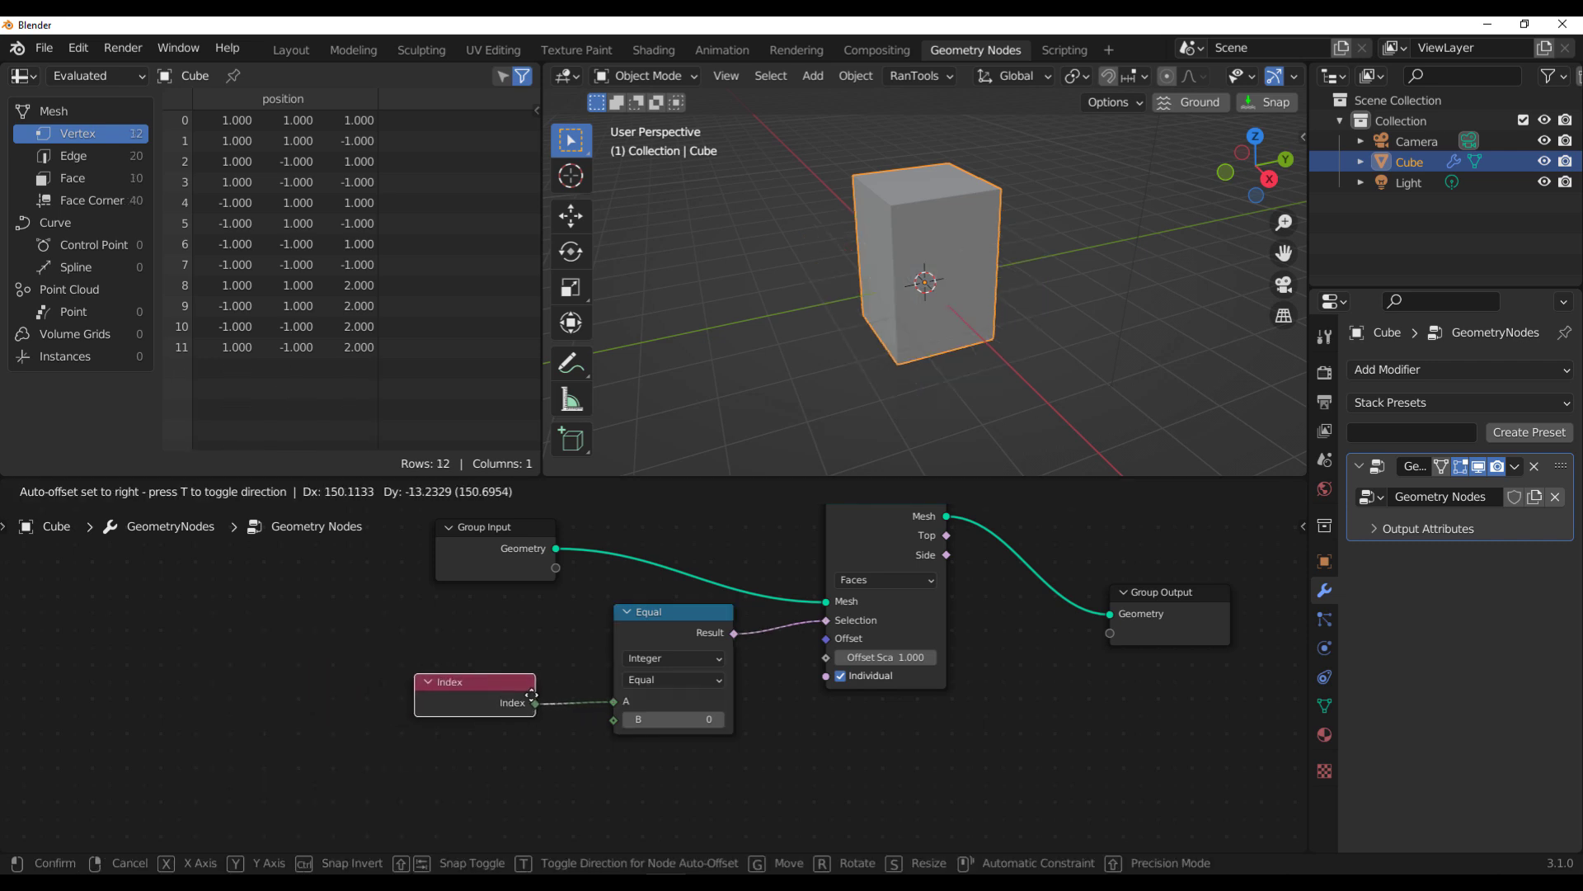
left_click(665, 742)
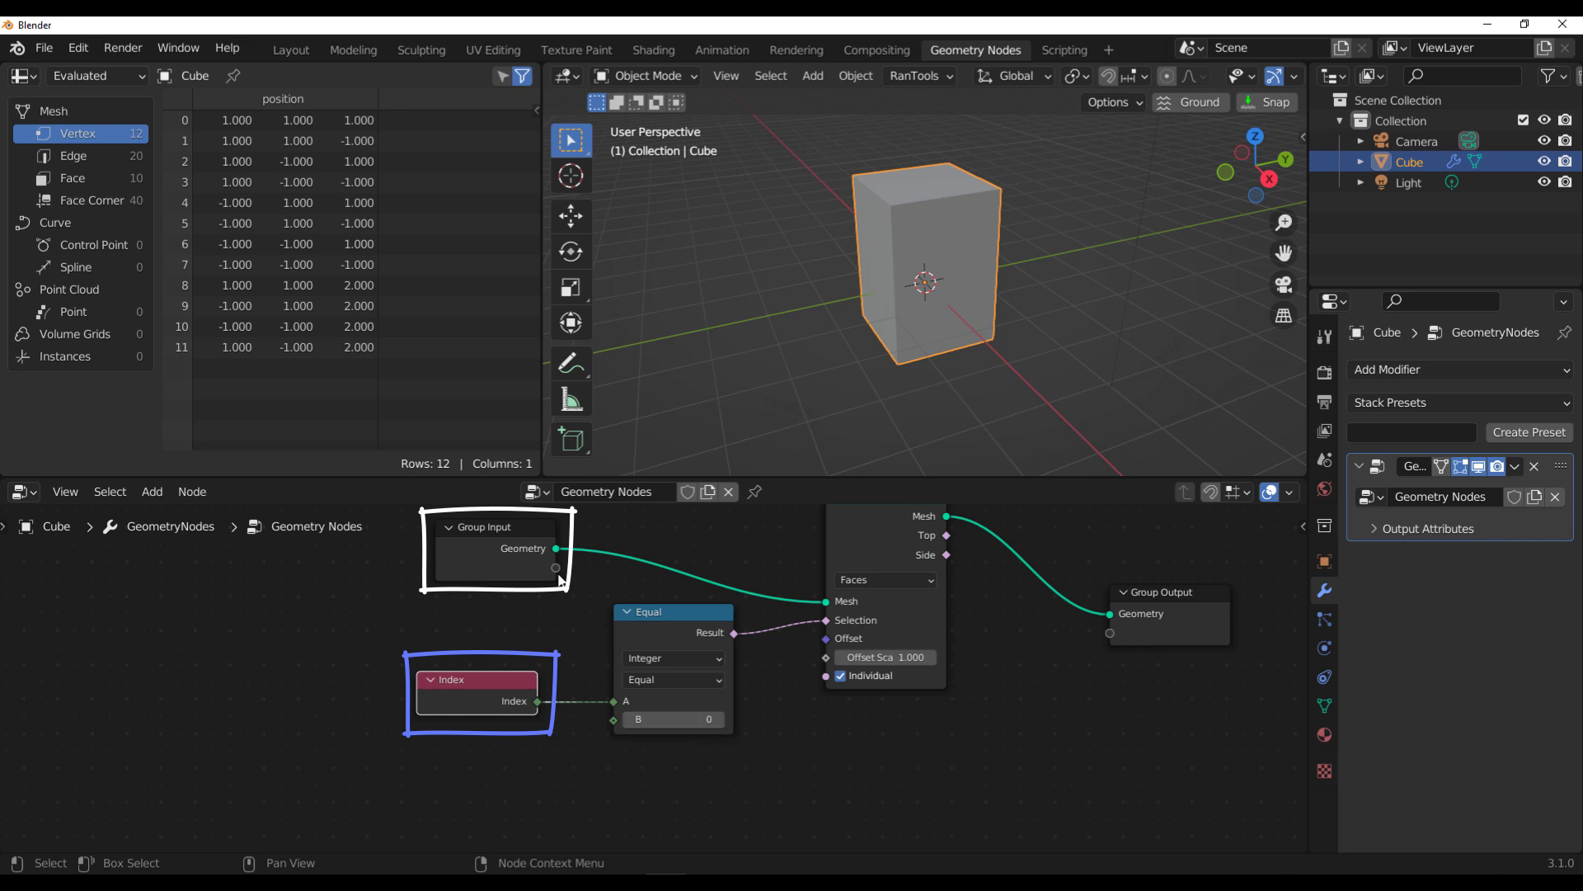
left_click_drag(556, 548, 1104, 617)
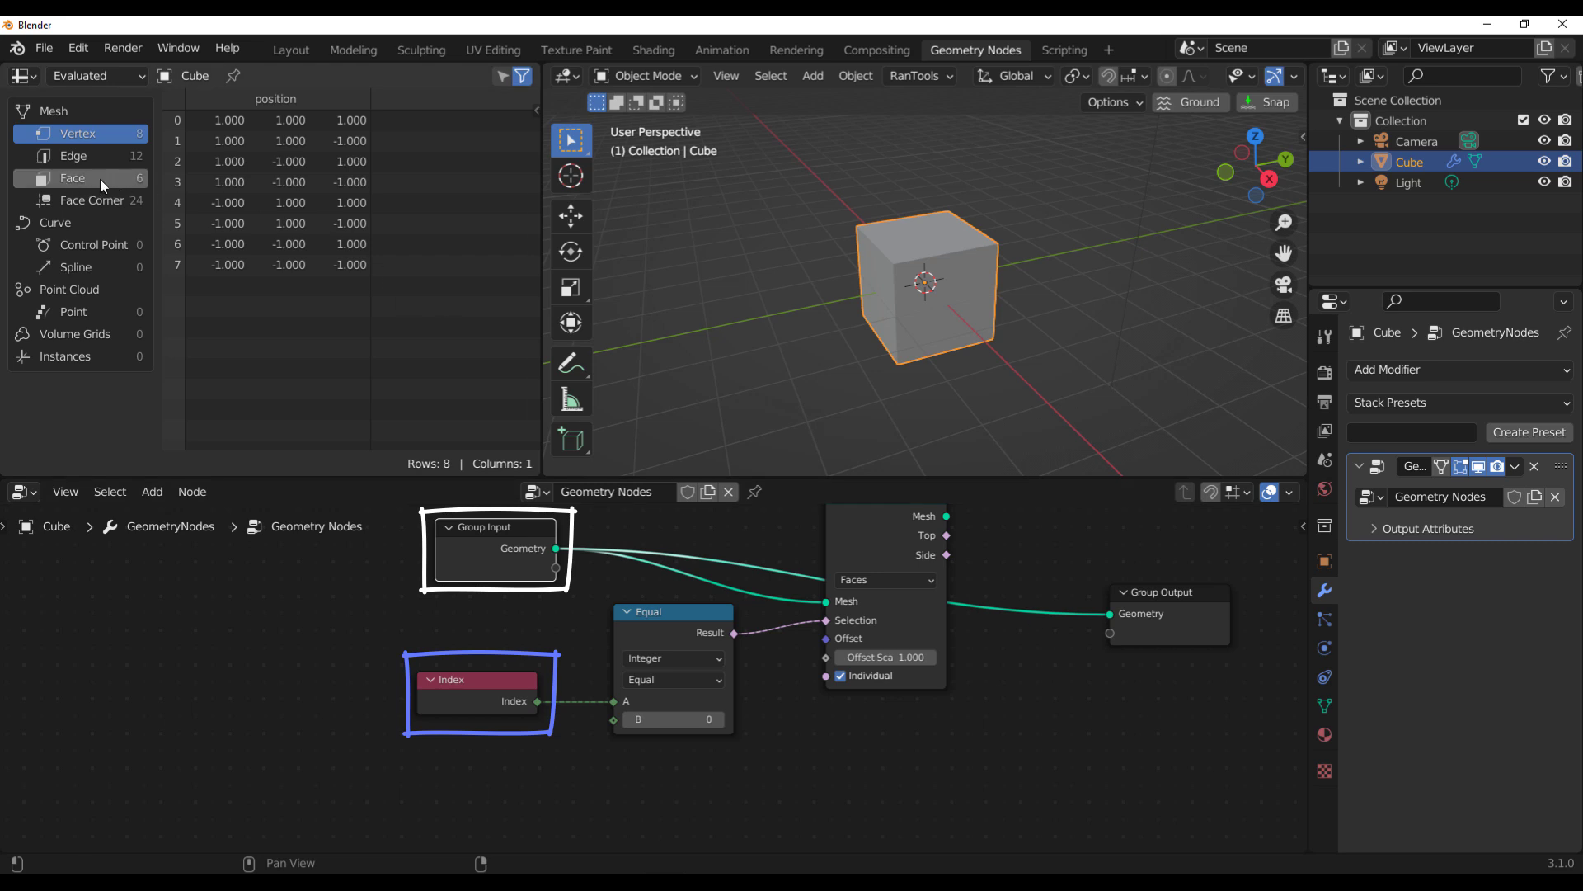
mouse_move(946, 516)
left_mouse_down()
mouse_move(1138, 650)
mouse_move(1127, 615)
left_mouse_up()
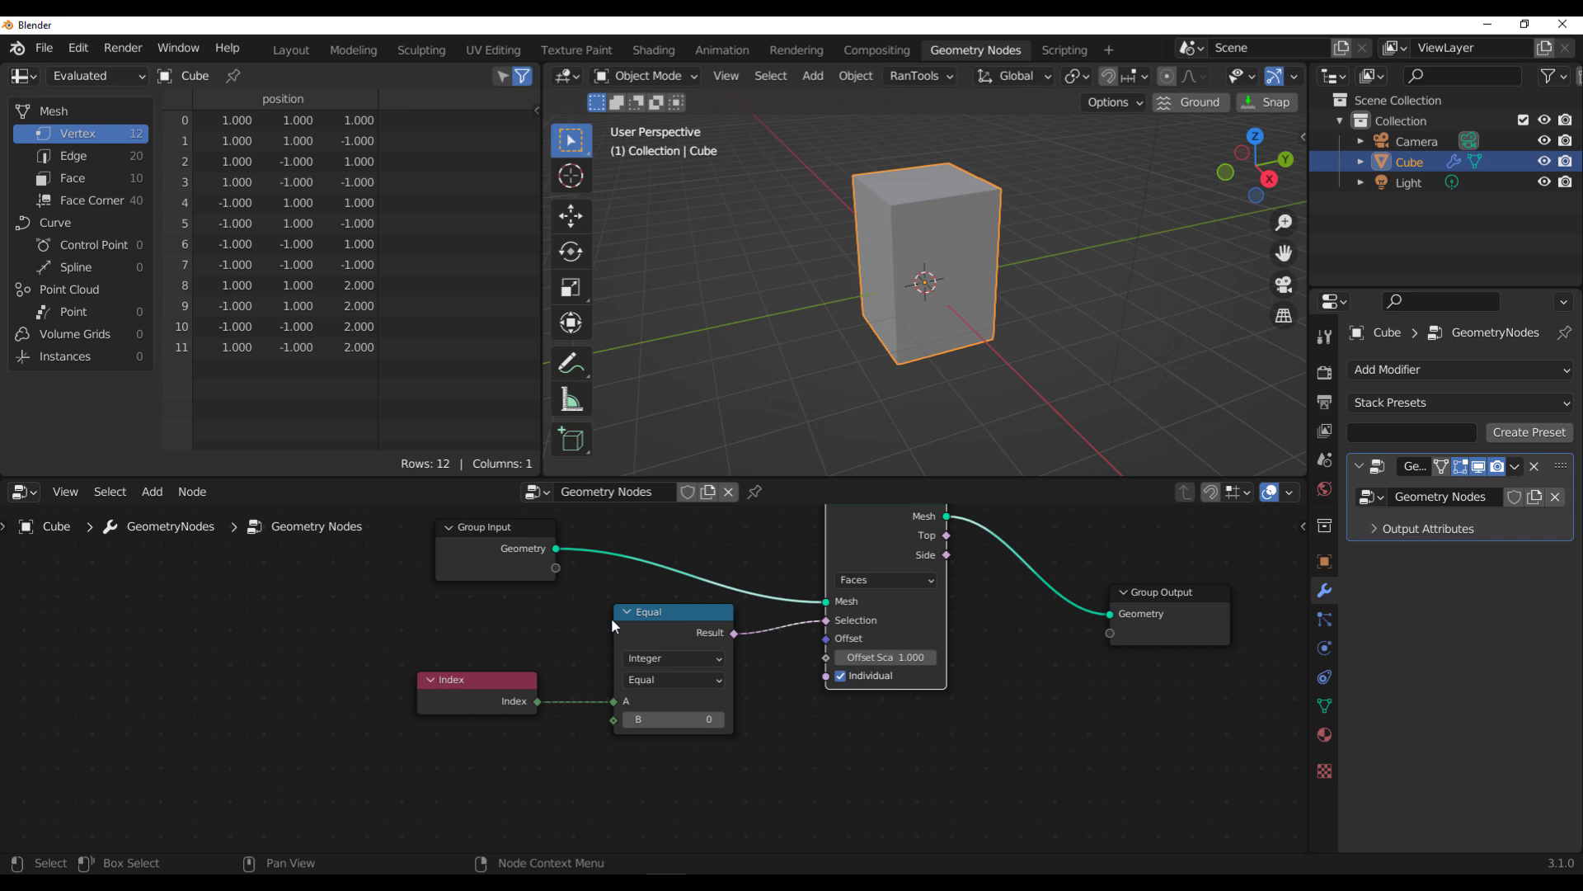
Step: Tidy the Equal and Index nodes and compare the original cube with the extrusion
left_click_drag(655, 625, 620, 627)
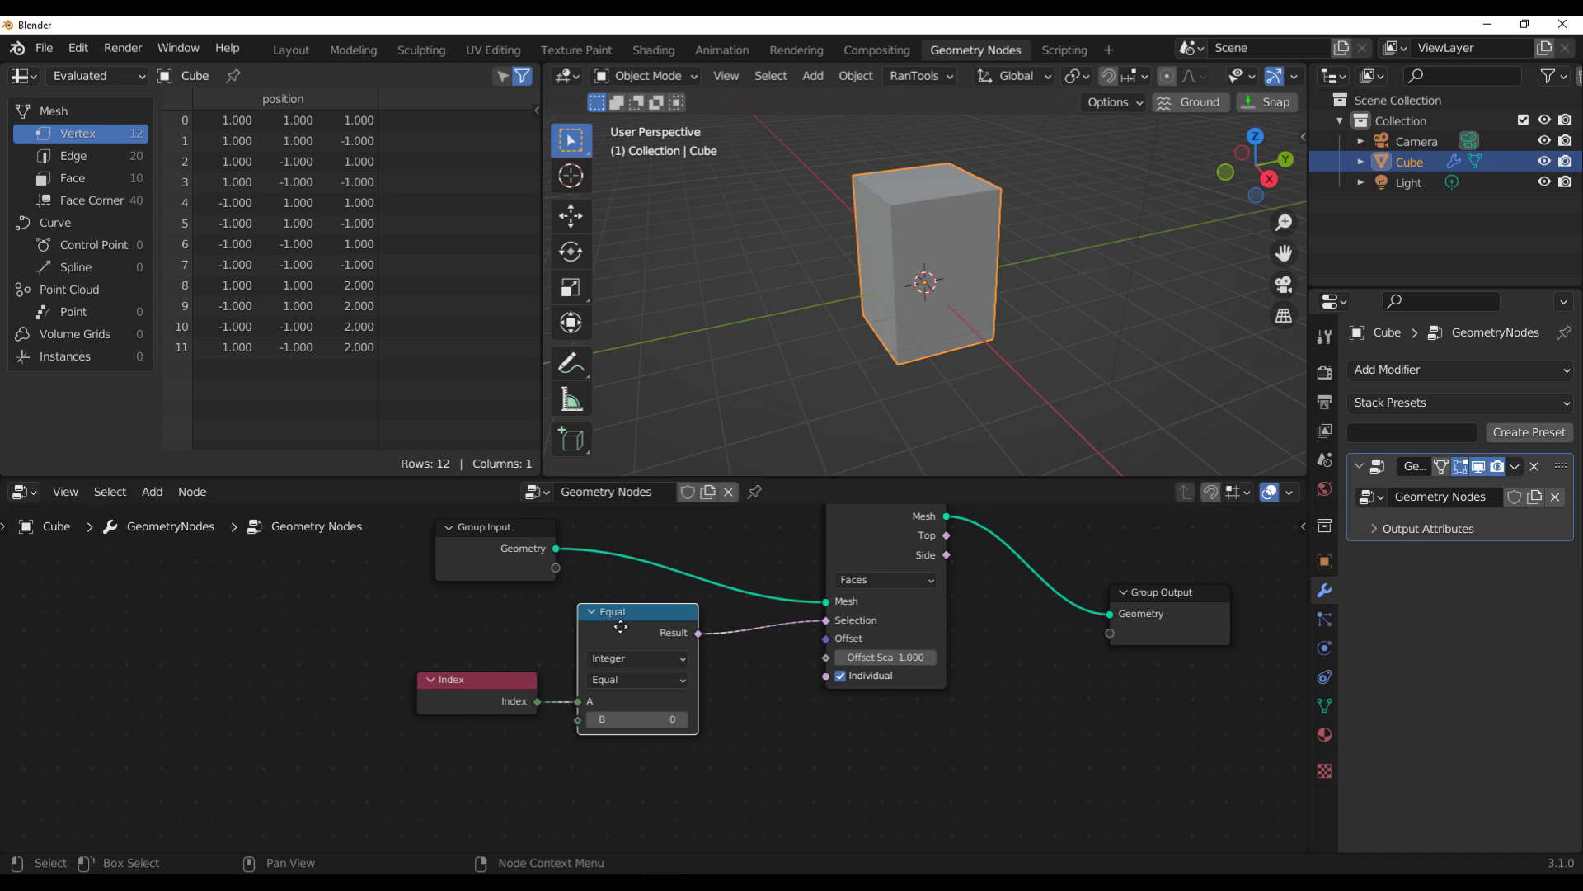
left_click_drag(549, 547, 1113, 620)
left_click_drag(953, 521, 1110, 615)
left_click_drag(511, 691, 514, 679)
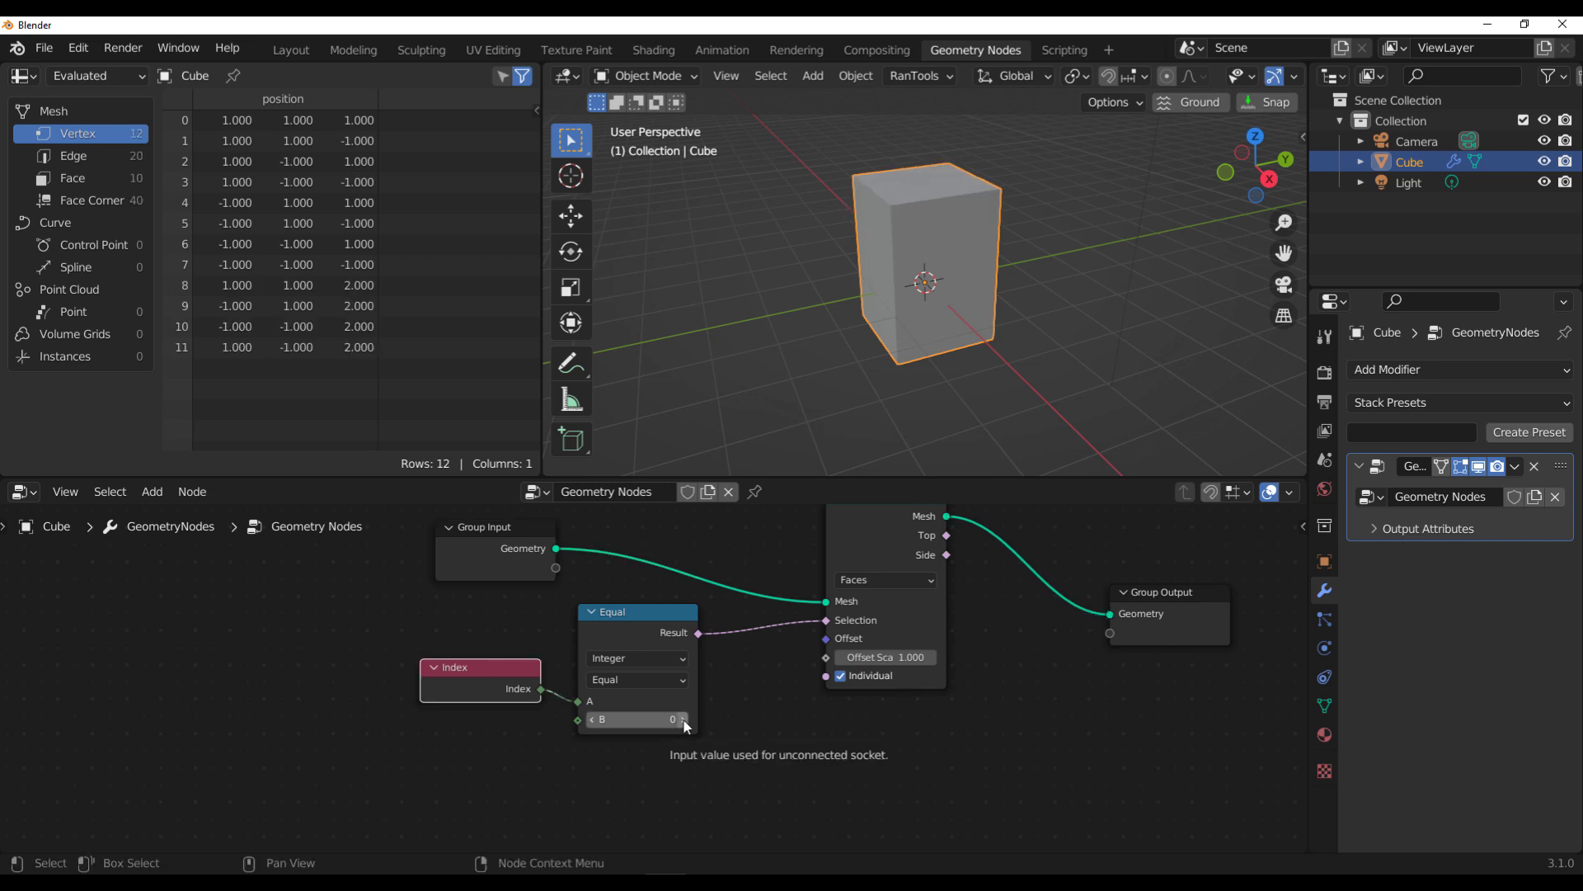
Step: Cycle B through faces 0–5, raise Offset Scale to 4.600, then return B to 0
left_click(683, 720)
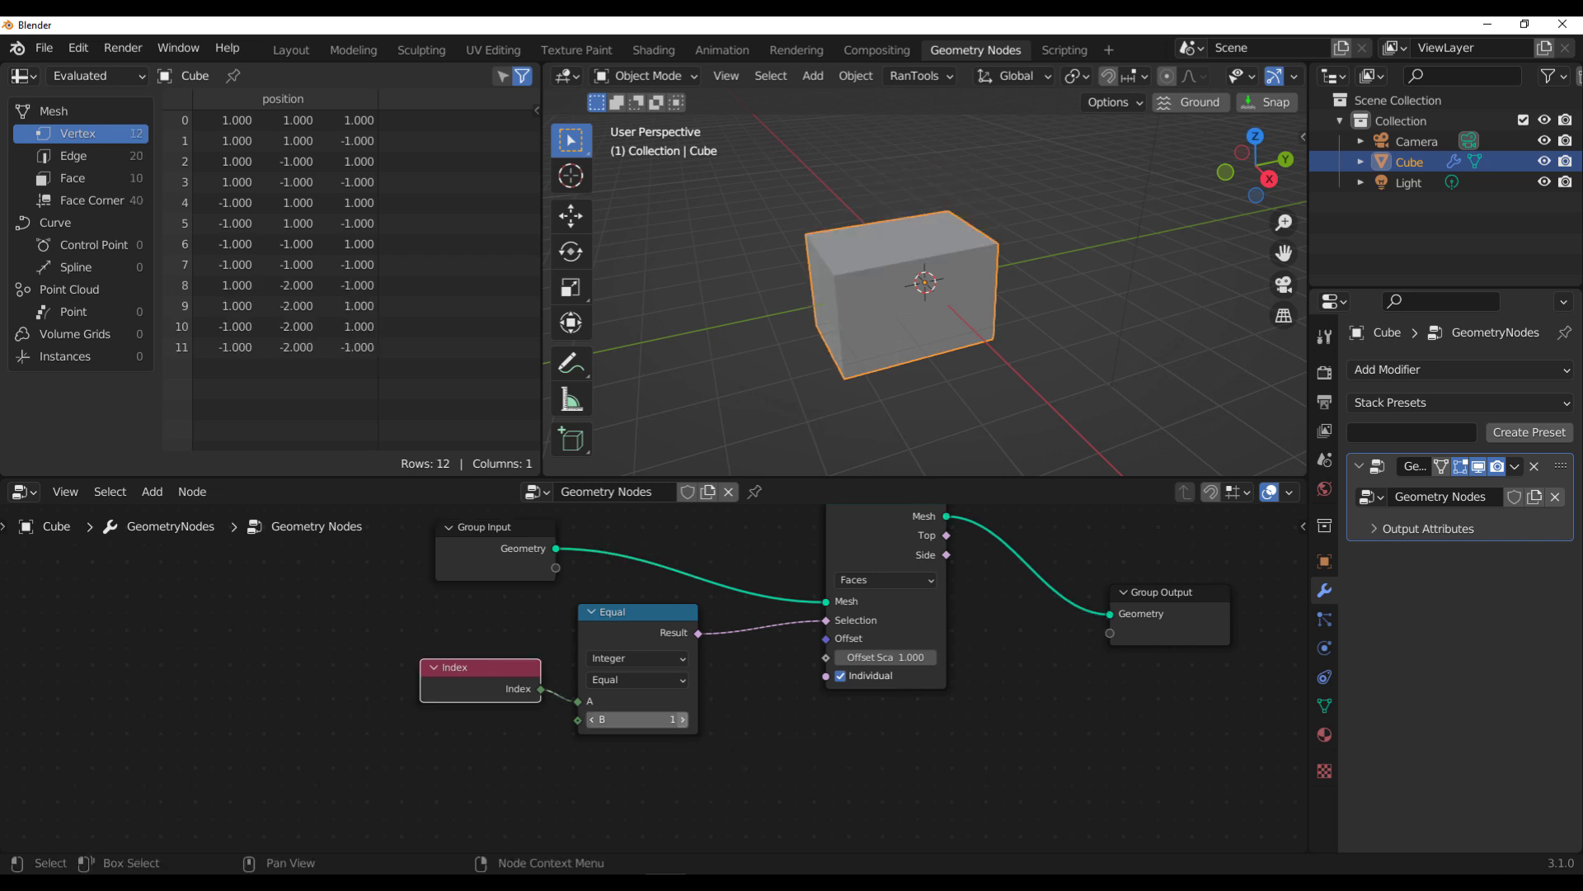
left_click(591, 720)
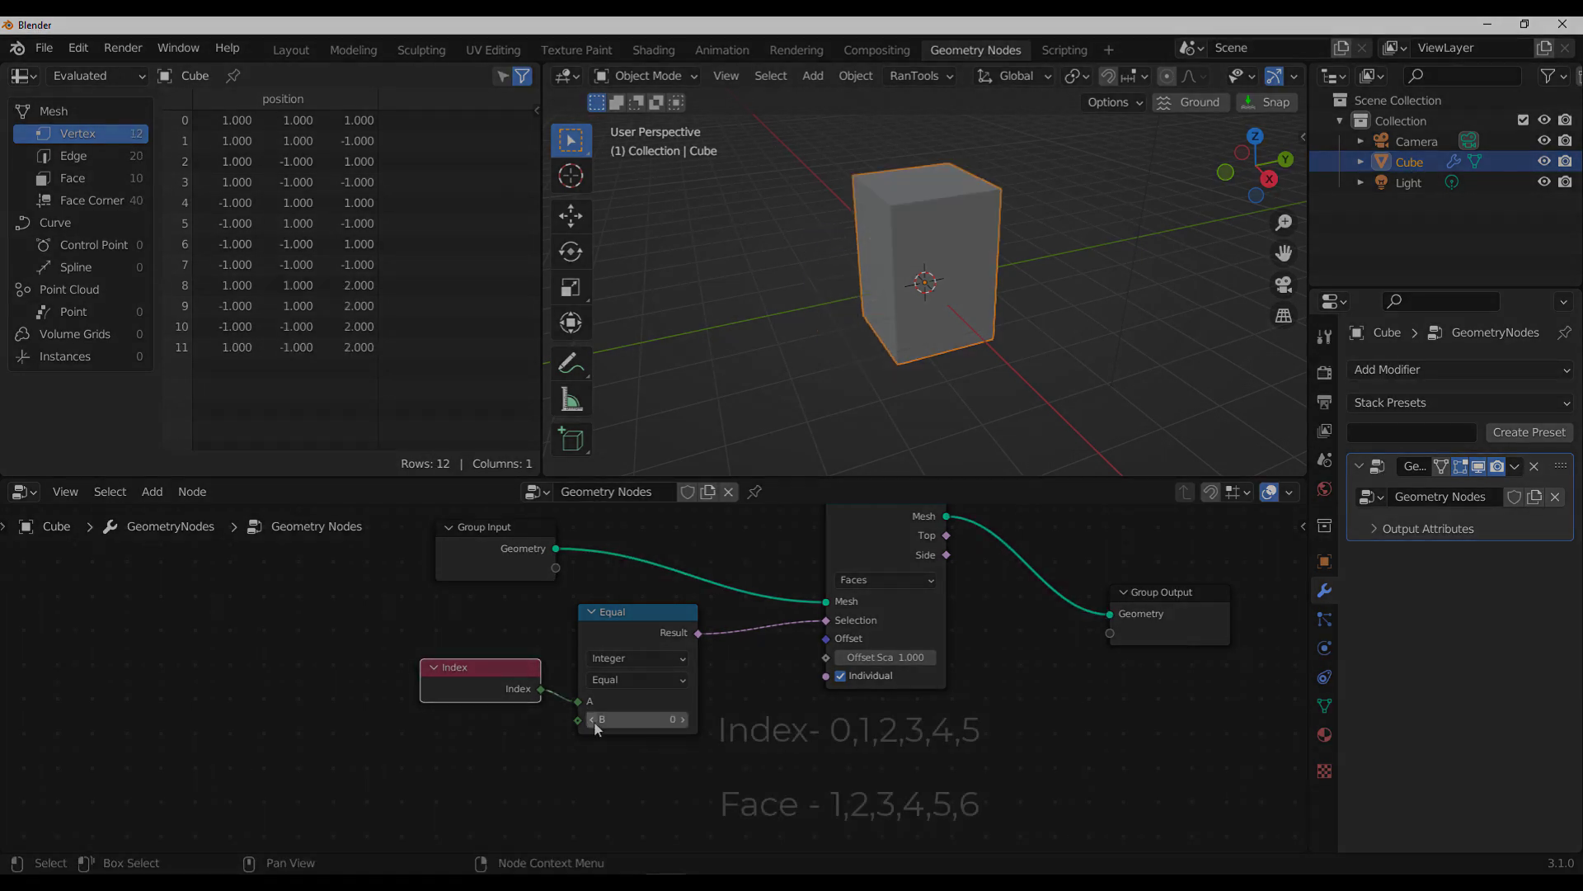
left_click(683, 720)
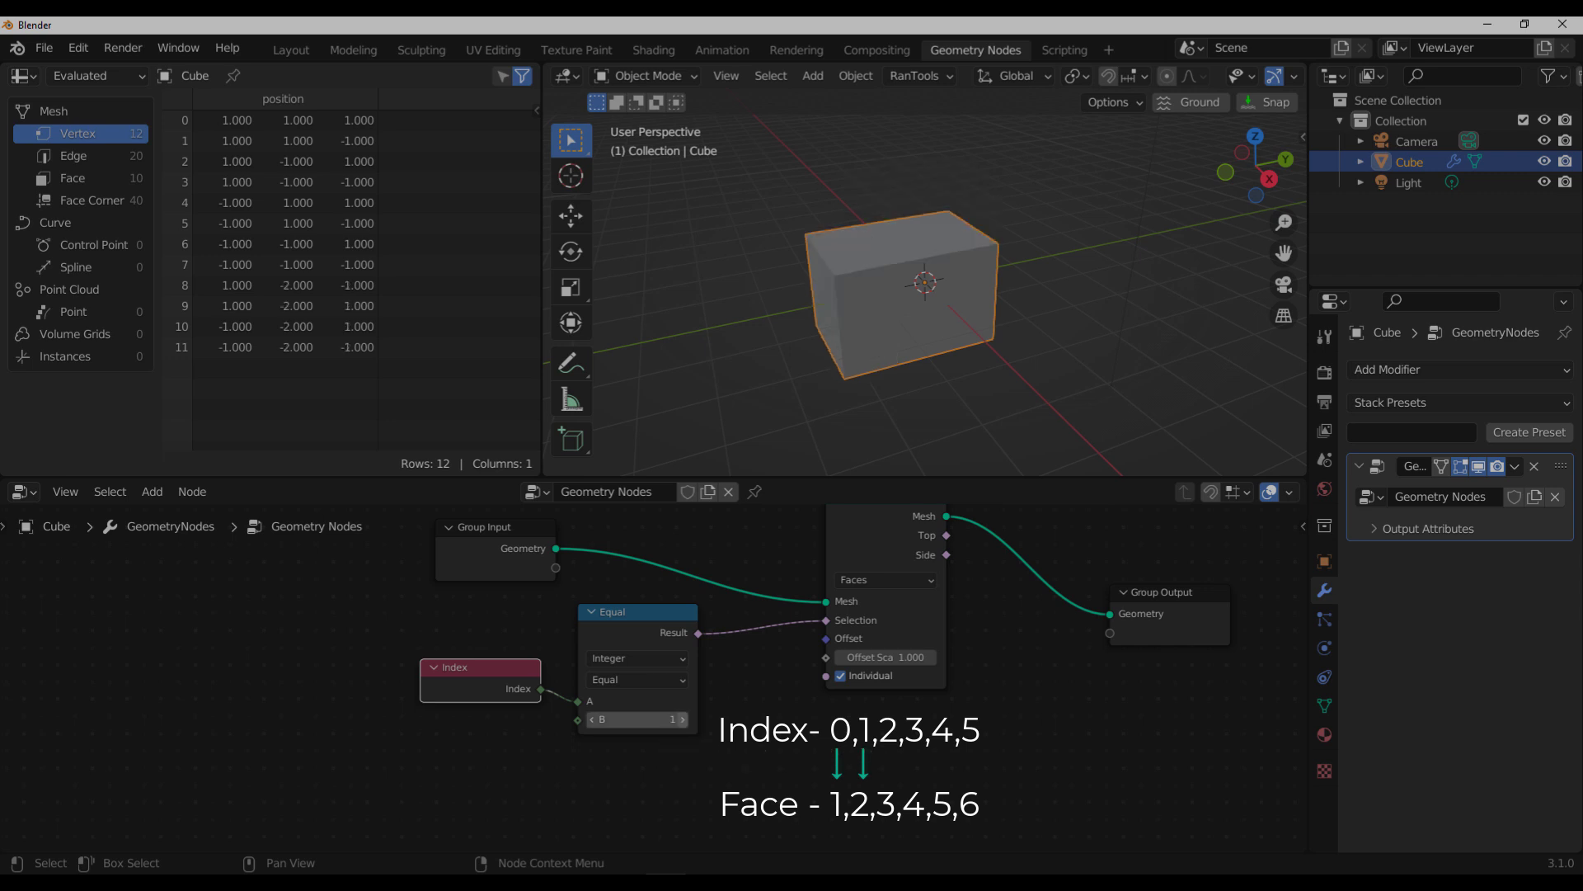
left_click(683, 720)
left_click(683, 720)
left_click(683, 720)
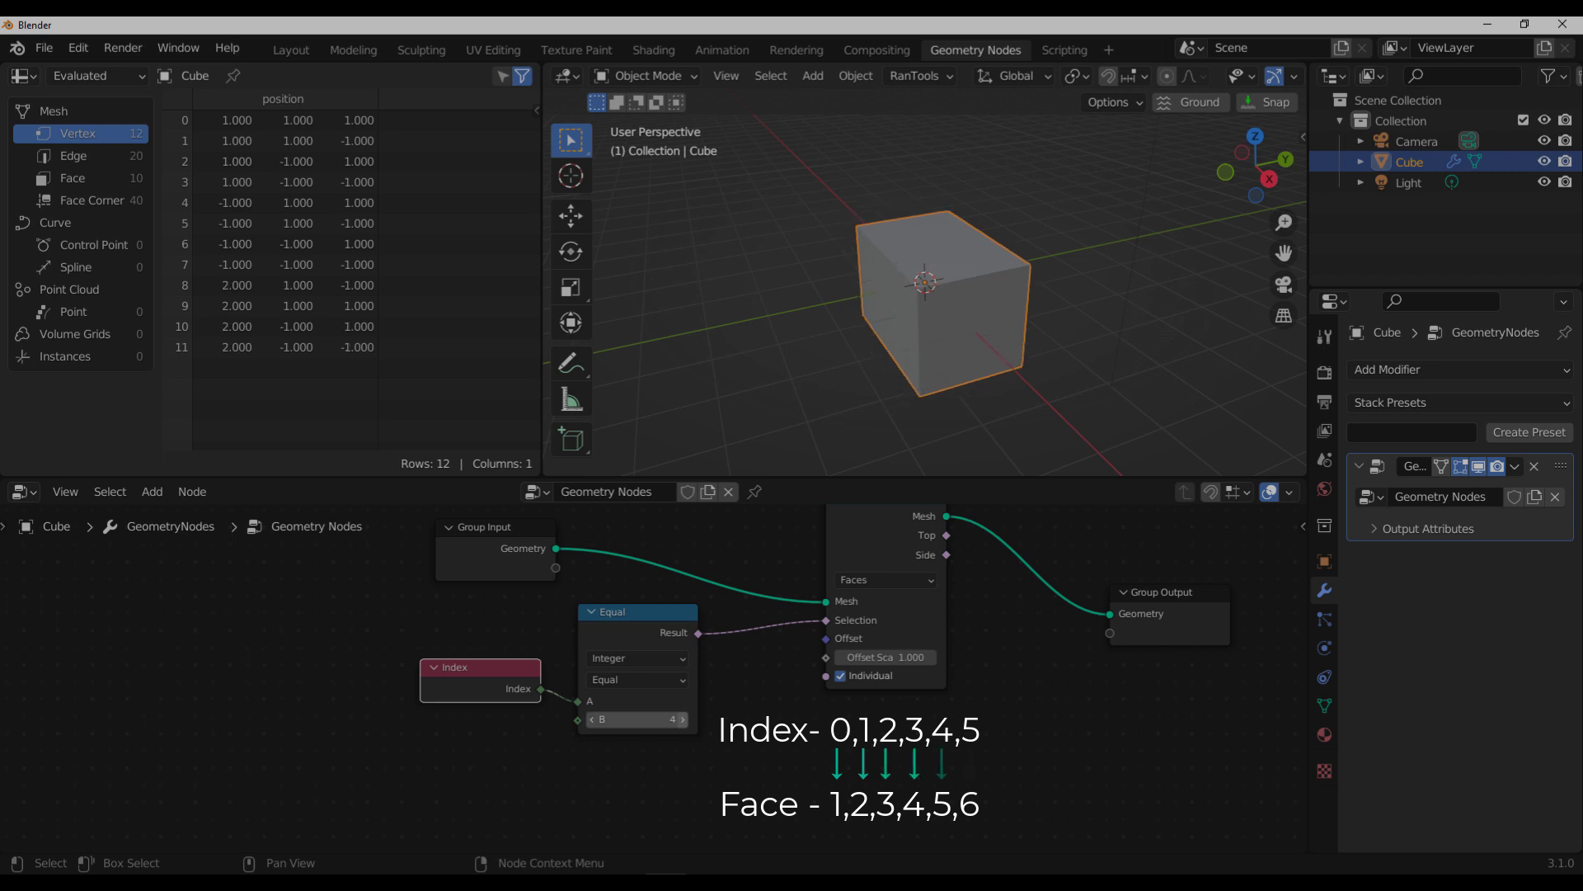
left_click(683, 720)
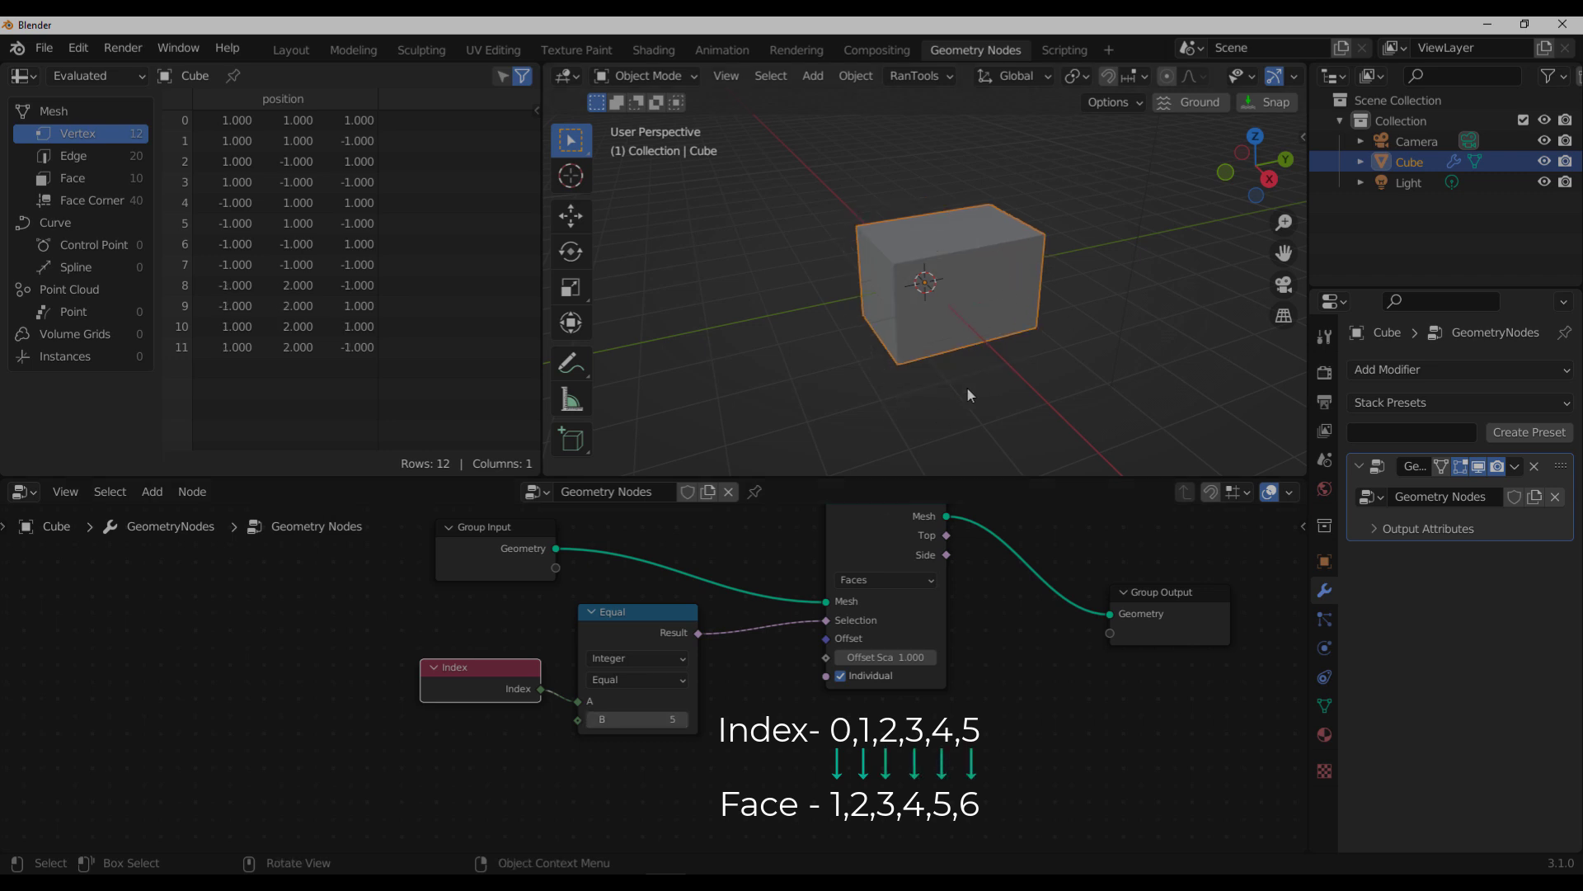
left_click_drag(886, 657, 1023, 658)
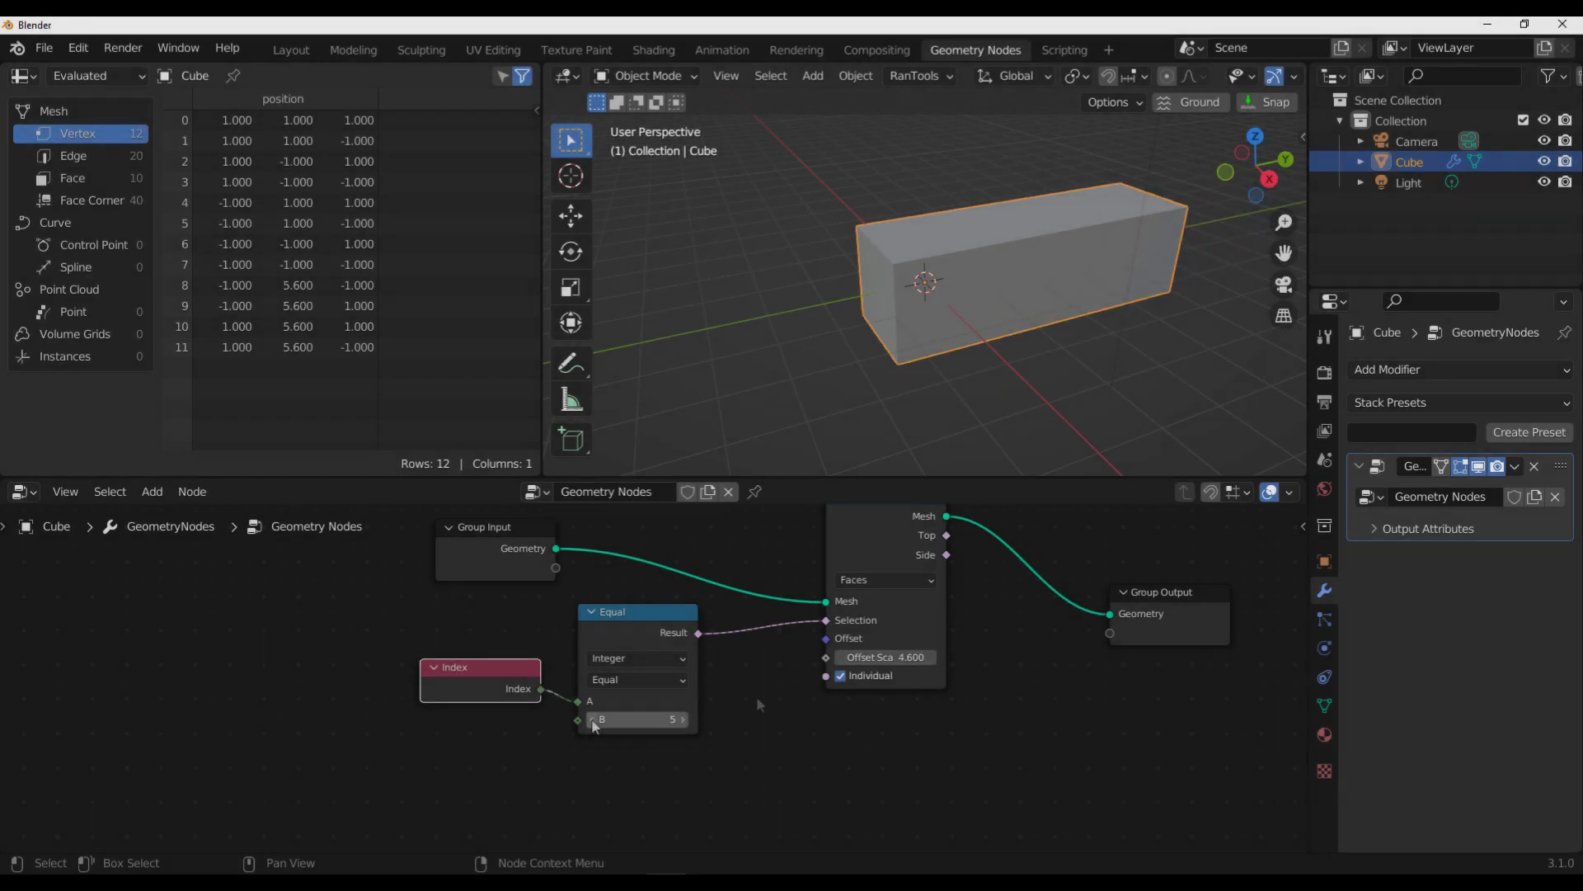
left_click_drag(592, 725, 551, 726)
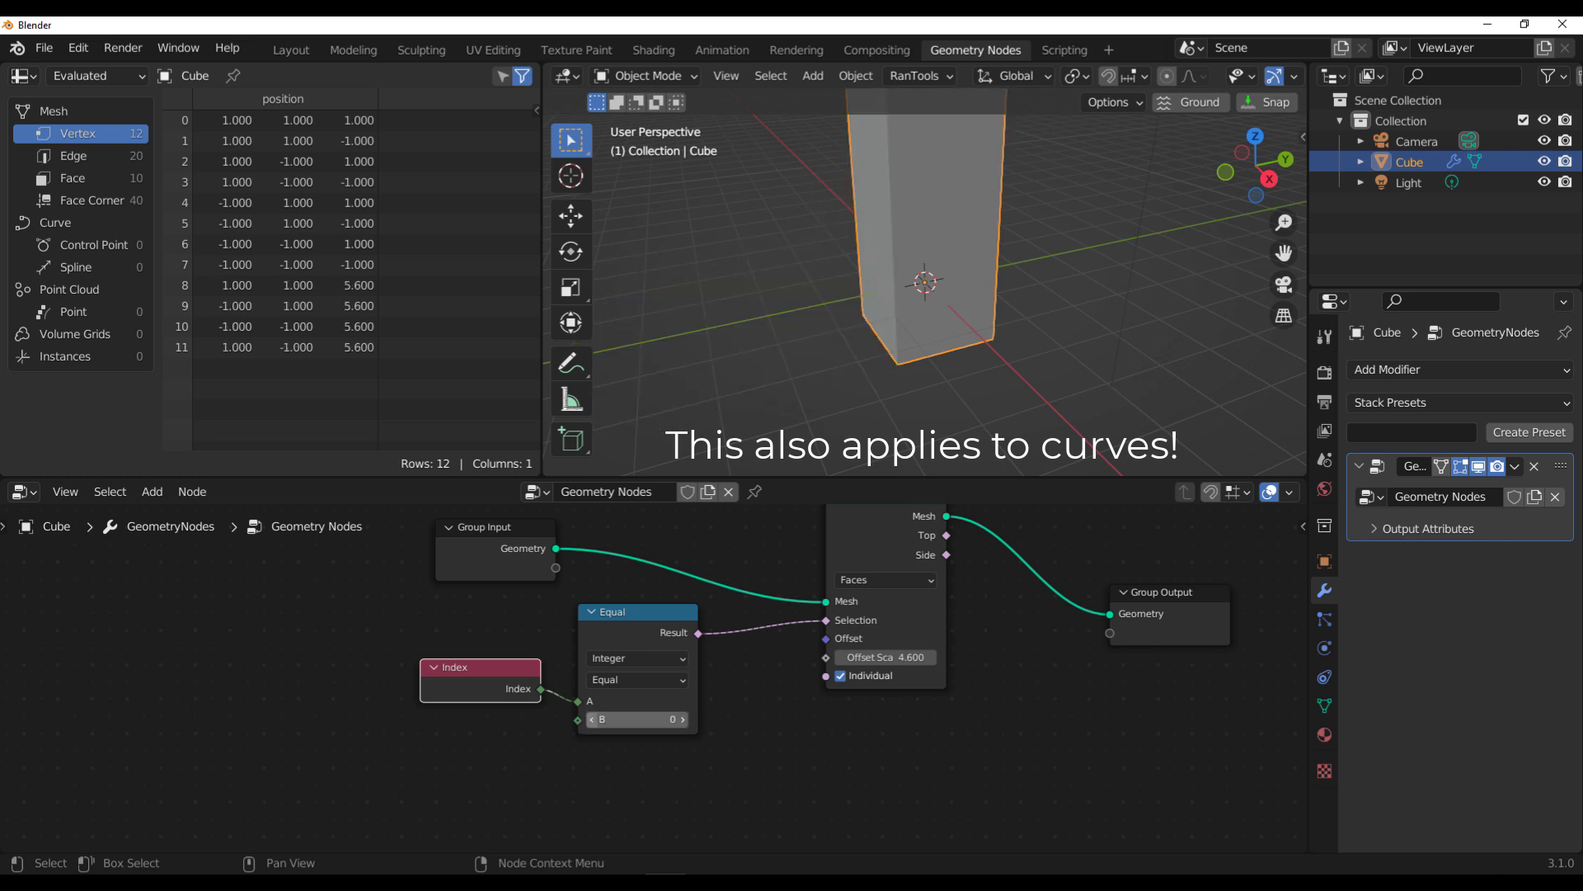
Step: Switch the comparison to Less Than or Equal, lower Offset Scale to 1.300, and try B at 1 and 2
left_click(641, 679)
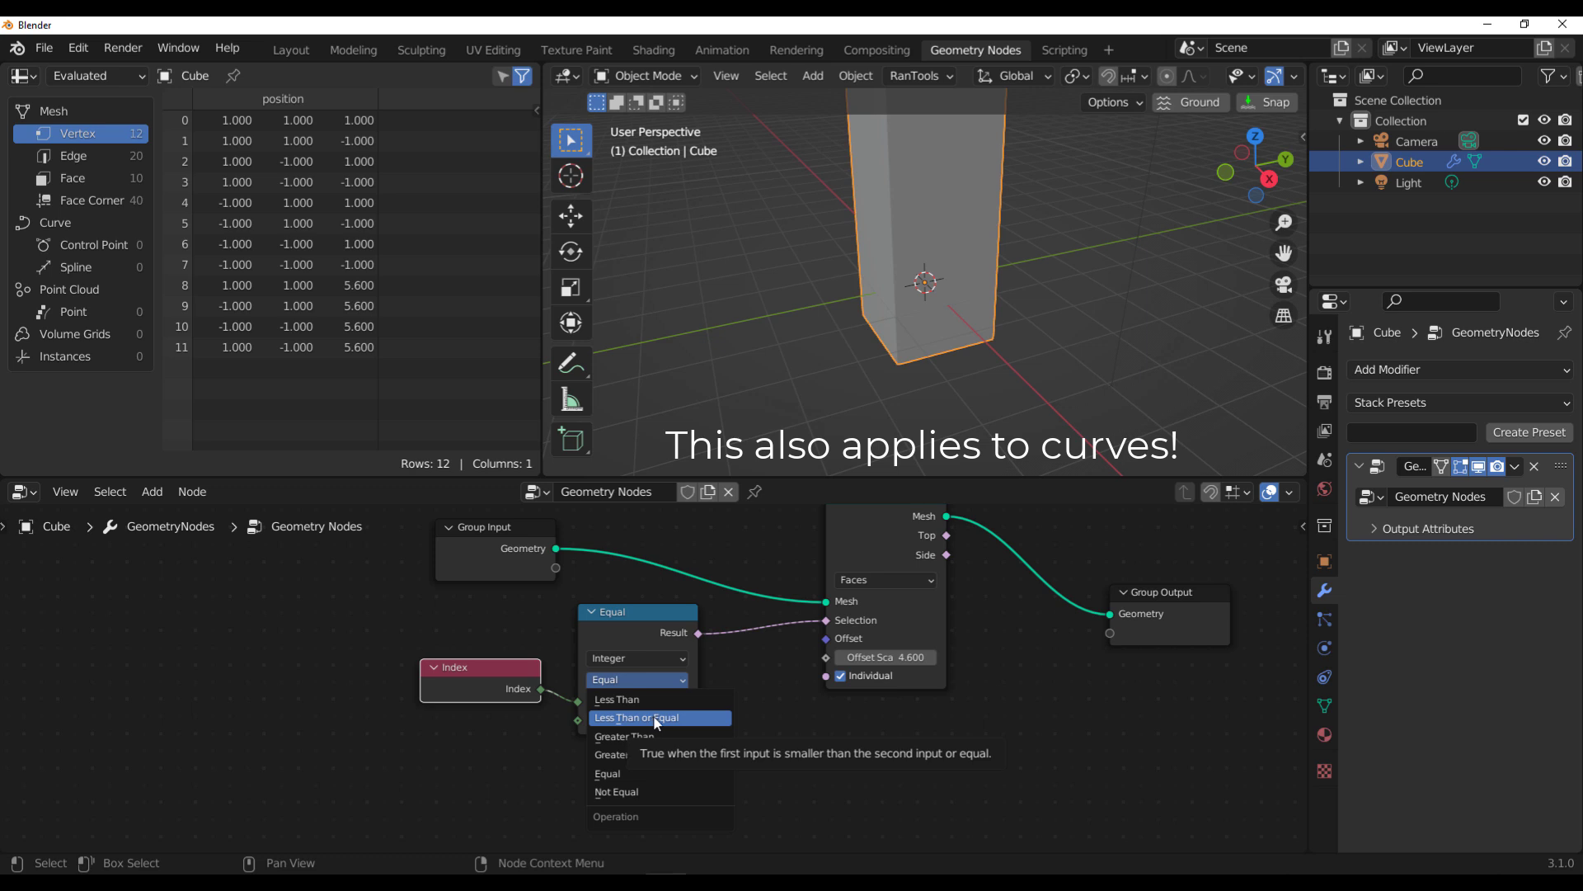
left_click(655, 720)
left_click_drag(884, 658, 855, 658)
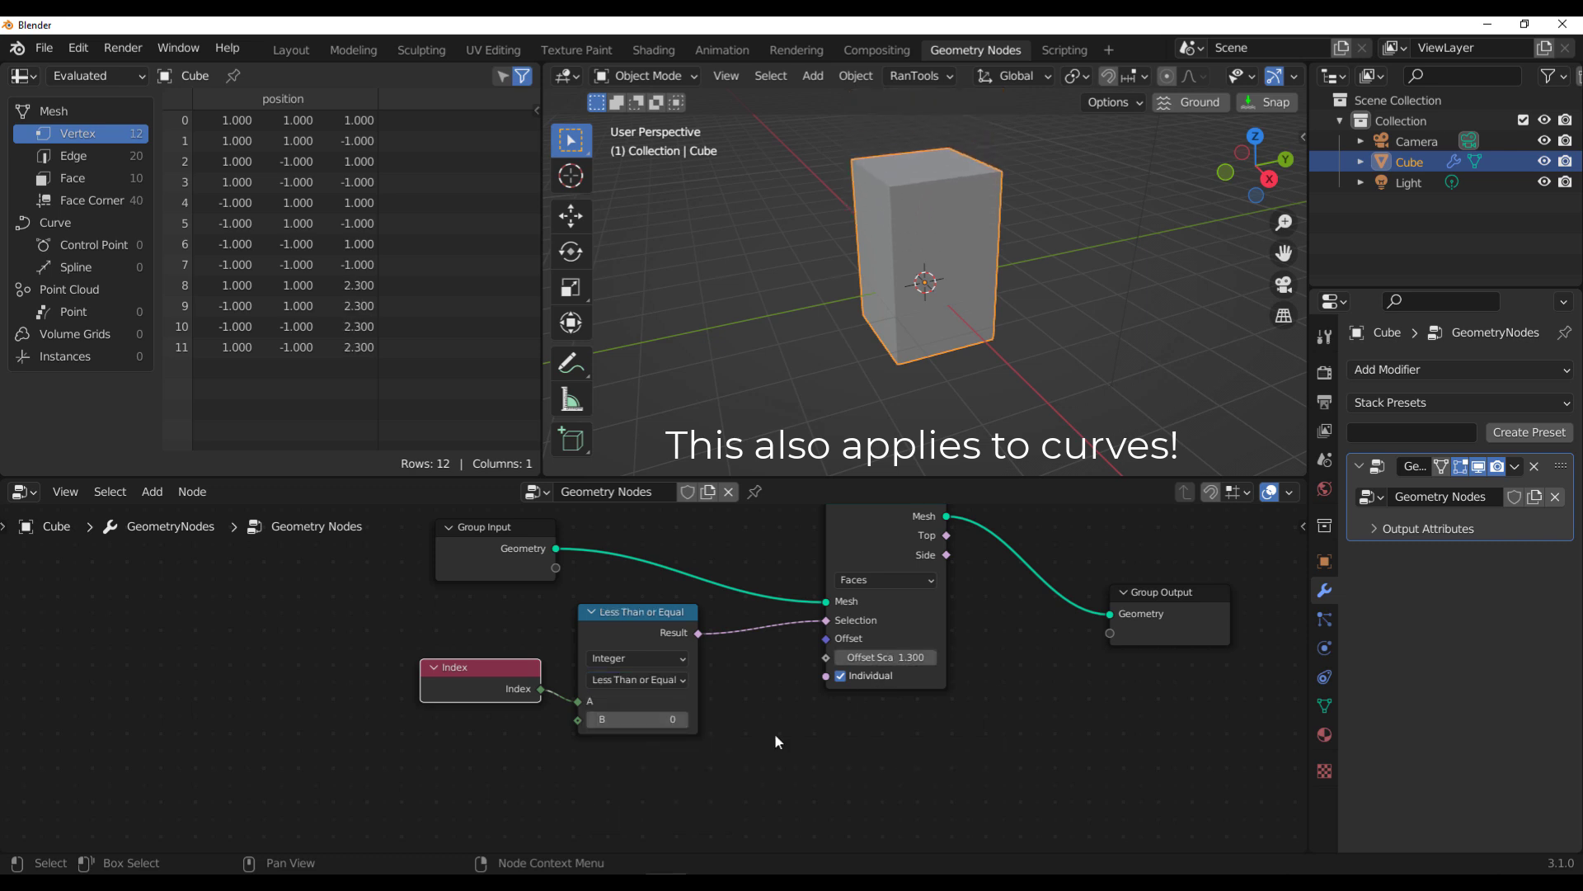
left_click(682, 720)
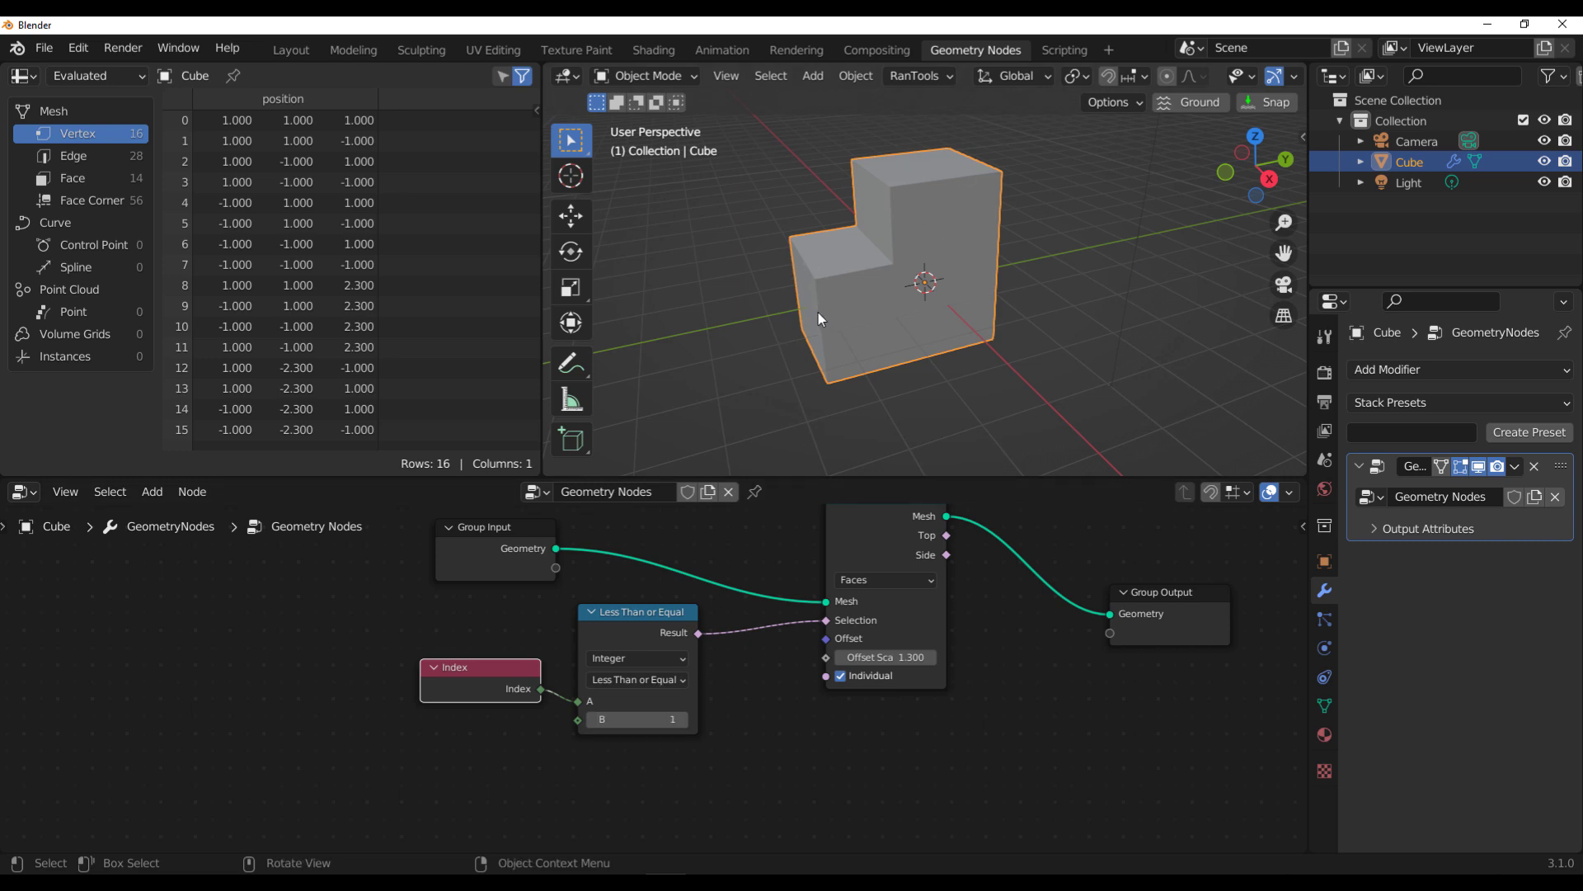
left_click(684, 719)
middle_click_drag(747, 306, 935, 290)
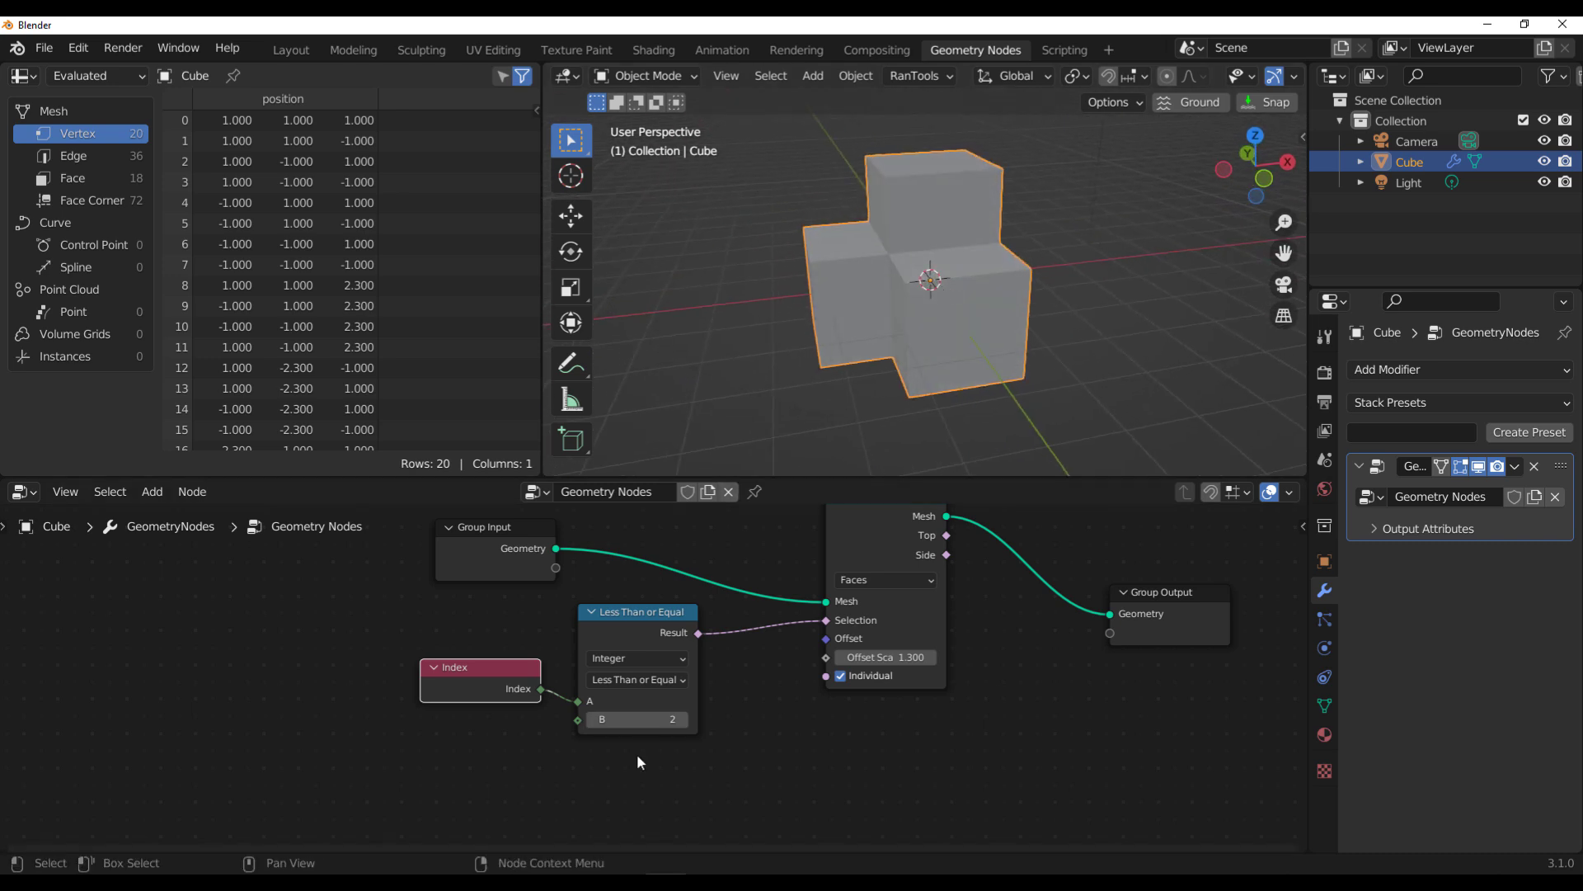
Step: Switch to Greater Than or Equal and sweep the threshold through 3, 1 and down to -1
left_click(612, 681)
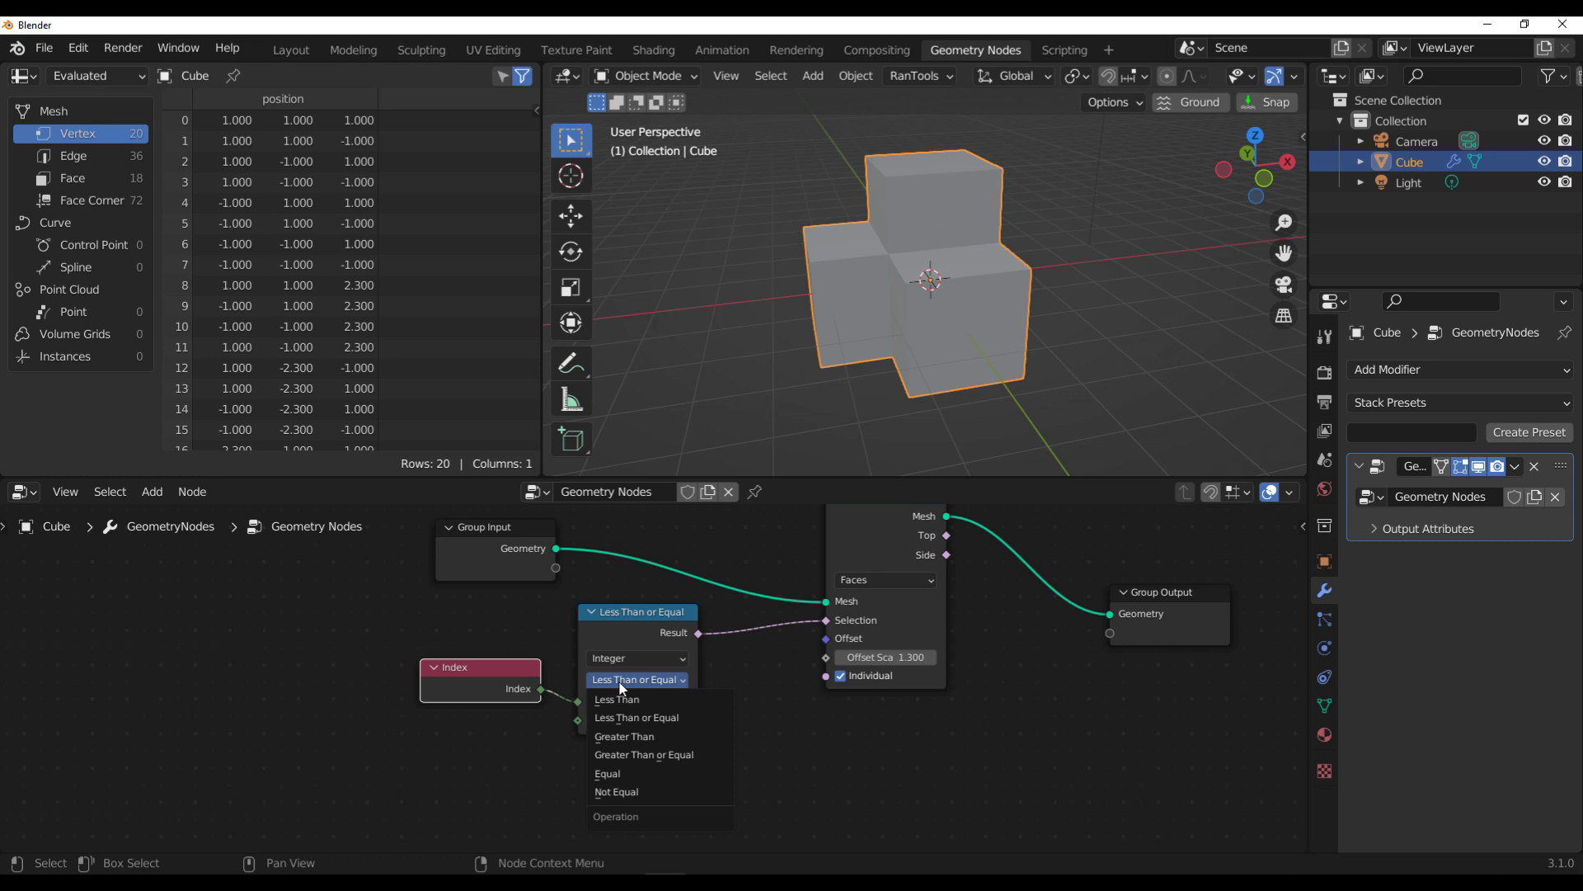
left_click(646, 755)
middle_click_drag(952, 374, 818, 375)
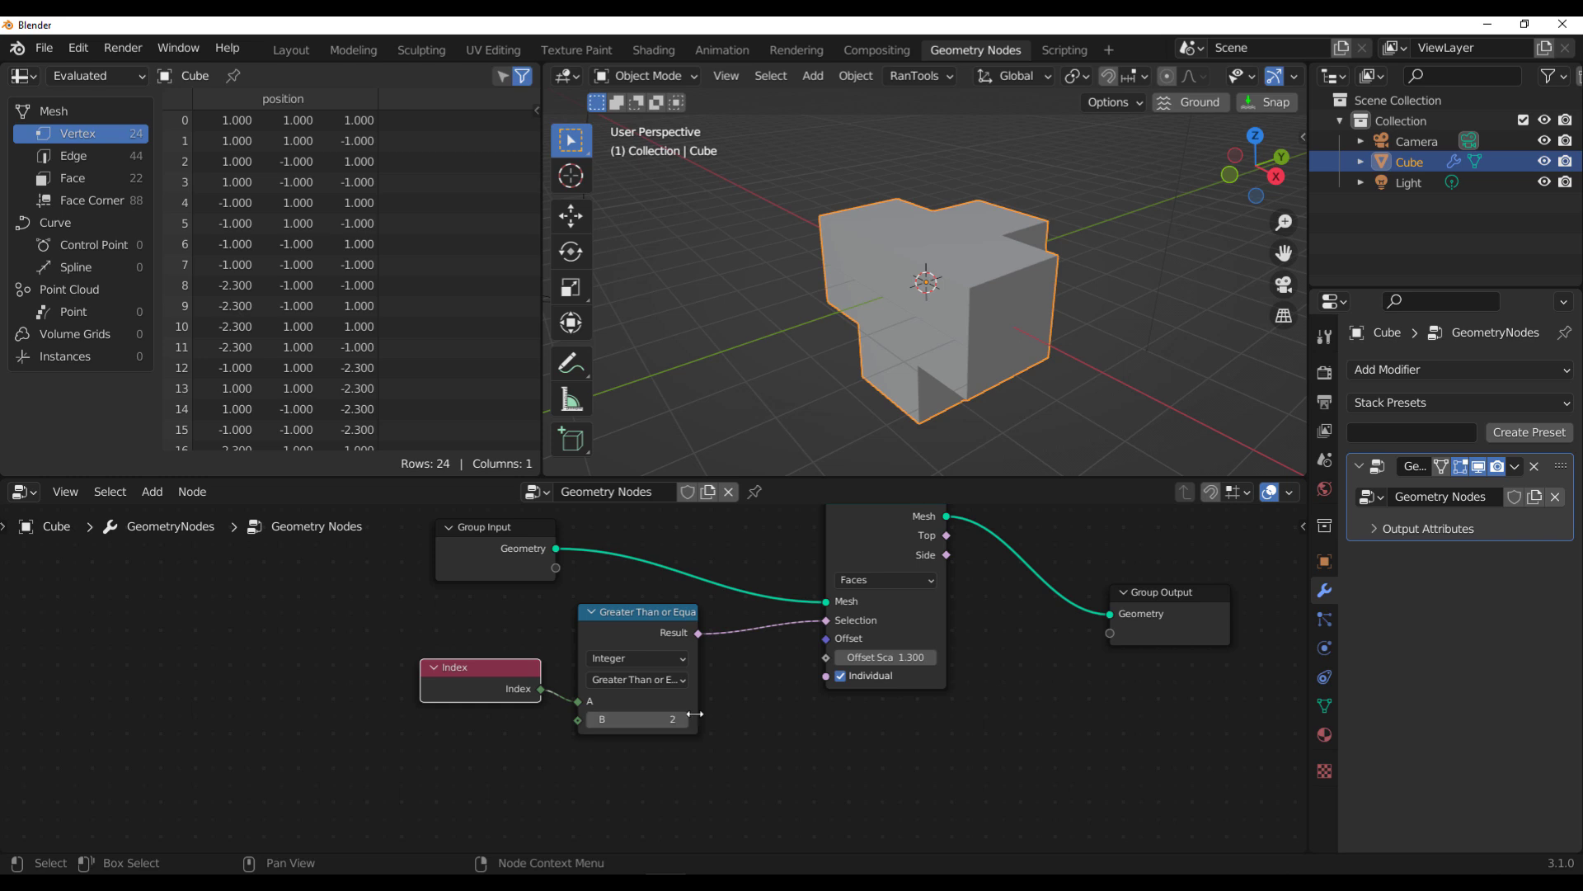
mouse_move(693, 725)
left_mouse_down()
mouse_move(643, 726)
mouse_move(687, 725)
left_mouse_up()
scroll(950, 336, "down", 5)
middle_click_drag(1024, 317, 820, 308)
scroll(828, 320, "up", 7)
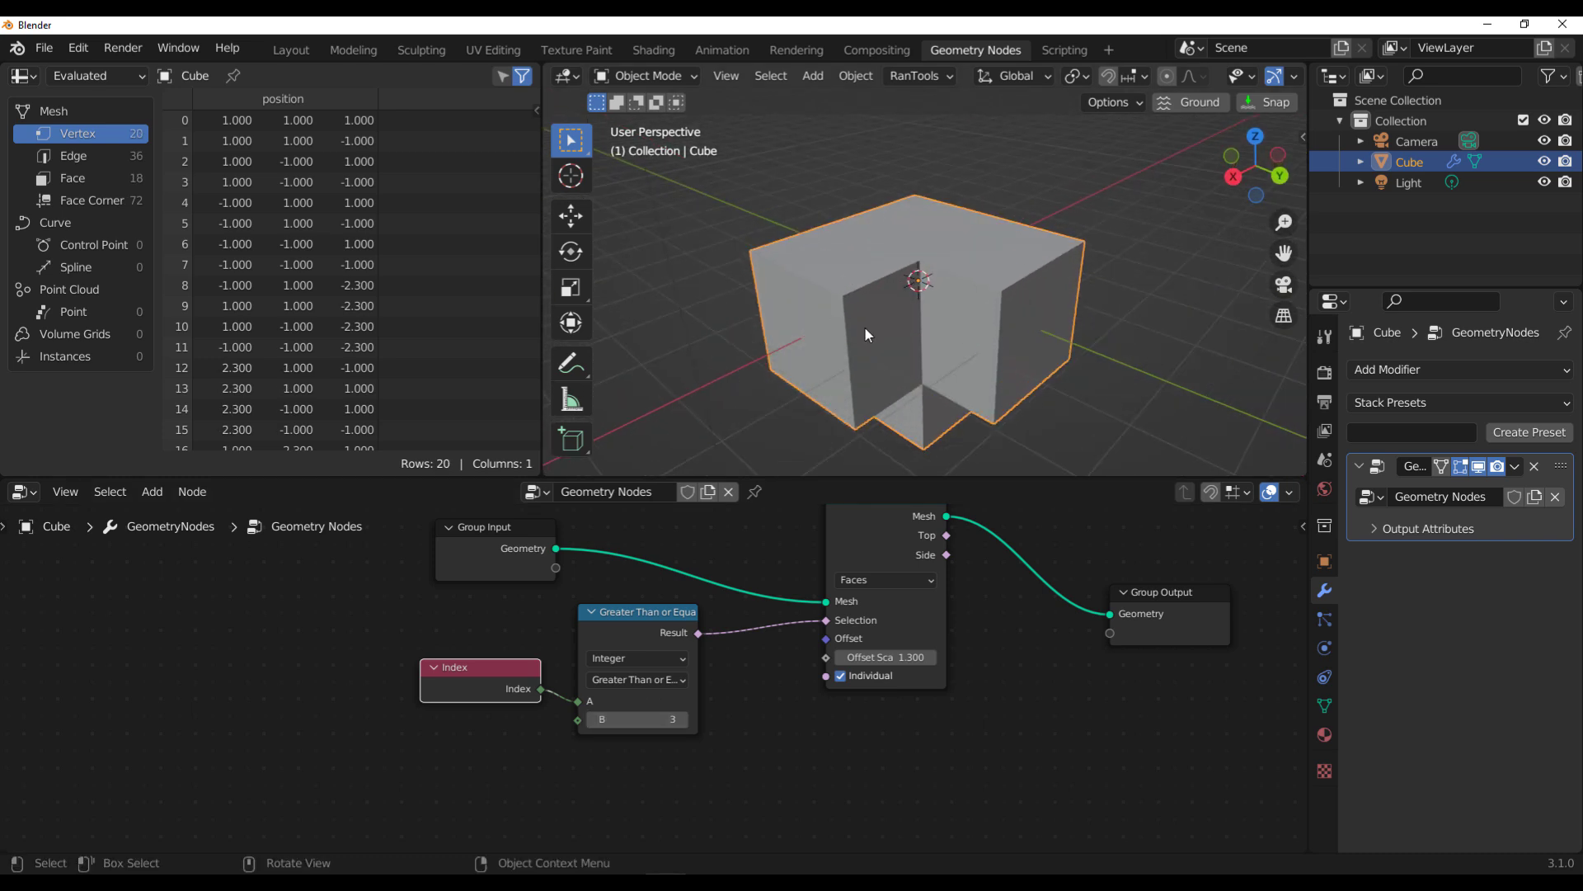
left_click_drag(651, 719, 623, 719)
left_click(592, 719)
left_click(591, 719)
Step: Enter the threshold value directly and move Group Output further right
left_click(638, 721)
key("Return")
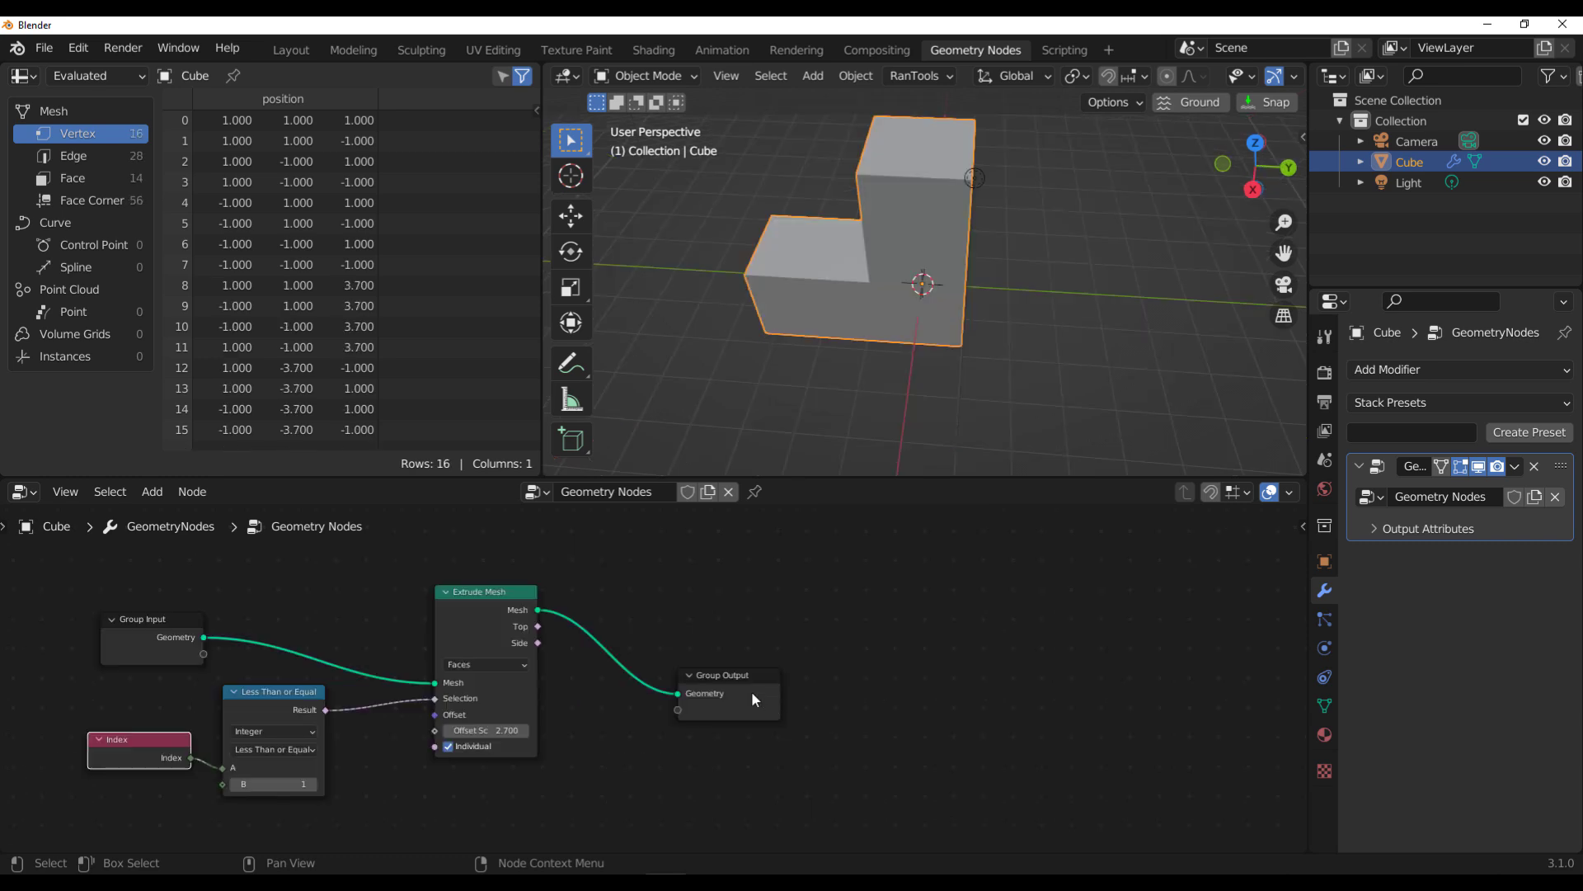
left_click_drag(750, 691, 1003, 666)
Step: Add a Delete Geometry node linked from the Extrude Mesh output
left_click(462, 611)
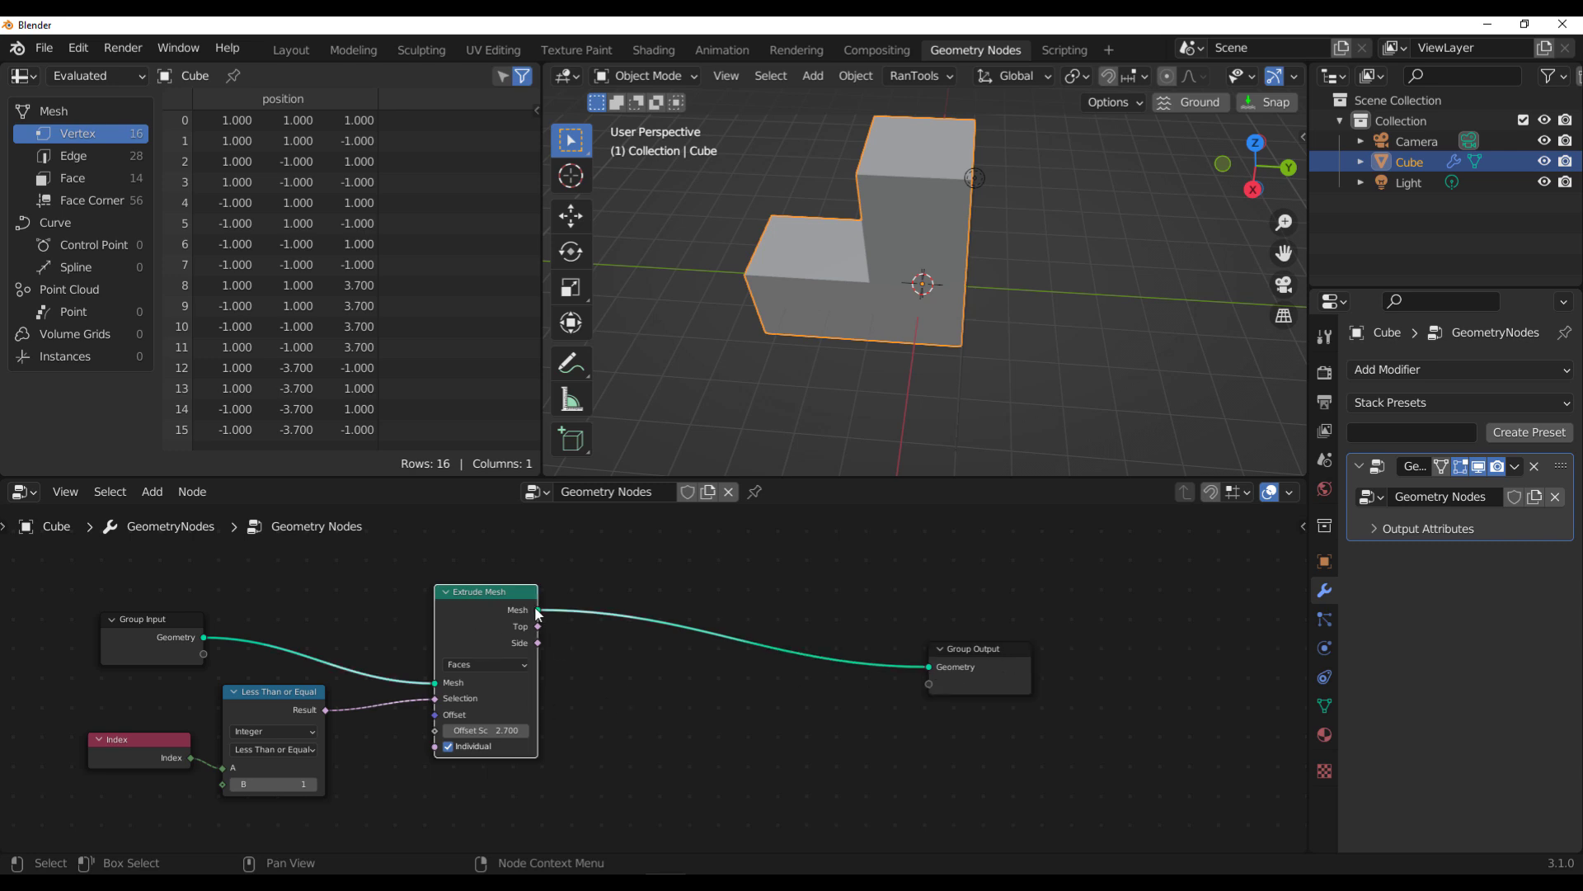
left_click_drag(538, 611, 740, 565)
type("dele")
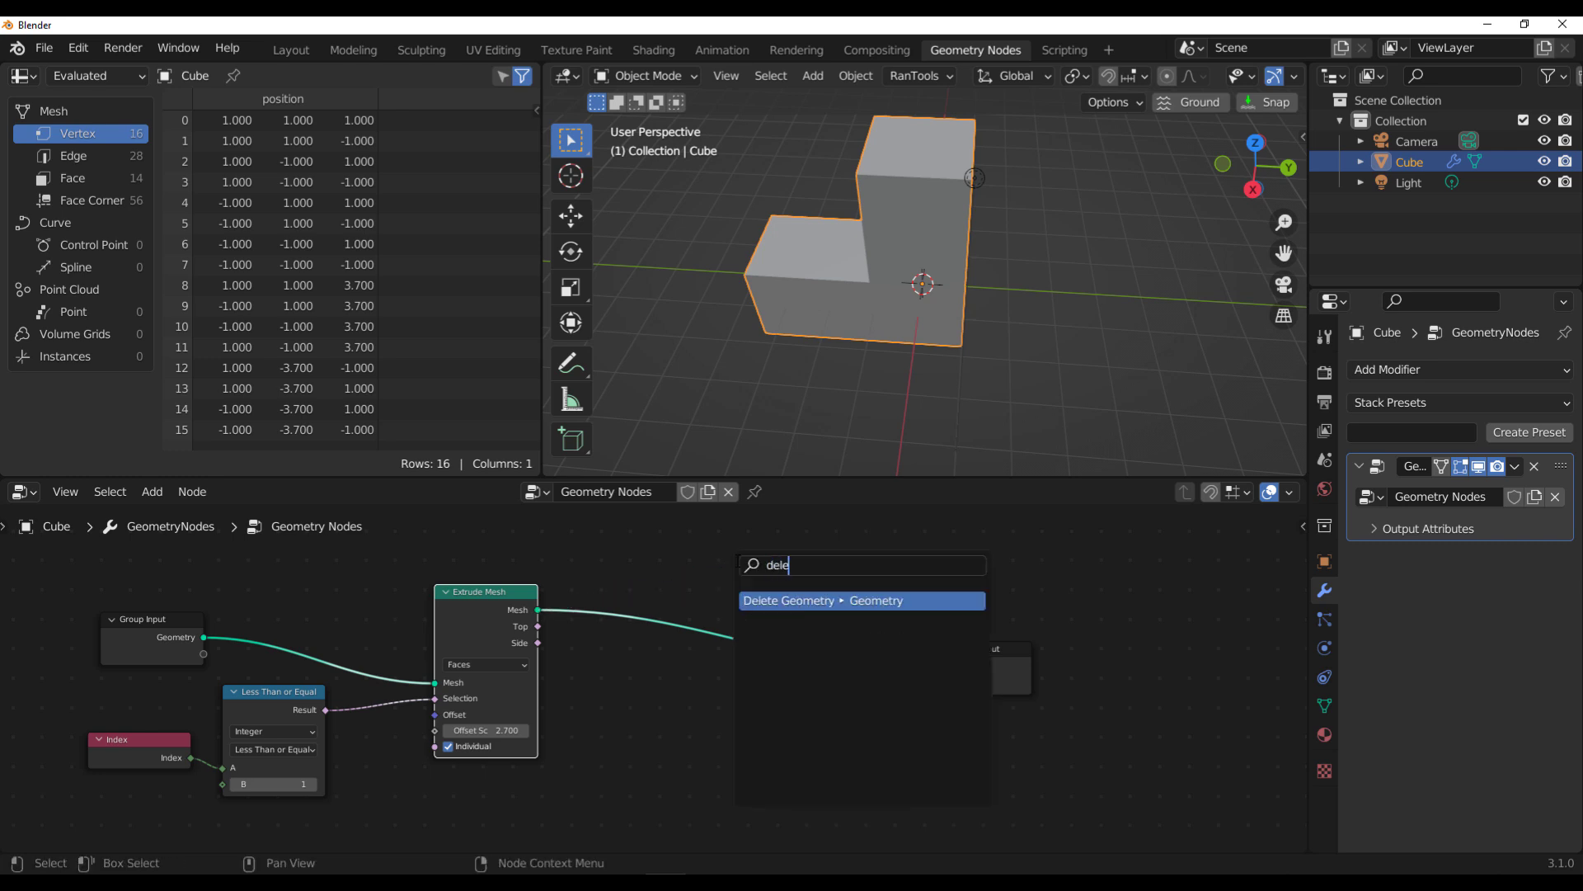
key("Return")
left_click(711, 685)
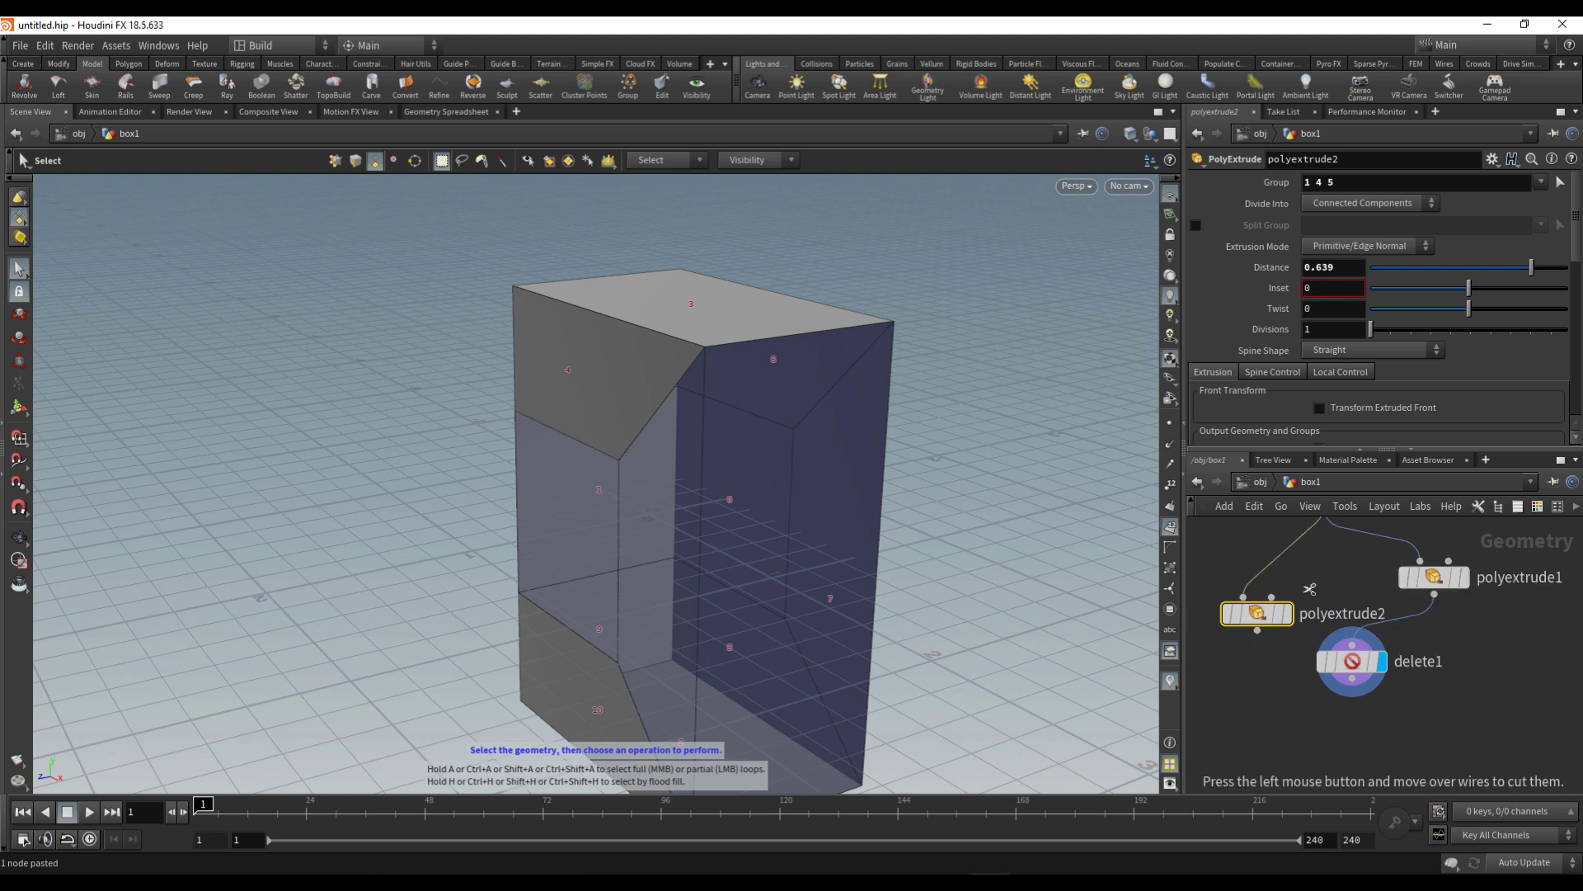
Step: Place polyextrude2 under delete1 and set its distance to 0.639
left_click(1336, 742)
left_click_drag(1468, 267, 1530, 274)
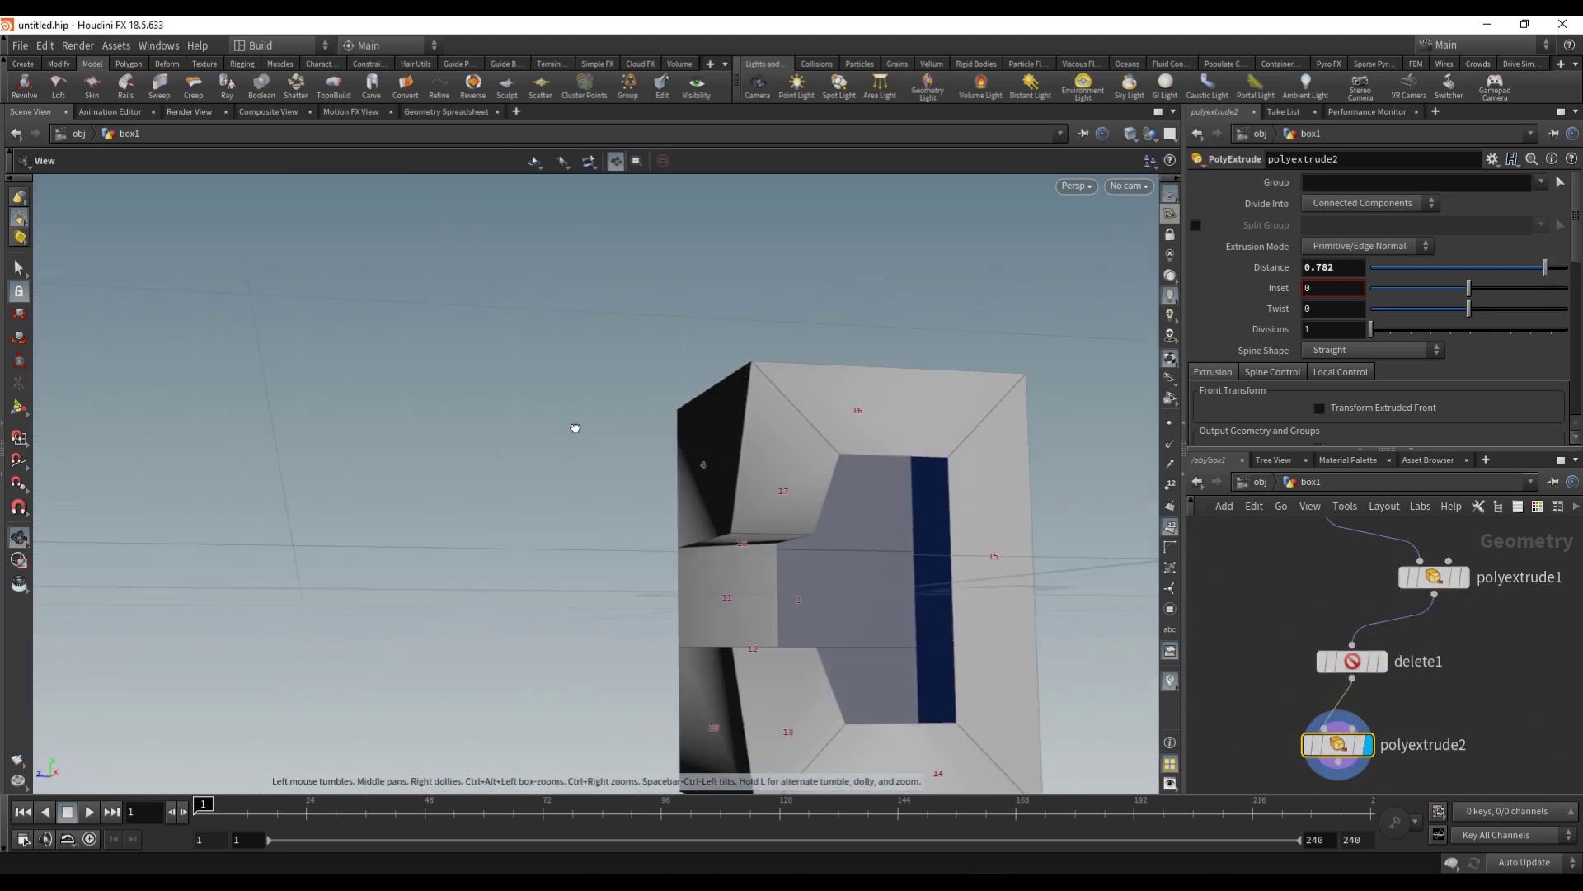
scroll(920, 574, "down", 5)
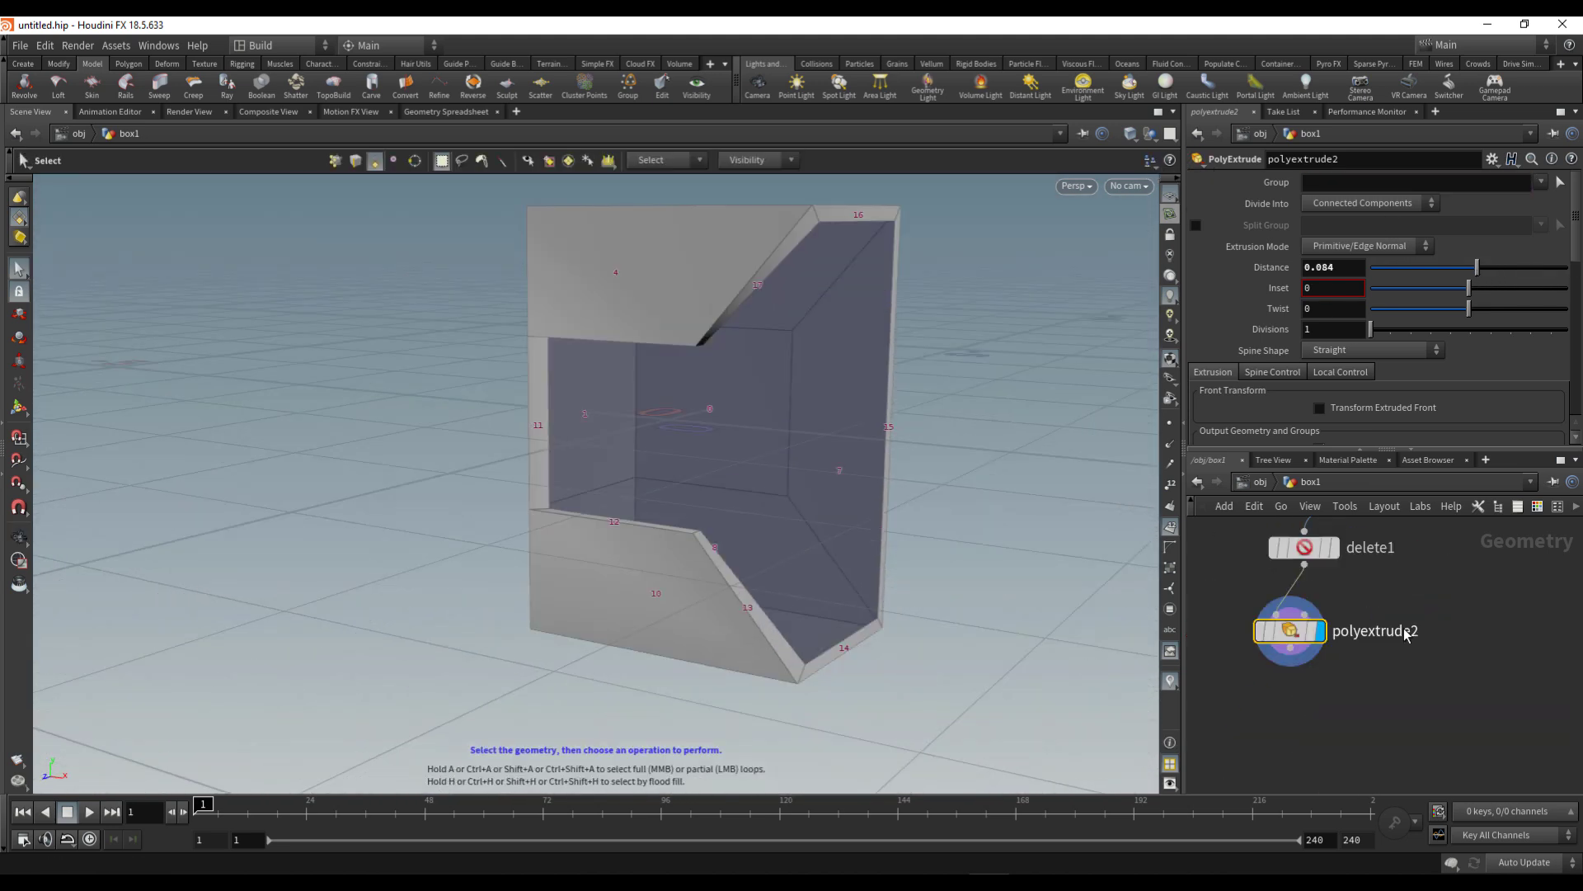
Step: Add an Edge Cusp node below polyextrude2, then reposition Blender's Delete Geometry node
key("Tab")
type("edge")
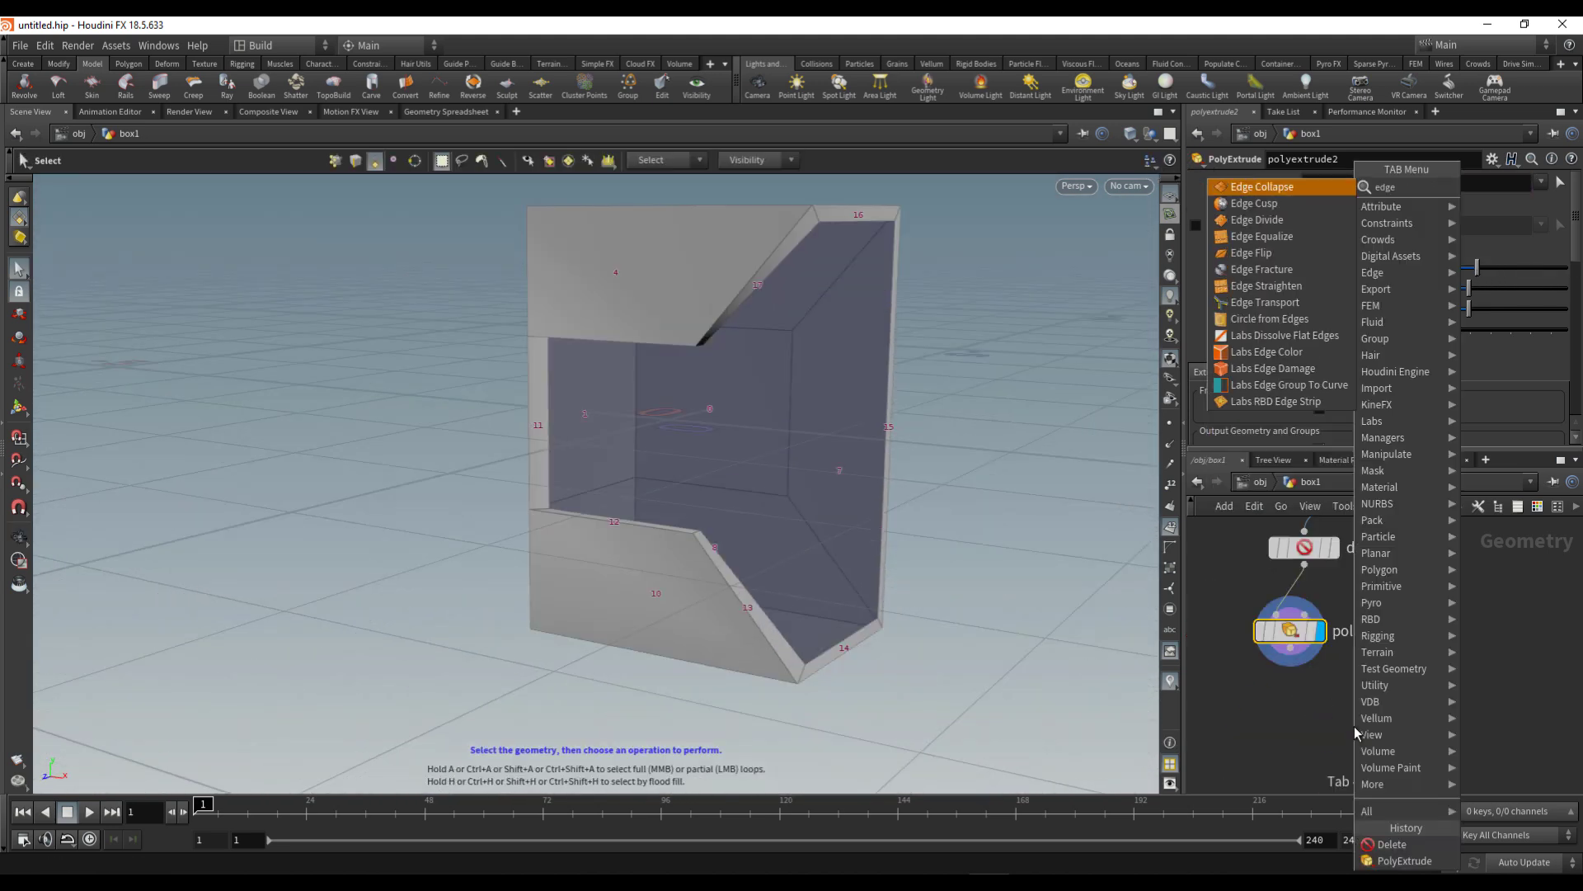
key("Return")
key("Return")
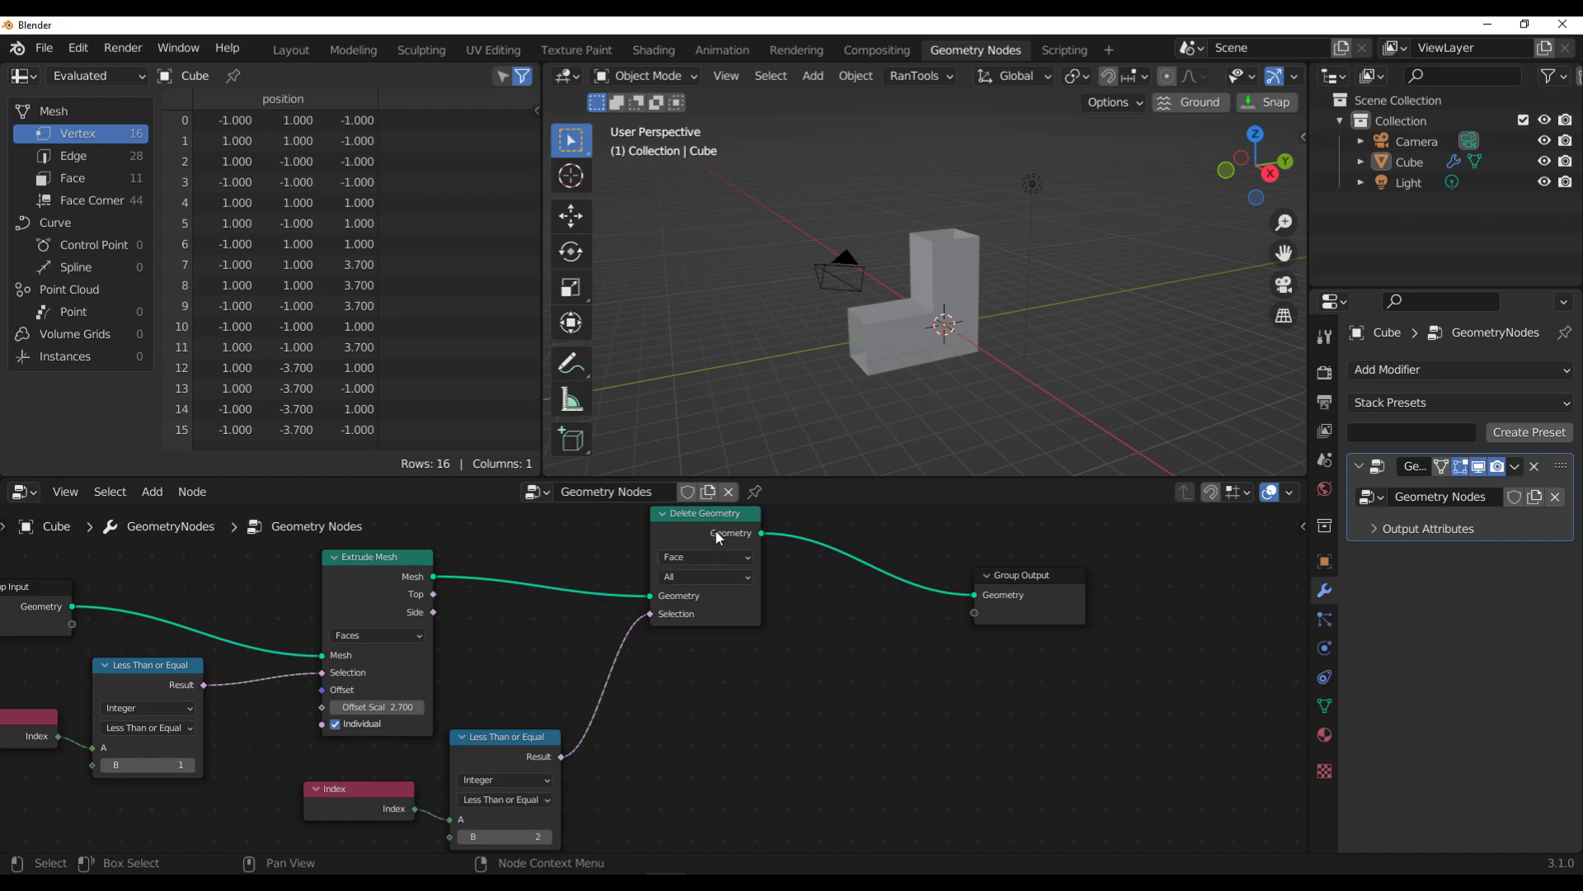
left_click_drag(720, 538, 709, 552)
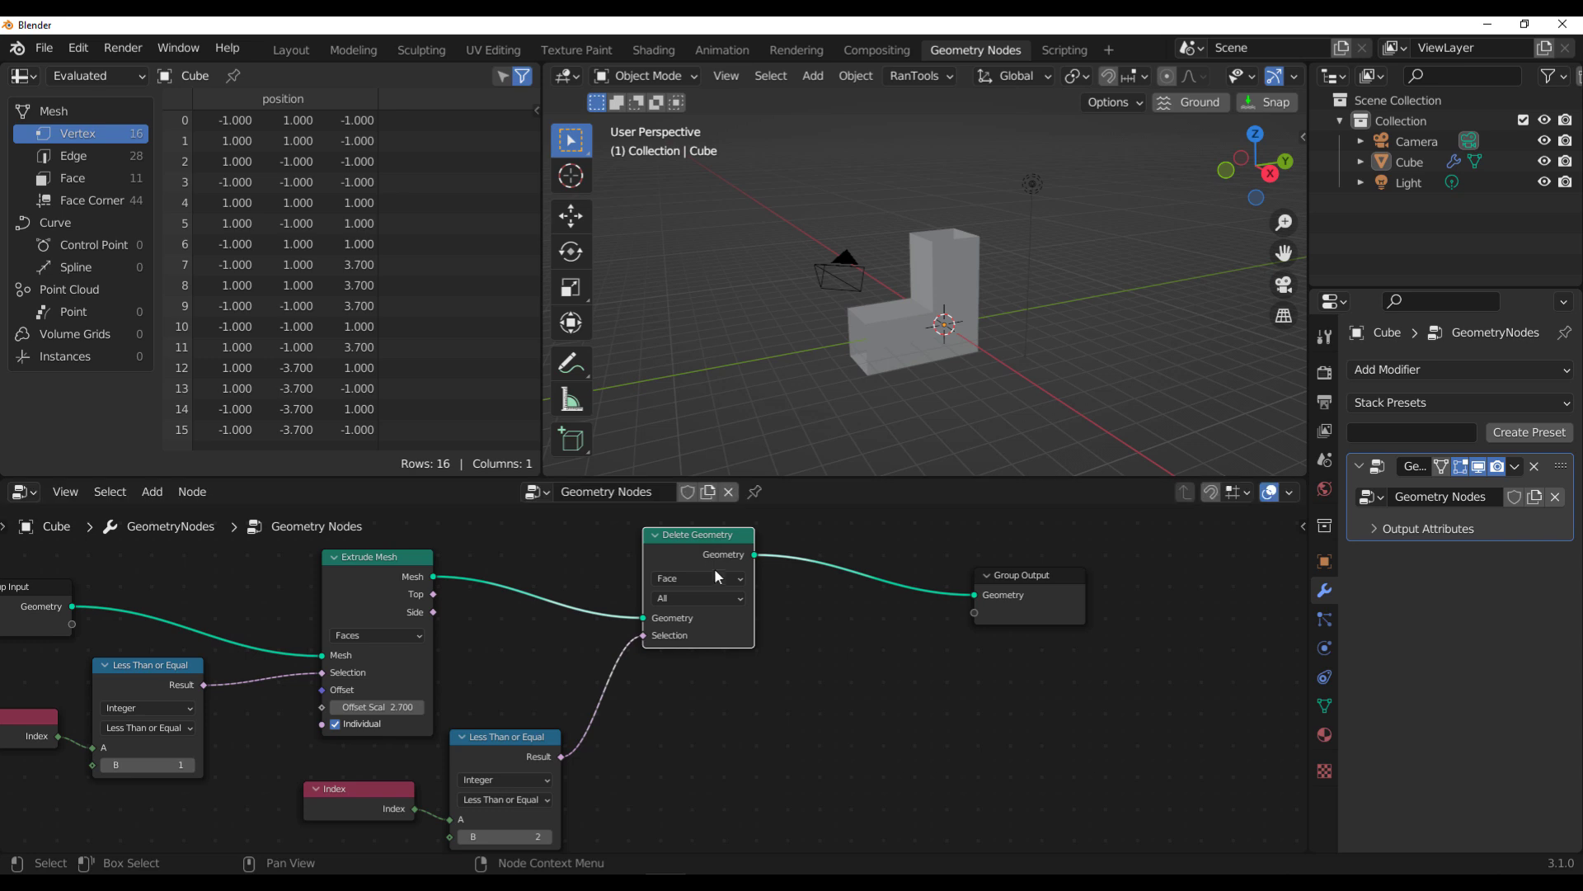
Step: Set Delete Geometry to Point and try thresholds 3 and 4 before lowering it again
left_click(716, 576)
left_click(713, 592)
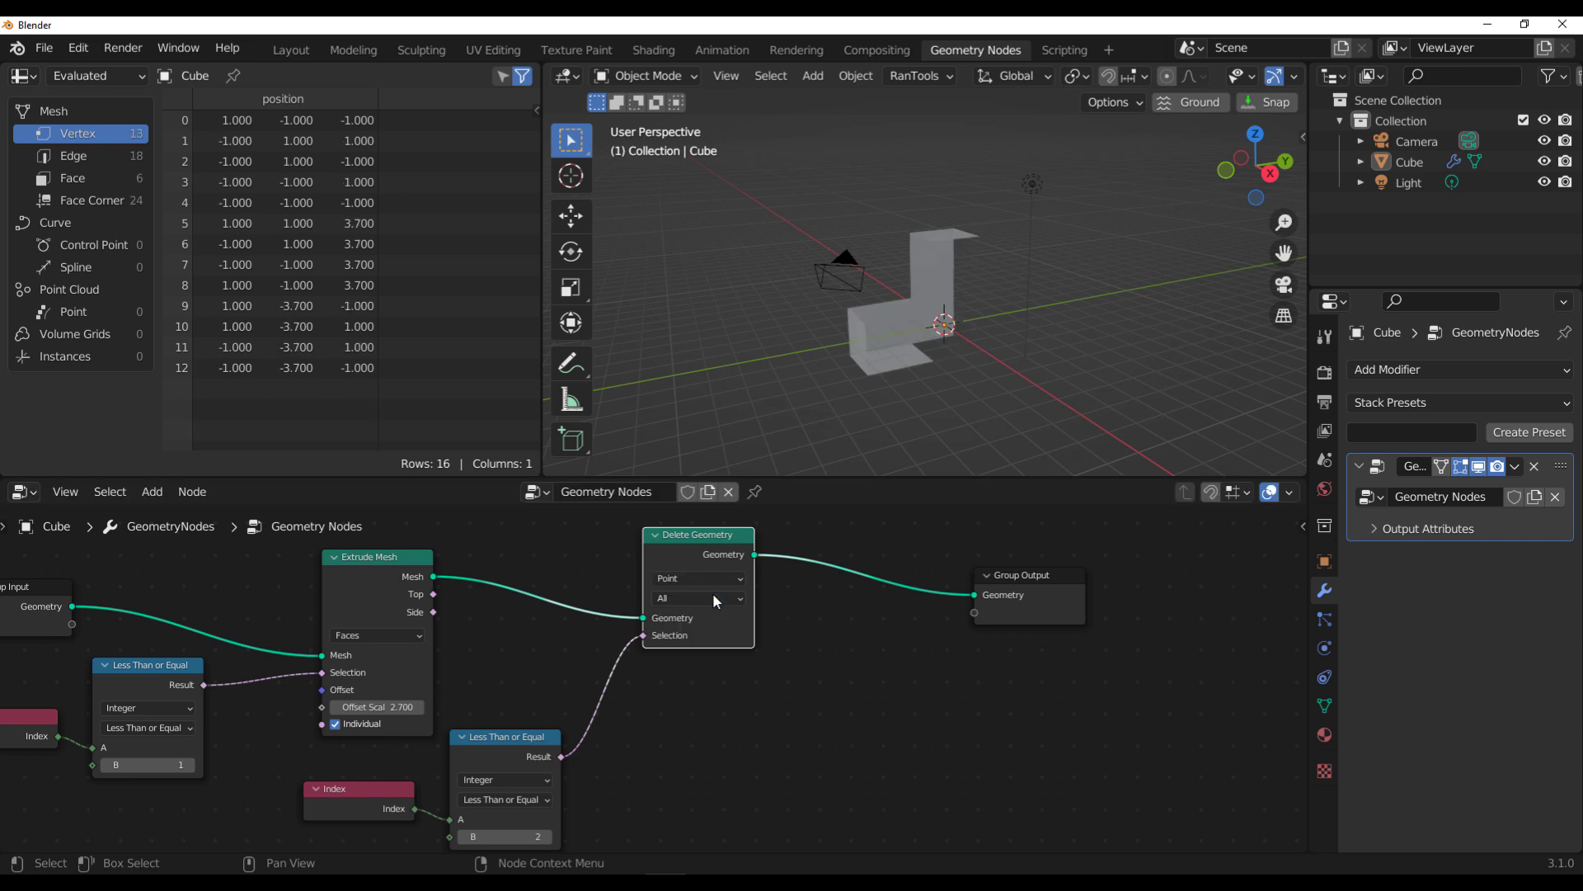
middle_click_drag(661, 788, 748, 663)
scroll(651, 709, "up", 2)
left_click(634, 715)
left_click(634, 715)
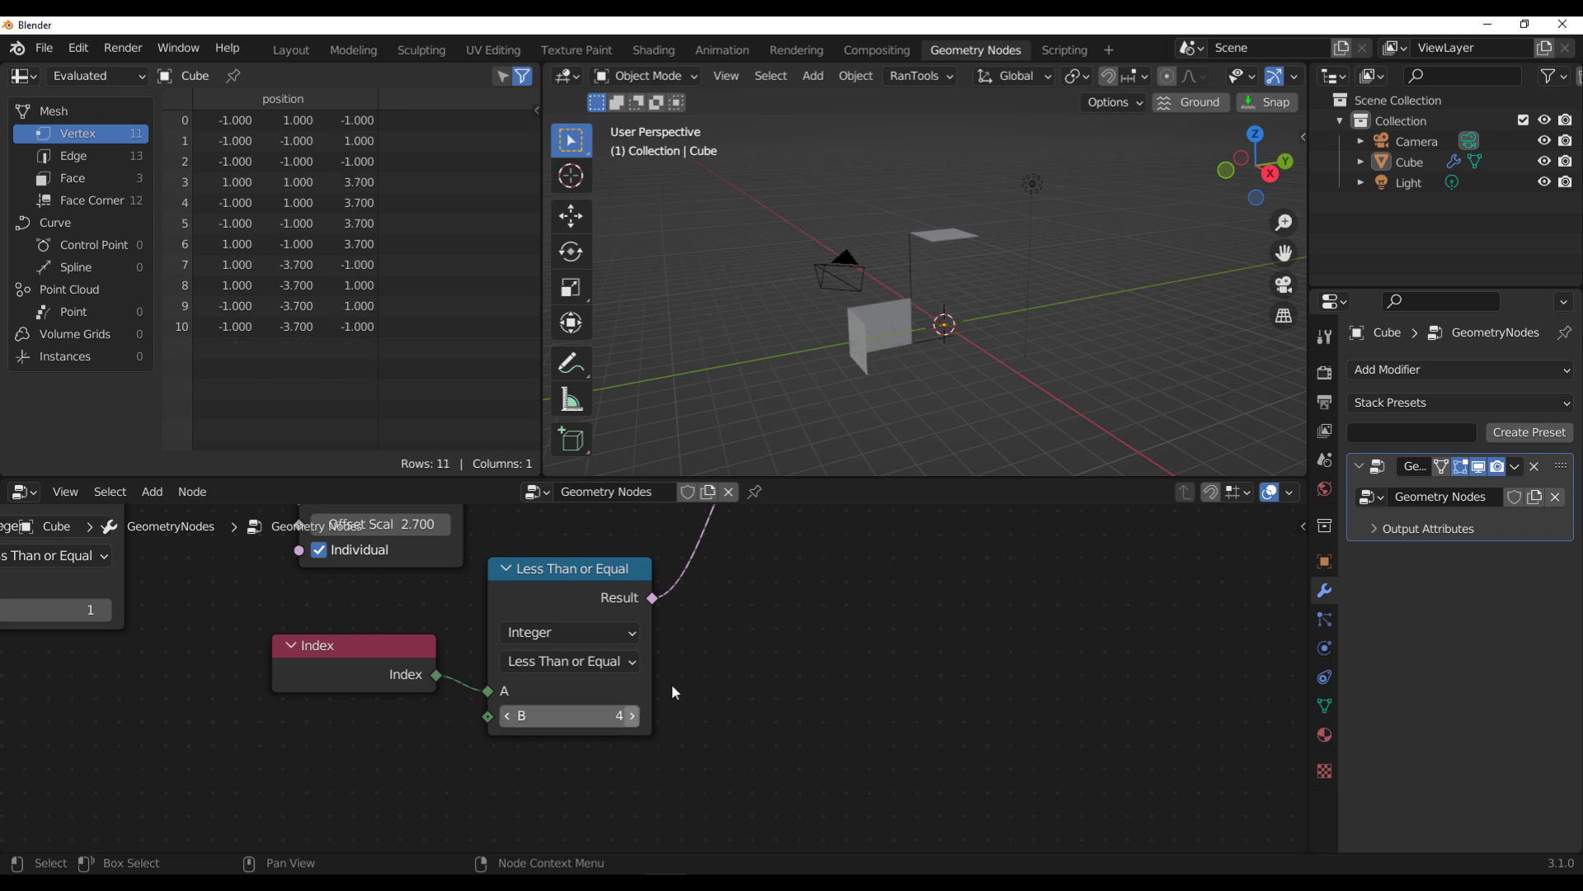
left_click(508, 723)
left_click(508, 724)
middle_click_drag(755, 672, 623, 873)
Step: Switch Delete Geometry's domain to Edge and inspect the result
left_click(740, 534)
left_click(780, 588)
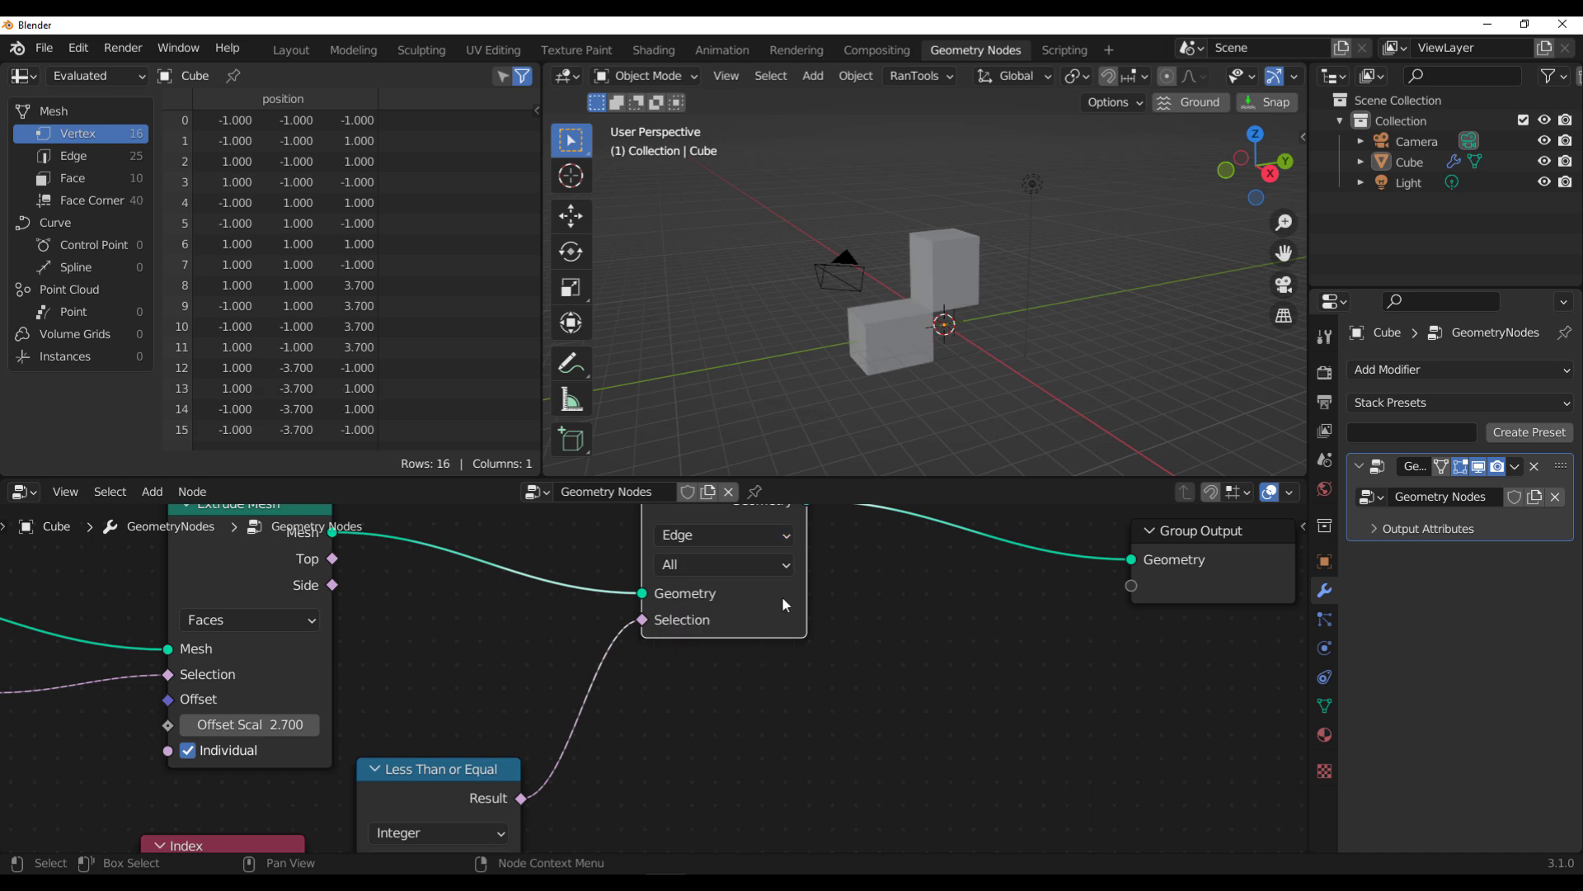
middle_click_drag(712, 687, 793, 545)
scroll(793, 545, "down", 1)
middle_click_drag(699, 650, 601, 847)
scroll(601, 848, "down", 1)
Step: Switch Delete Geometry's domain to Face and raise the threshold to 3
left_click(710, 620)
left_click(691, 688)
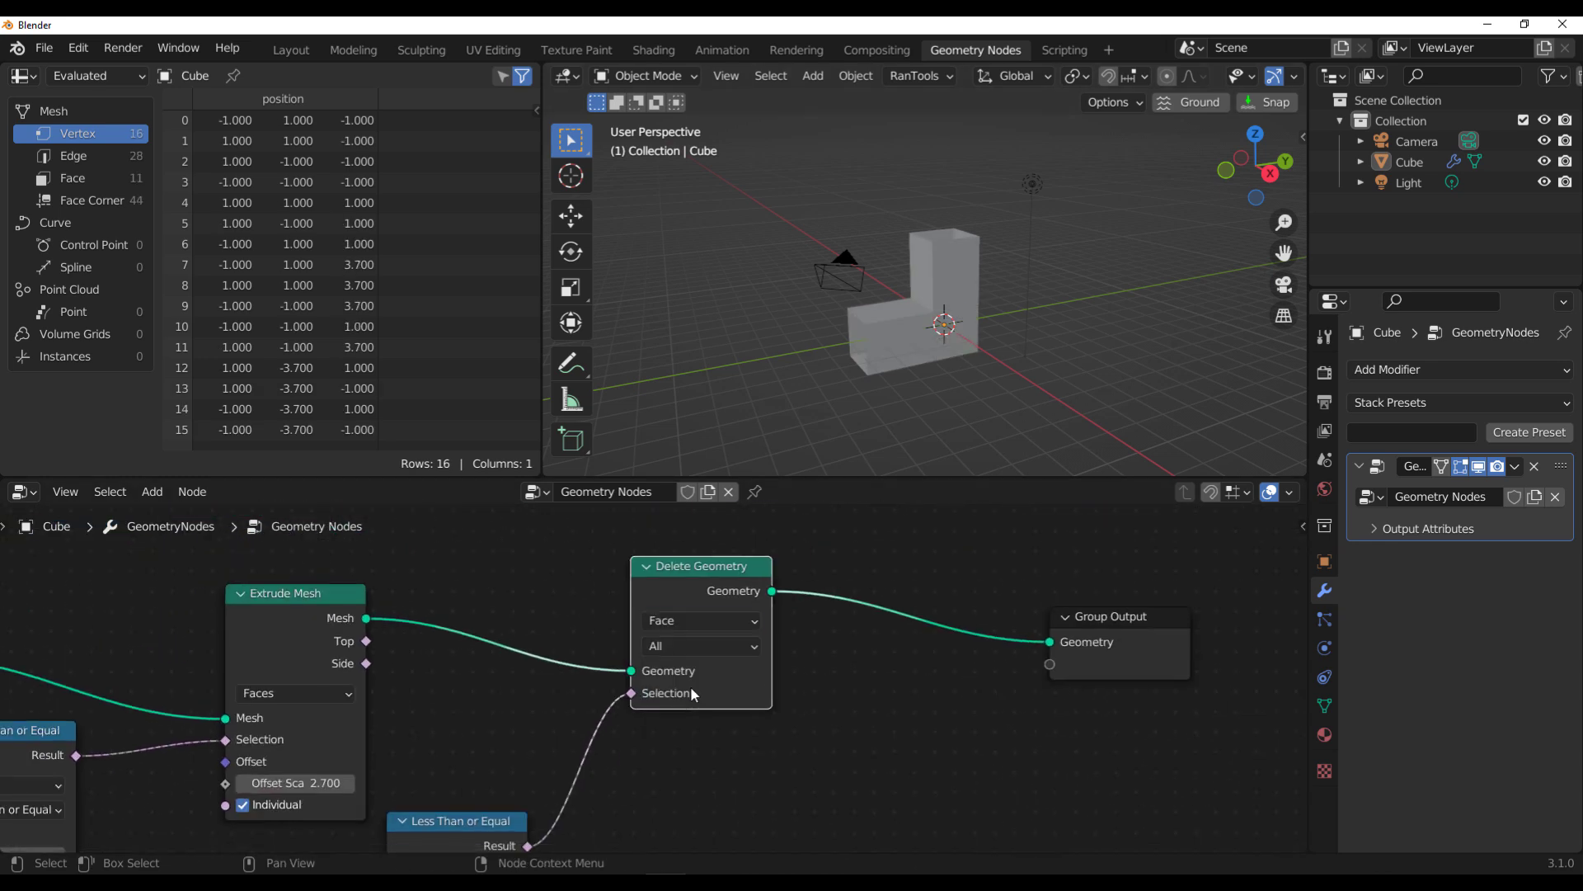
middle_click_drag(639, 803, 714, 623)
left_click(586, 767)
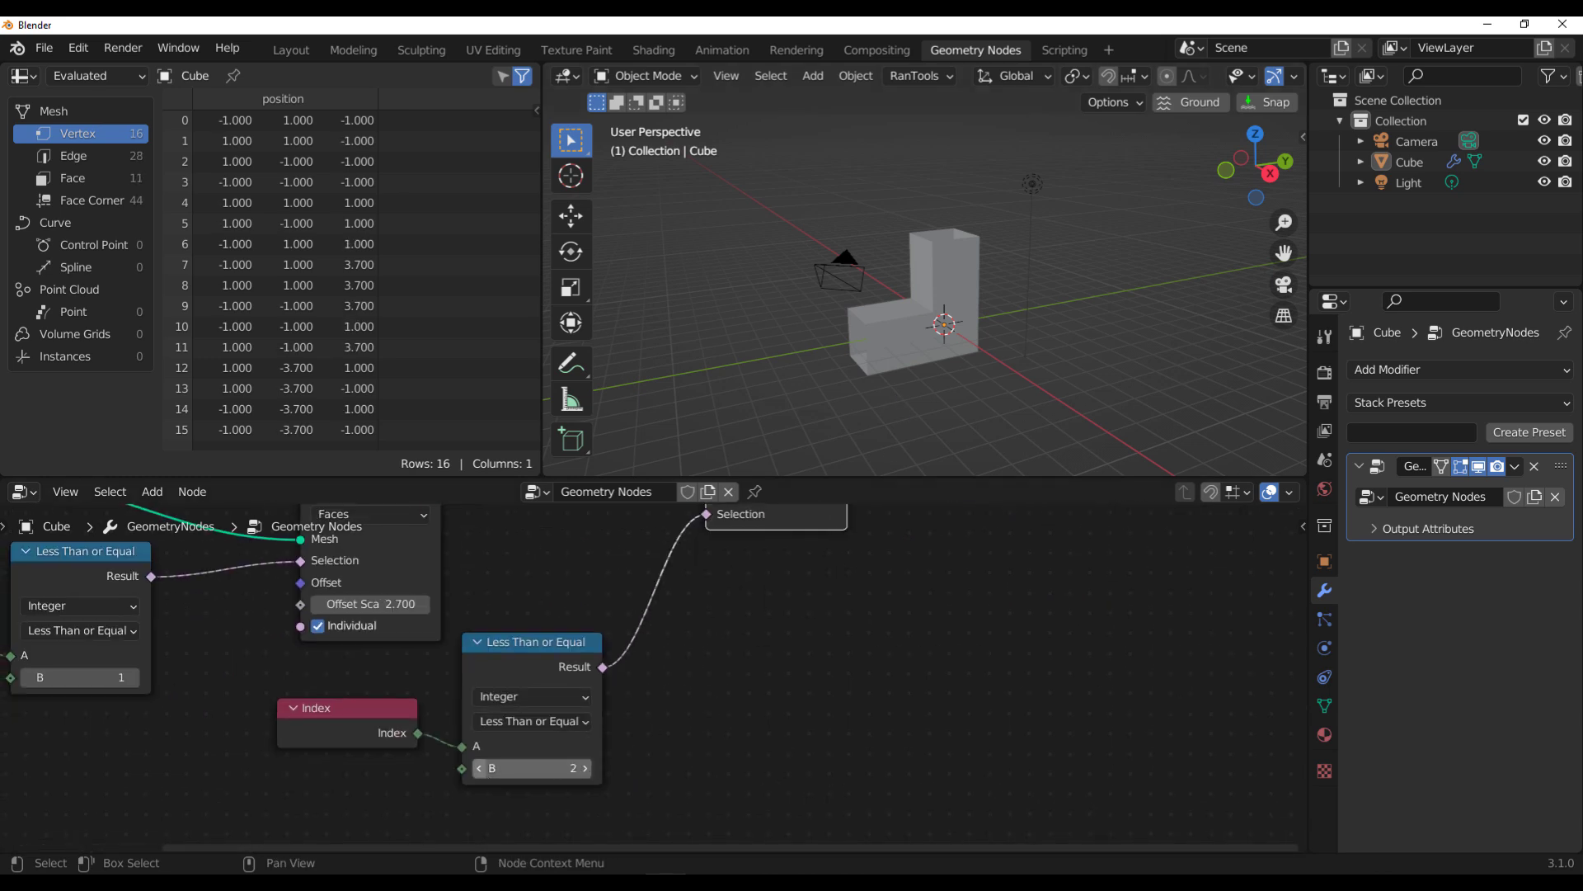
Step: Pull Delete Geometry out of the chain so Extrude Mesh feeds Group Output directly
middle_click_drag(742, 658, 727, 808)
scroll(781, 674, "down", 2)
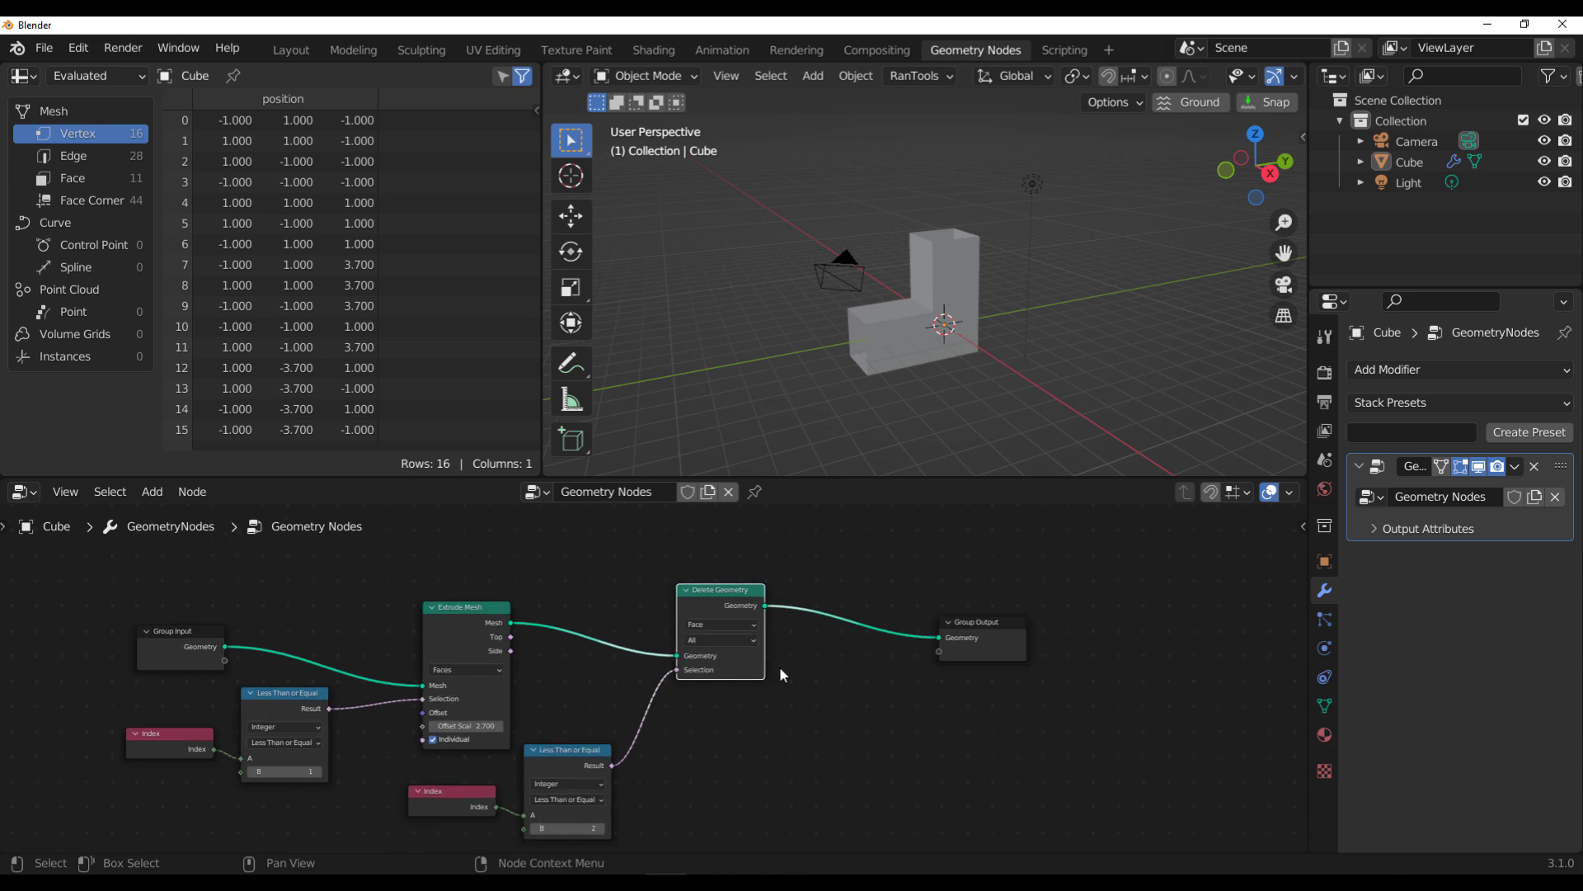
left_click_drag(721, 611, 745, 760, "alt")
scroll(510, 649, "up", 3)
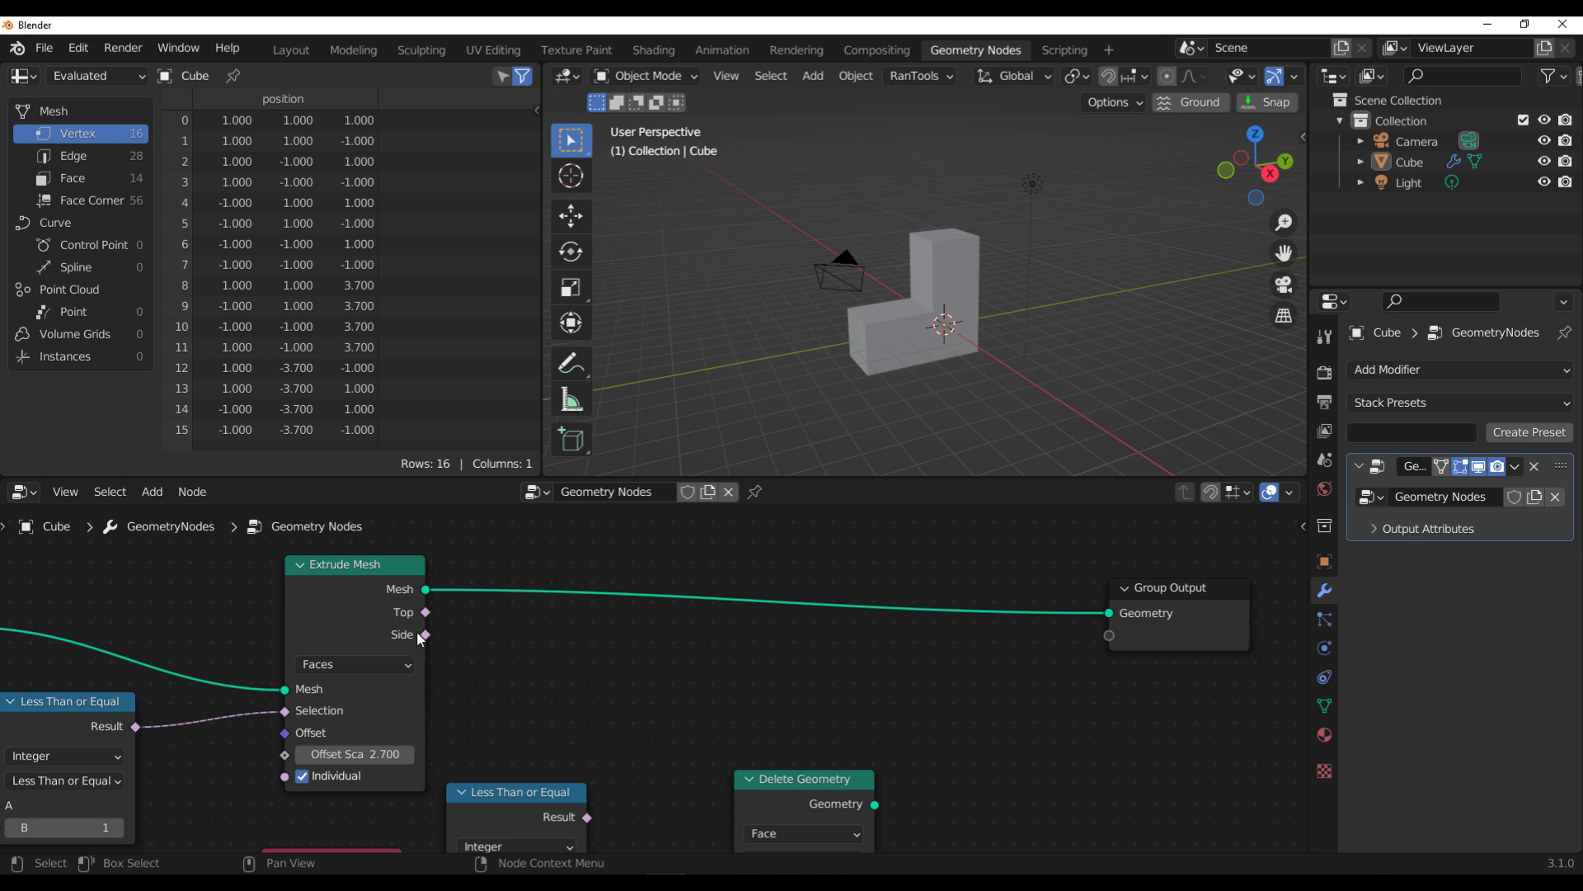
Step: Duplicate Extrude Mesh onto the link to Group Output and move the unused nodes aside
left_click(372, 616)
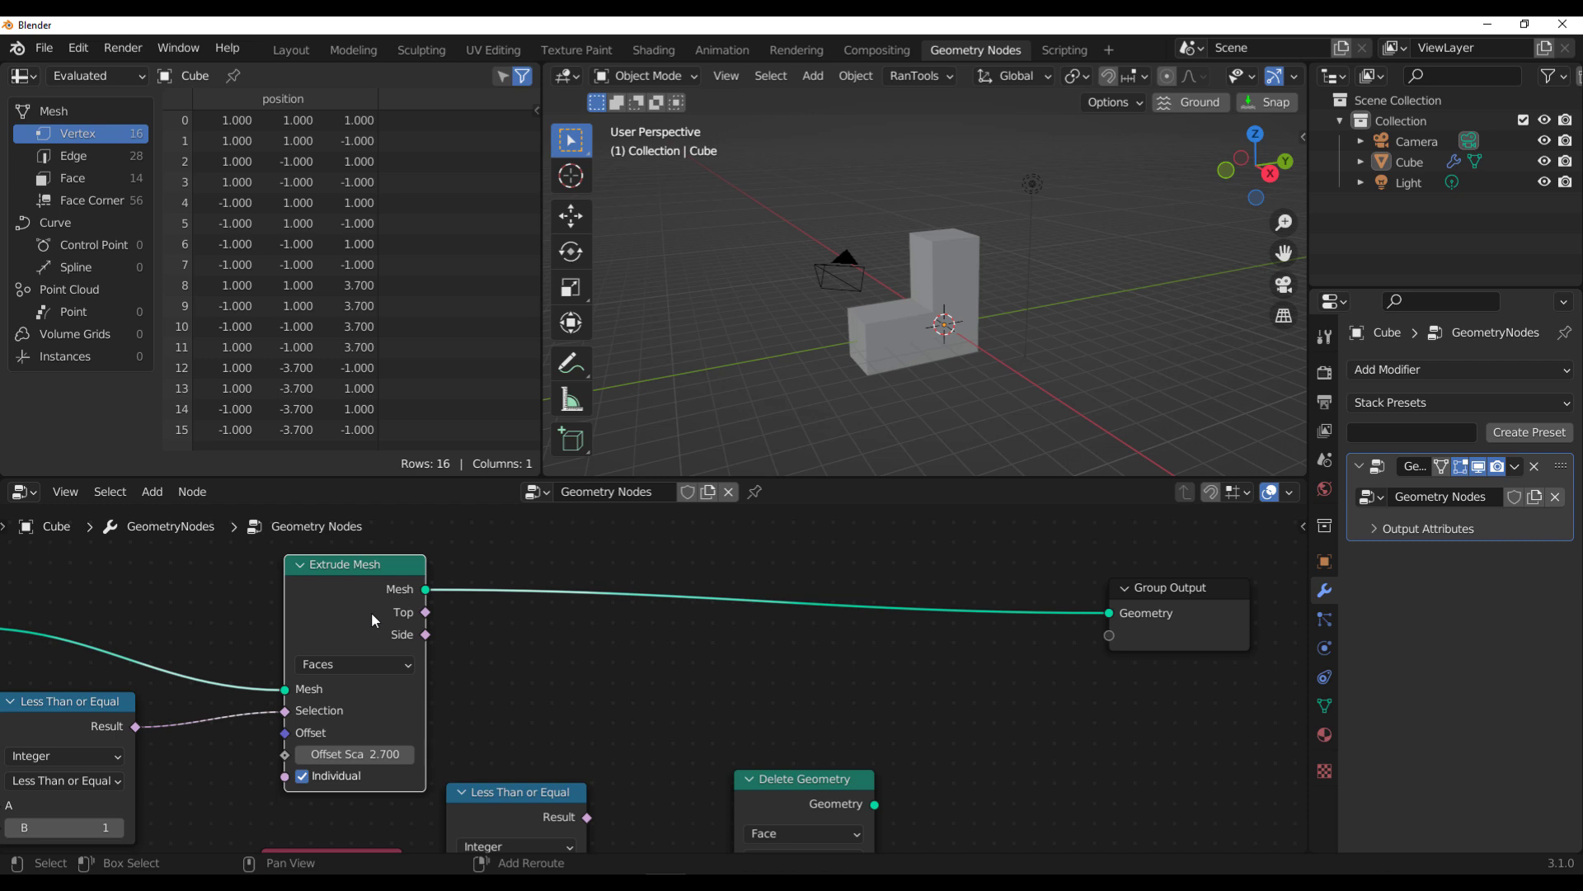
key("shift+d")
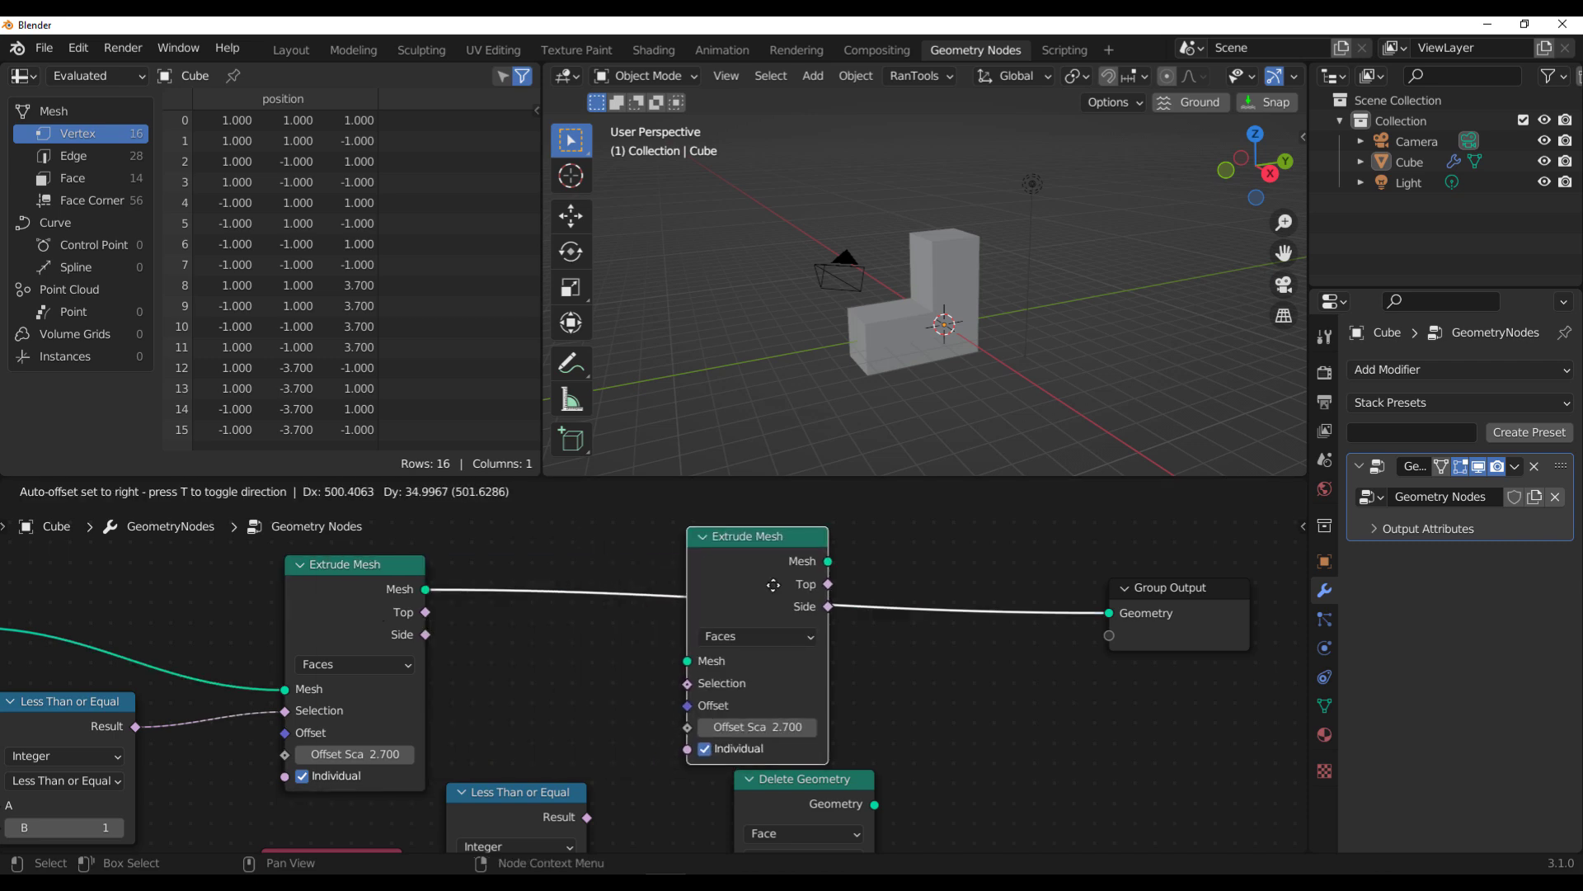
left_click(882, 678)
middle_click_drag(933, 407, 1008, 344)
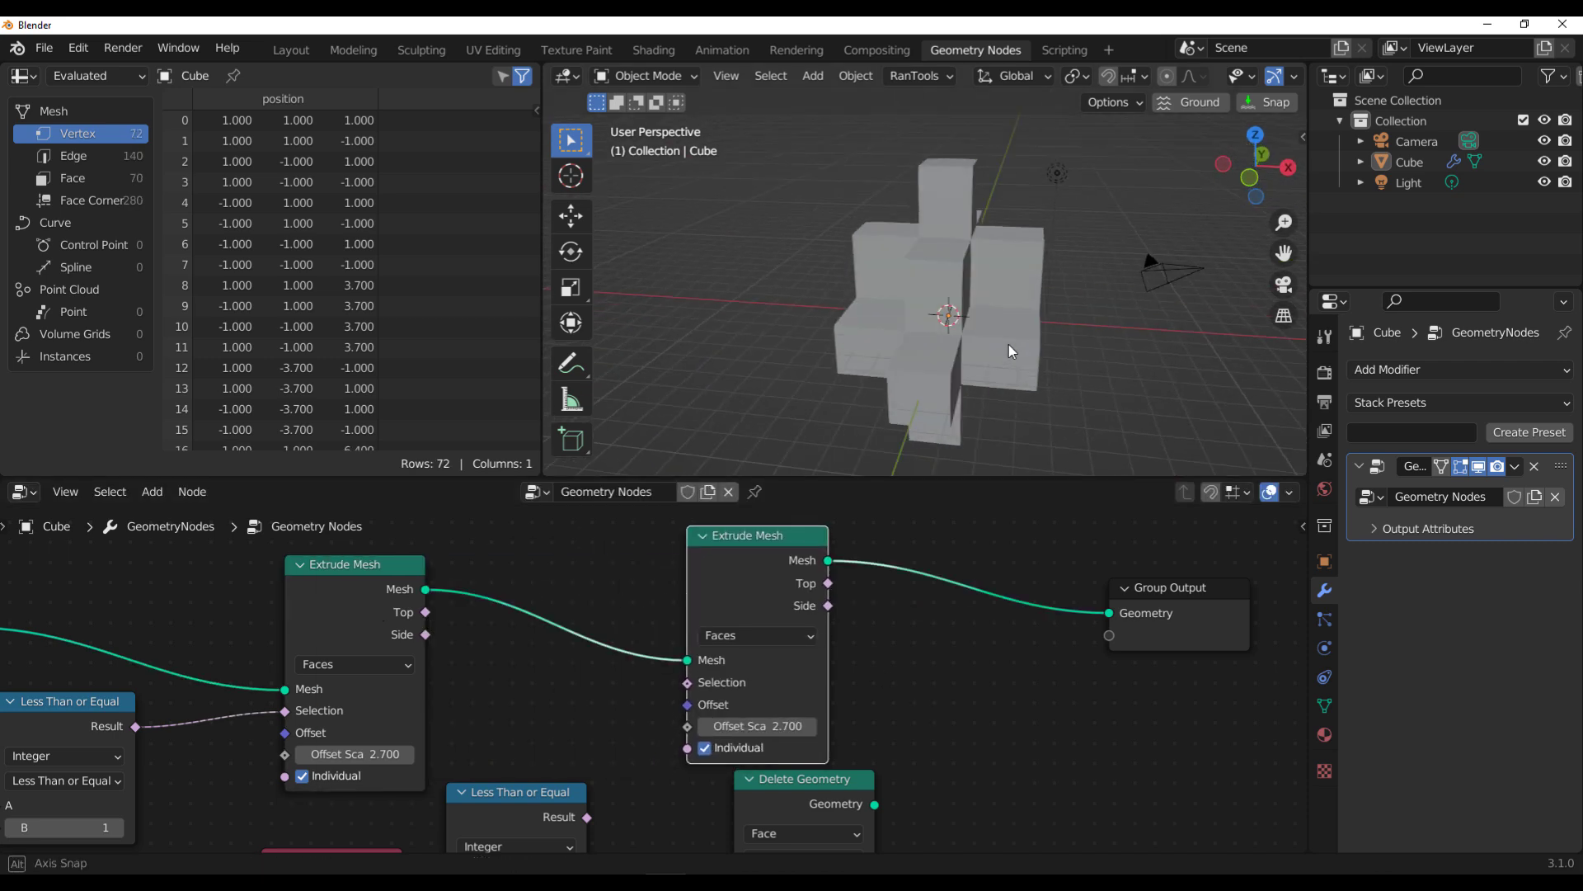
left_click_drag(812, 785, 993, 862)
middle_click_drag(1036, 379, 1062, 323)
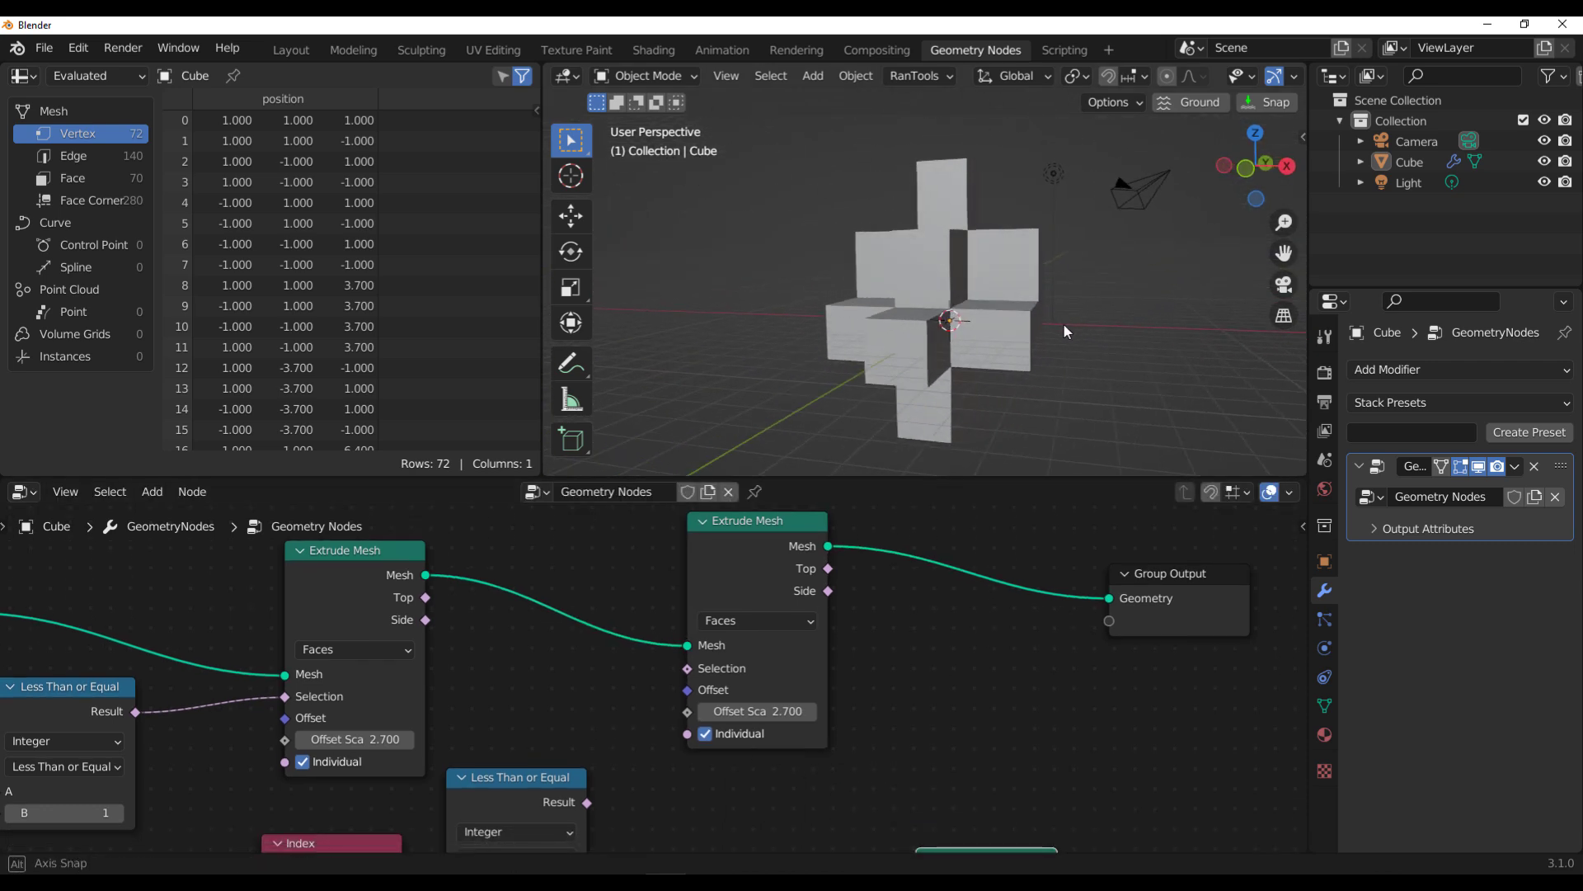
left_click_drag(529, 797, 539, 860)
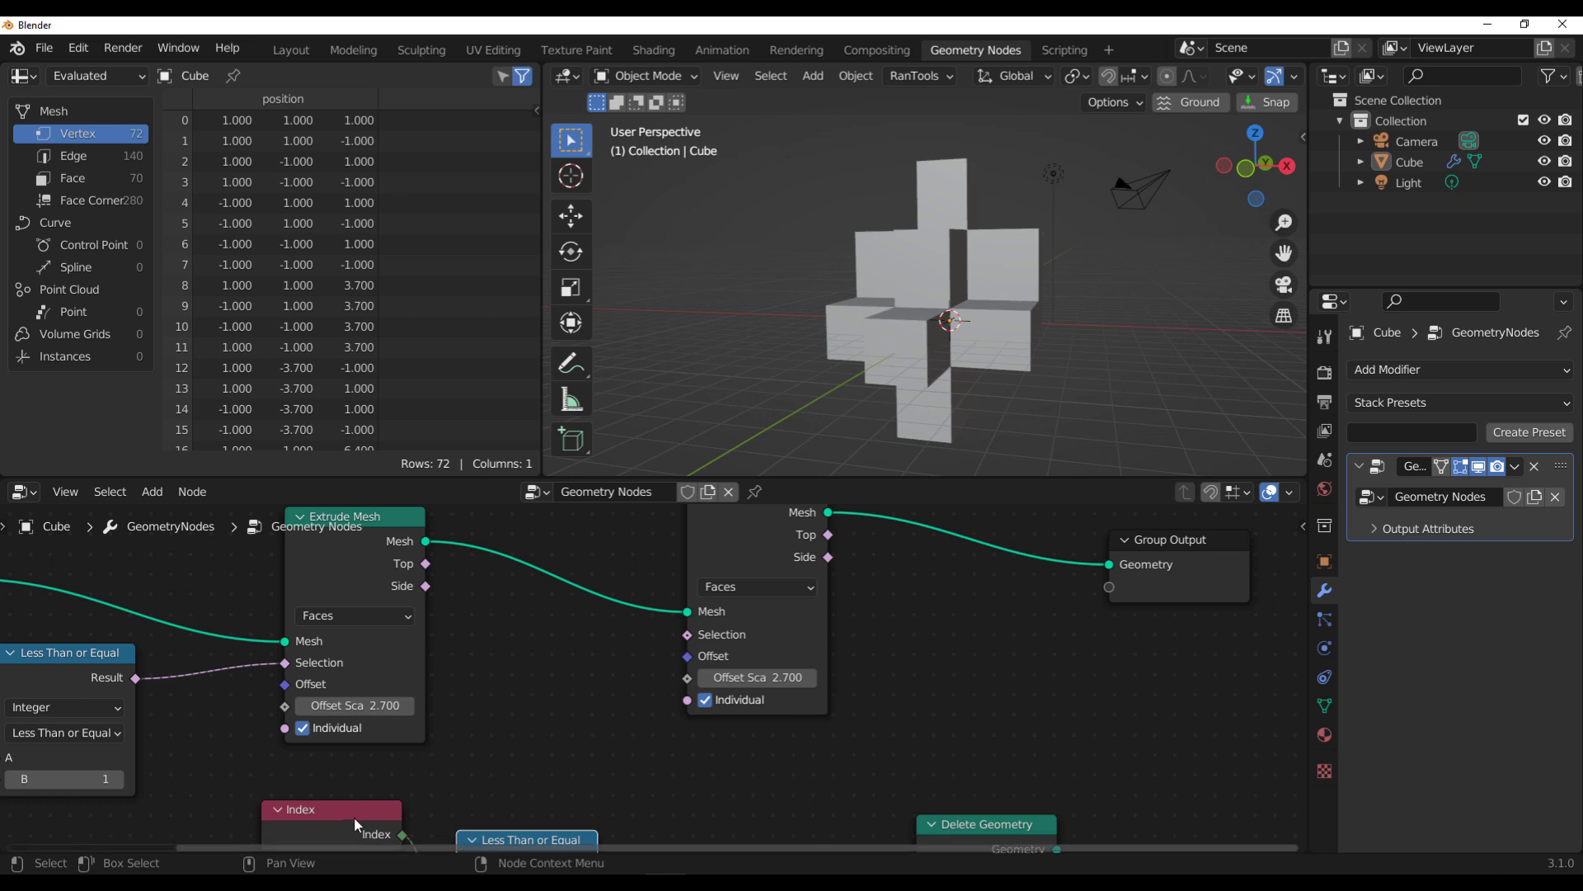
left_click_drag(353, 826, 343, 849)
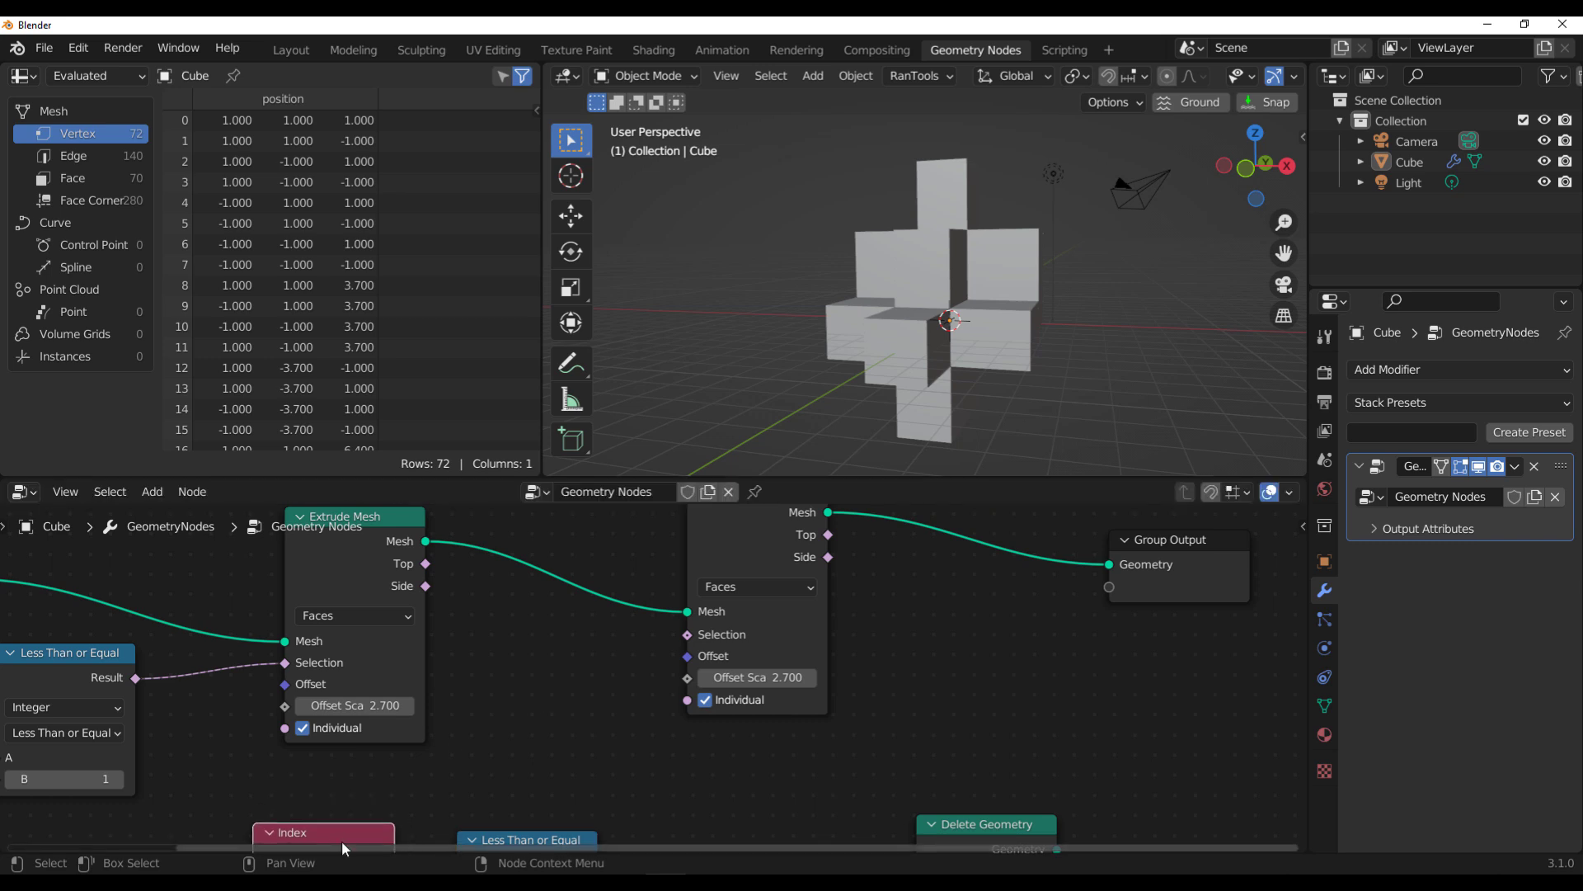
Step: Toggle Individual off and back on for both extrusions and adjust the second one's Offset
left_click(705, 700)
middle_click_drag(817, 355, 982, 382)
left_click_drag(757, 677, 669, 679)
left_click(303, 727)
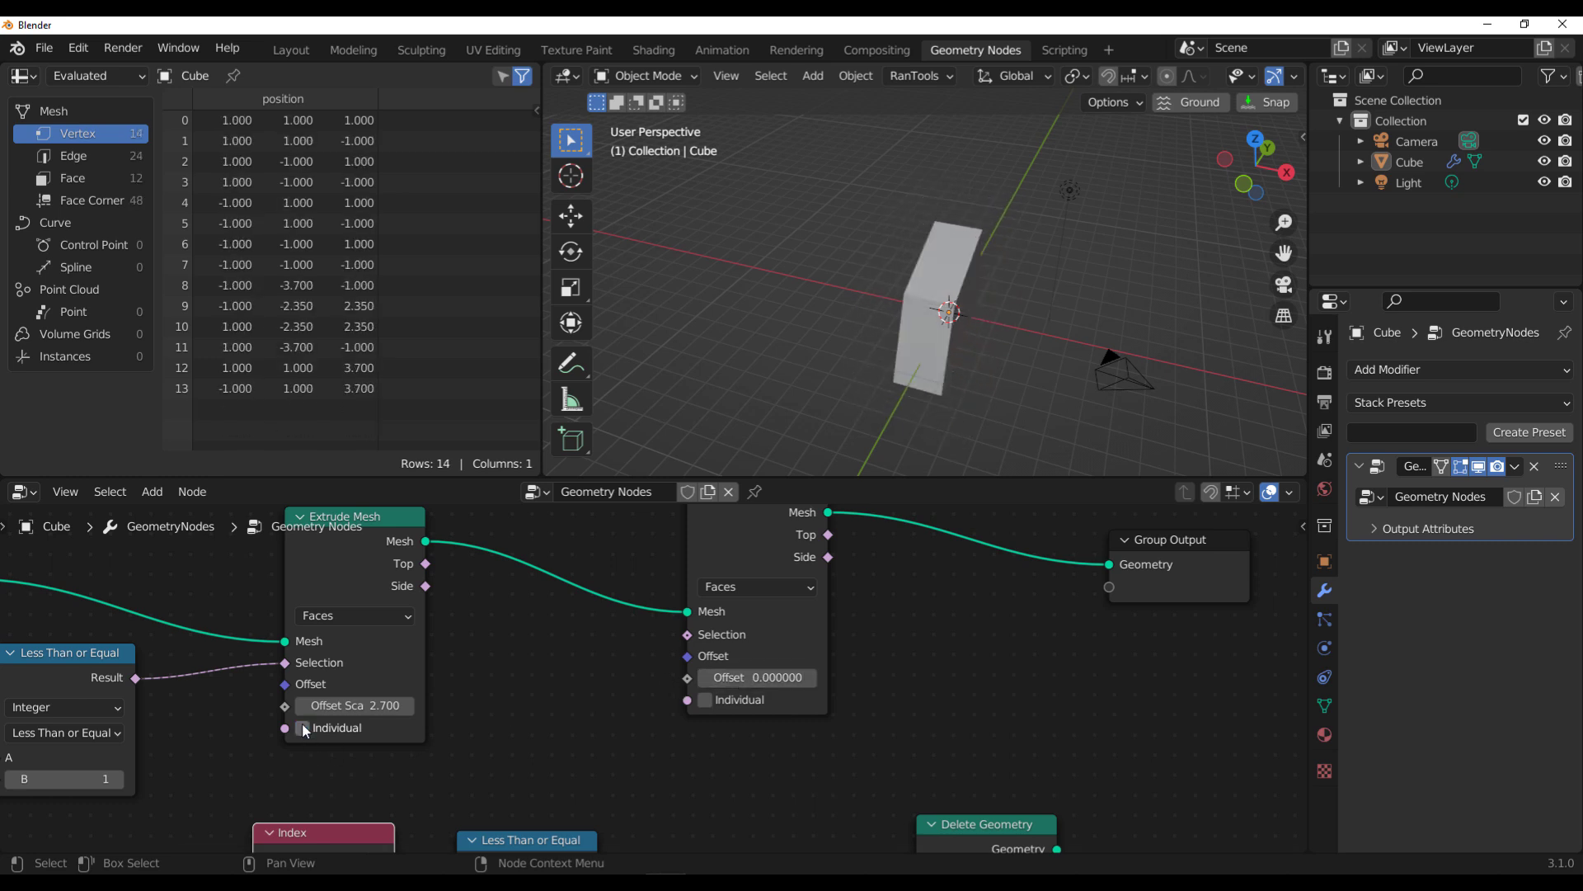
middle_click_drag(1021, 316, 938, 309)
left_click(302, 727)
left_click(705, 699)
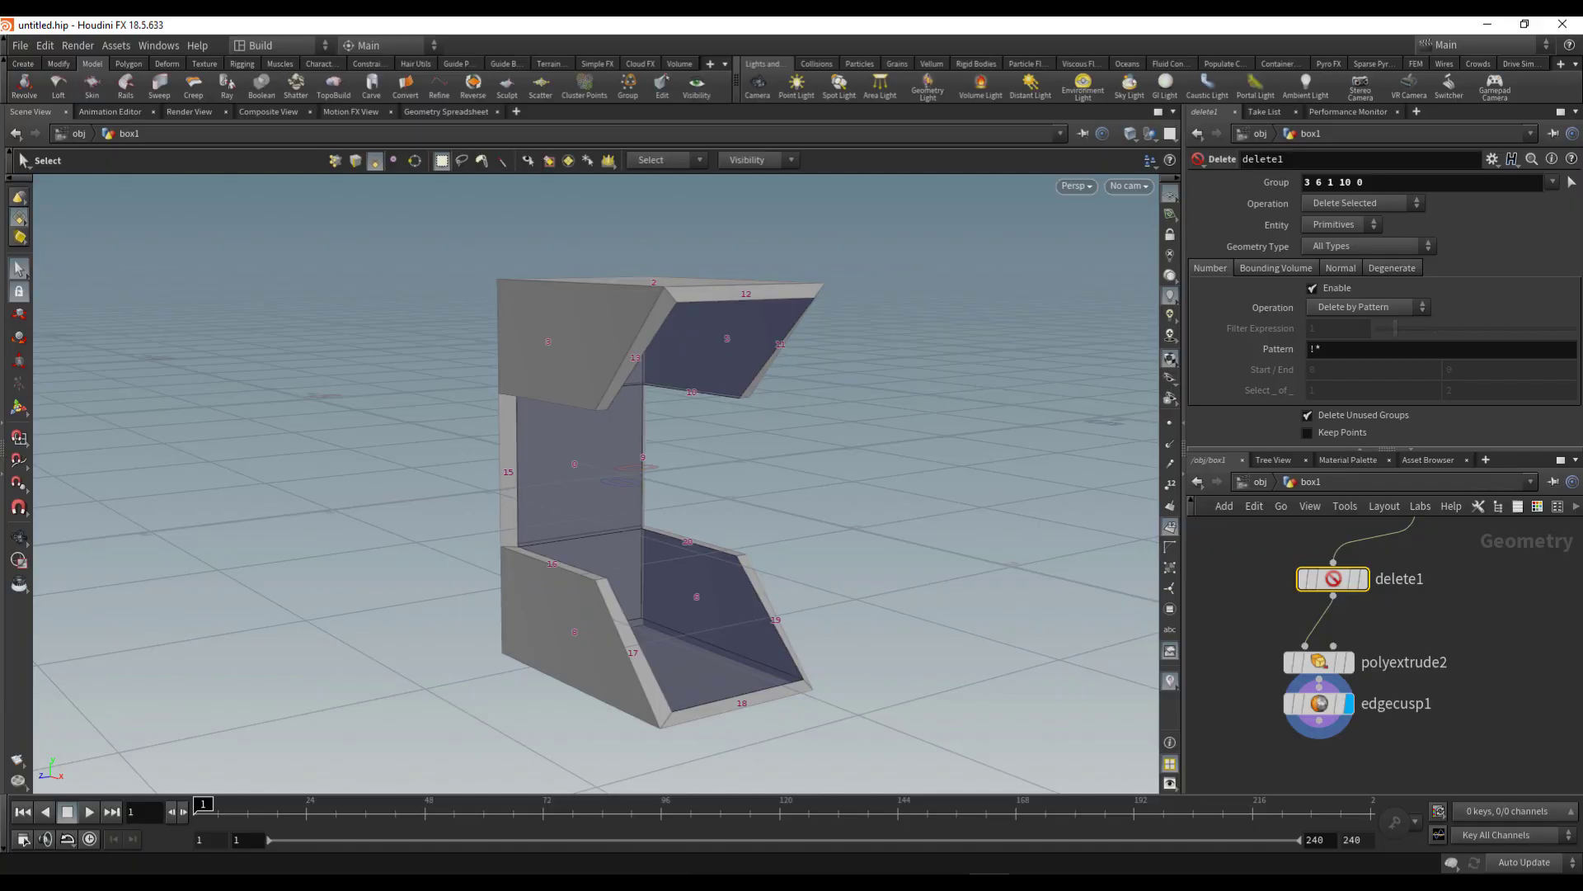
Step: Switch polyextrude1's Divide Into to Individual Elements, then back to Connected Components
middle_click_drag(1443, 615, 1392, 689)
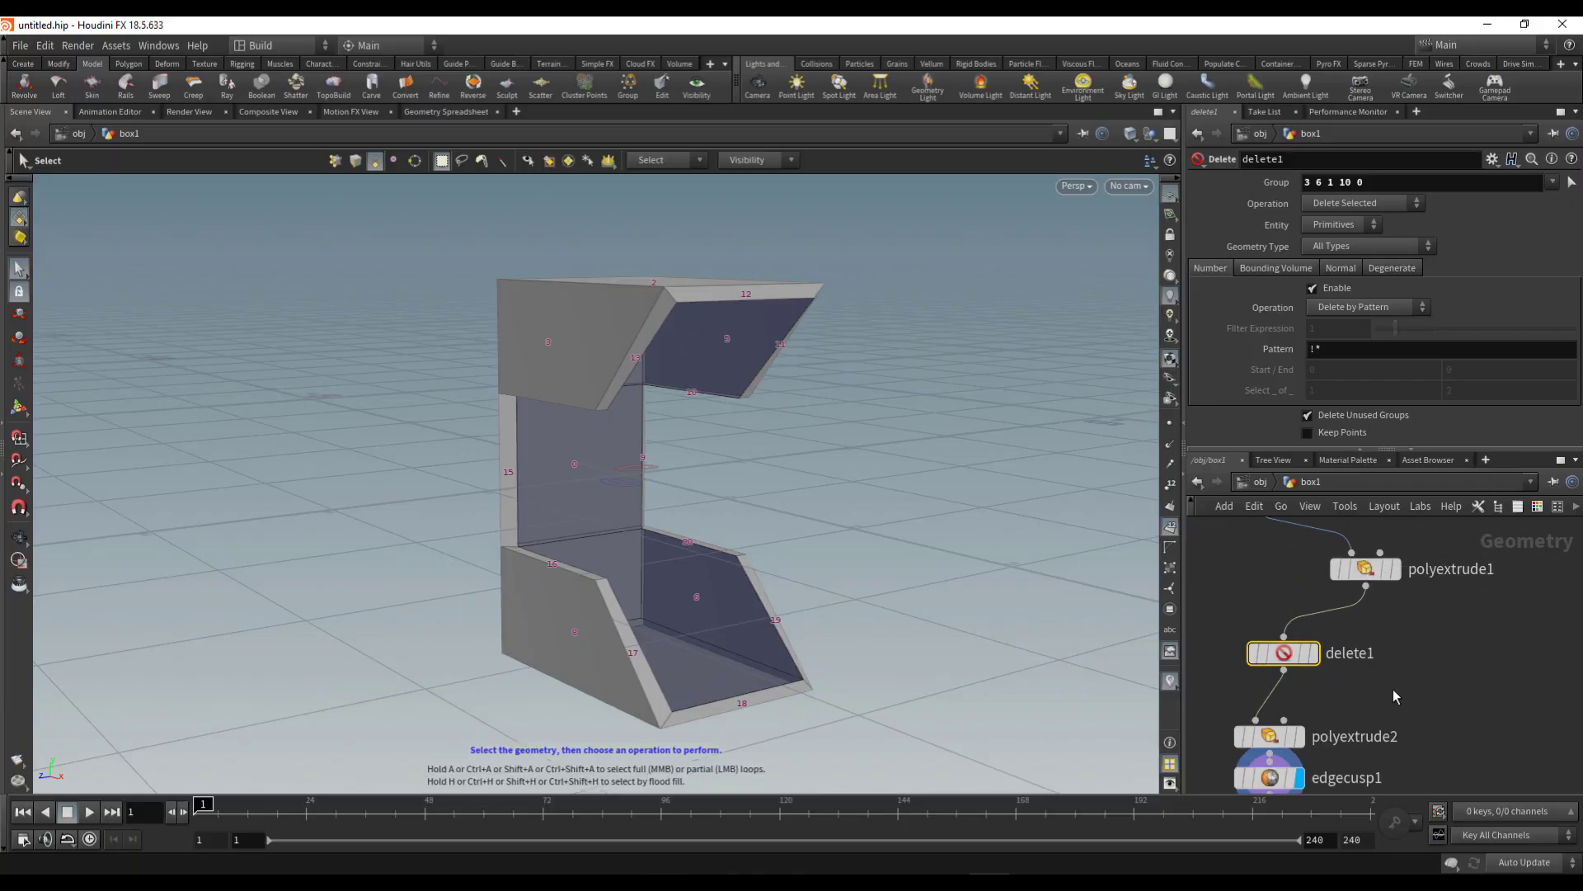
left_click(1362, 571)
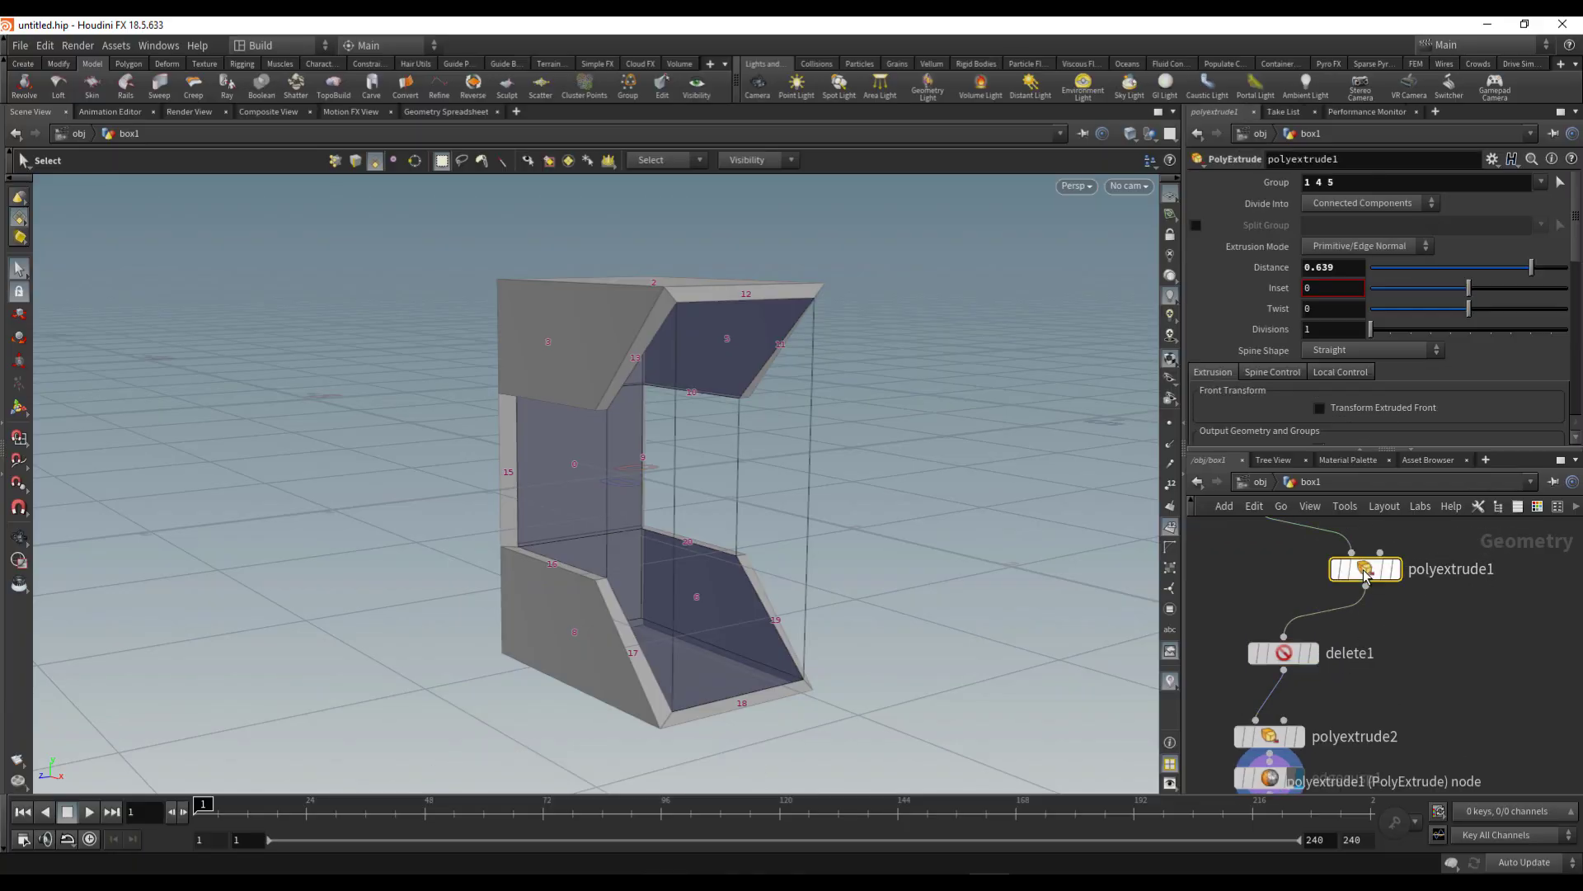
left_click(1355, 209)
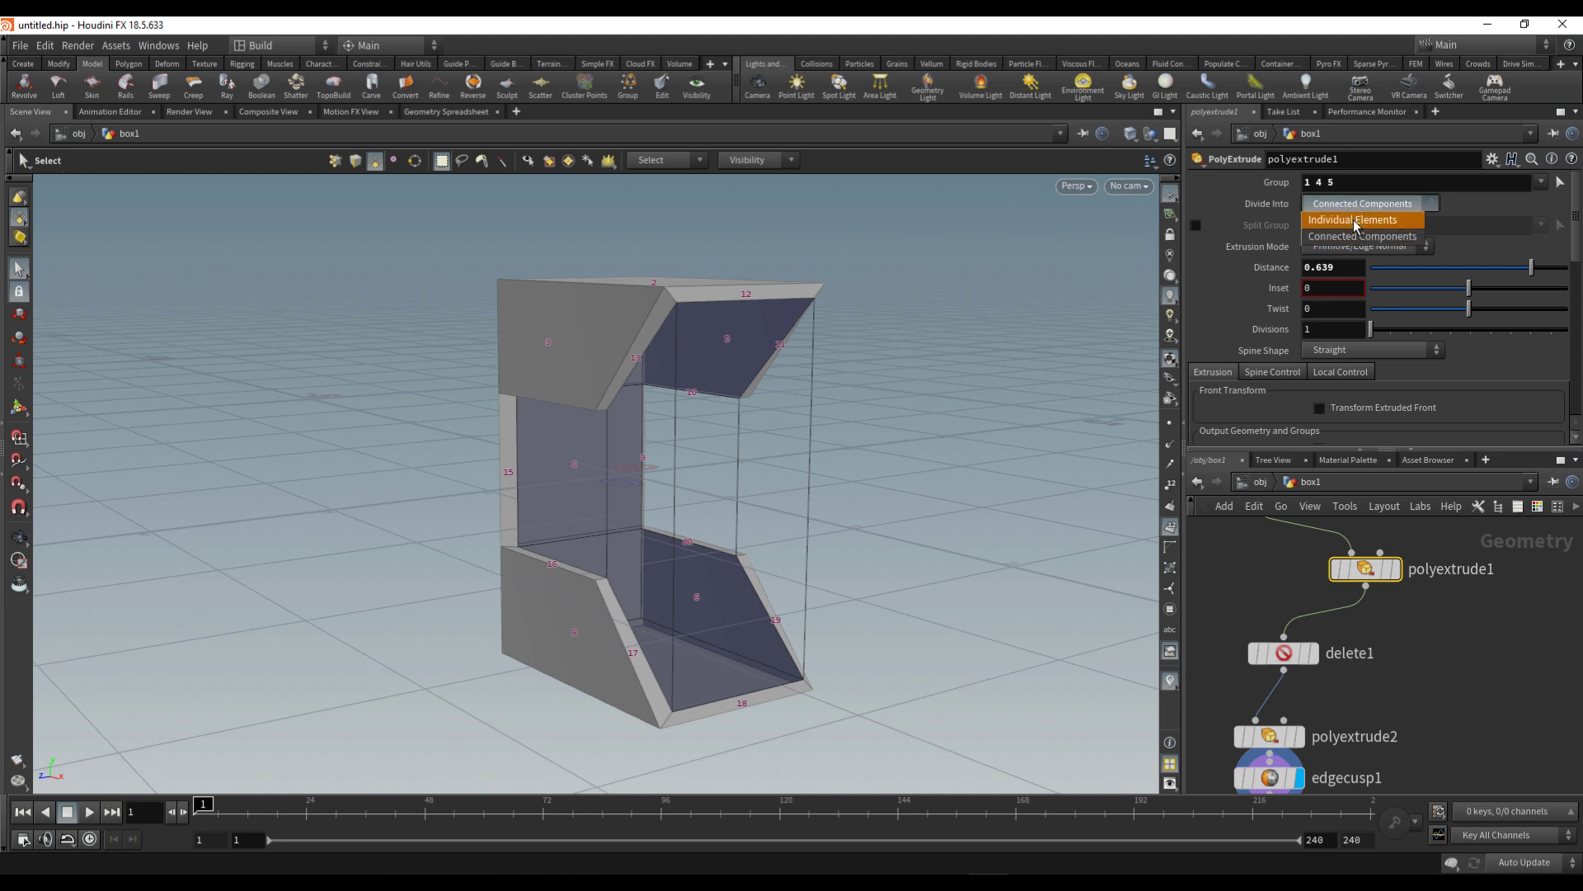
left_click(1355, 221)
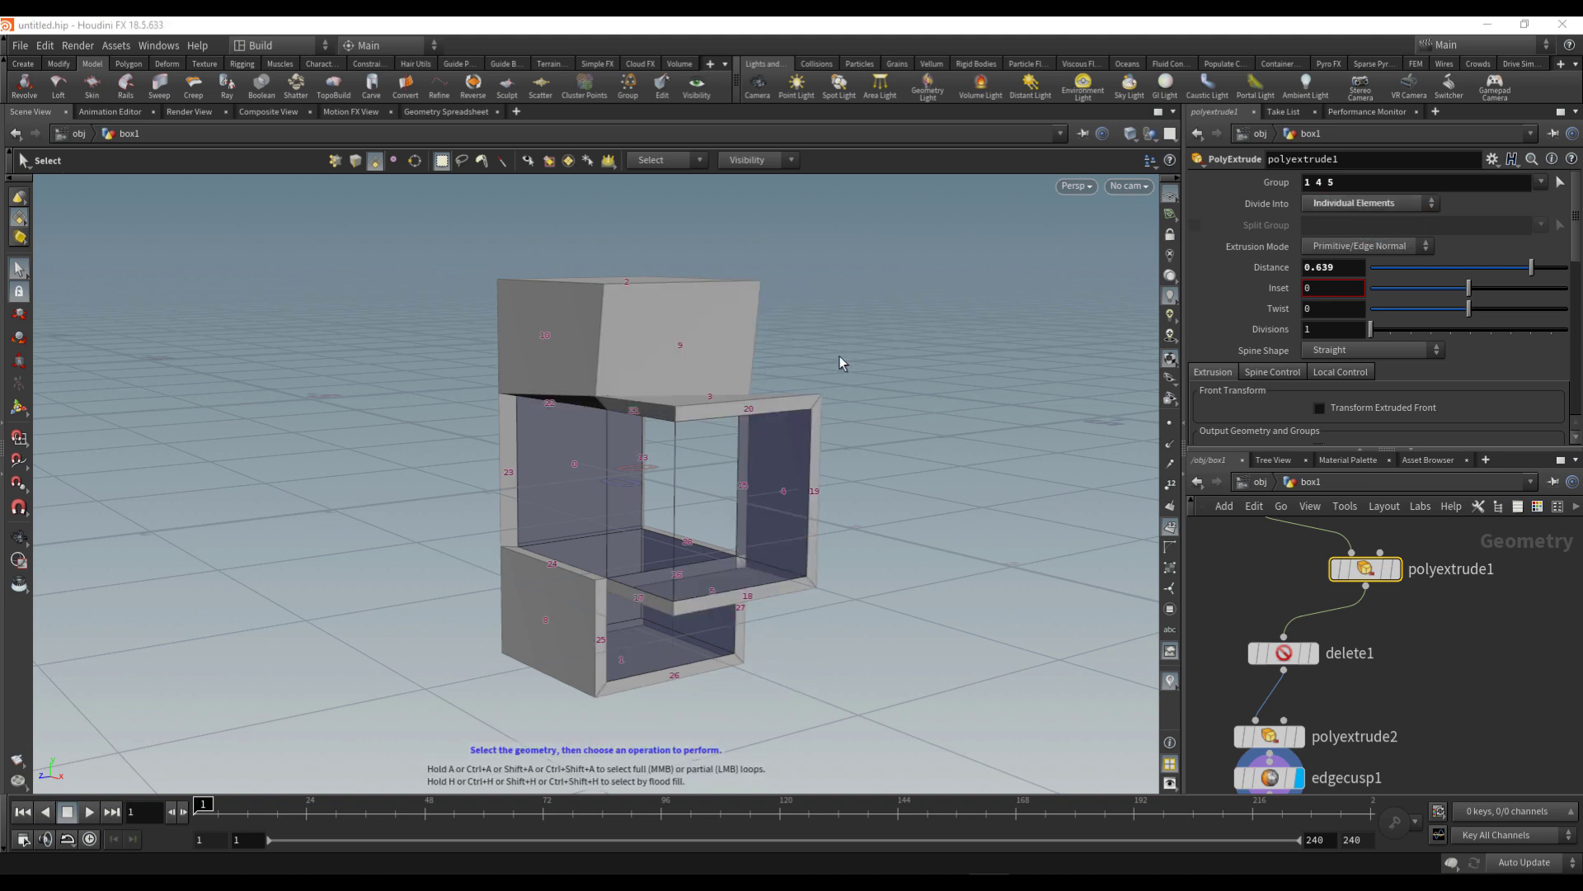
left_click(1376, 205)
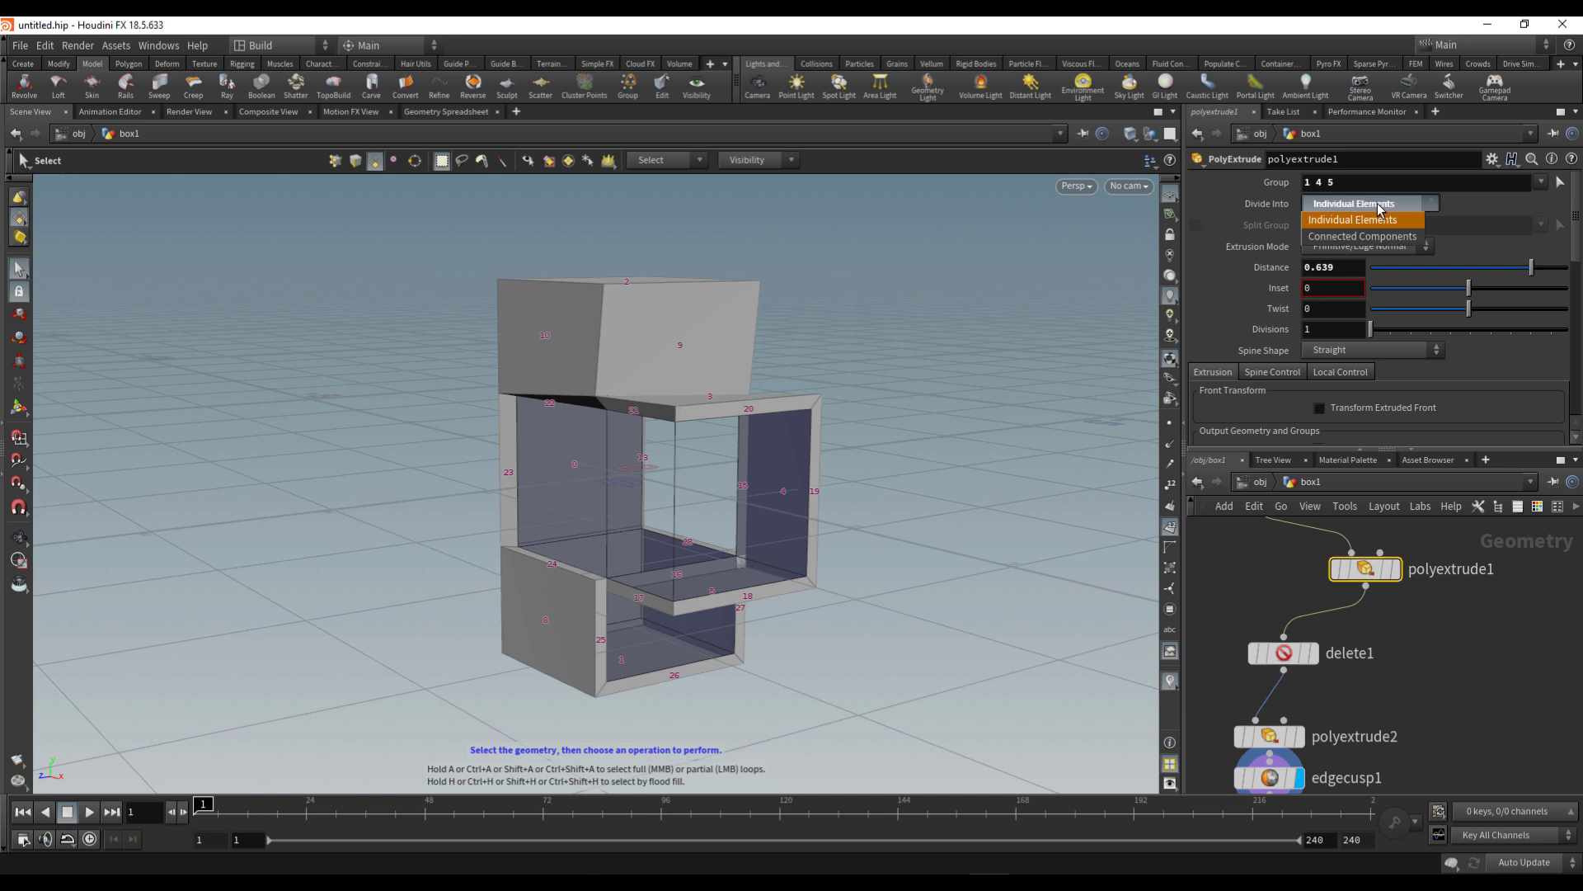
left_click(1367, 234)
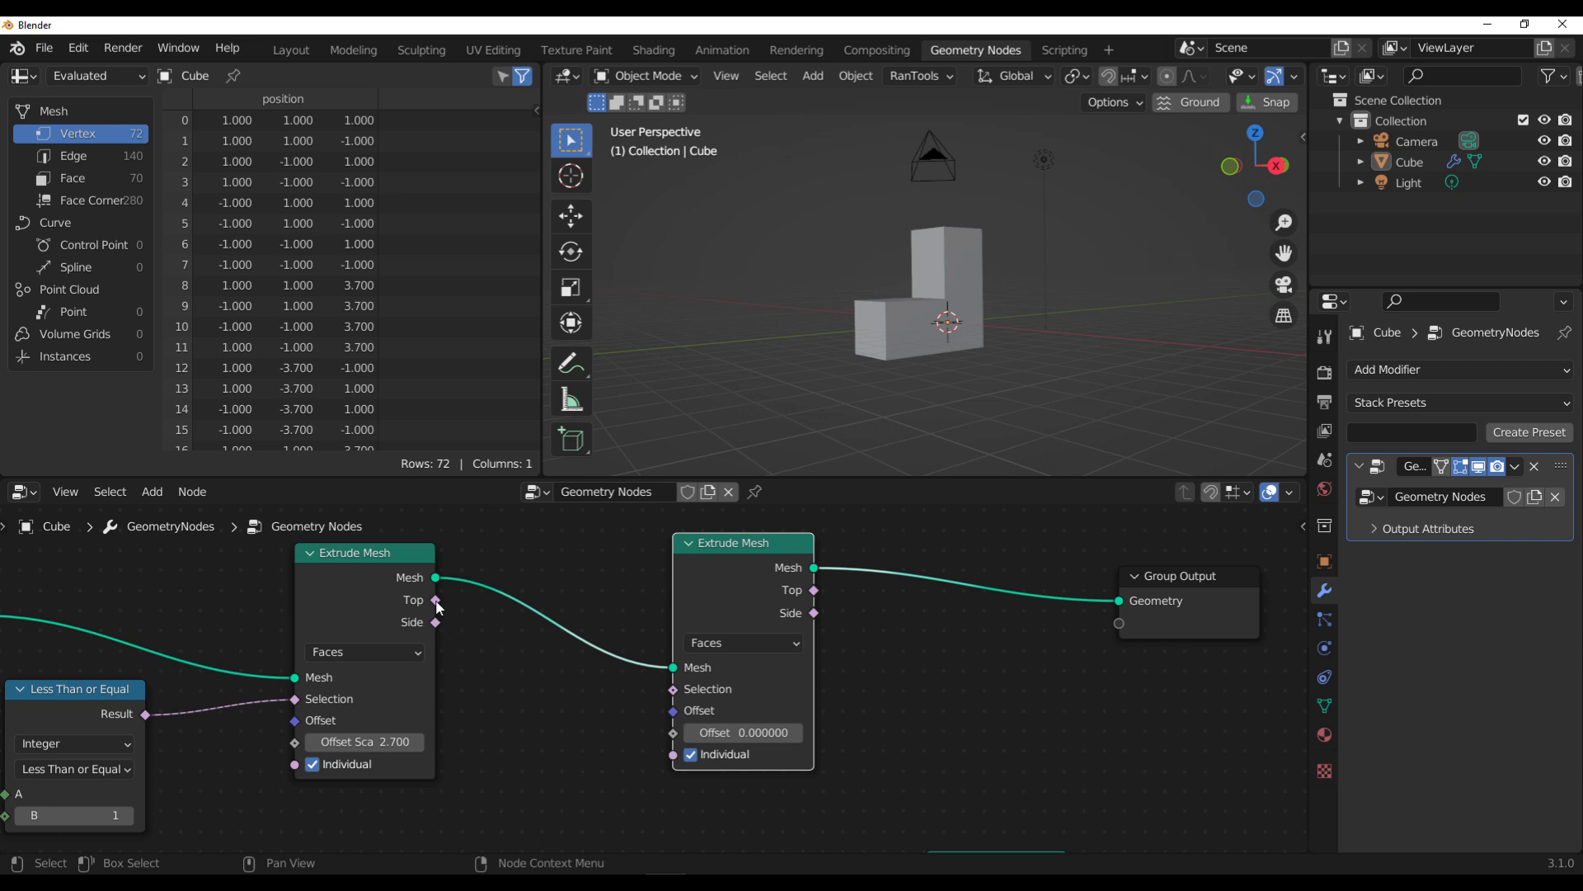
Step: Link the first extrusion's Top output to the second Extrude Mesh's Selection and raise its offset scale
middle_click_drag(877, 337, 971, 340)
scroll(972, 340, "up", 2)
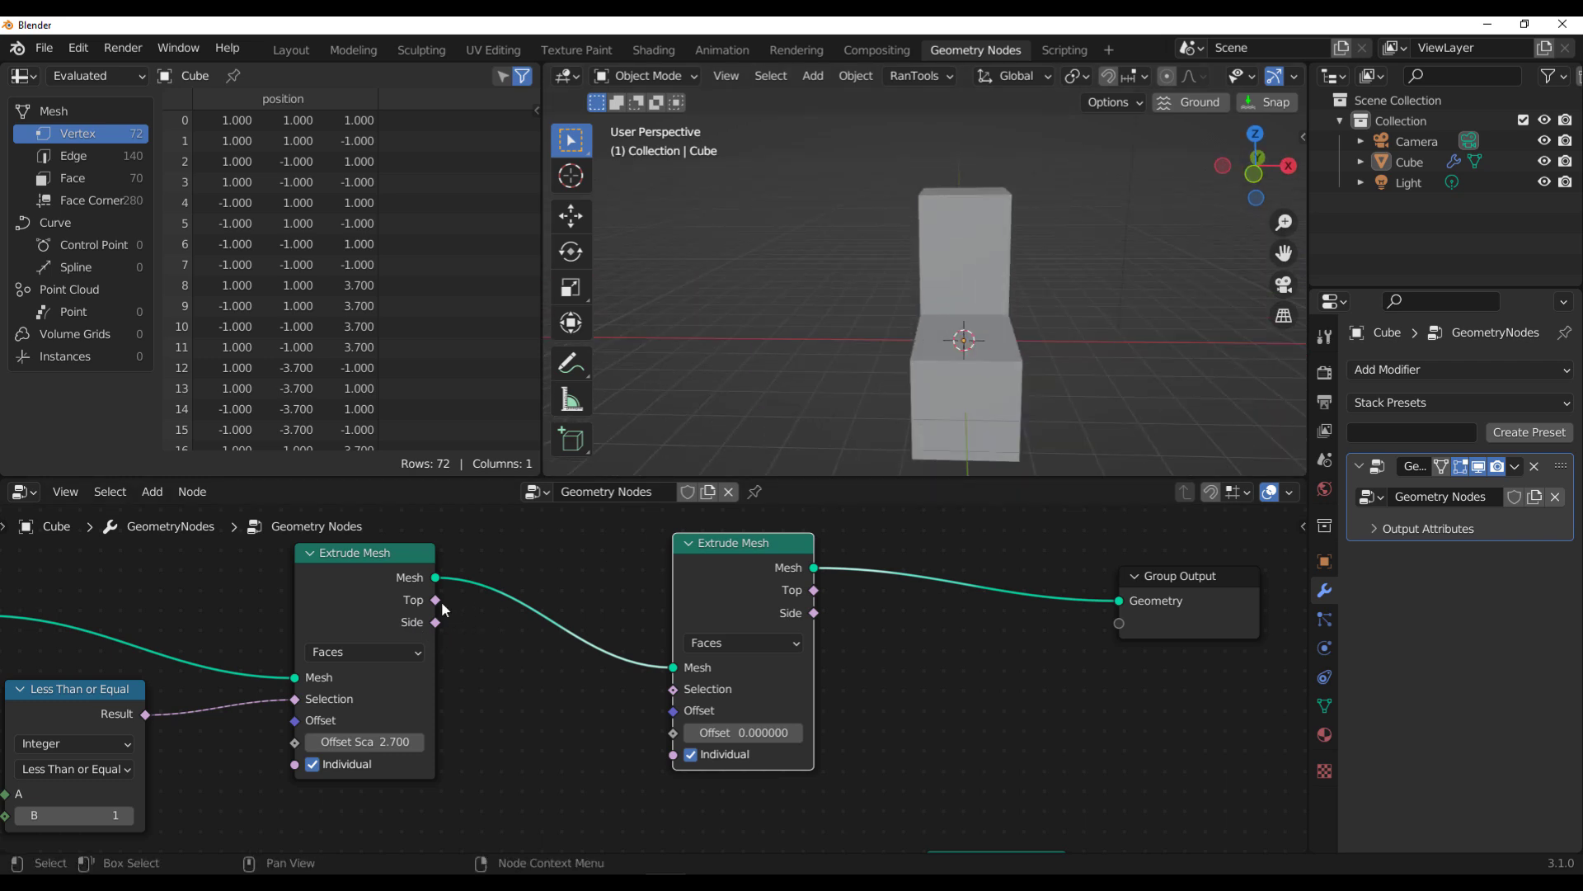
left_click_drag(437, 600, 681, 689)
middle_click_drag(1027, 419, 868, 433)
left_click_drag(719, 731, 833, 733)
Step: Try the side faces as the selection, adjust the offset, and turn off Individual
left_click_drag(436, 622, 674, 689)
middle_click_drag(919, 389, 1024, 389)
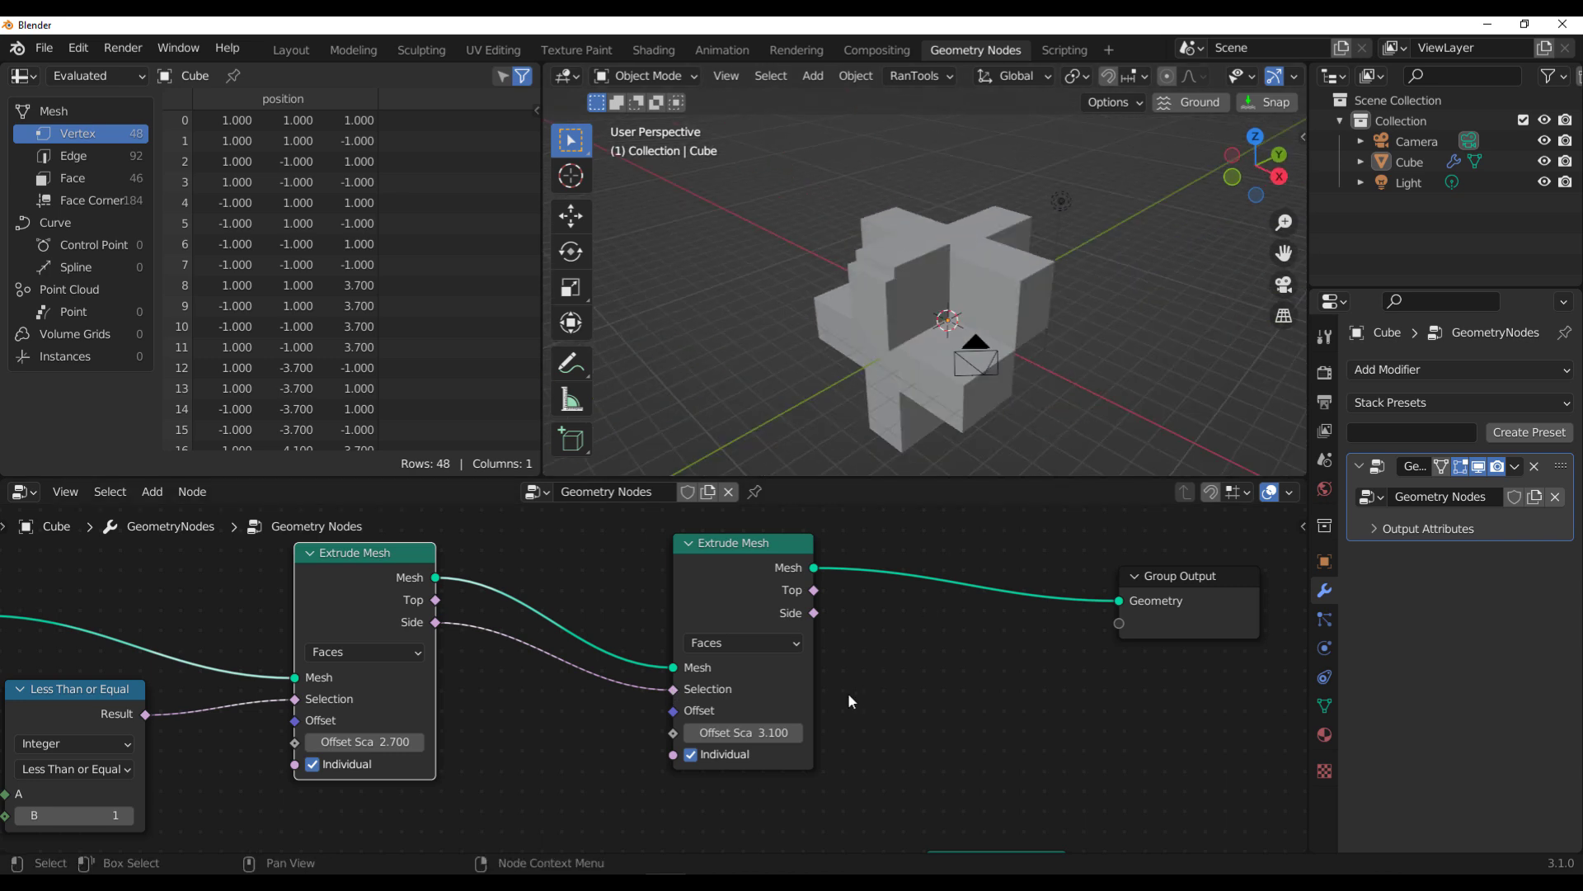
left_click_drag(755, 730, 670, 724)
left_click(691, 754)
Step: Switch the selection back to the top faces and set the second extrusion's offset scale to 20.5
left_click_drag(436, 601, 788, 731)
scroll(907, 295, "down", 5)
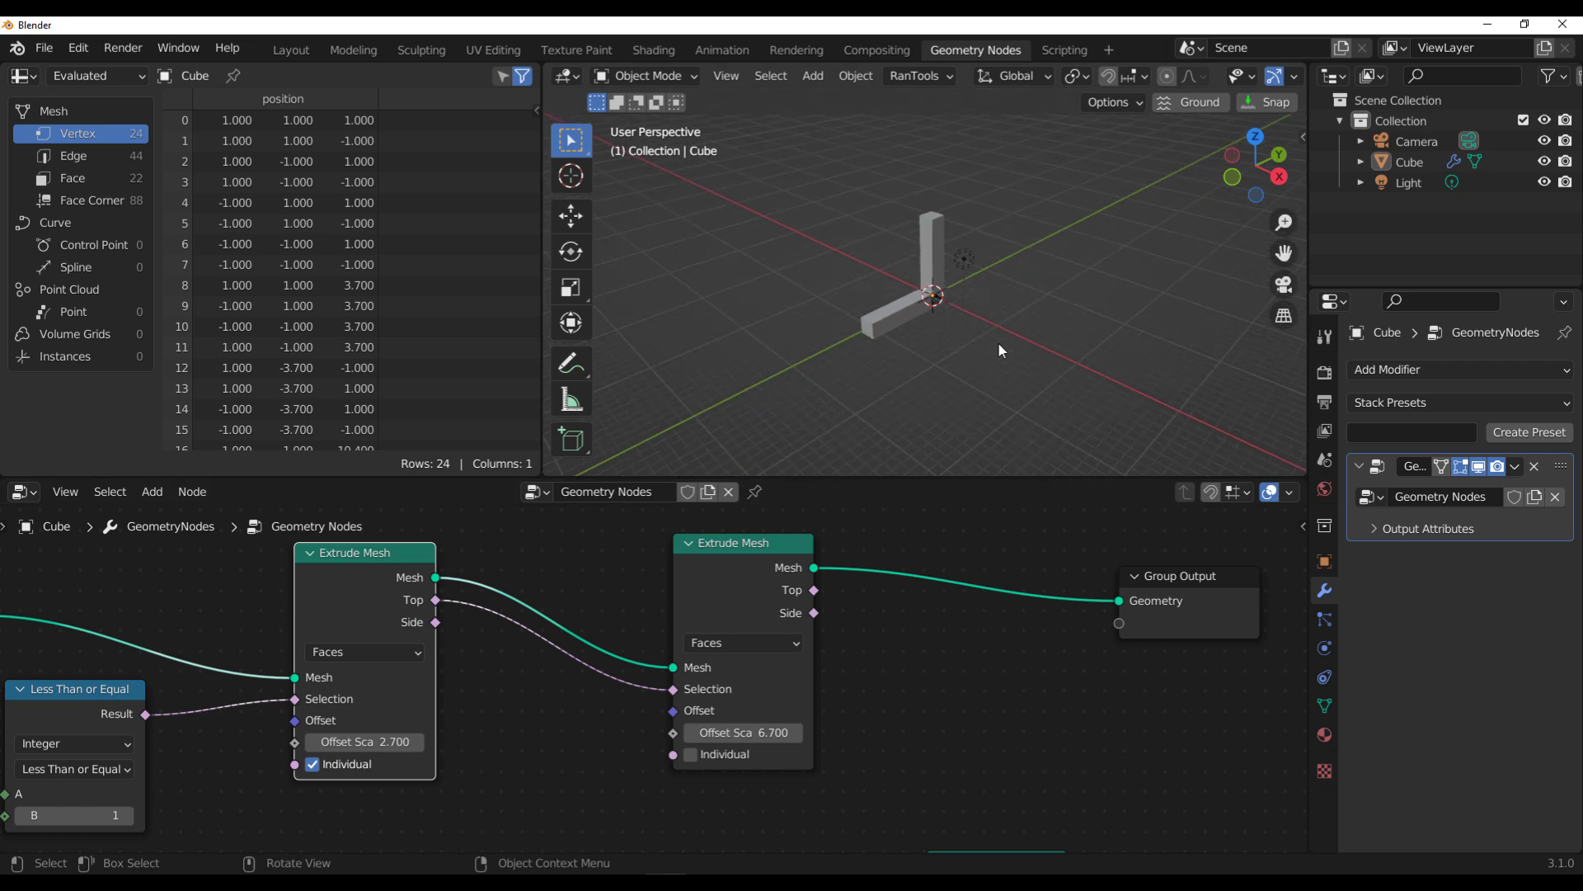
mouse_move(875, 322)
middle_mouse_down()
mouse_move(731, 305)
mouse_move(884, 327)
middle_mouse_up()
scroll(930, 314, "up", 1)
scroll(933, 320, "up", 4)
scroll(1013, 337, "down", 5)
middle_click_drag(1005, 338, 925, 331)
left_click_drag(772, 732, 849, 732)
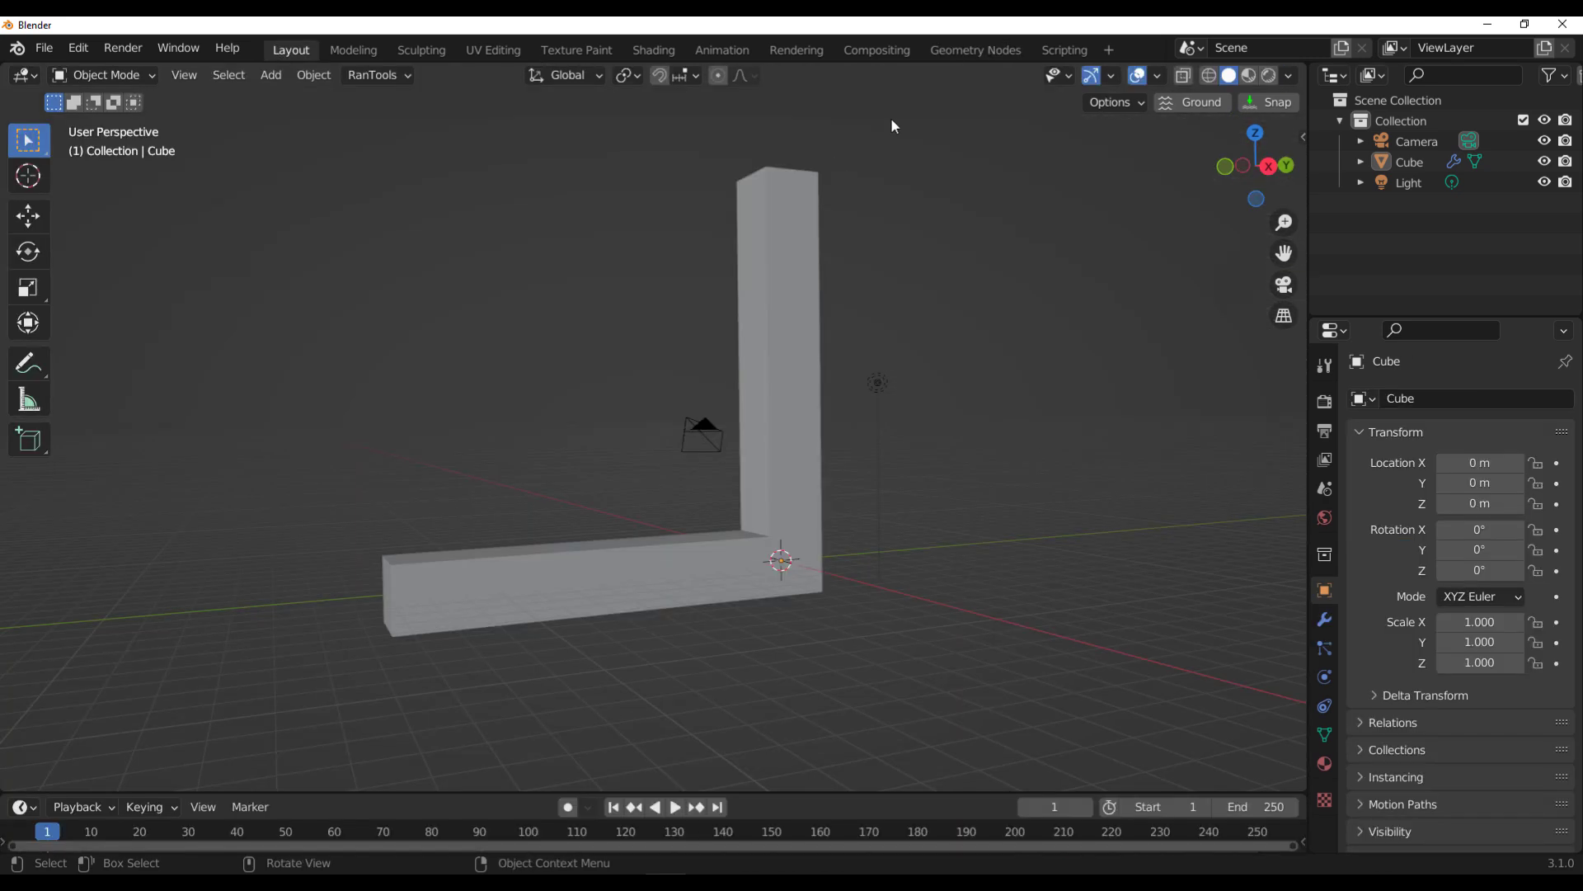
Step: Go to the Geometry Nodes workspace and move the Group Output and second Extrude Mesh nodes rightward
left_click(946, 49)
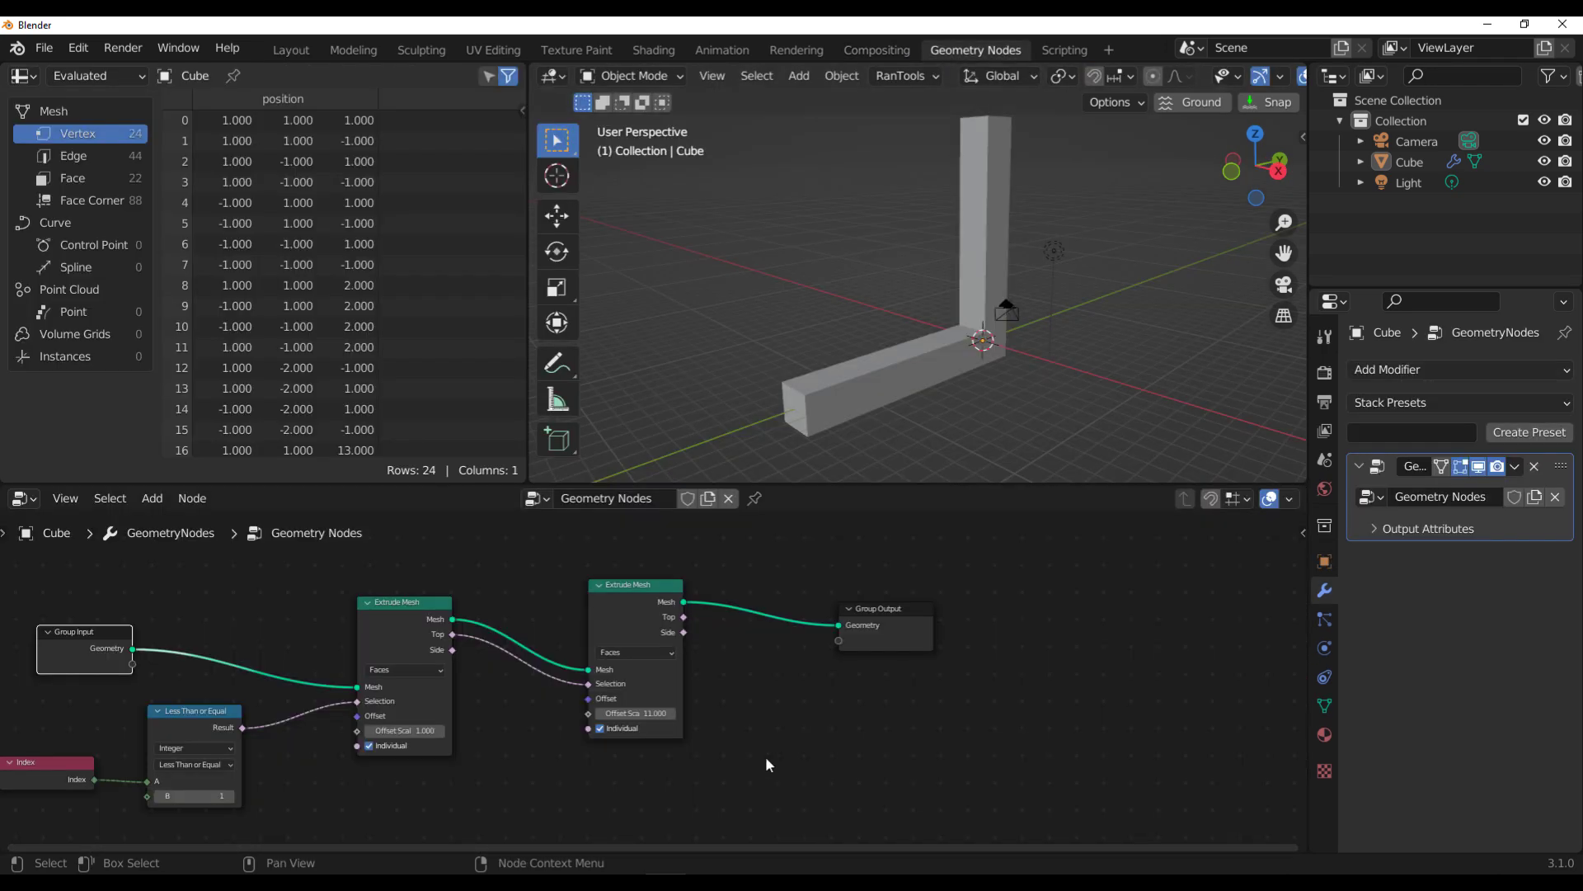
left_click_drag(874, 645, 984, 632)
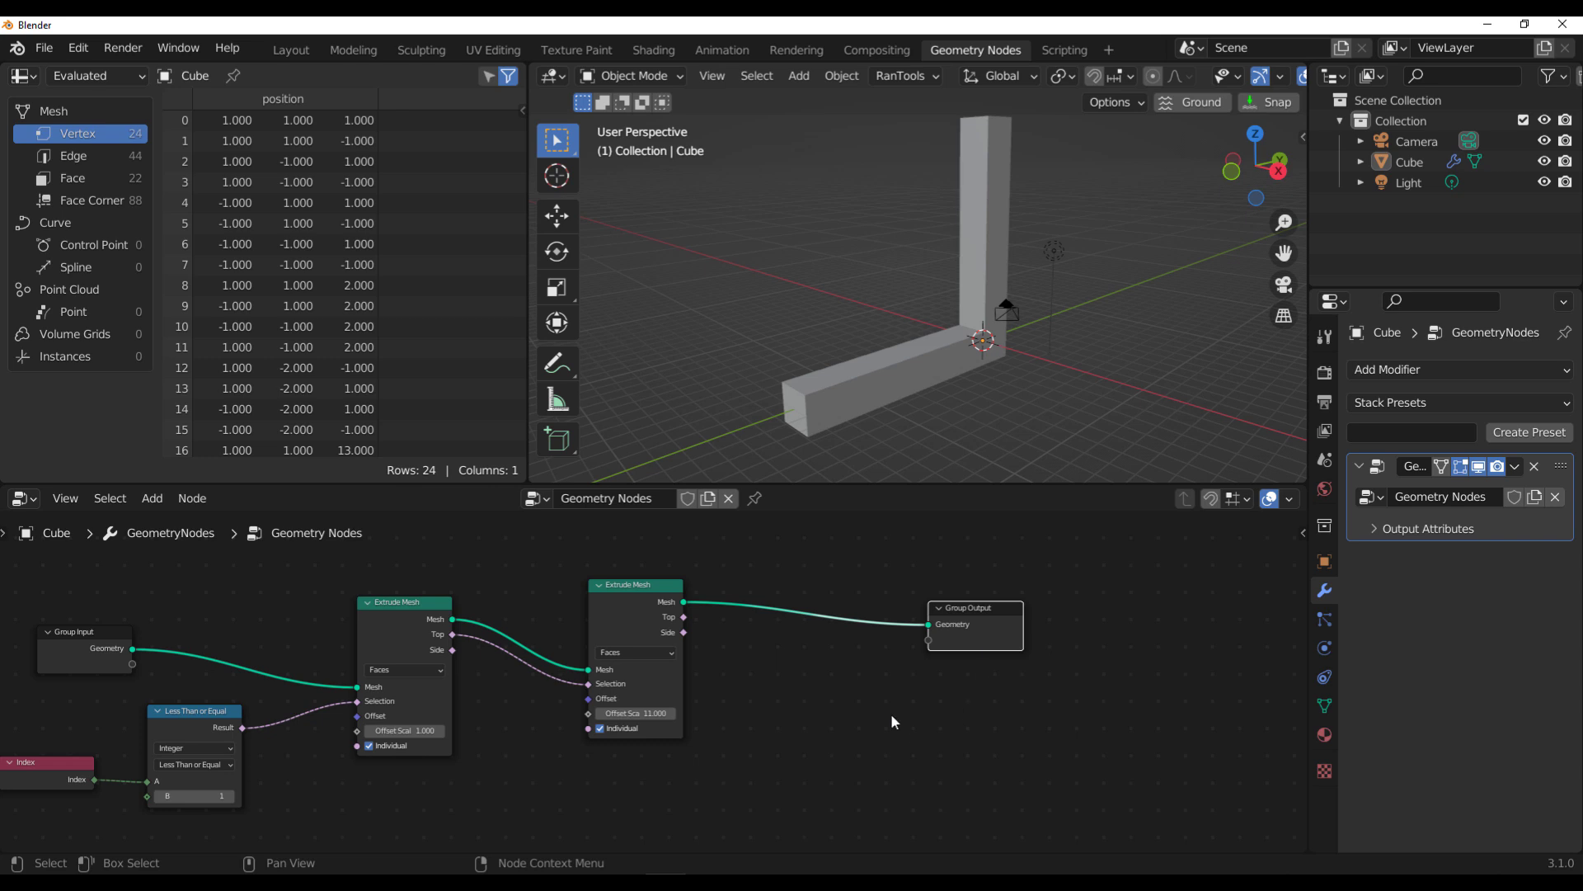
left_click_drag(641, 631, 705, 628)
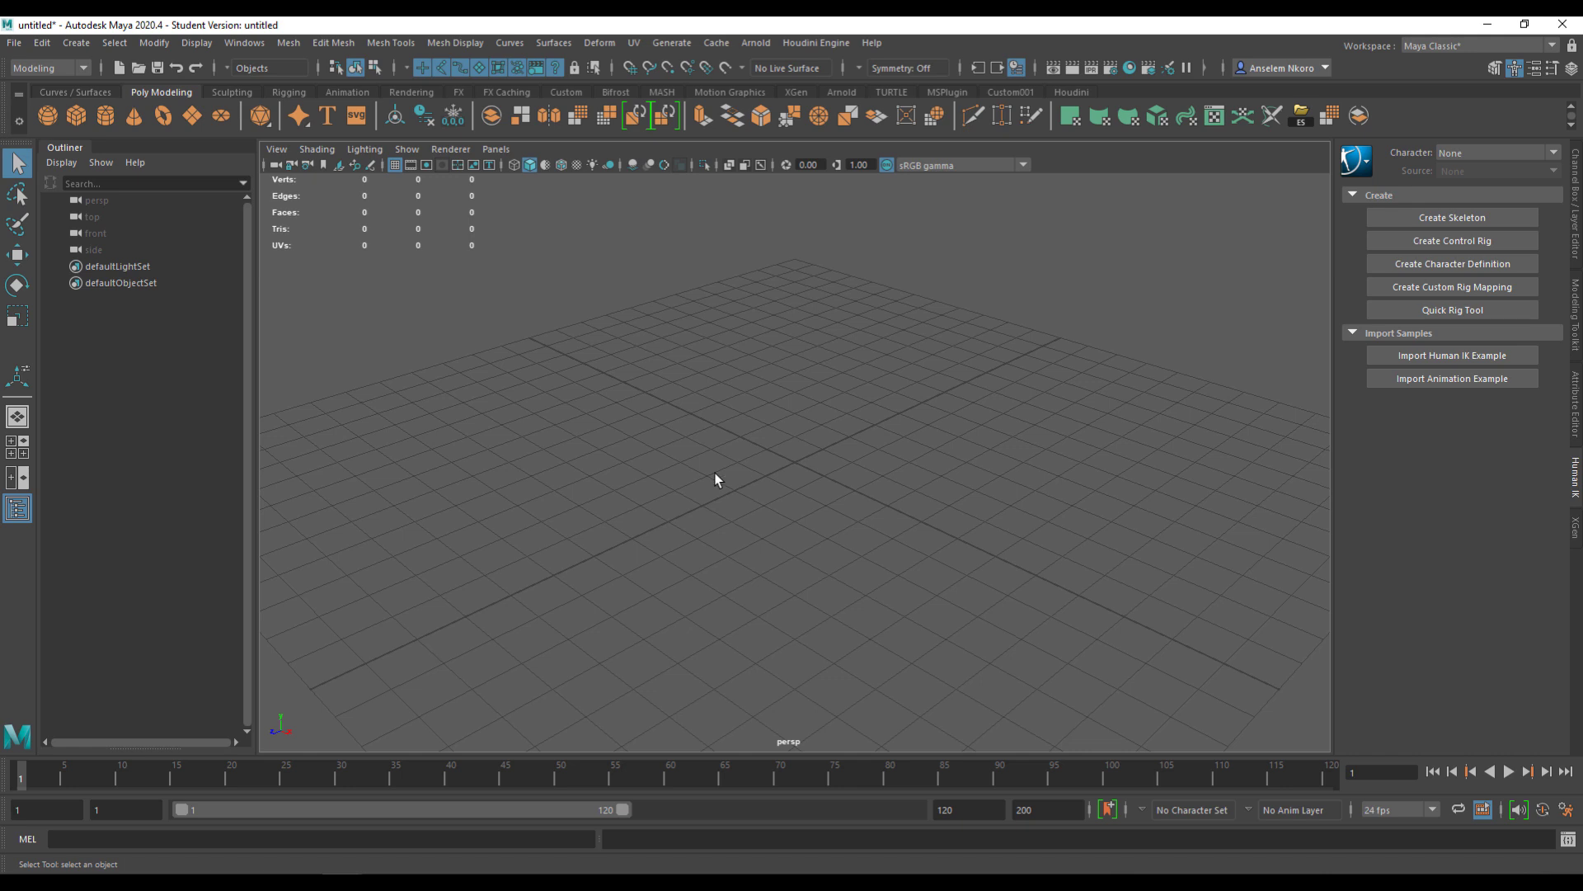
Step: Create a polygon cube in Maya and select its top face
left_click(81, 112)
key("f")
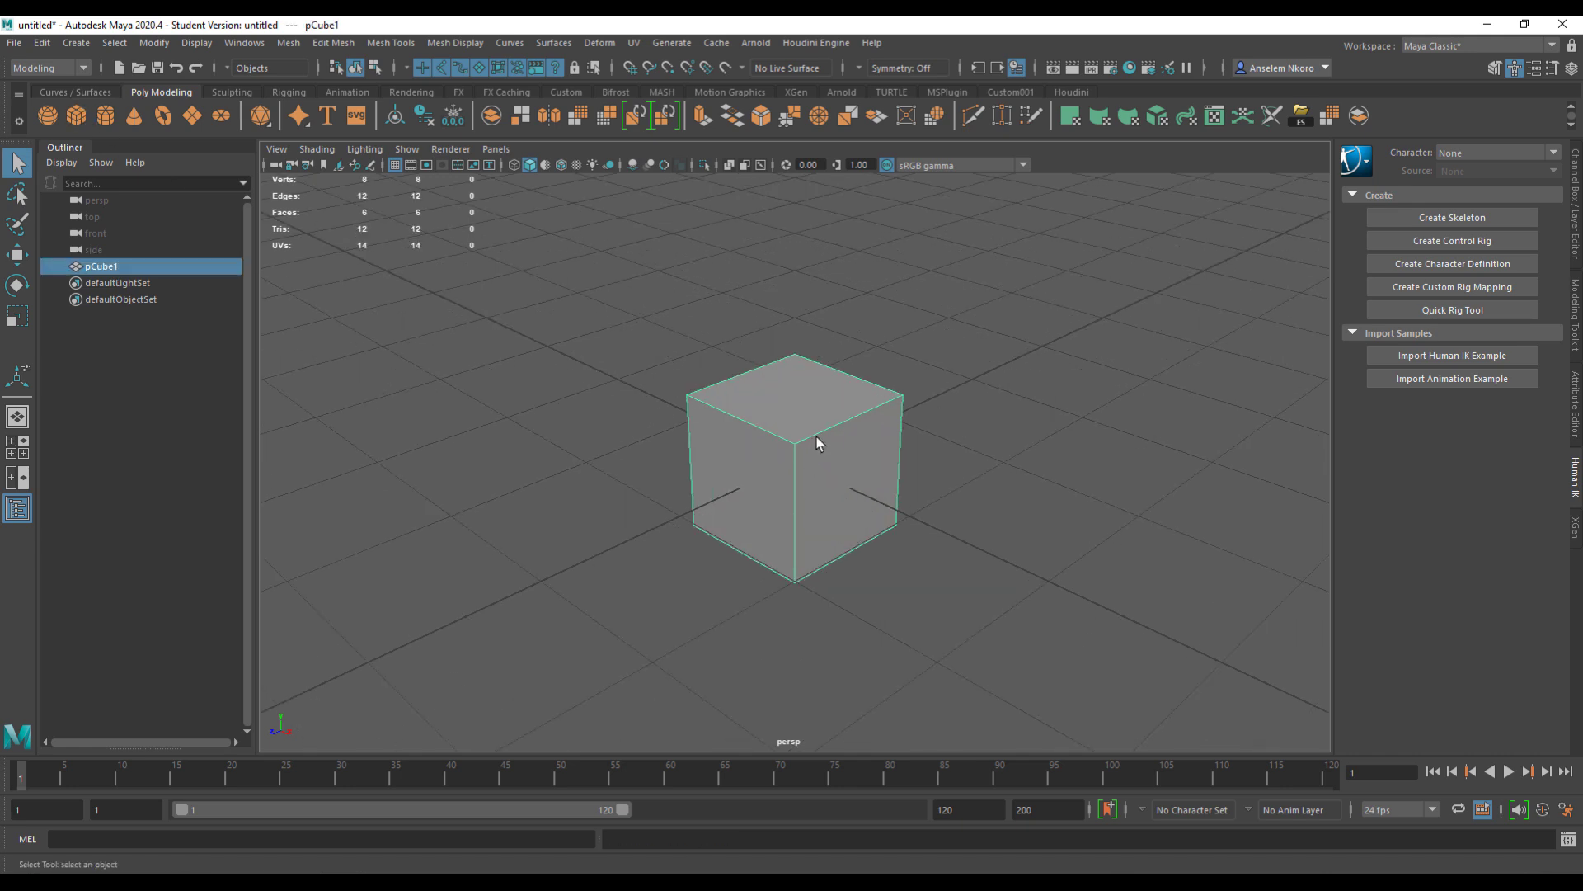
left_click(898, 311)
left_click(777, 391)
right_click_drag(824, 318, 816, 355)
left_click(805, 429)
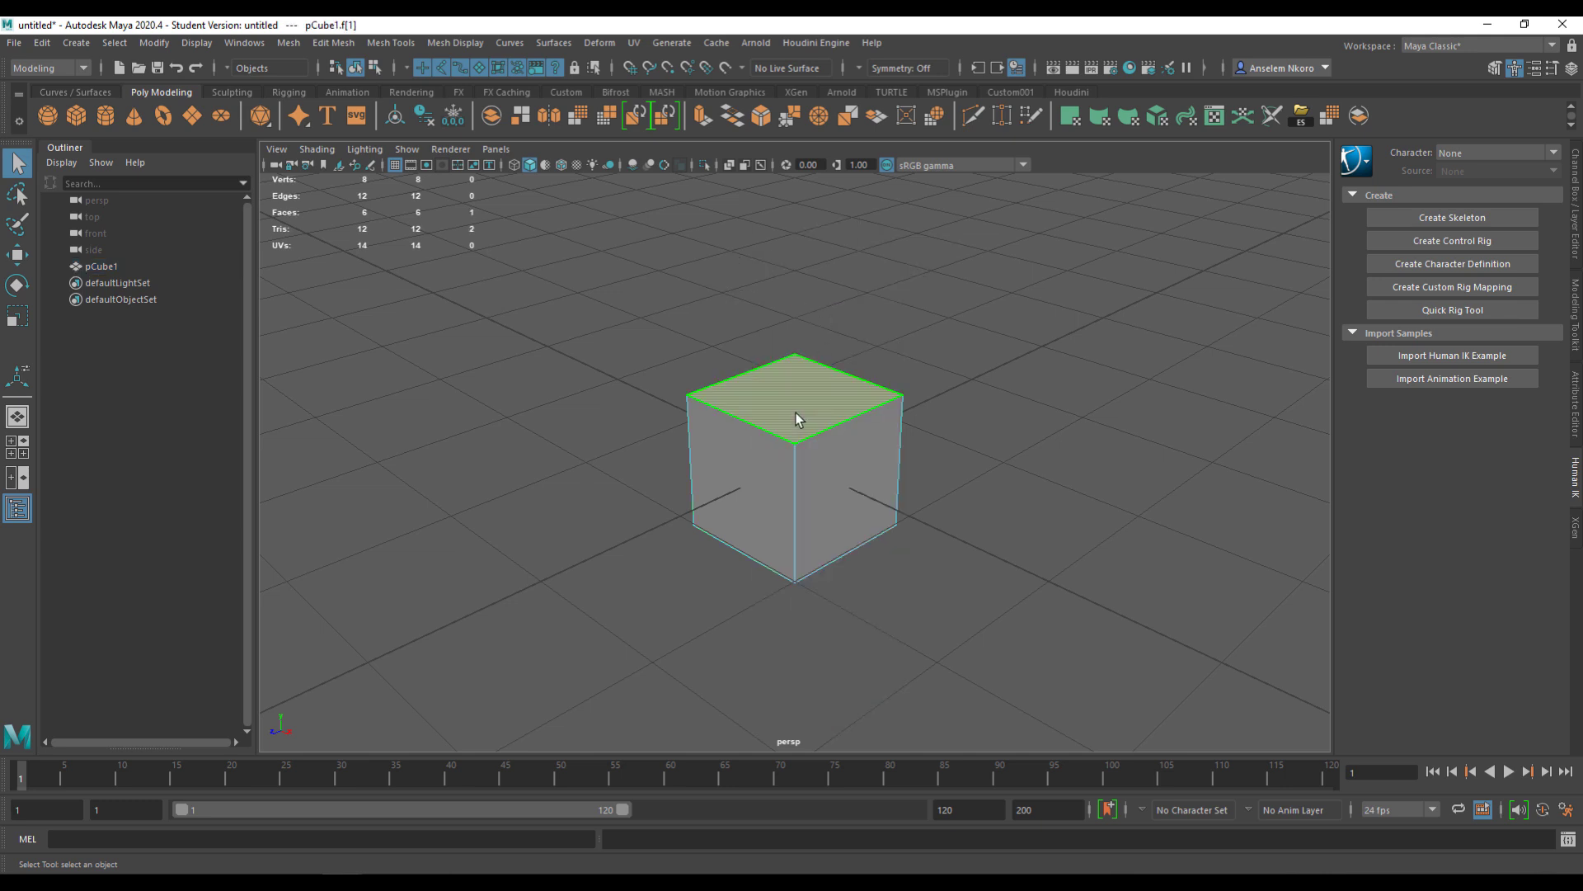
Step: Inset the top face by 0.13, then extrude it upward to thickness 0.69
left_click(702, 116)
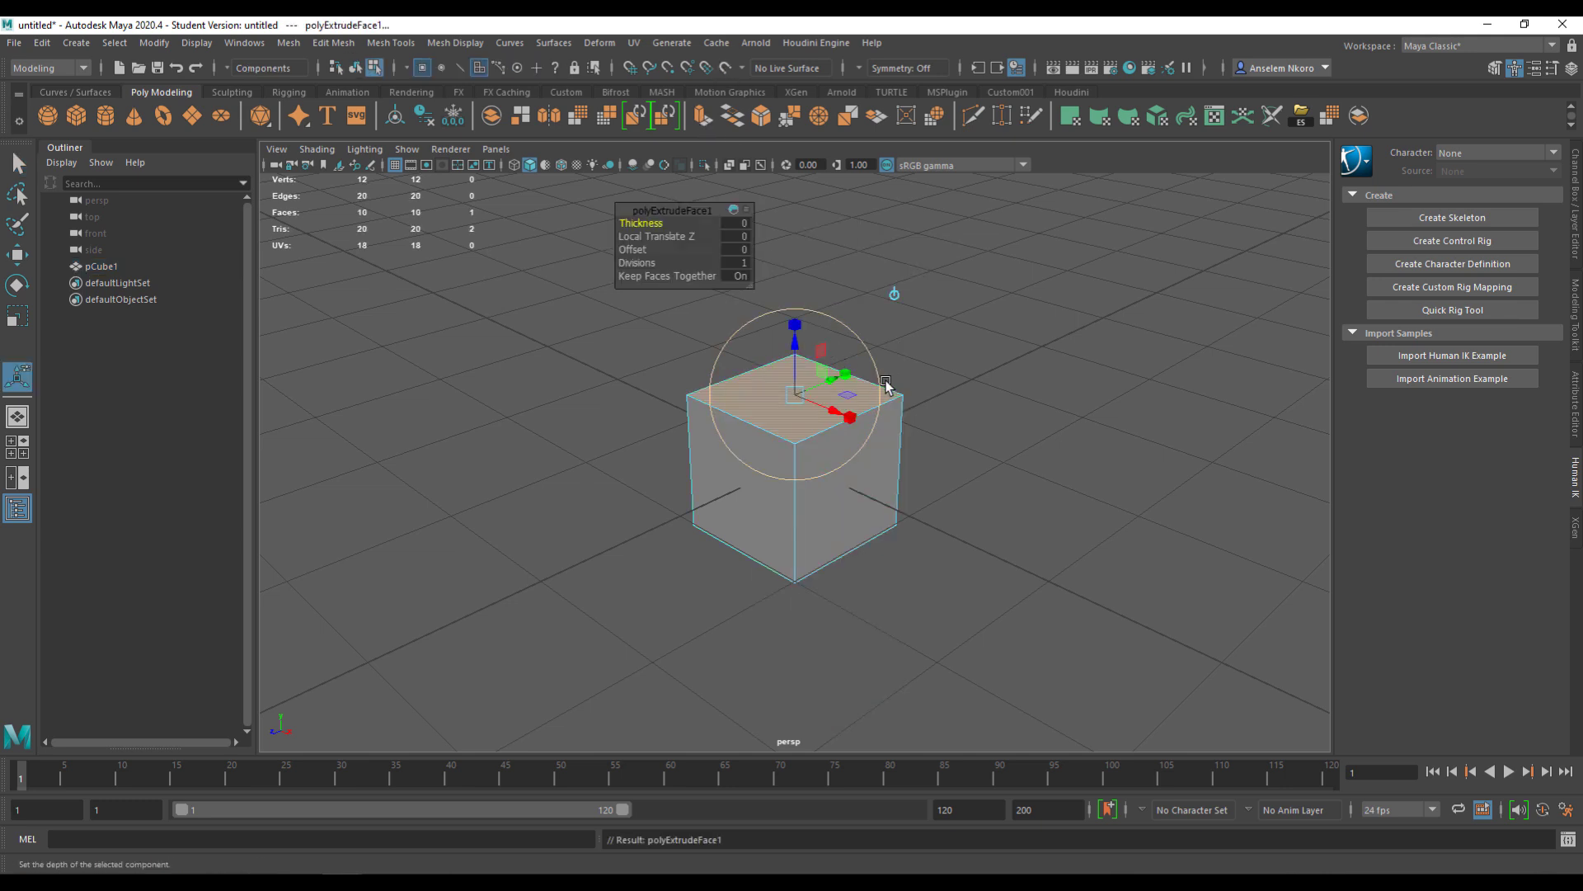
right_click_drag(936, 336, 1184, 466, "alt")
left_click_drag(1184, 466, 1067, 438, "alt")
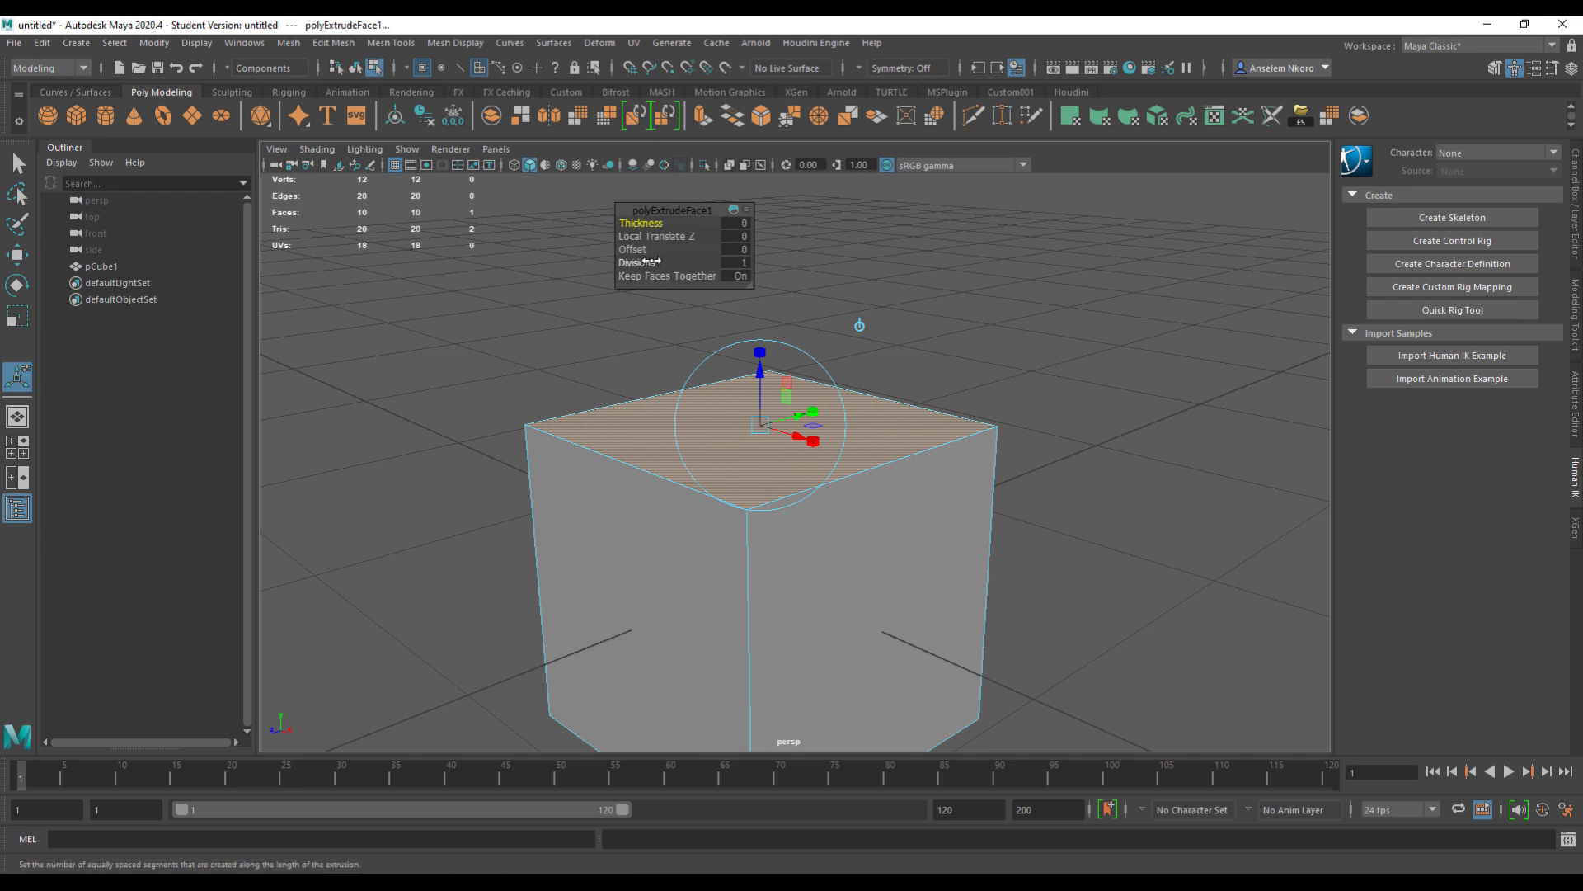
left_click_drag(632, 250, 654, 257)
left_click(706, 115)
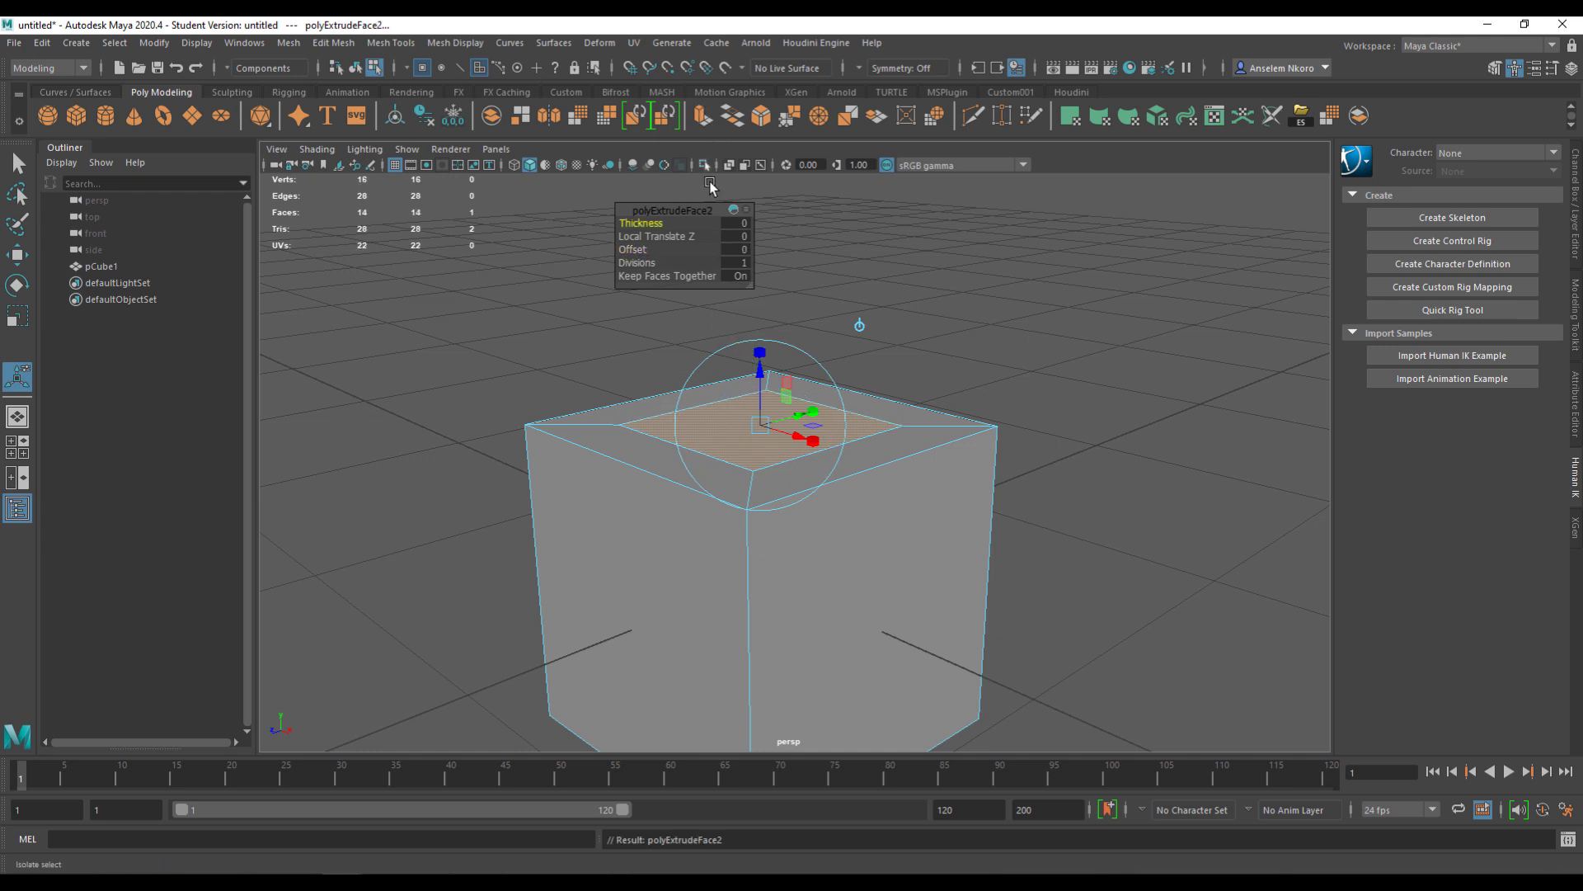
left_click_drag(646, 221, 703, 244)
scroll(806, 342, "down", 5)
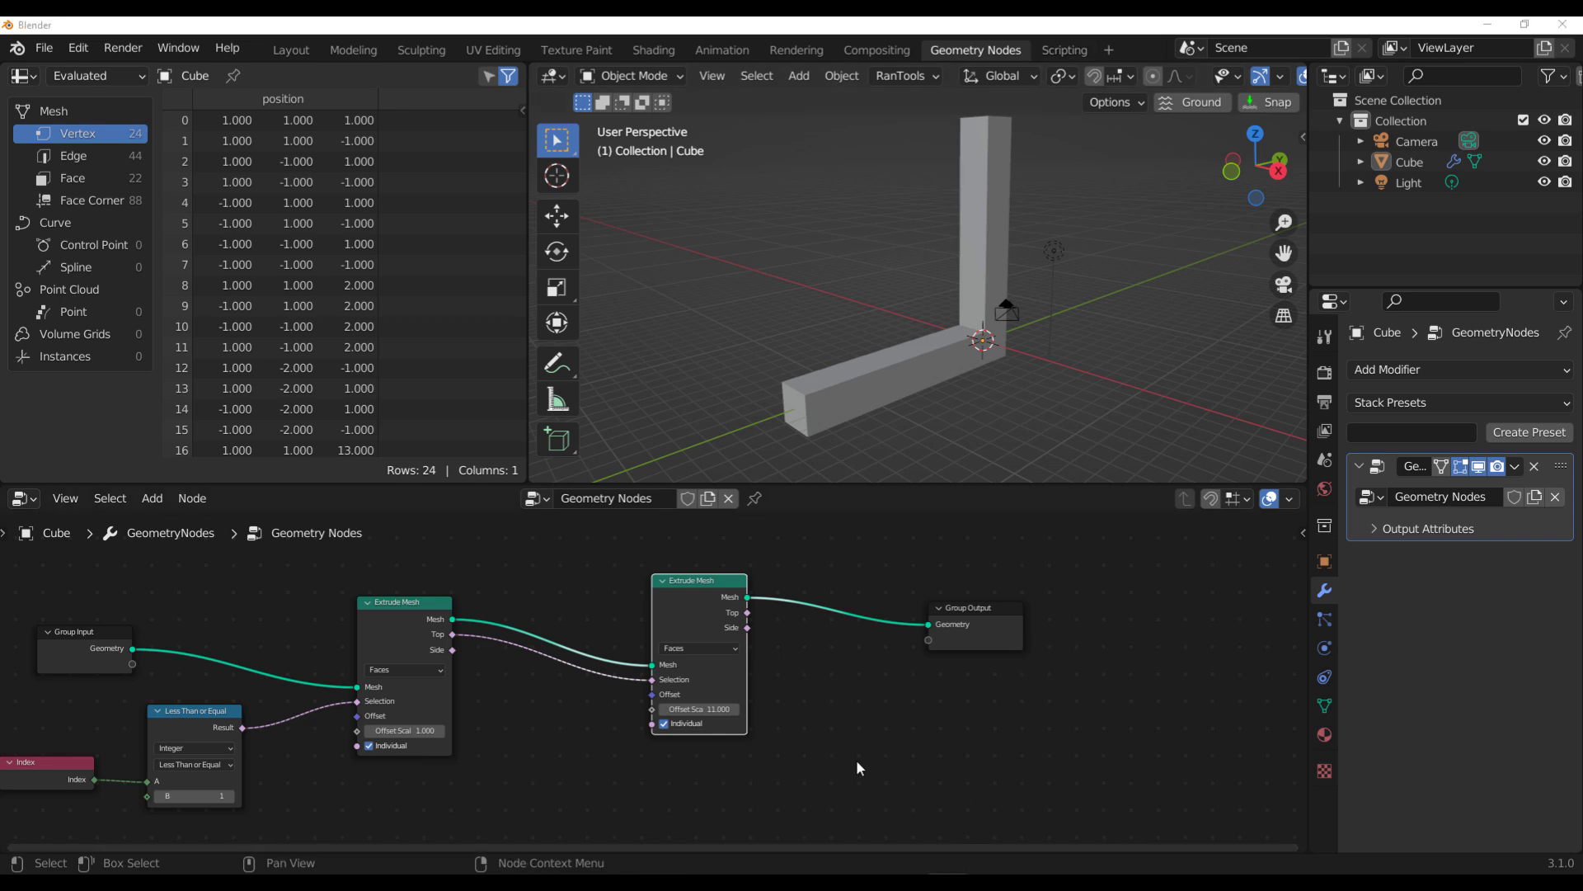
Step: Delete the second Extrude Mesh and connect the first extrusion's Mesh directly to Group Output
left_click_drag(987, 634, 1082, 633)
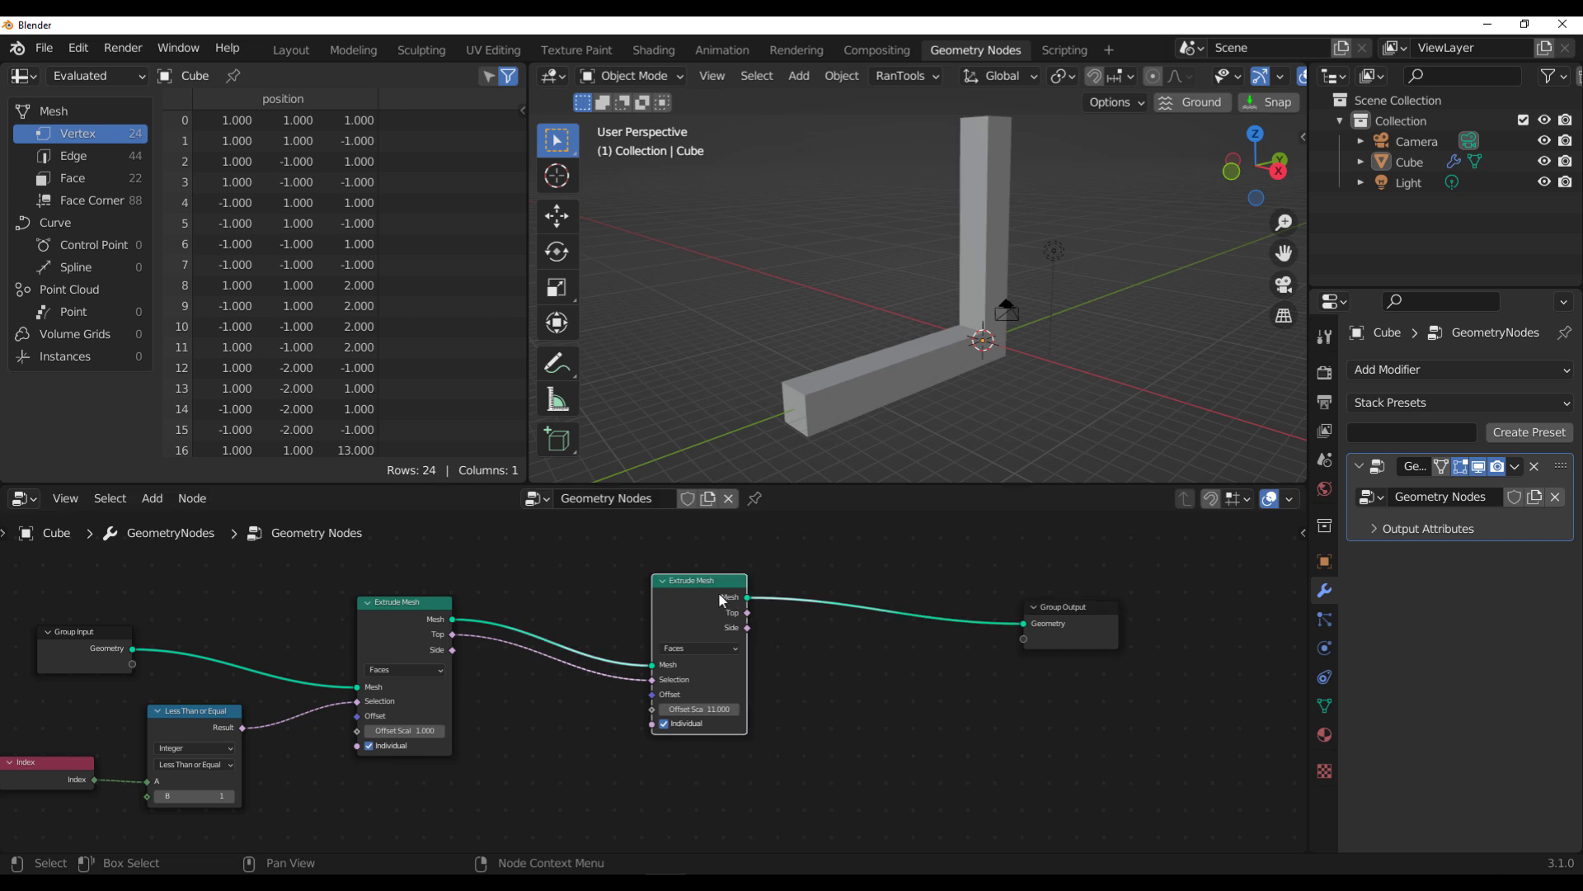
key("x")
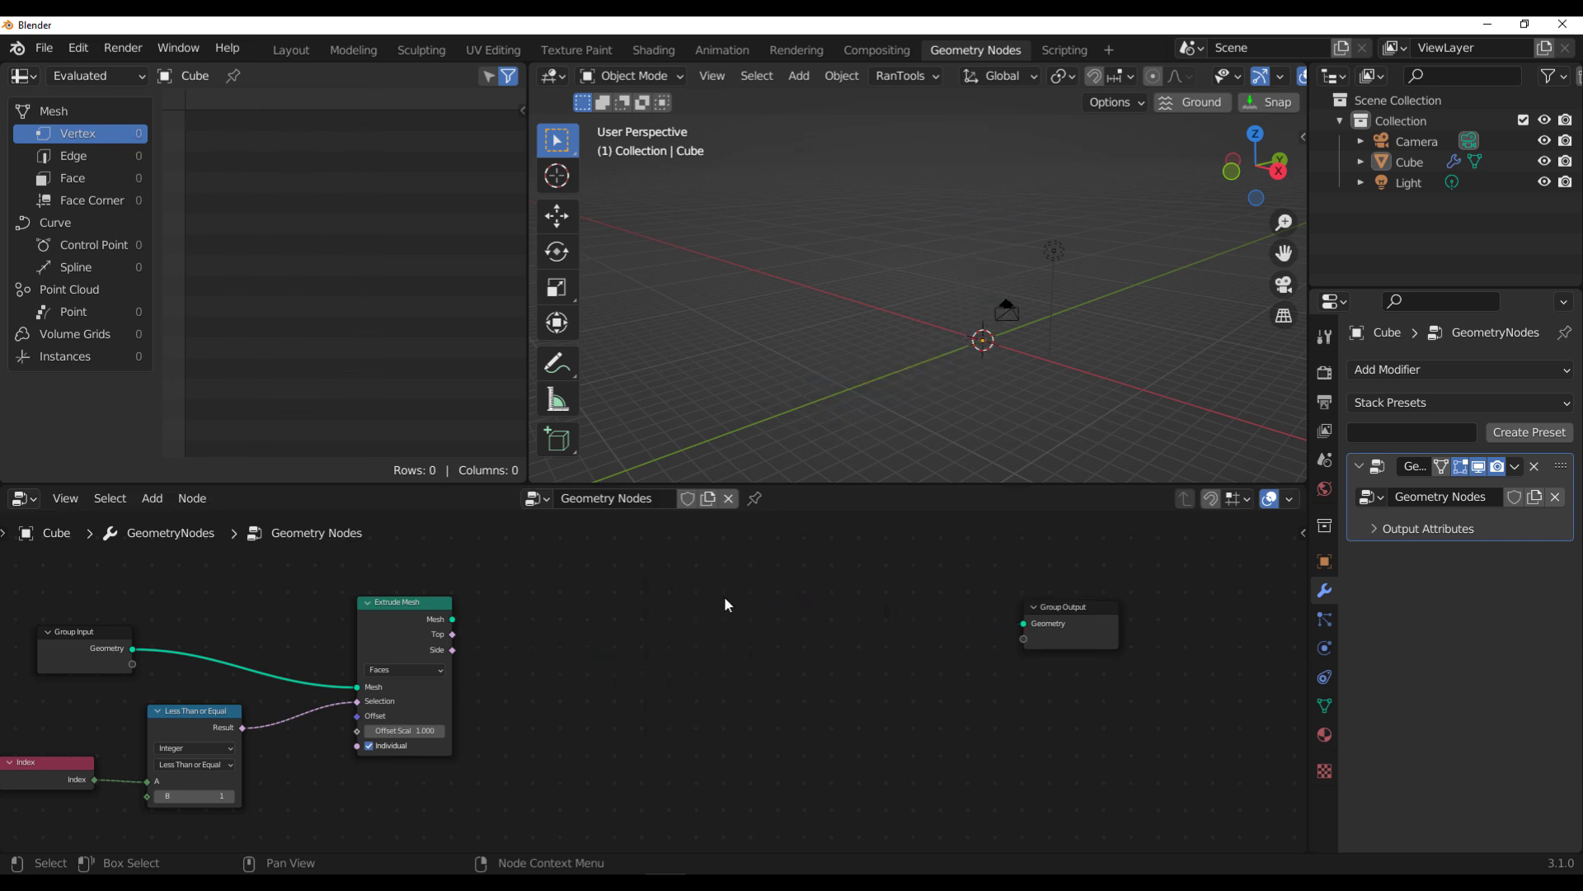
left_click_drag(452, 619, 825, 630)
scroll(1014, 438, "up", 5)
middle_click_drag(1013, 438, 957, 295)
scroll(1027, 221, "up", 2)
Step: Widen the 3D view and turn on the Wireframe overlay to inspect the stepped block
left_click_drag(1304, 329, 1449, 330)
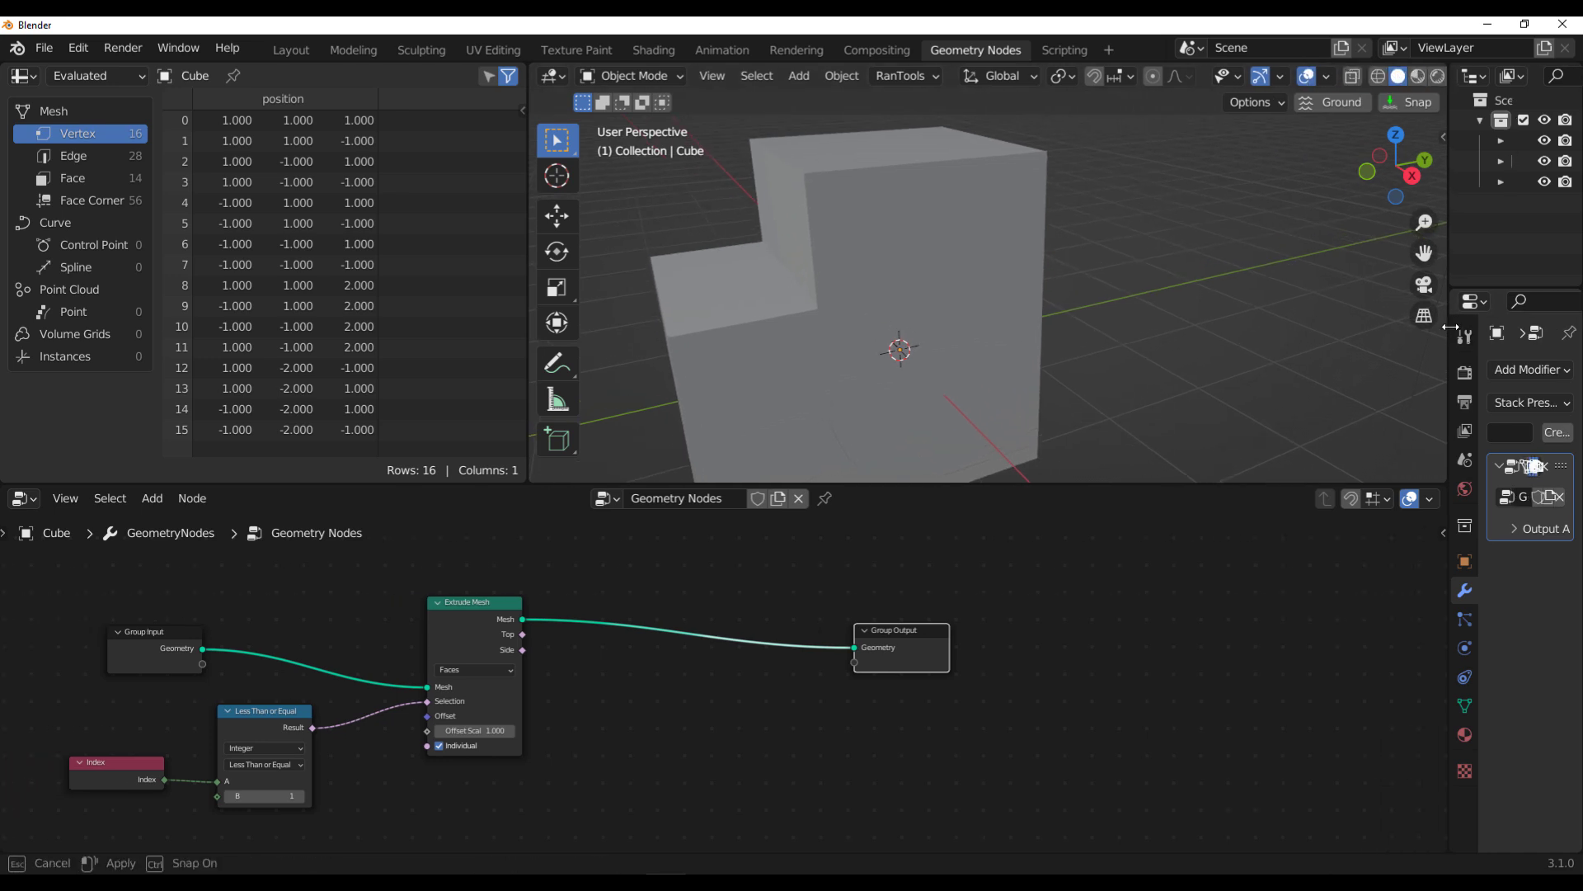
left_click(1326, 76)
left_click(1200, 420)
middle_click_drag(843, 381, 914, 343)
scroll(914, 343, "down", 3)
scroll(713, 714, "up", 2)
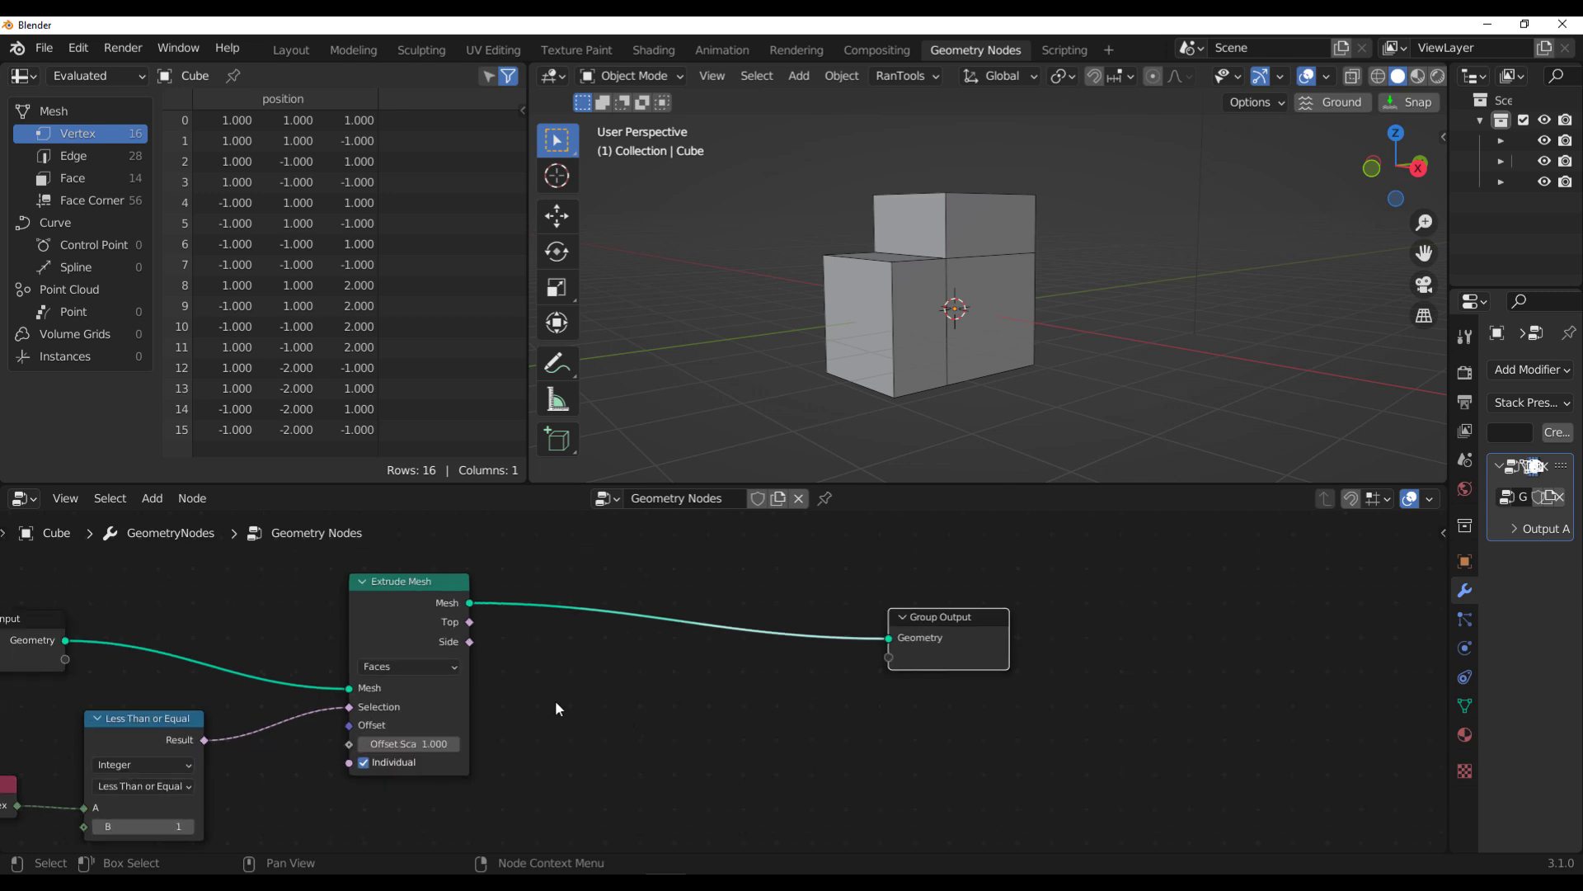
middle_click_drag(555, 707, 675, 682)
left_click(547, 573)
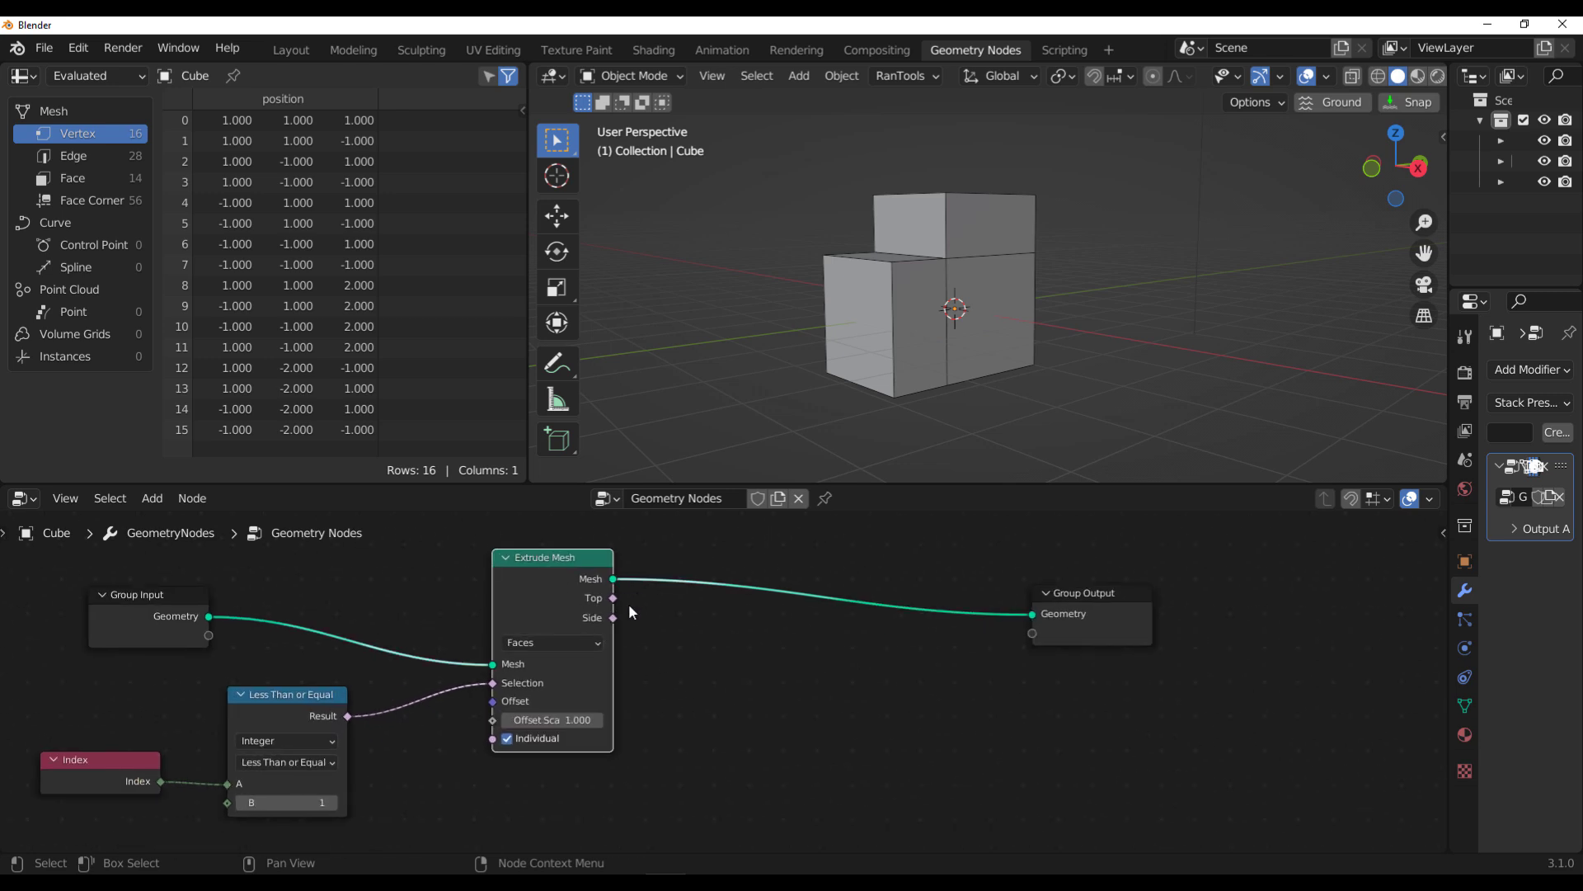
middle_click_drag(960, 334, 923, 376)
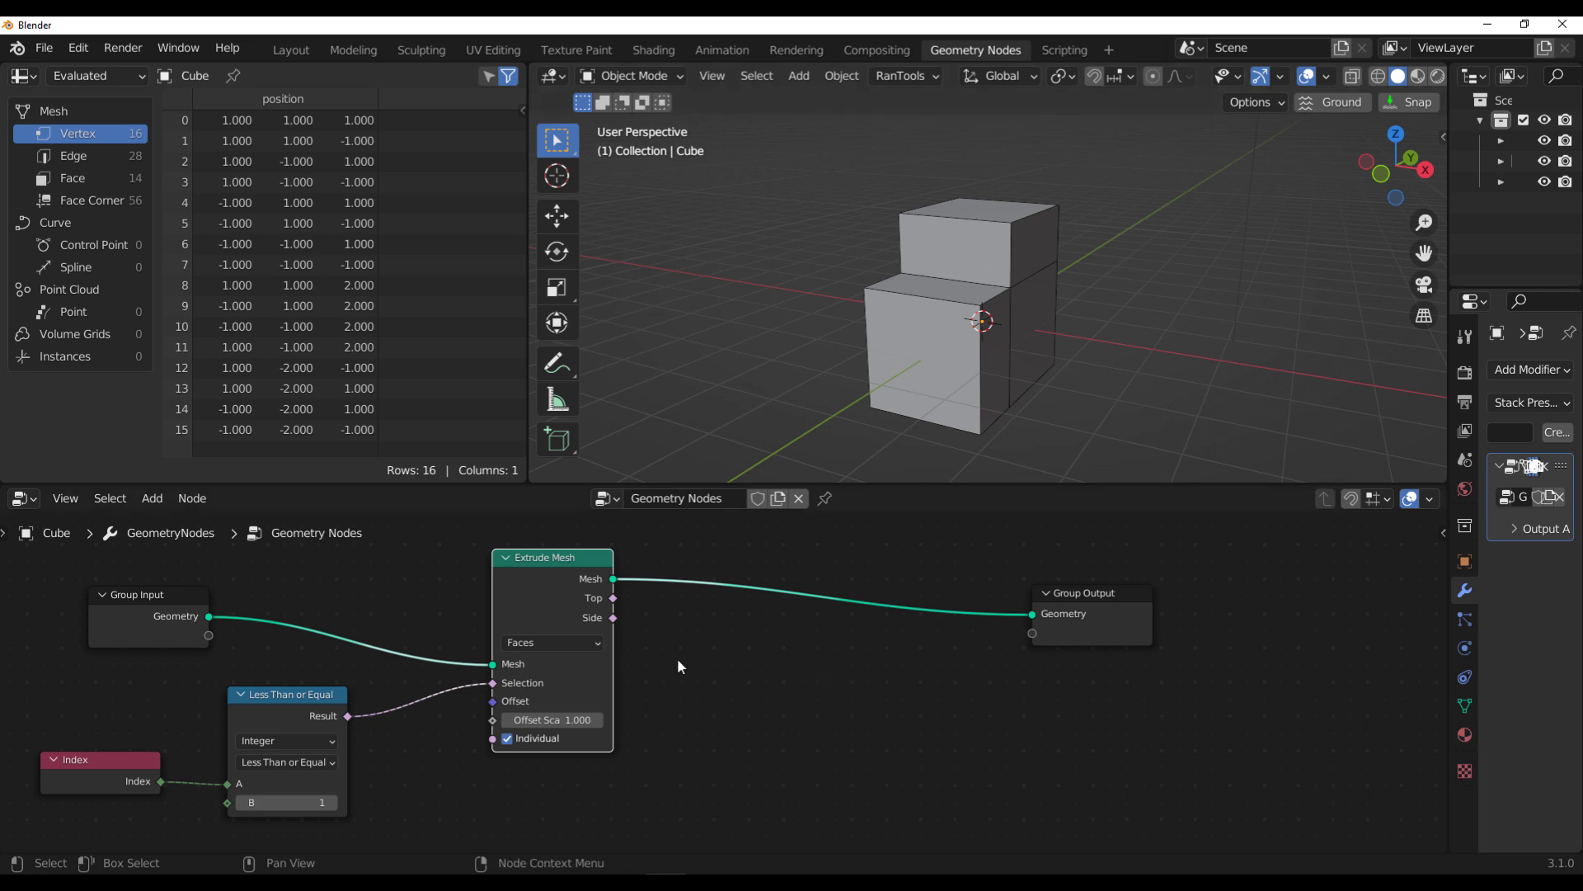
Step: Open node search by dragging from the Extrude Mesh's Mesh output into empty space
left_click_drag(371, 804, 138, 740)
left_click(849, 740)
left_click_drag(639, 593, 780, 618)
left_click(703, 691)
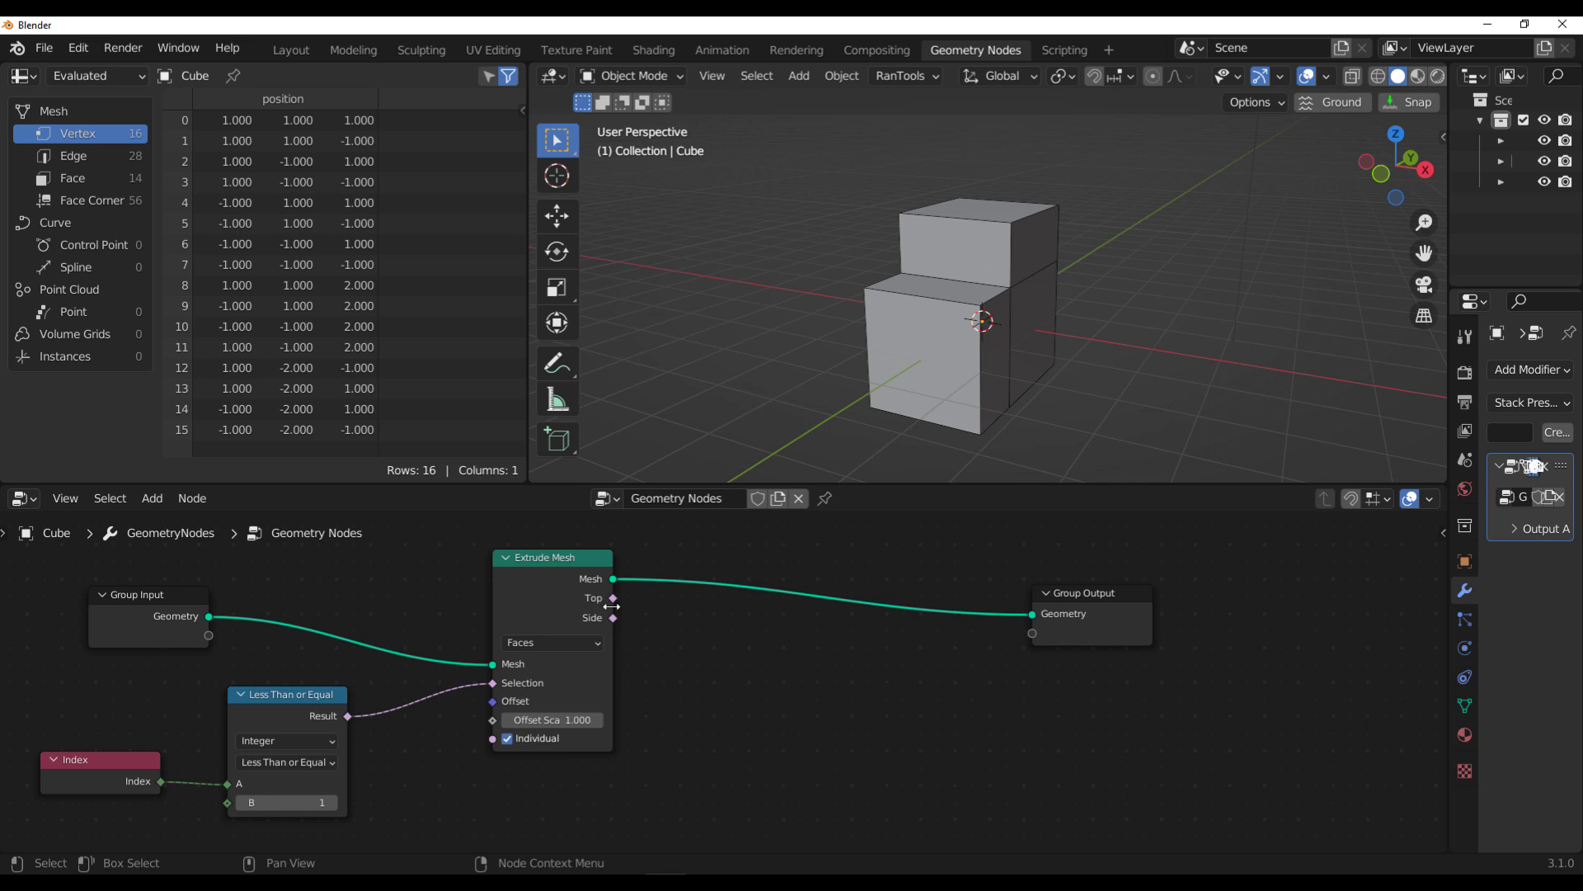
left_click_drag(613, 580, 754, 646)
Step: Add a Scale Elements node and insert it between Extrude Mesh and Group Output
type("sca")
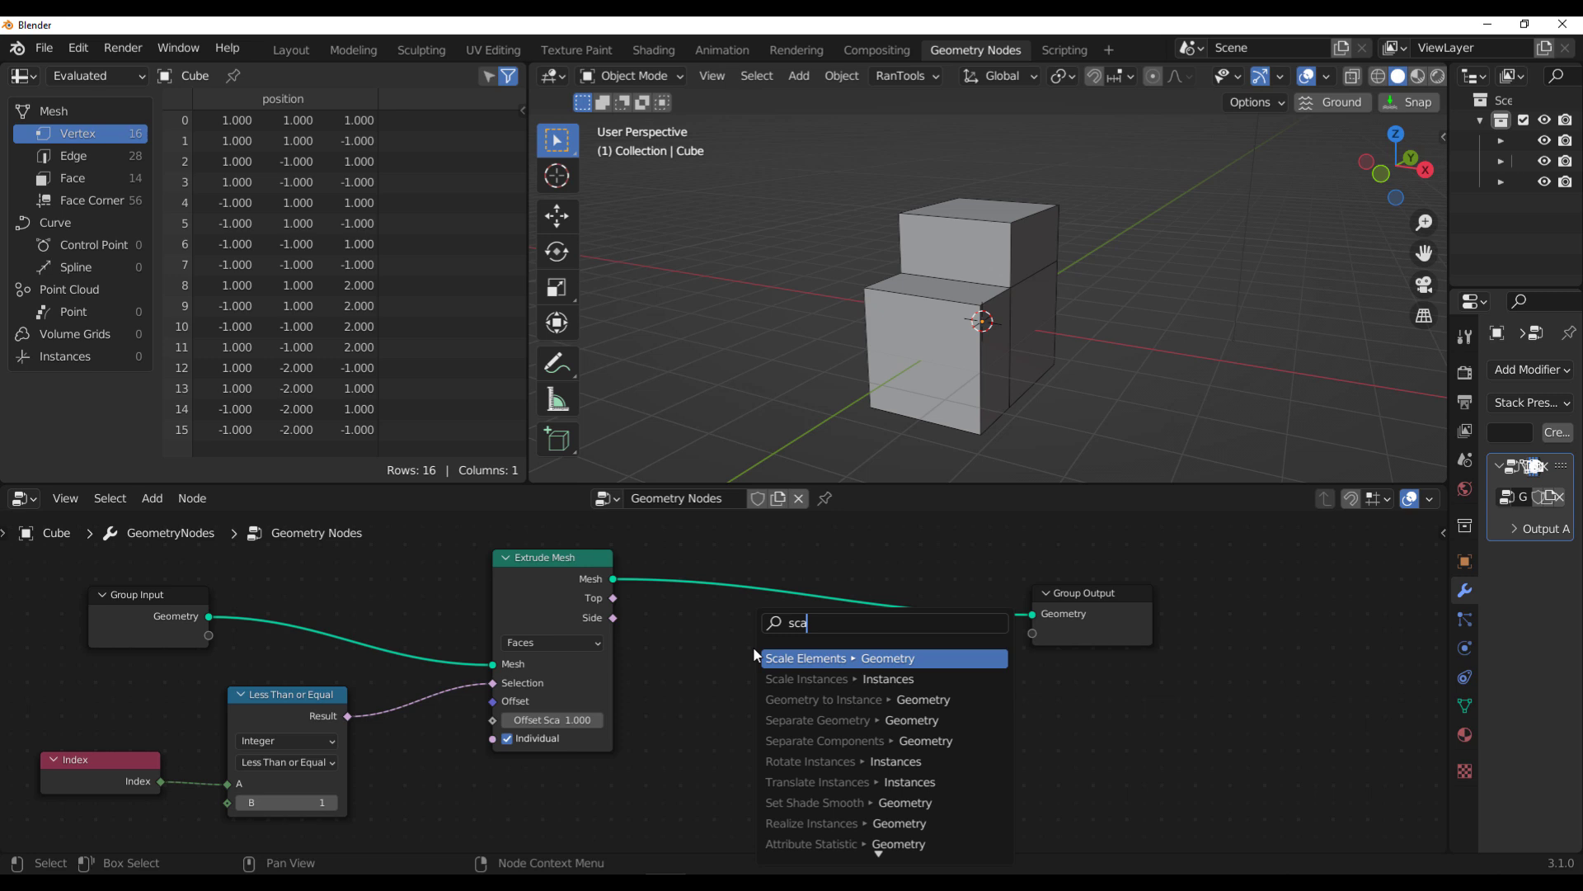
key("Return")
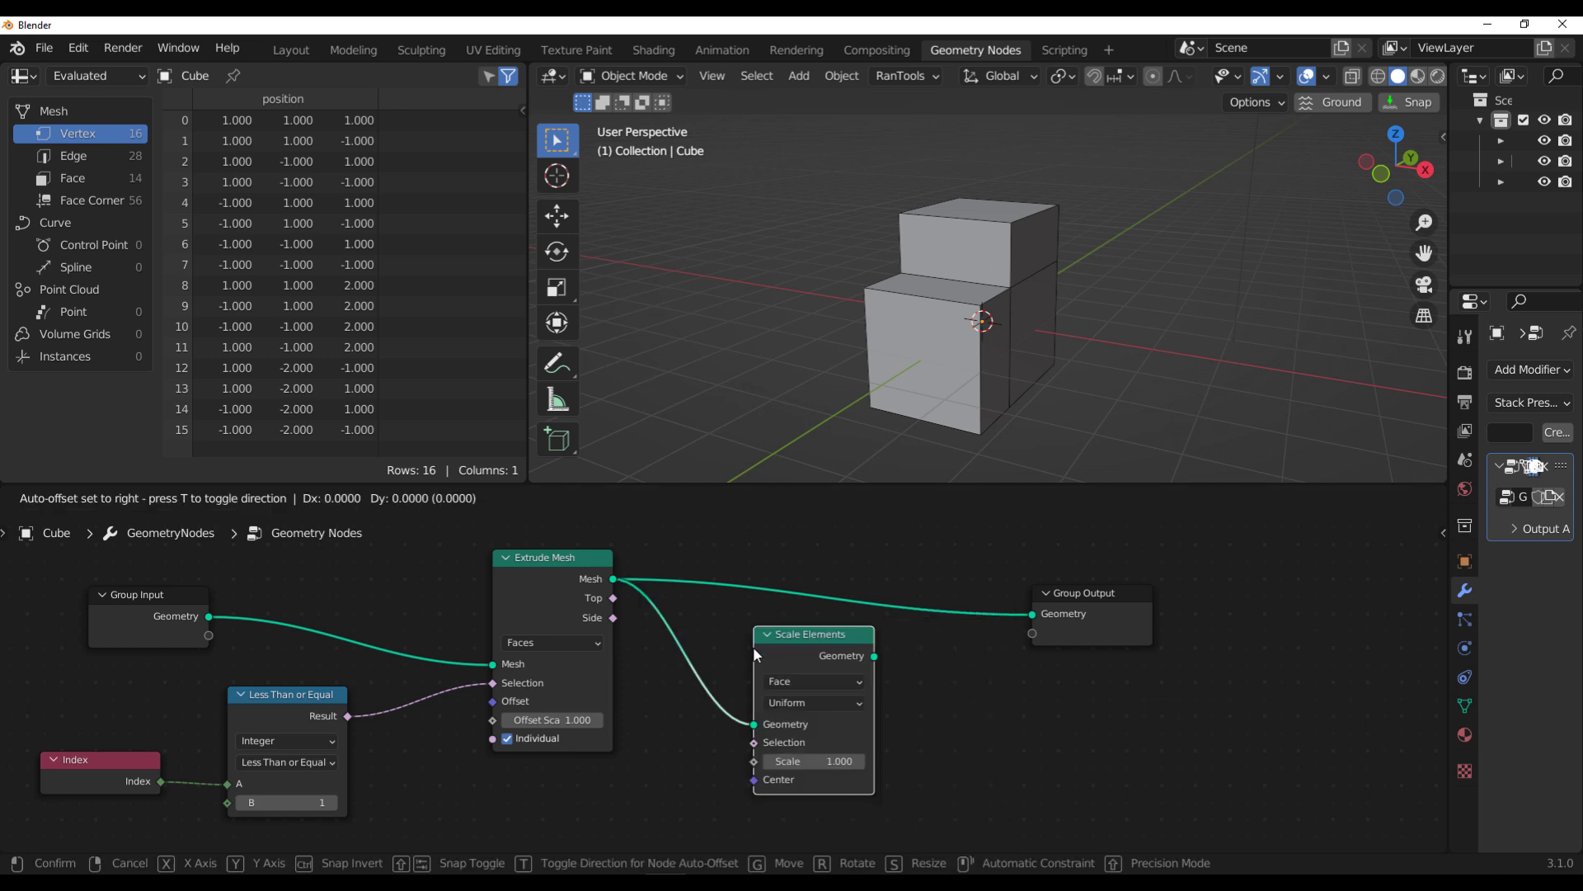
left_click(783, 649)
left_click_drag(745, 719, 716, 736)
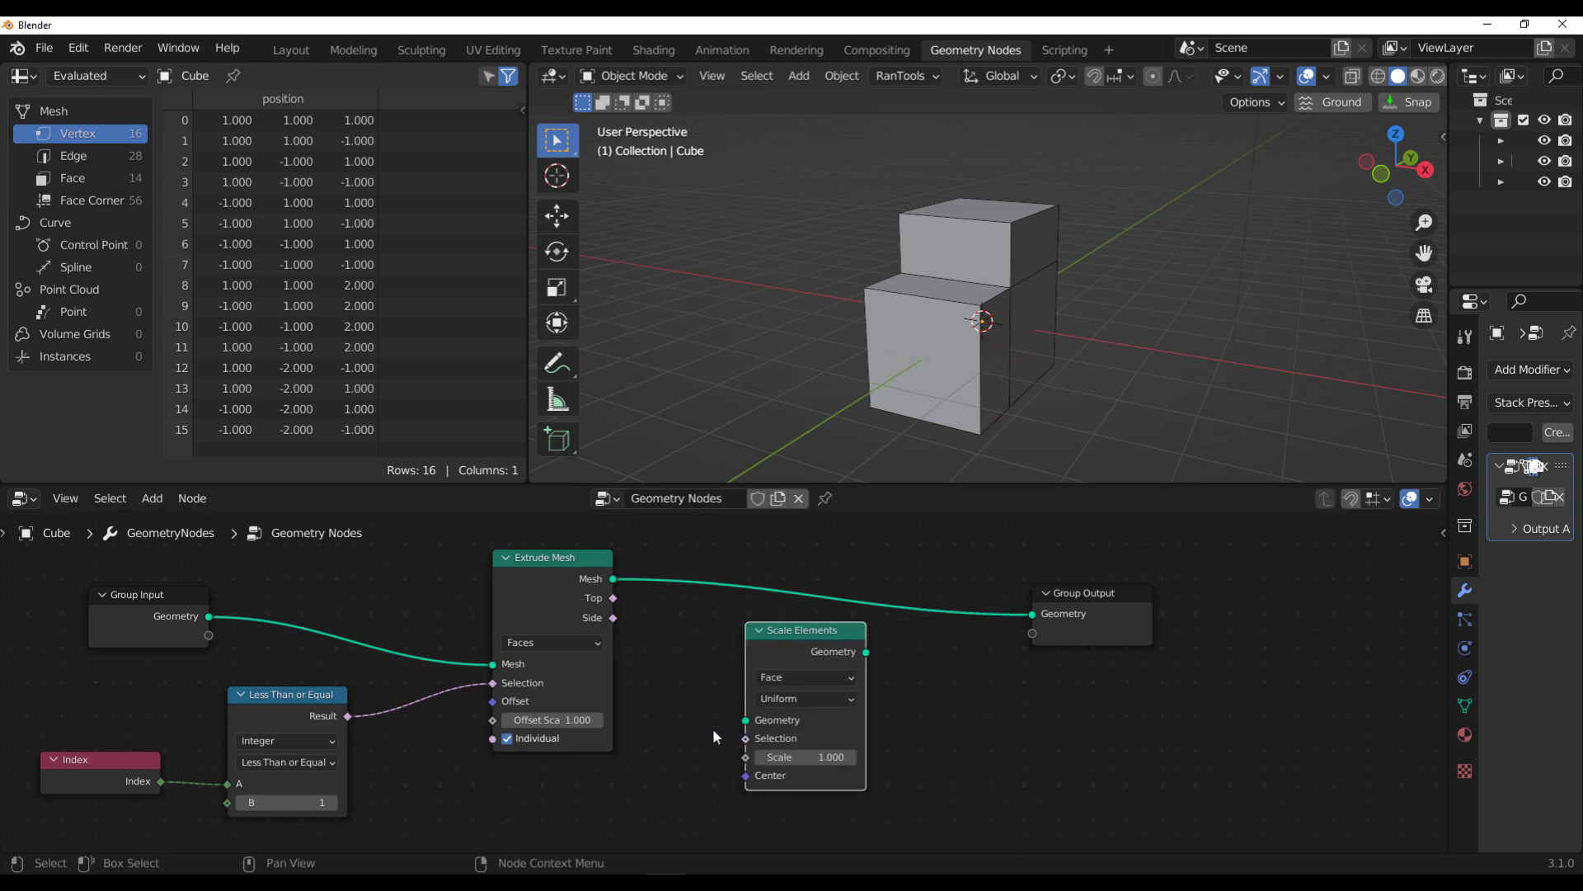
left_click_drag(800, 656, 807, 585)
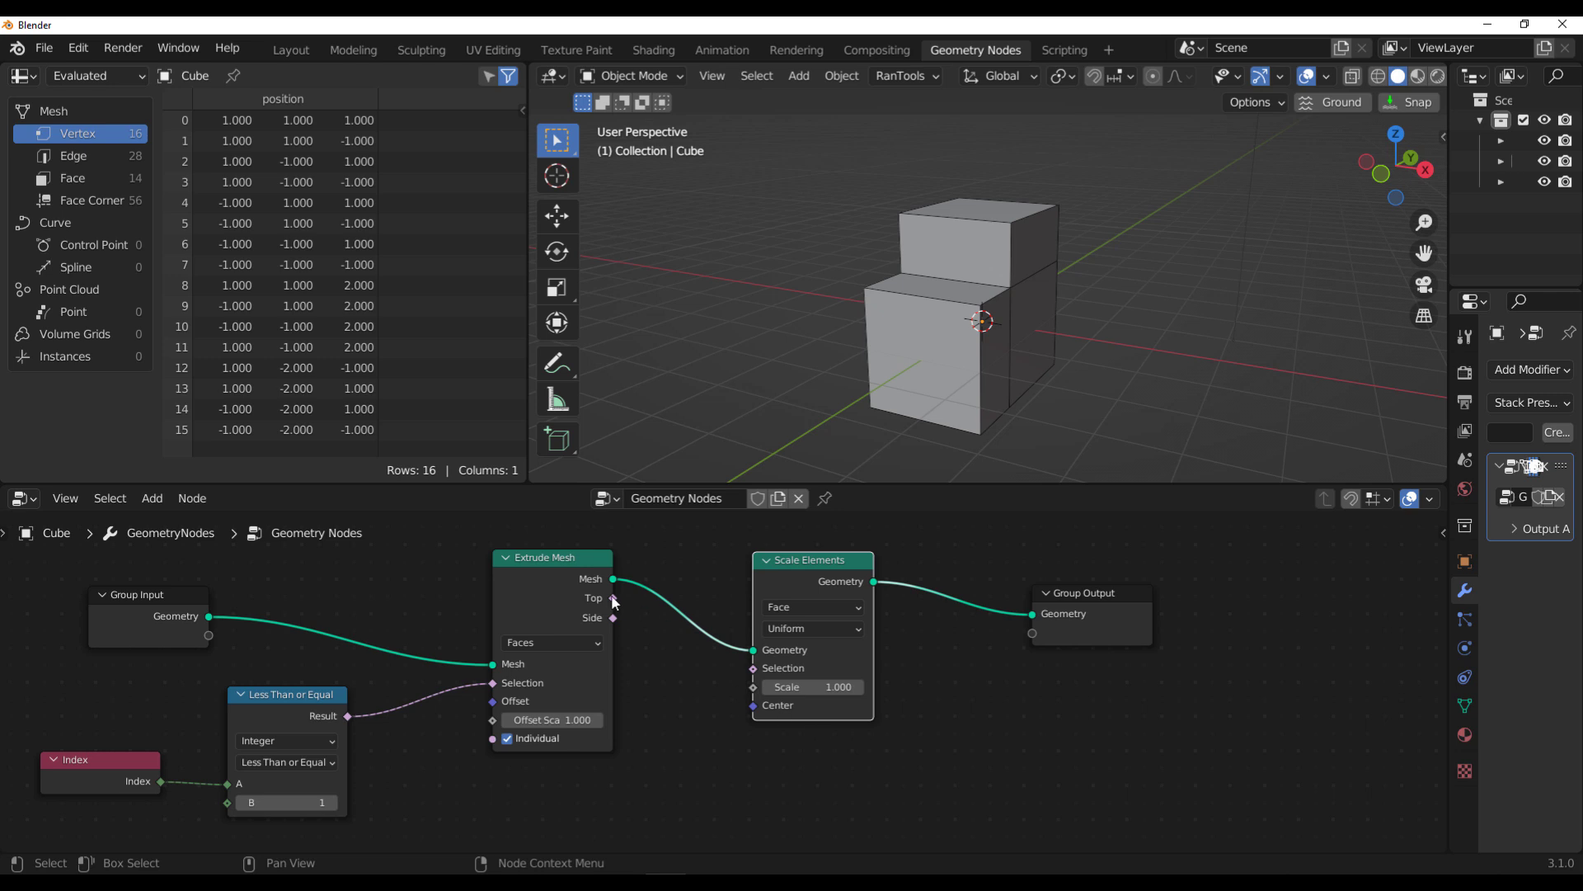
Step: Feed the Top faces into Scale Elements' Selection, scale them to 0.7, and set extrusion offset to 0
left_click_drag(614, 598, 755, 670)
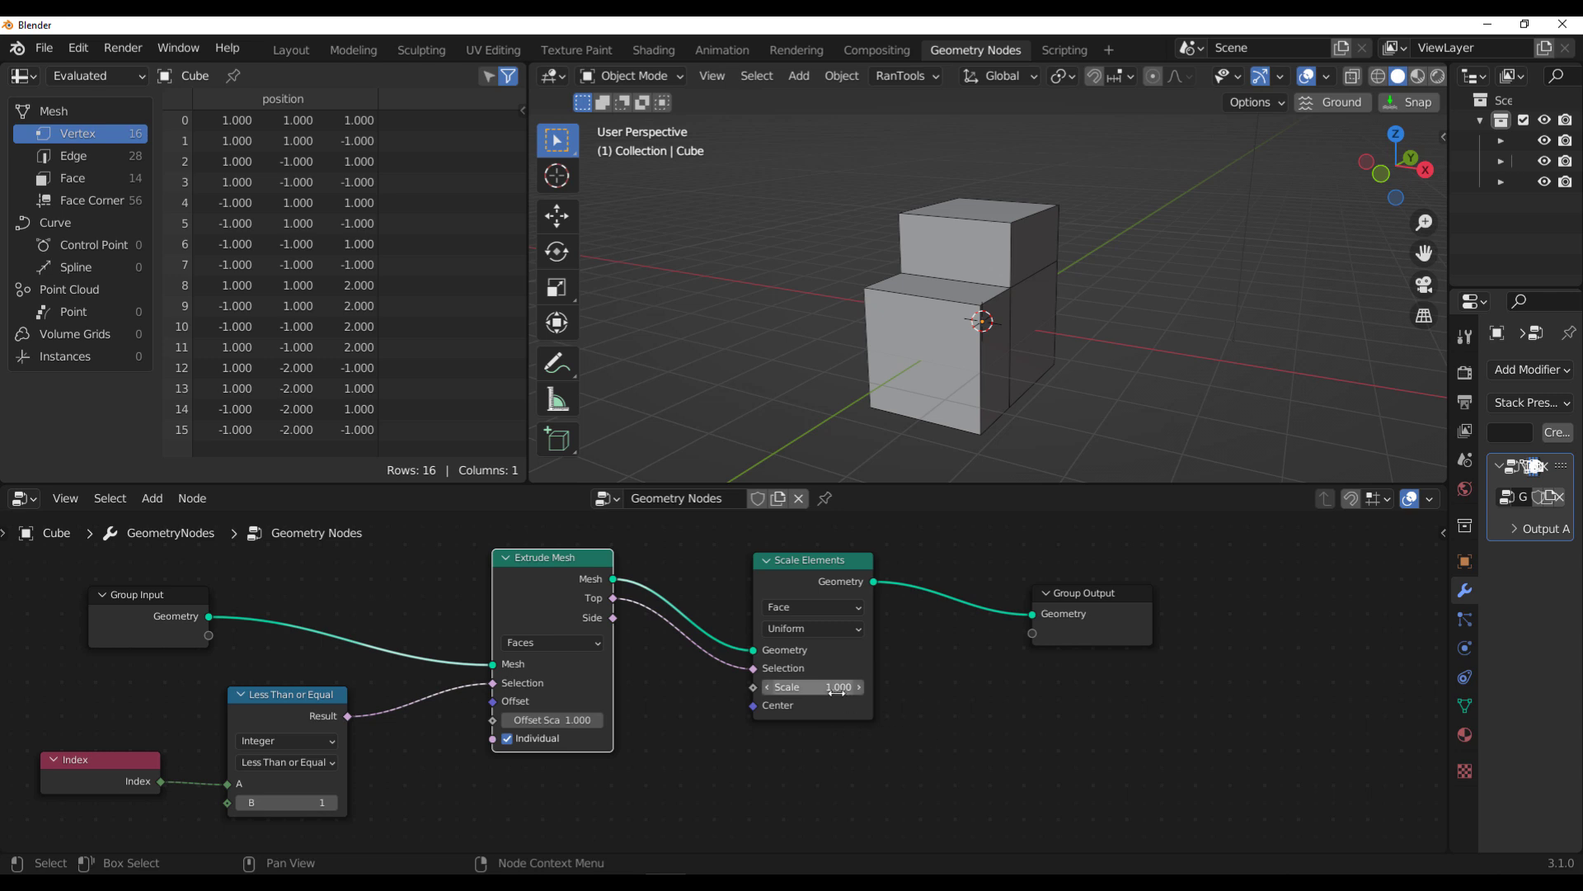
left_click_drag(816, 687, 817, 687)
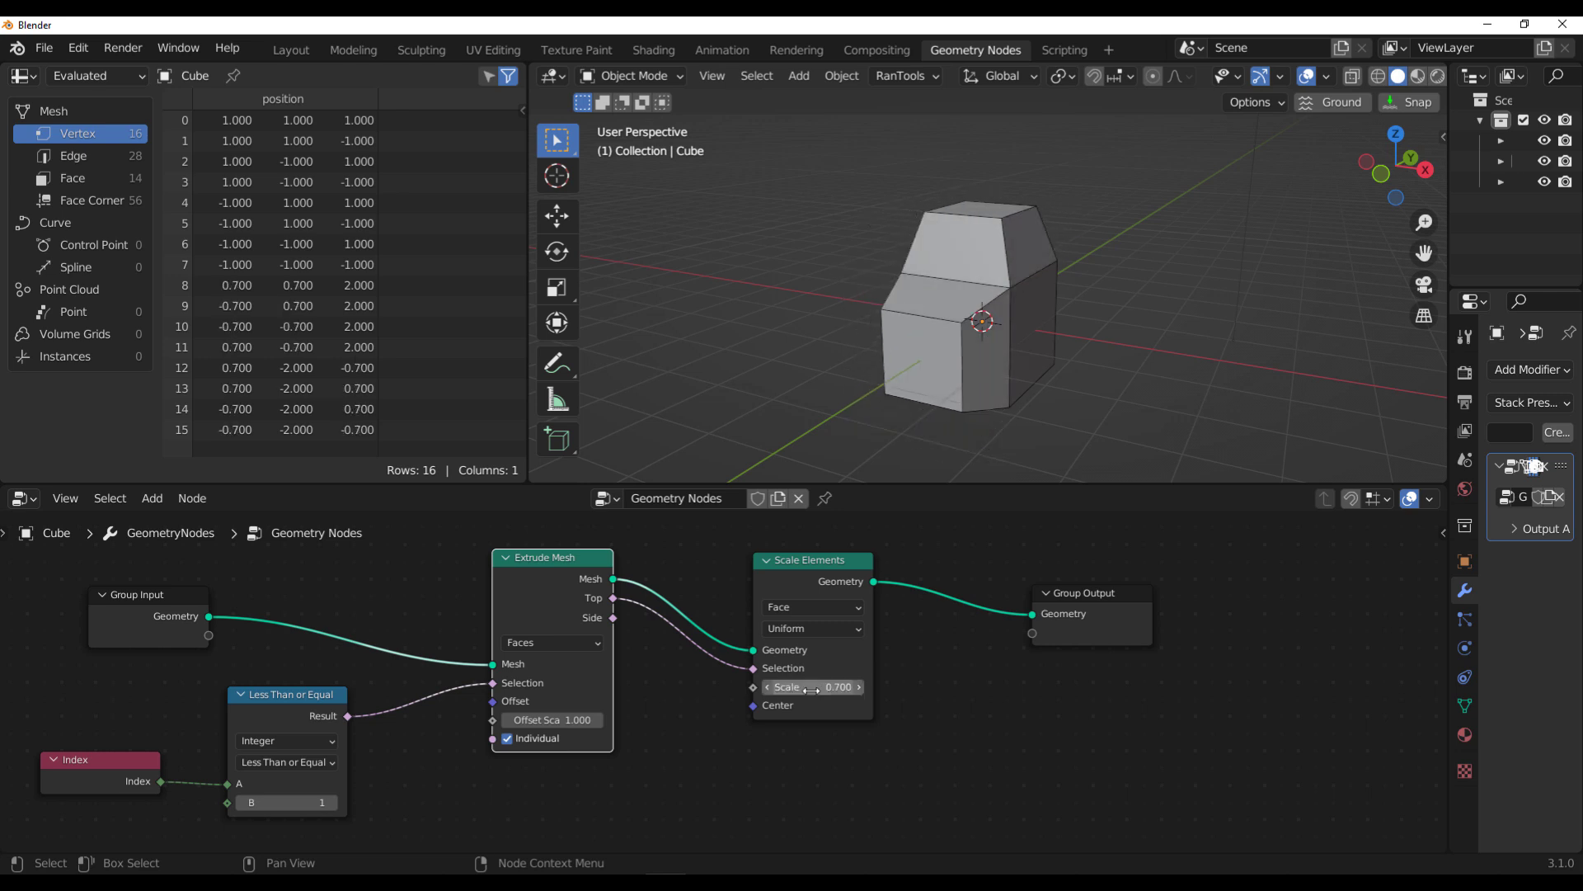
left_click(566, 720)
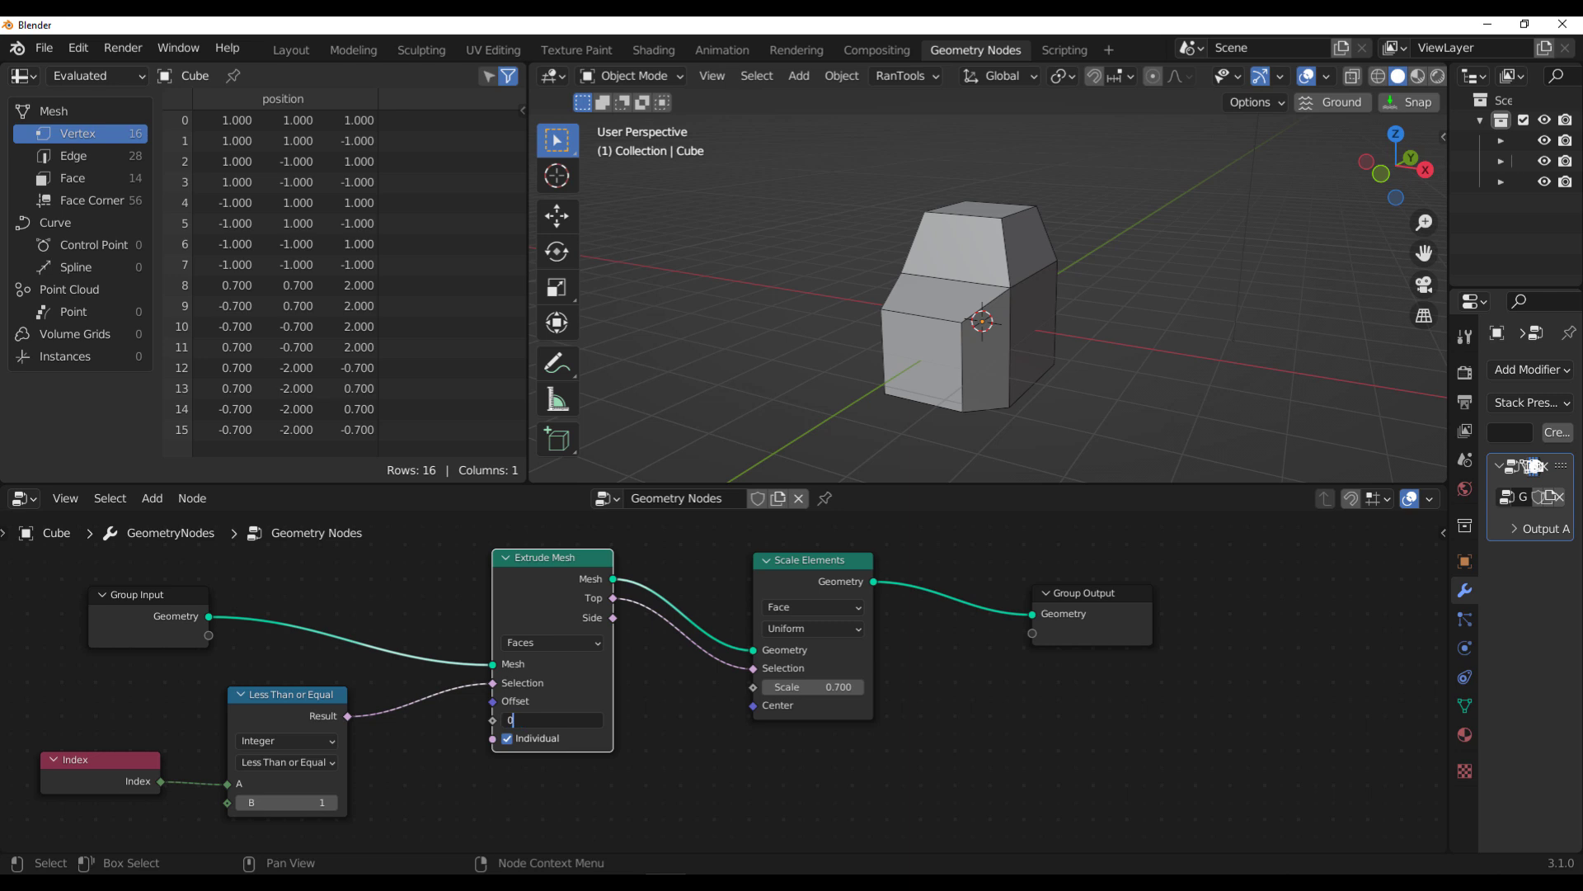
key("Return")
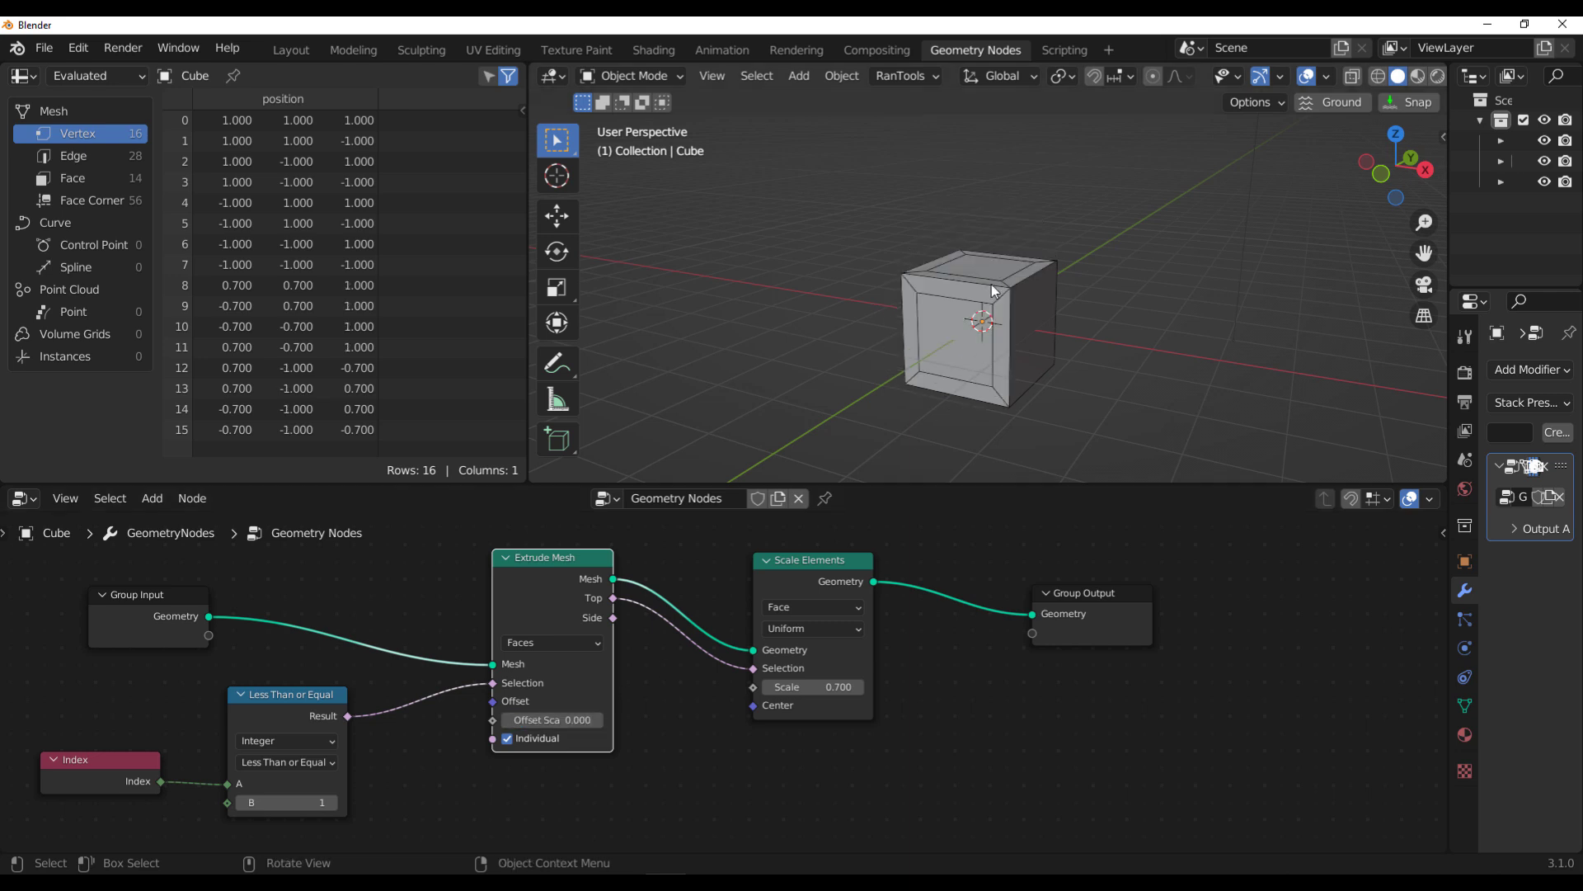
middle_click_drag(1123, 351, 1024, 393)
scroll(1019, 384, "up", 3)
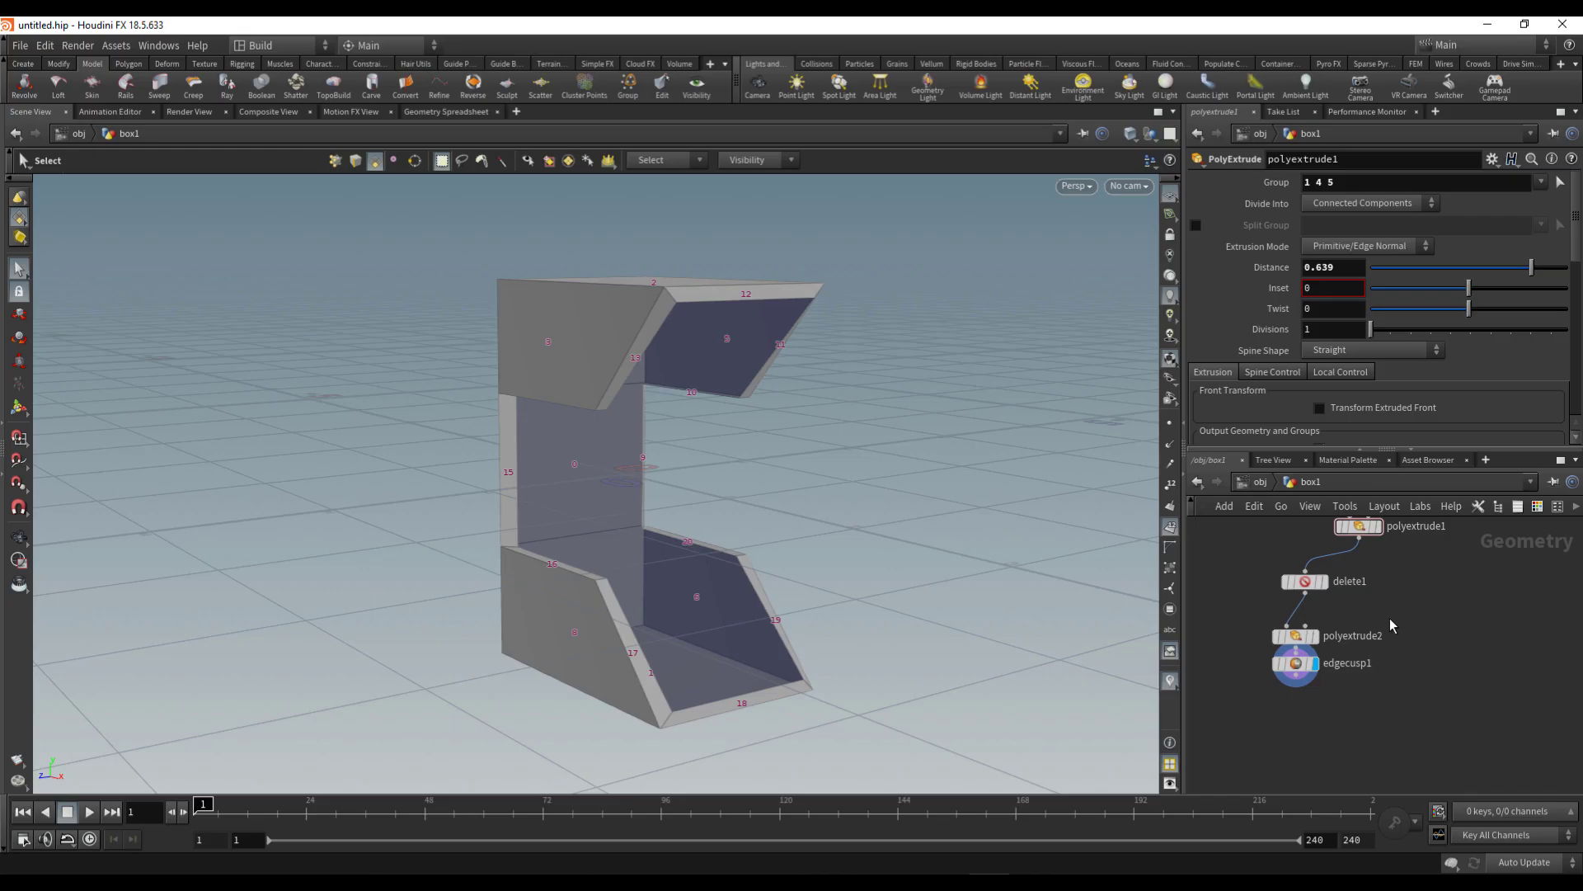
Step: Select polyextrude1 and scroll its parameters down to Output Geometry and Groups
left_click(1352, 656)
scroll(1254, 354, "down", 2)
scroll(1254, 353, "down", 3)
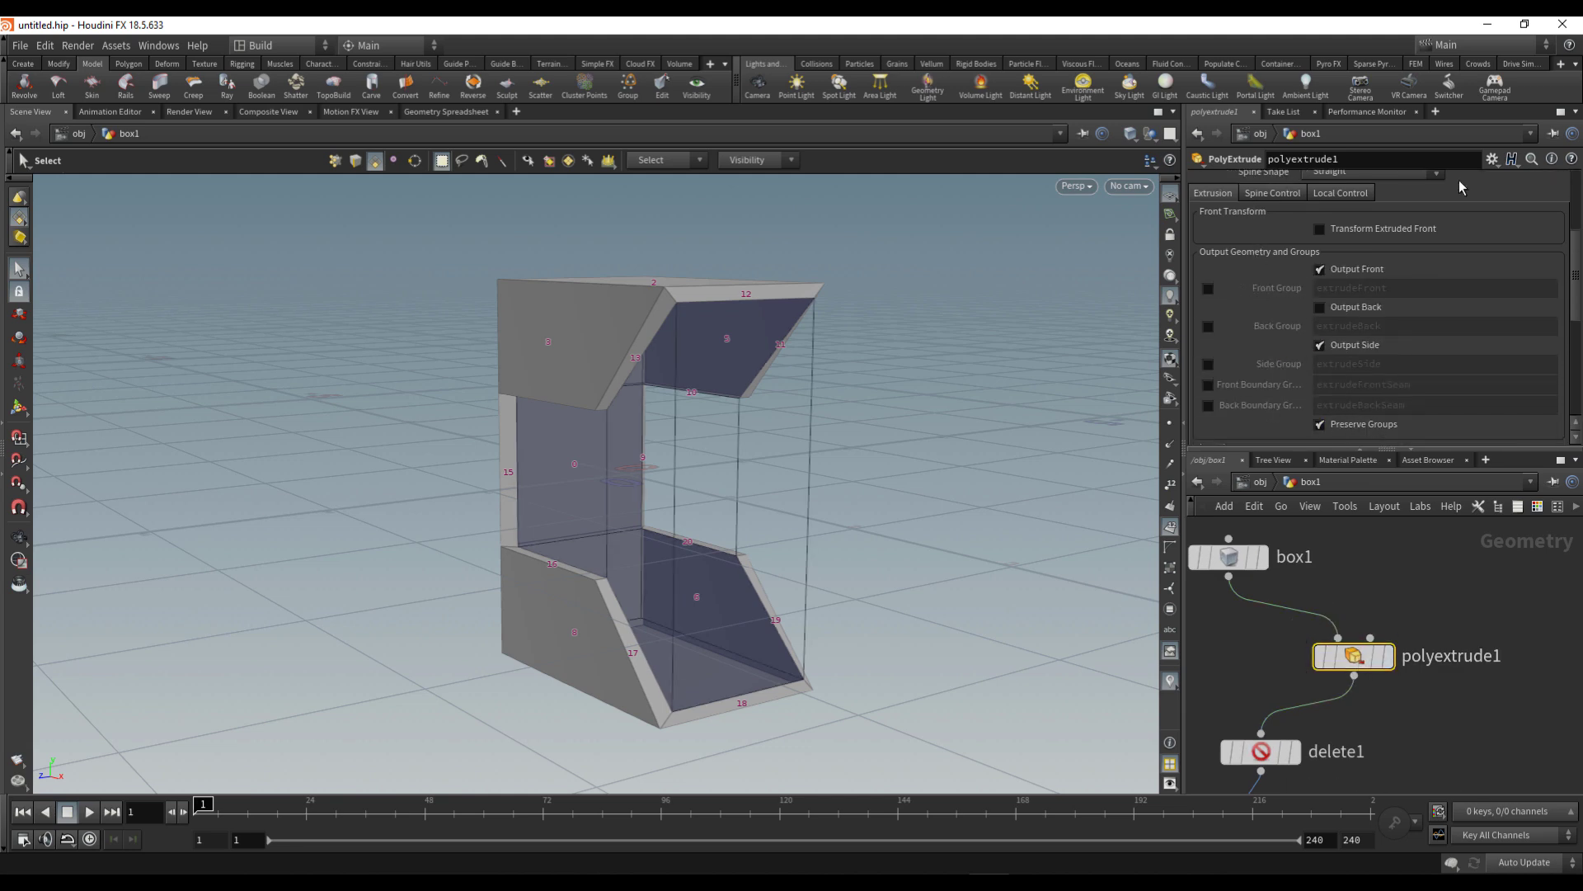
left_click(1490, 26)
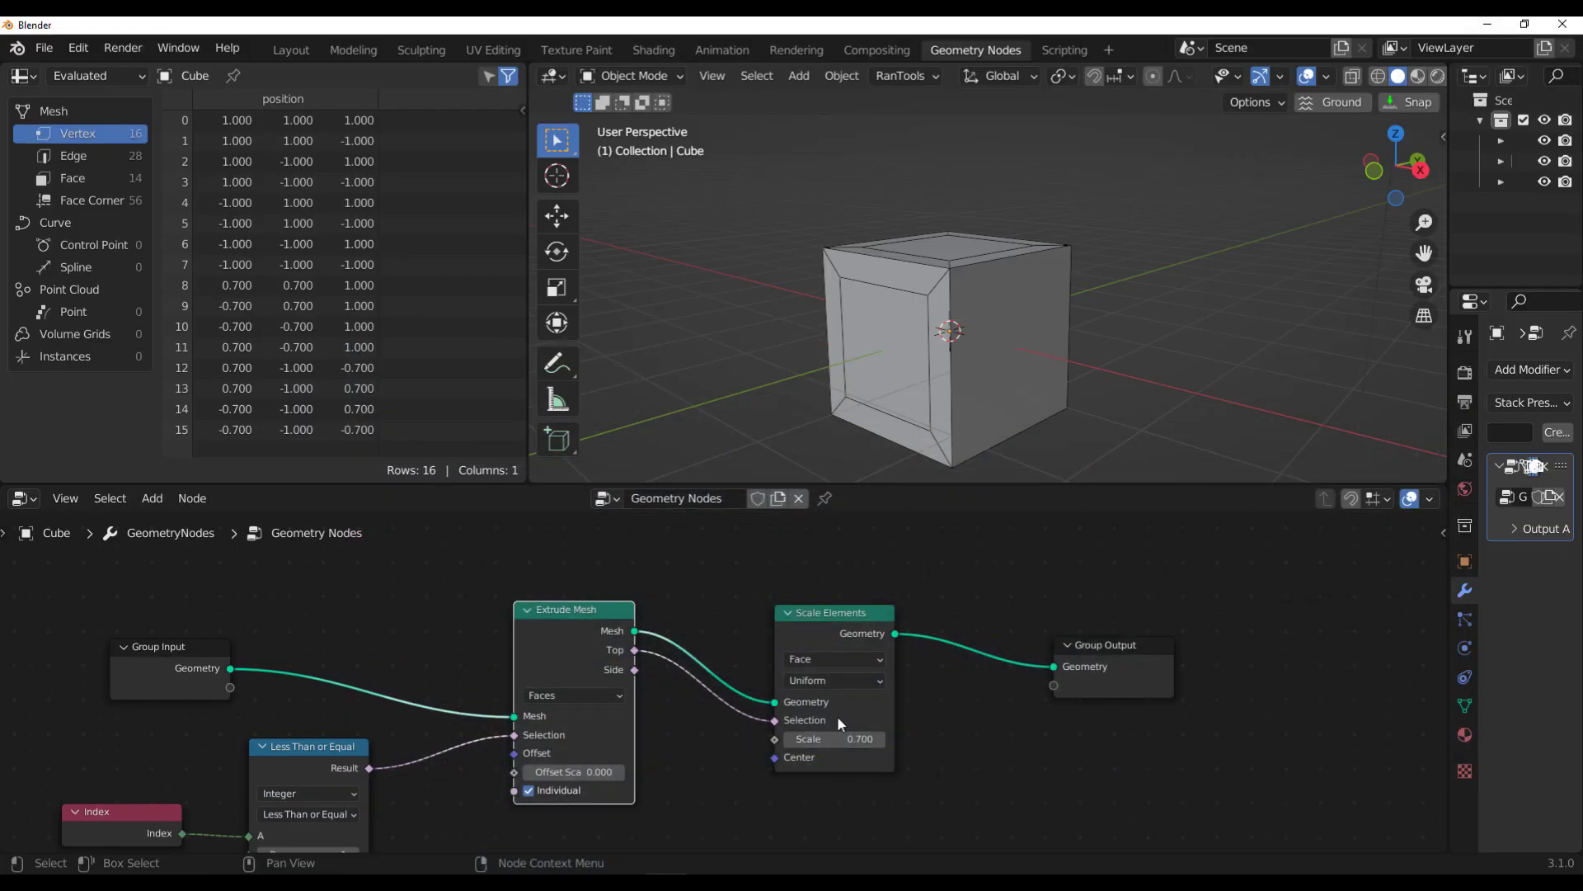
Step: Duplicate the Extrude Mesh node and insert the copy between Scale Elements and Group Output
left_click_drag(1096, 675, 1173, 670)
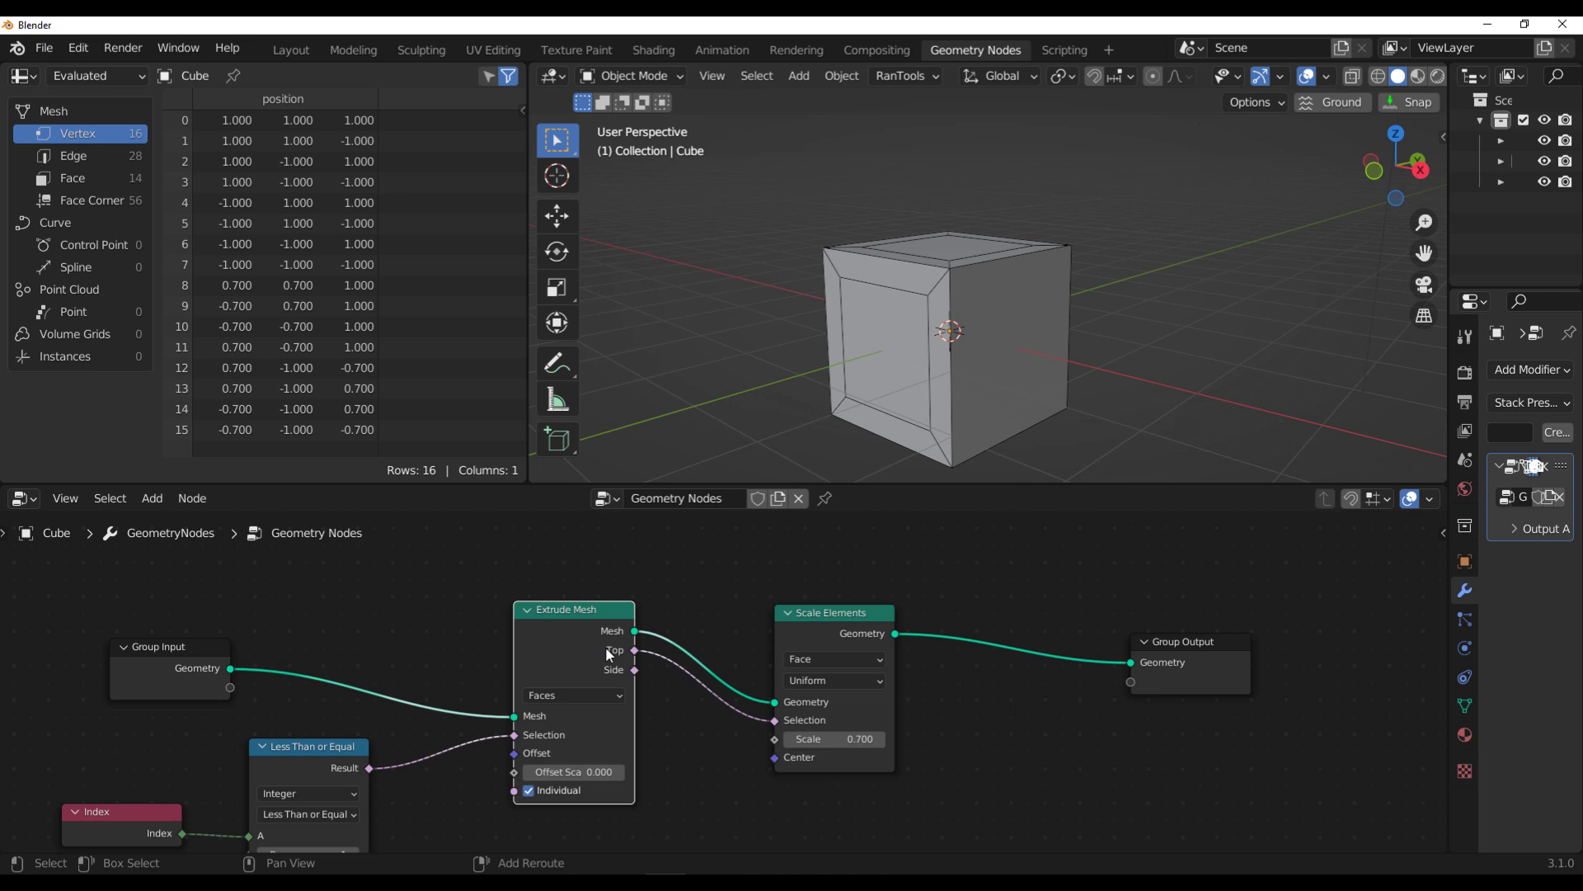
key("shift+d")
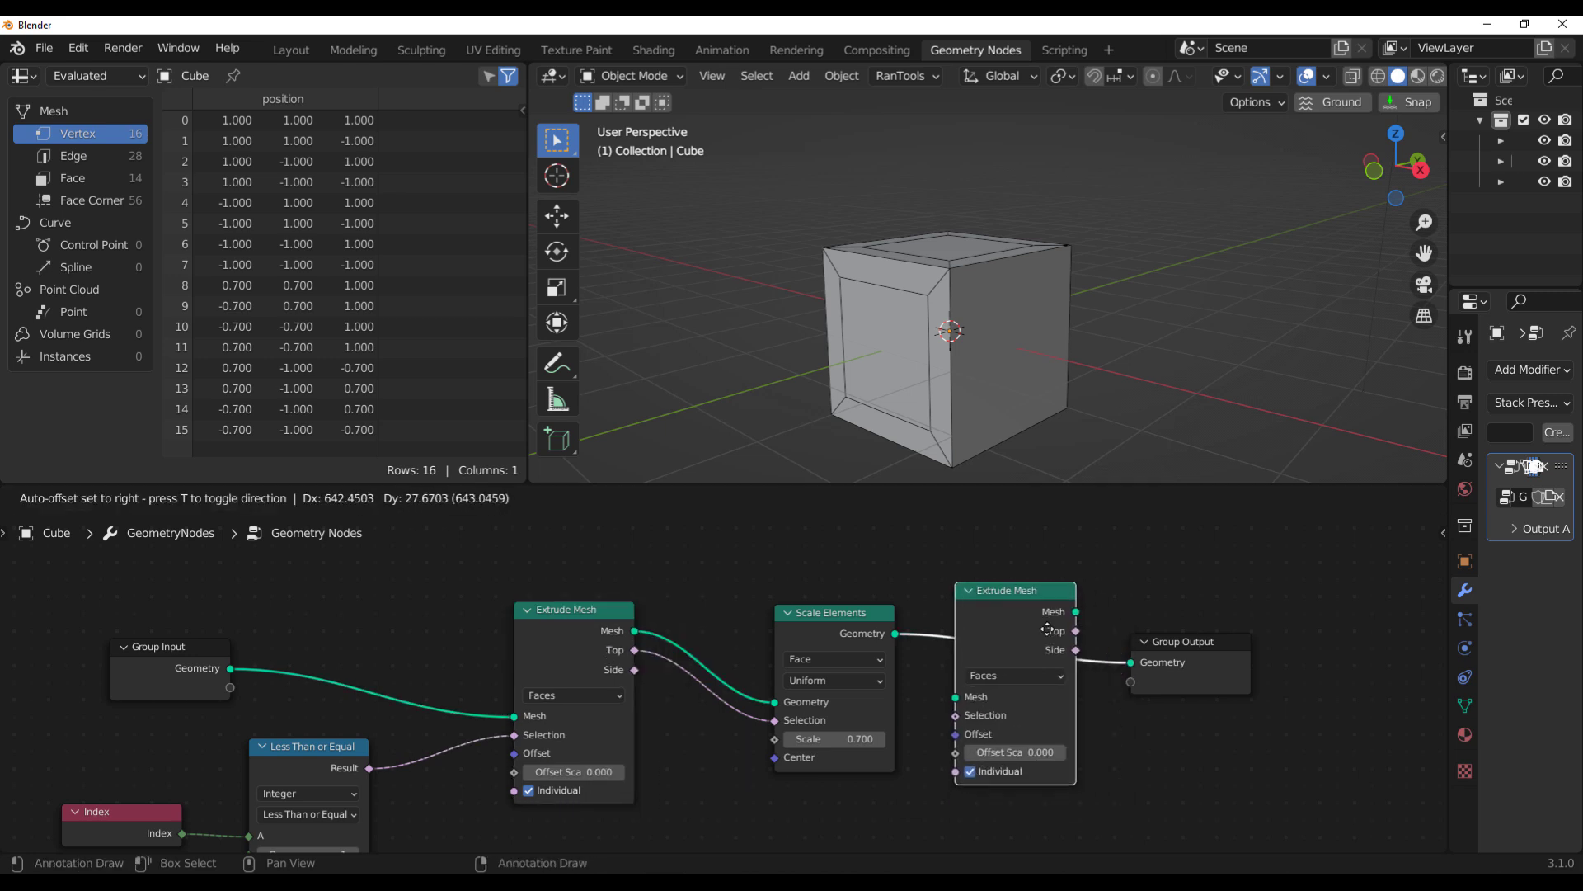
left_click(1057, 635)
middle_click_drag(1185, 735, 954, 736)
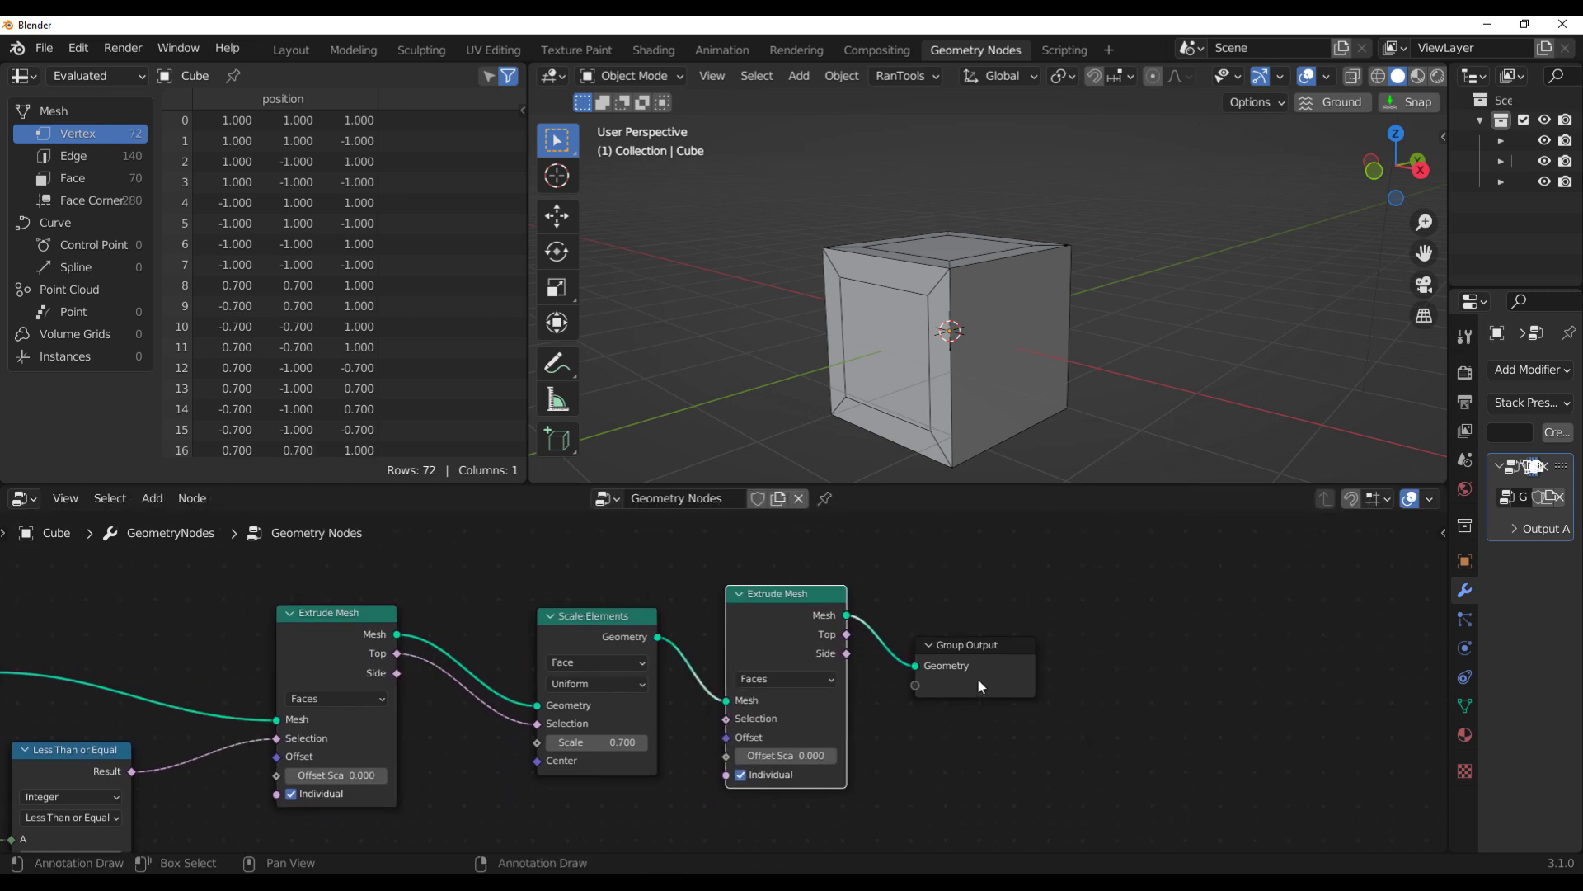
left_click_drag(980, 680, 1073, 674)
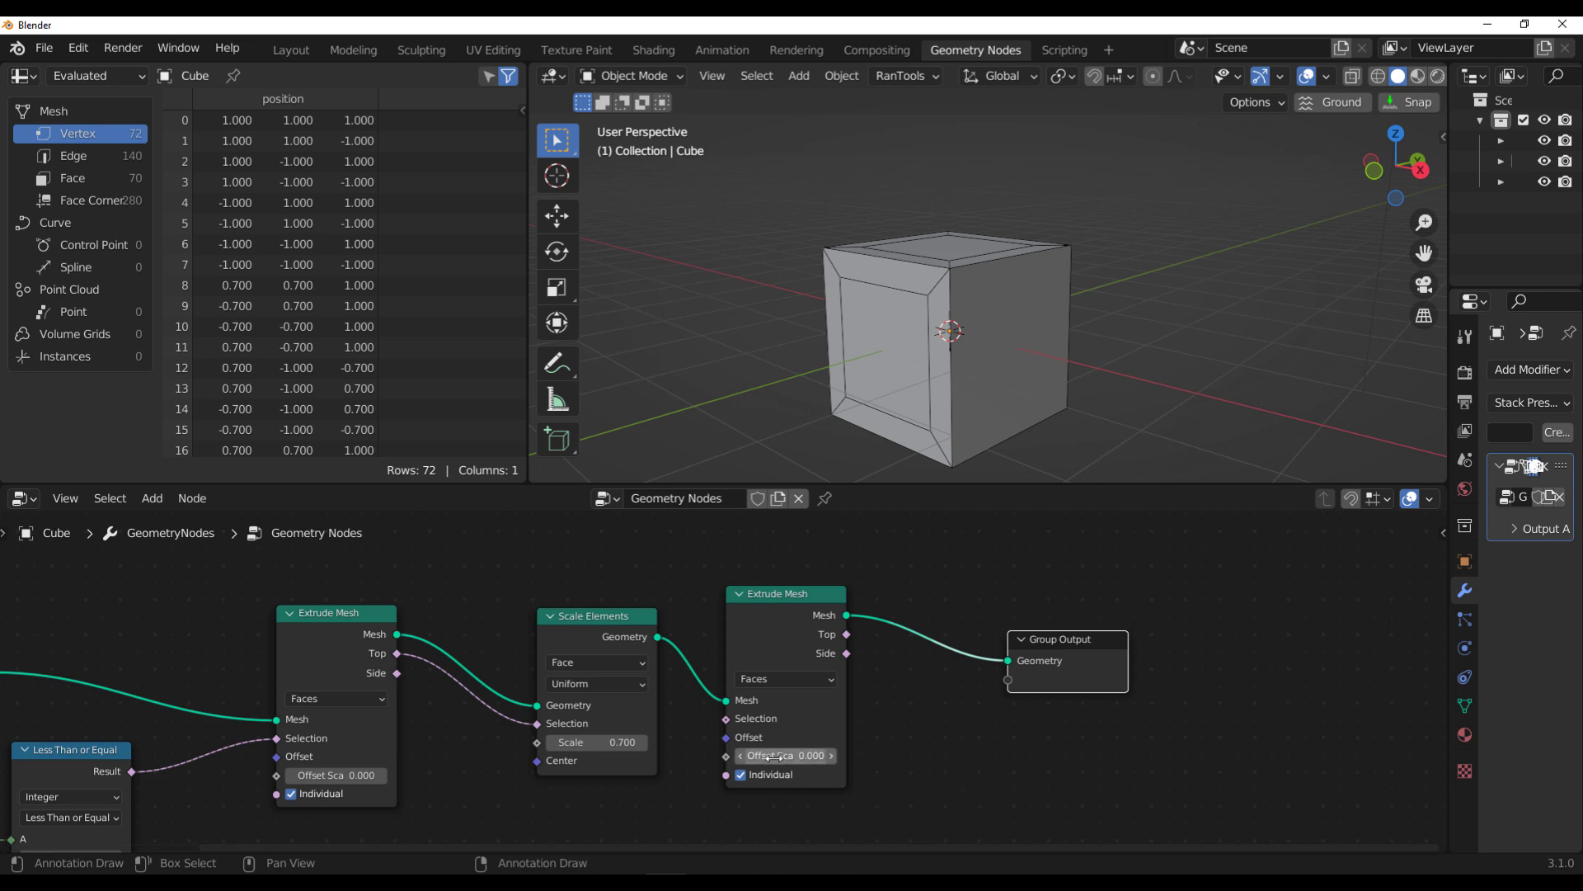
Step: Set the new extrusion's offset scale to 1.3 and restrict it to the first extrusion's top faces
left_click_drag(782, 756, 837, 756)
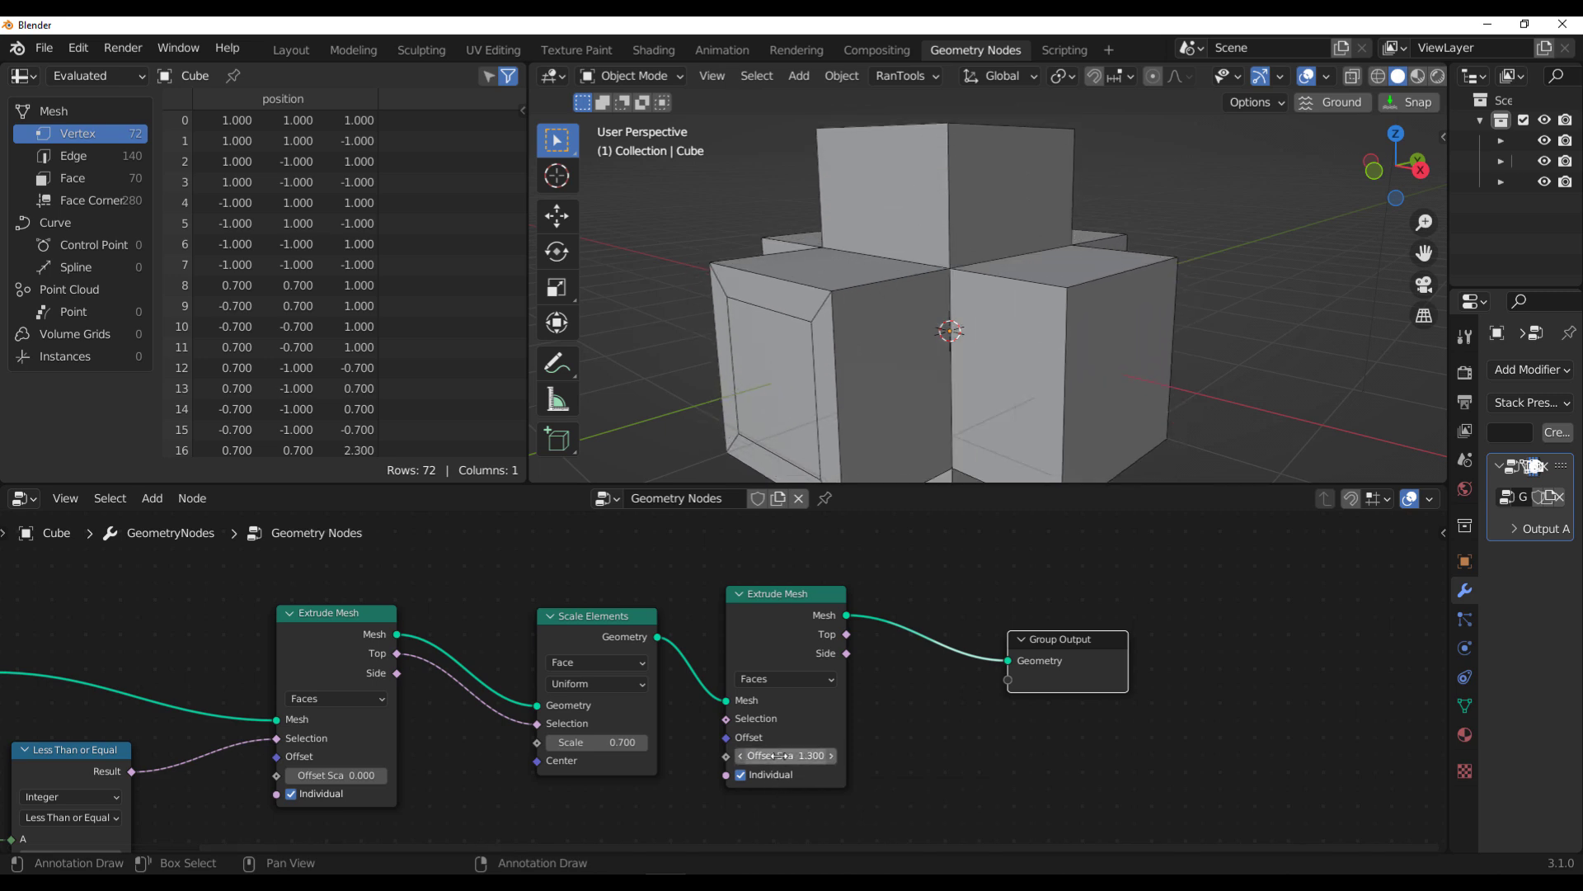
left_click_drag(398, 653, 736, 729)
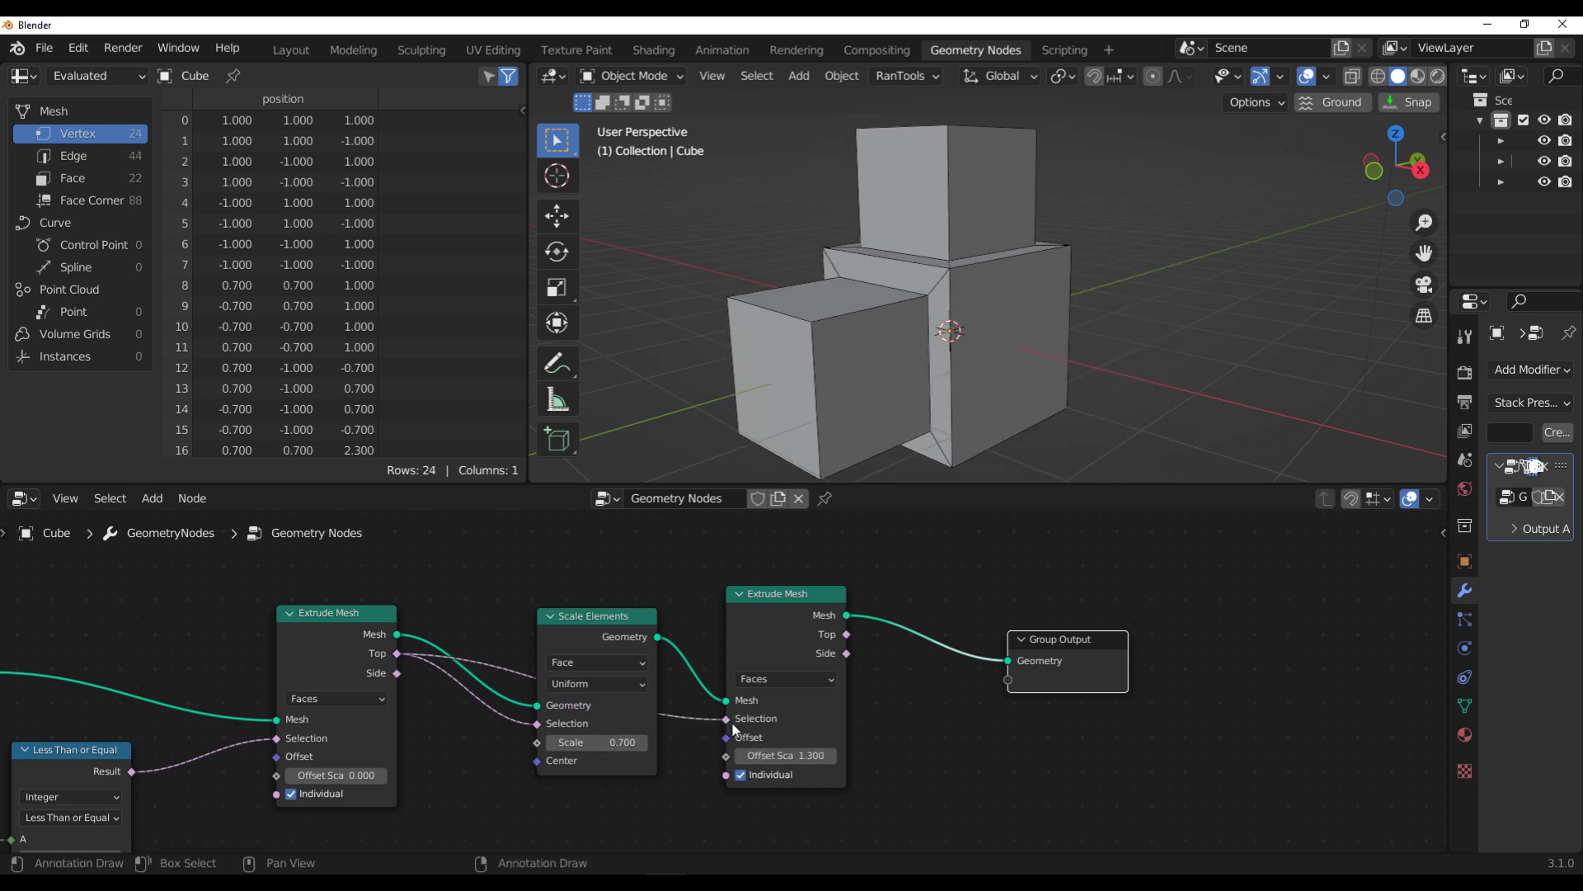
scroll(1081, 243, "down", 6)
middle_click_drag(972, 309, 1082, 296)
scroll(1007, 288, "up", 5)
left_click_drag(1096, 661, 1250, 639)
left_click(618, 620)
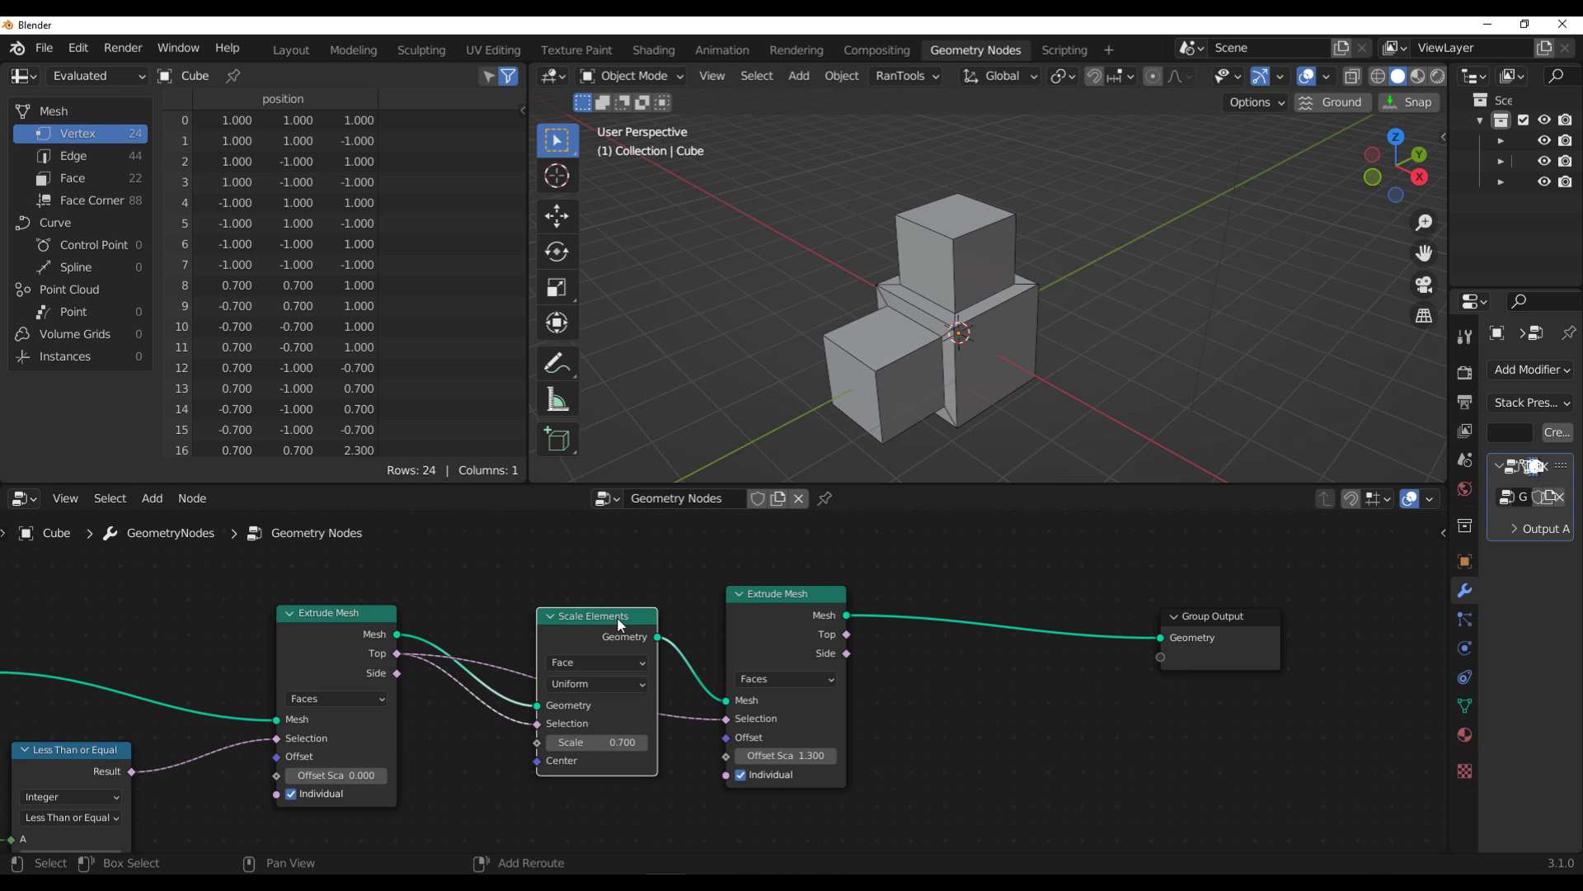
Step: Add a duplicate Scale Elements (0.7) after the second Extrude Mesh, limited to its top faces
key("shift+d")
left_click(1044, 602)
mouse_move(1096, 385)
middle_mouse_down()
mouse_move(1114, 396)
mouse_move(1109, 361)
middle_mouse_up()
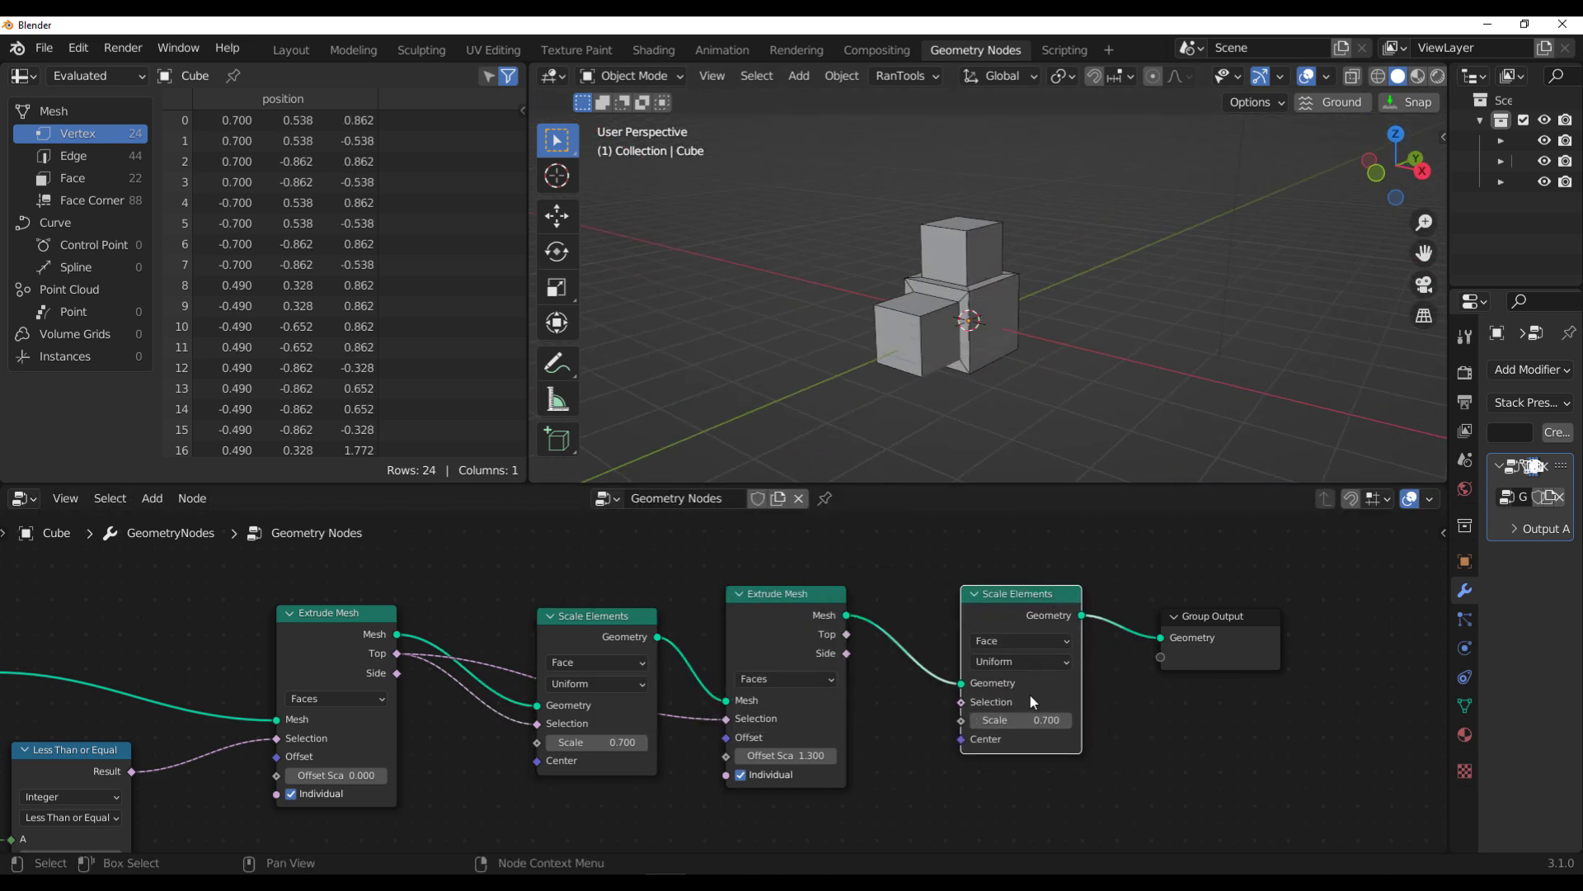
left_click_drag(847, 634, 968, 706)
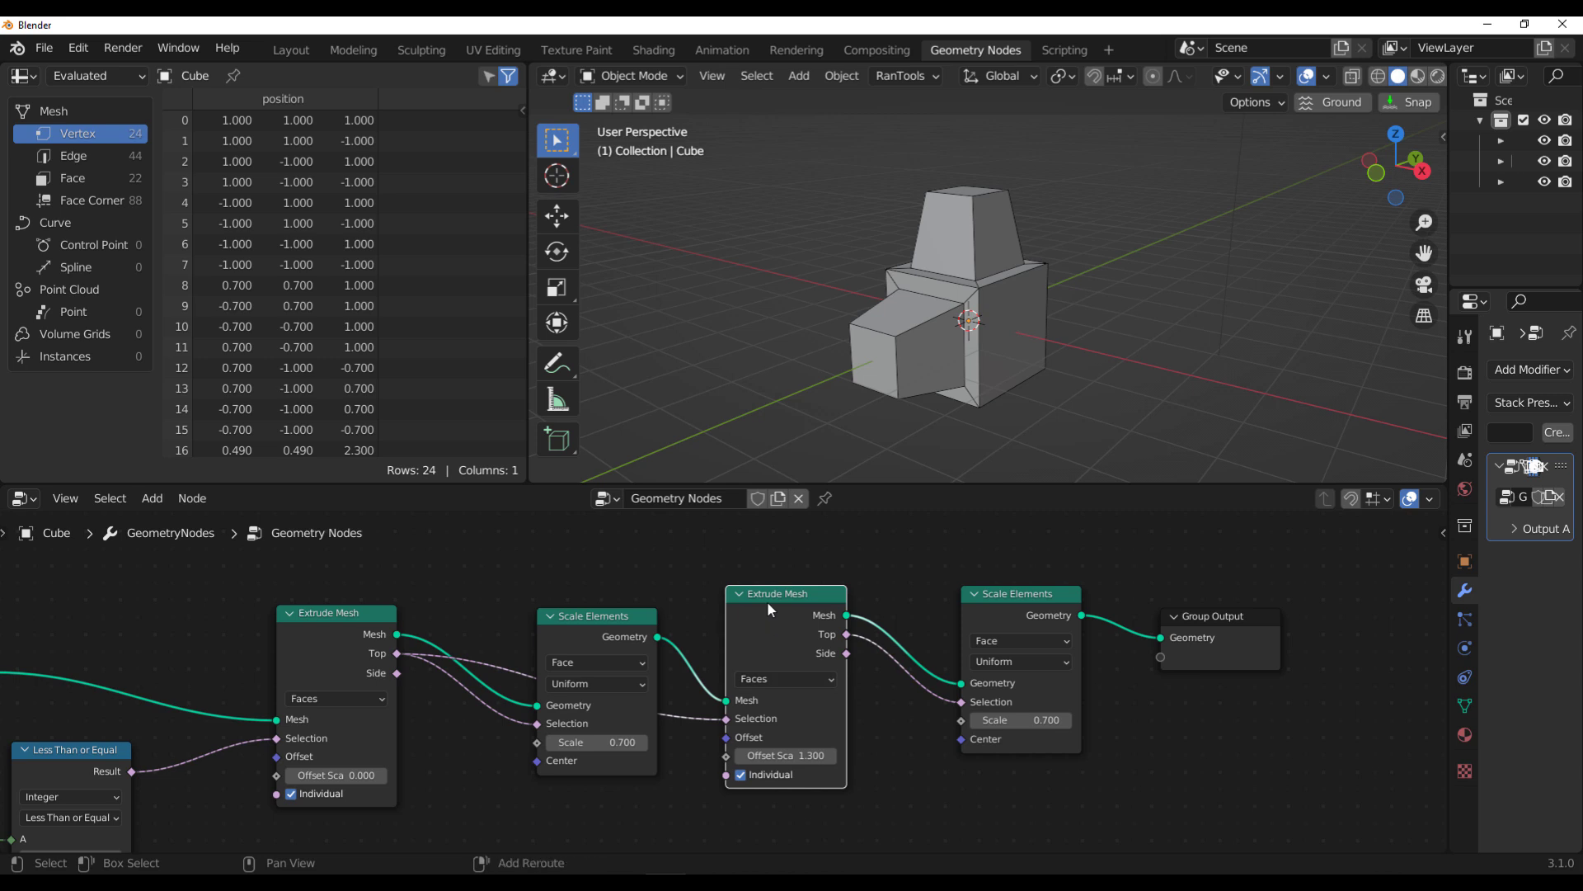
Step: Add a third Extrude Mesh (1.3) before Group Output, limited to the previous top faces
key("shift+d")
left_click(1192, 577)
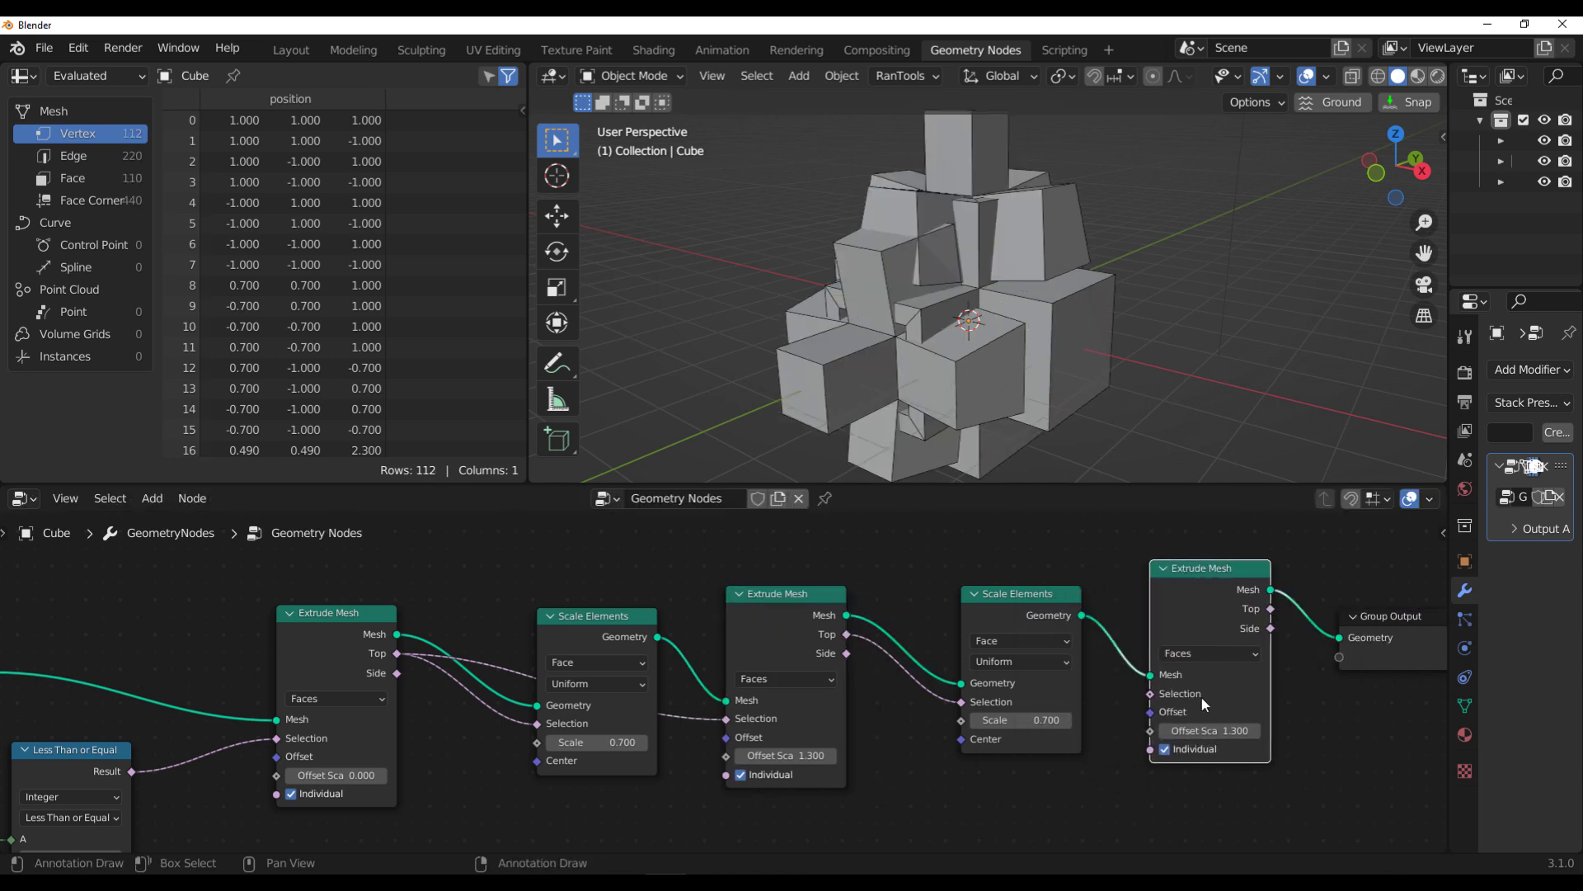
left_click_drag(848, 635, 1151, 693)
middle_click_drag(1100, 399, 1016, 298)
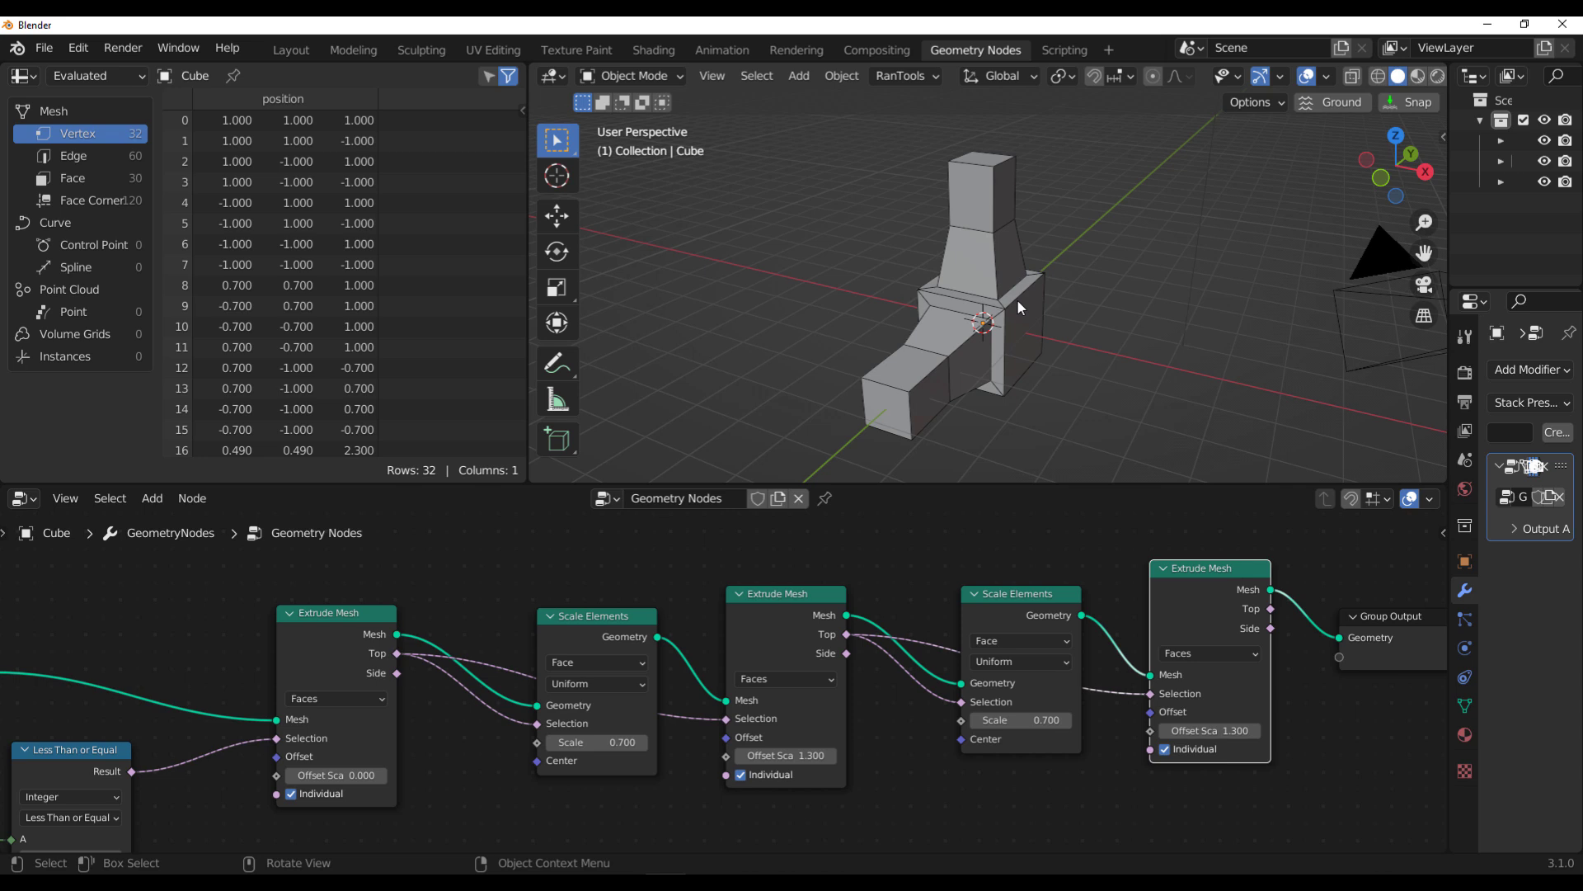
middle_click_drag(1086, 795, 930, 749)
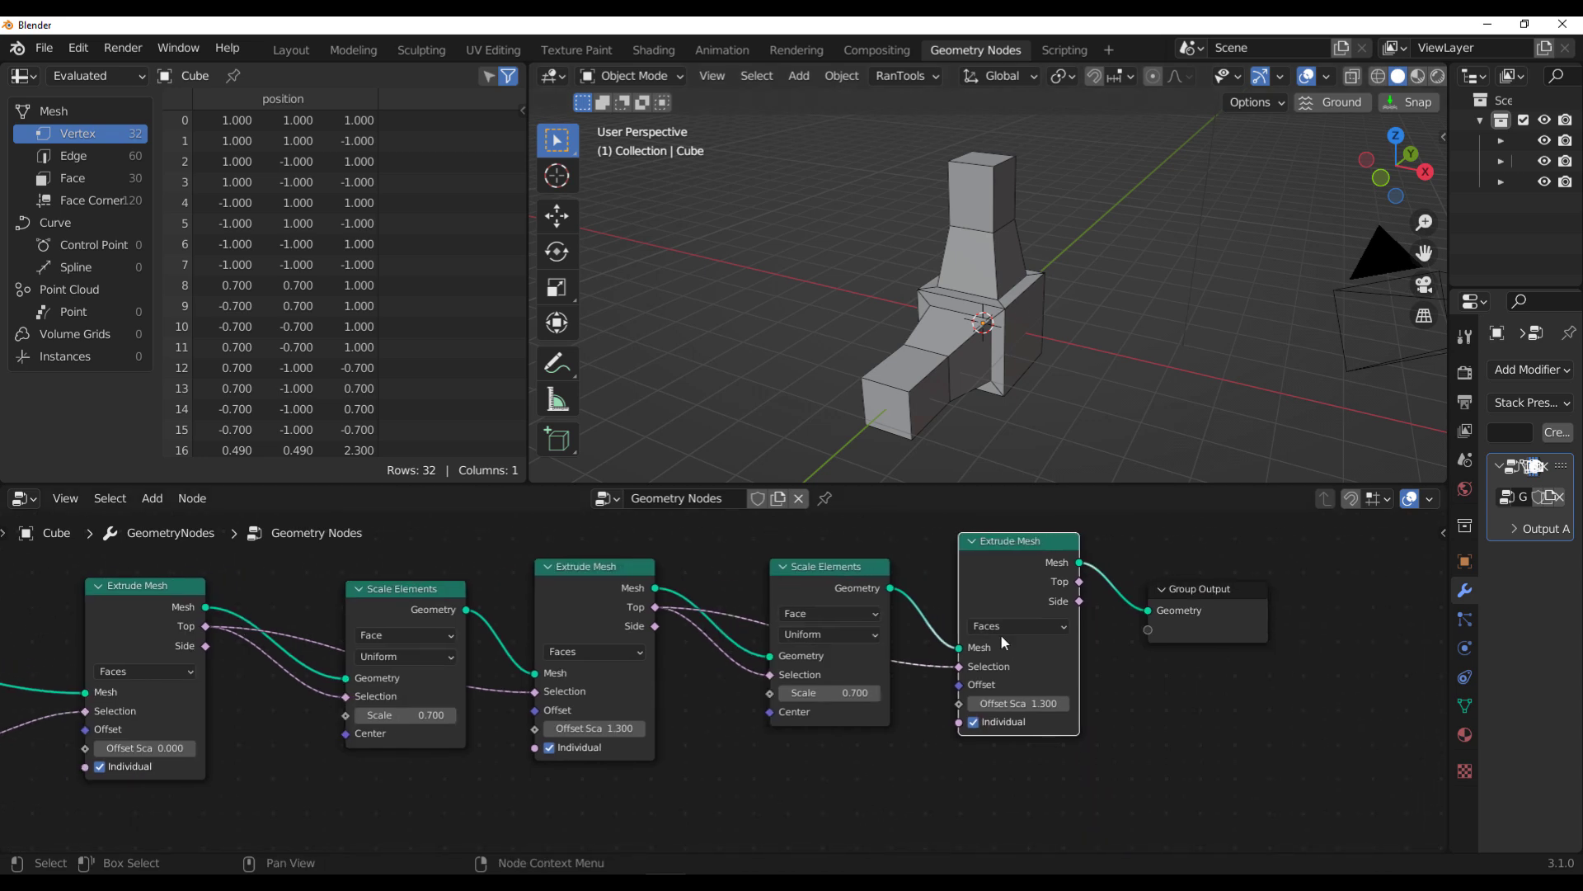
Step: Replace the last two nodes with a Delete Geometry node that removes the extruded side faces
key("ctrl+z")
key("ctrl+z")
key("ctrl+z")
left_click_drag(654, 588, 817, 656)
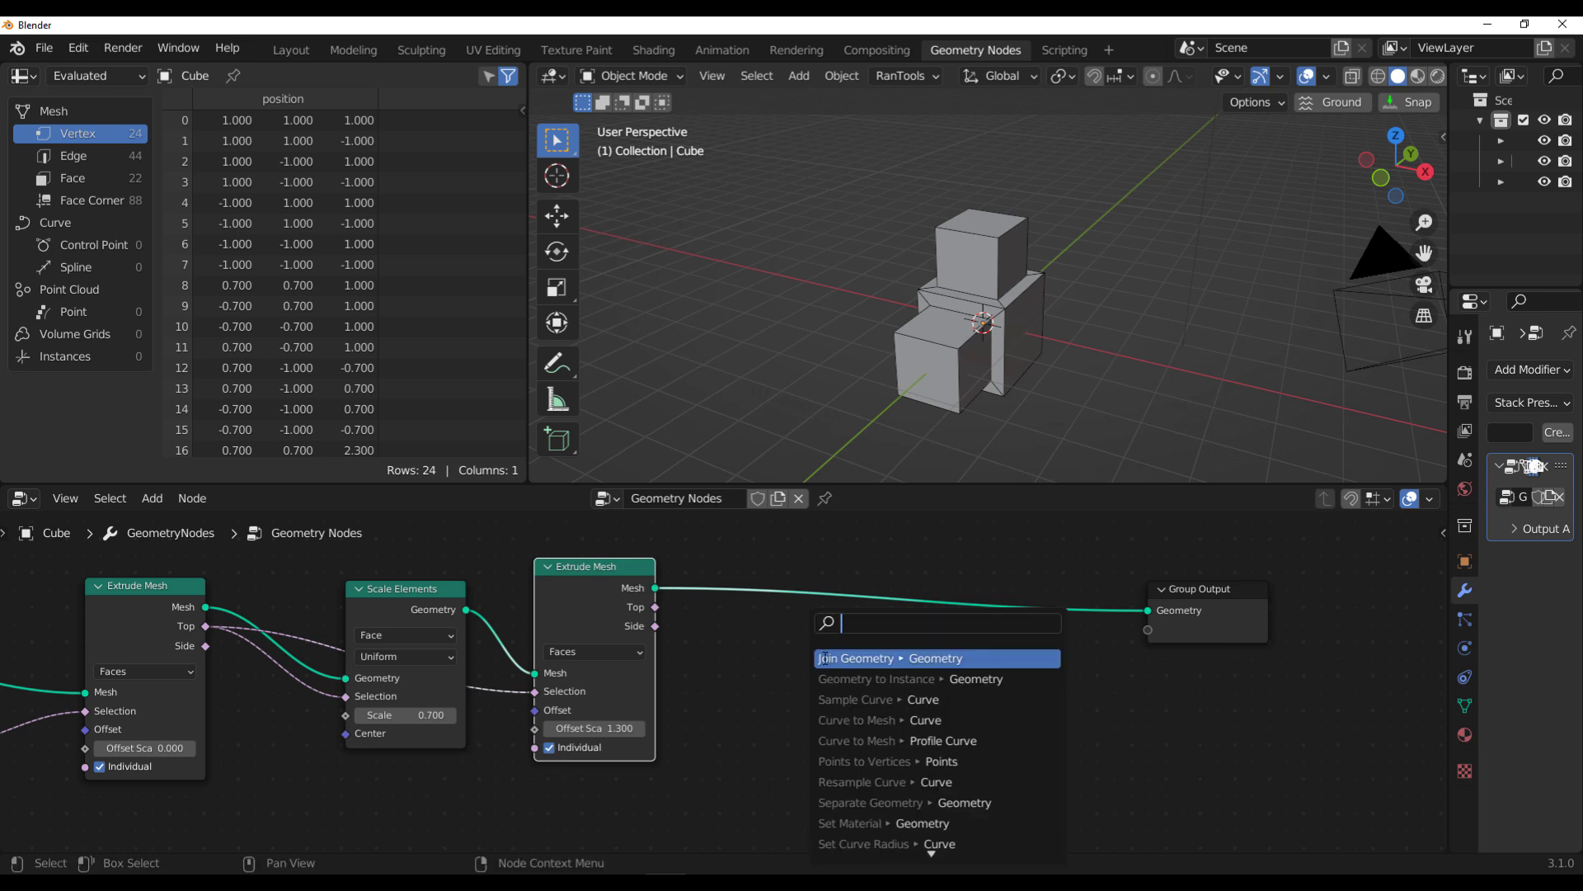
type("del")
key("Return")
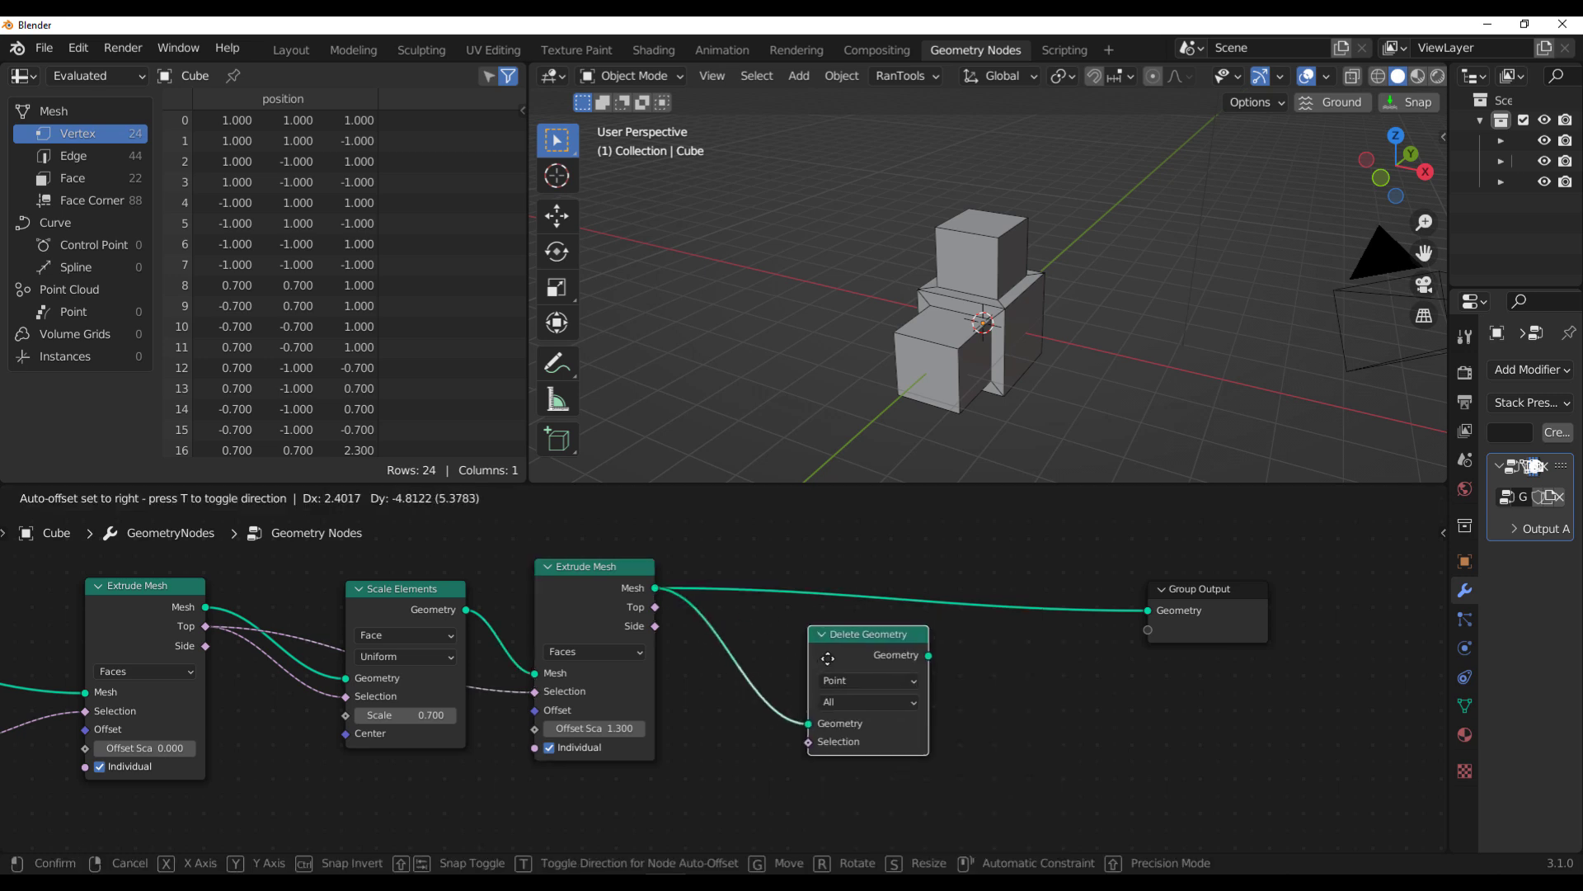
left_click(850, 599)
middle_click_drag(915, 360, 1016, 253)
left_click_drag(656, 626, 833, 680)
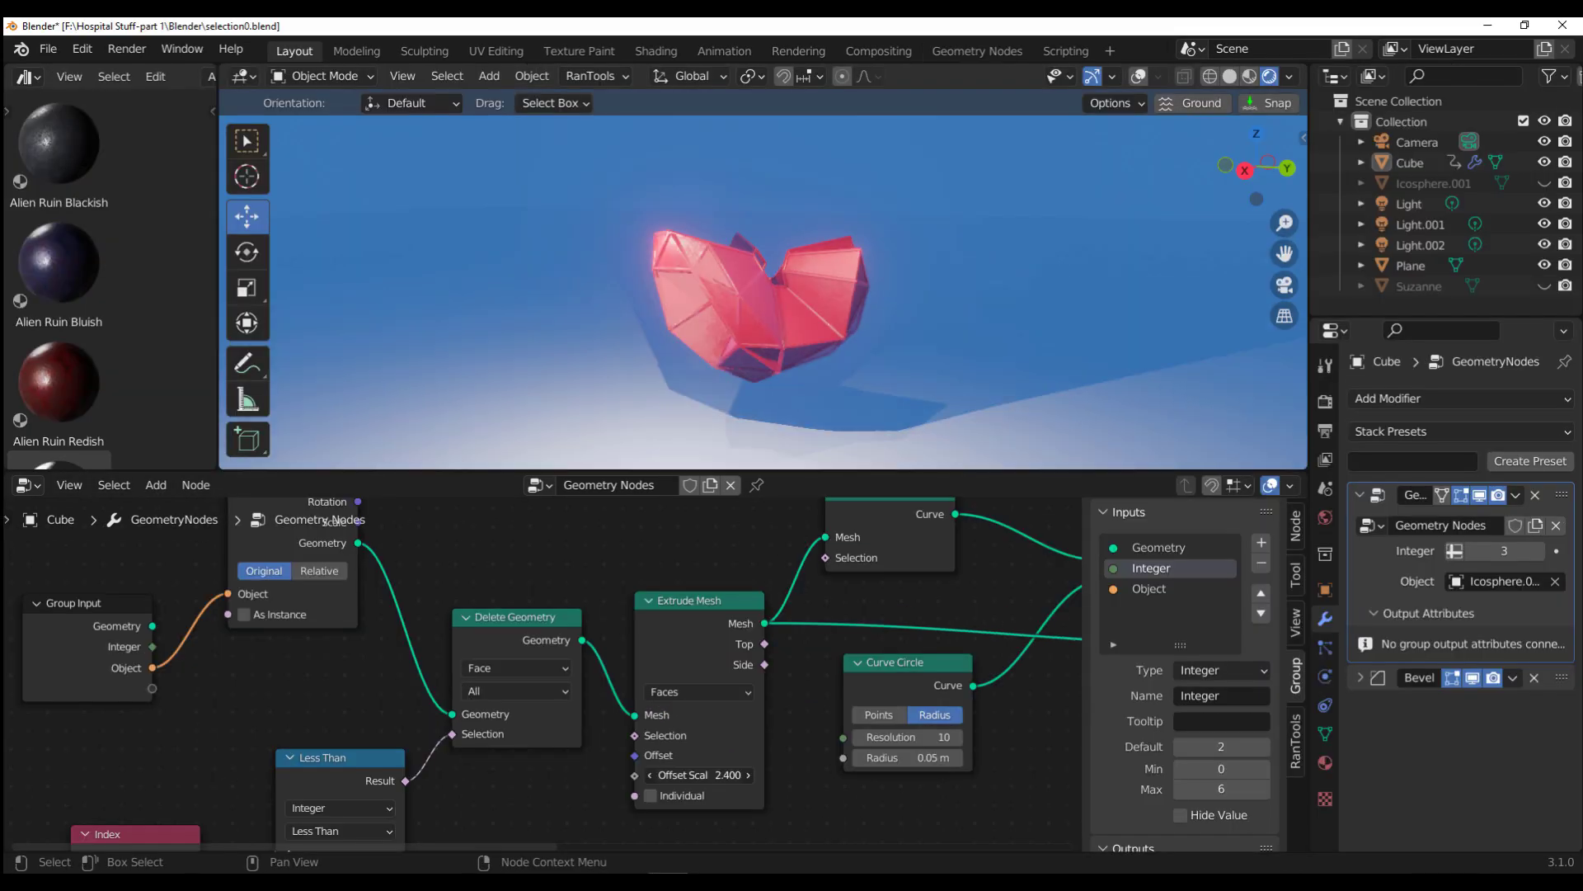
Step: In the example file, raise the extrusion offset to 3.5 and Curve Circle resolution to 17
left_click_drag(700, 775, 734, 775)
scroll(825, 771, "down", 3)
middle_click_drag(830, 770, 553, 760)
scroll(553, 759, "up", 5)
left_click_drag(557, 733, 604, 733)
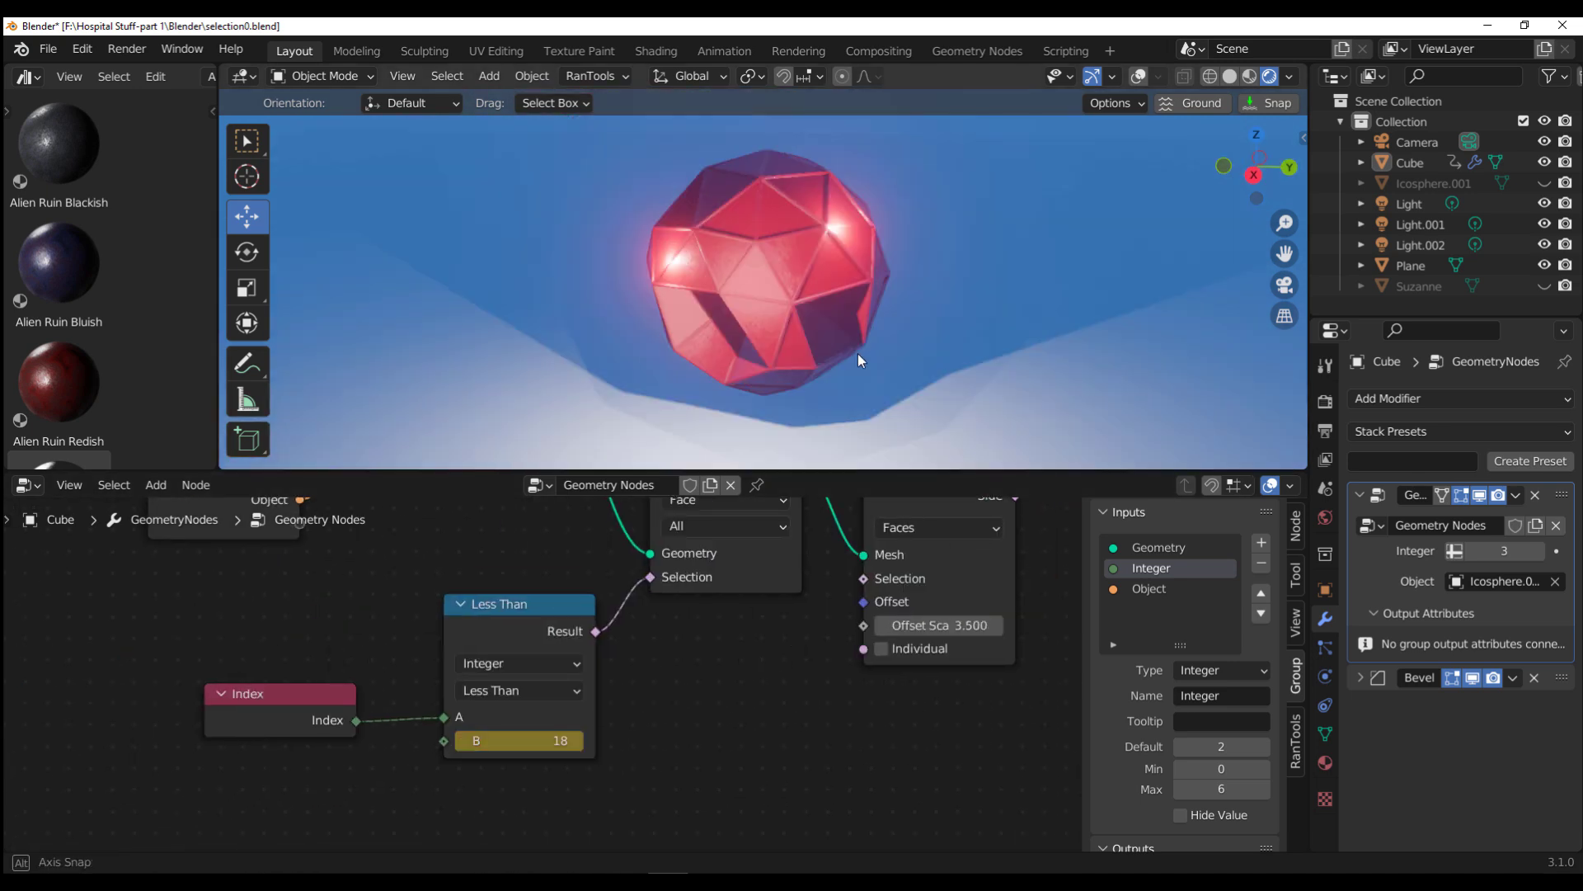
Step: Set the world background to dark red and copy the 'Cylindrical Bar' name prefix
scroll(824, 319, "up", 3)
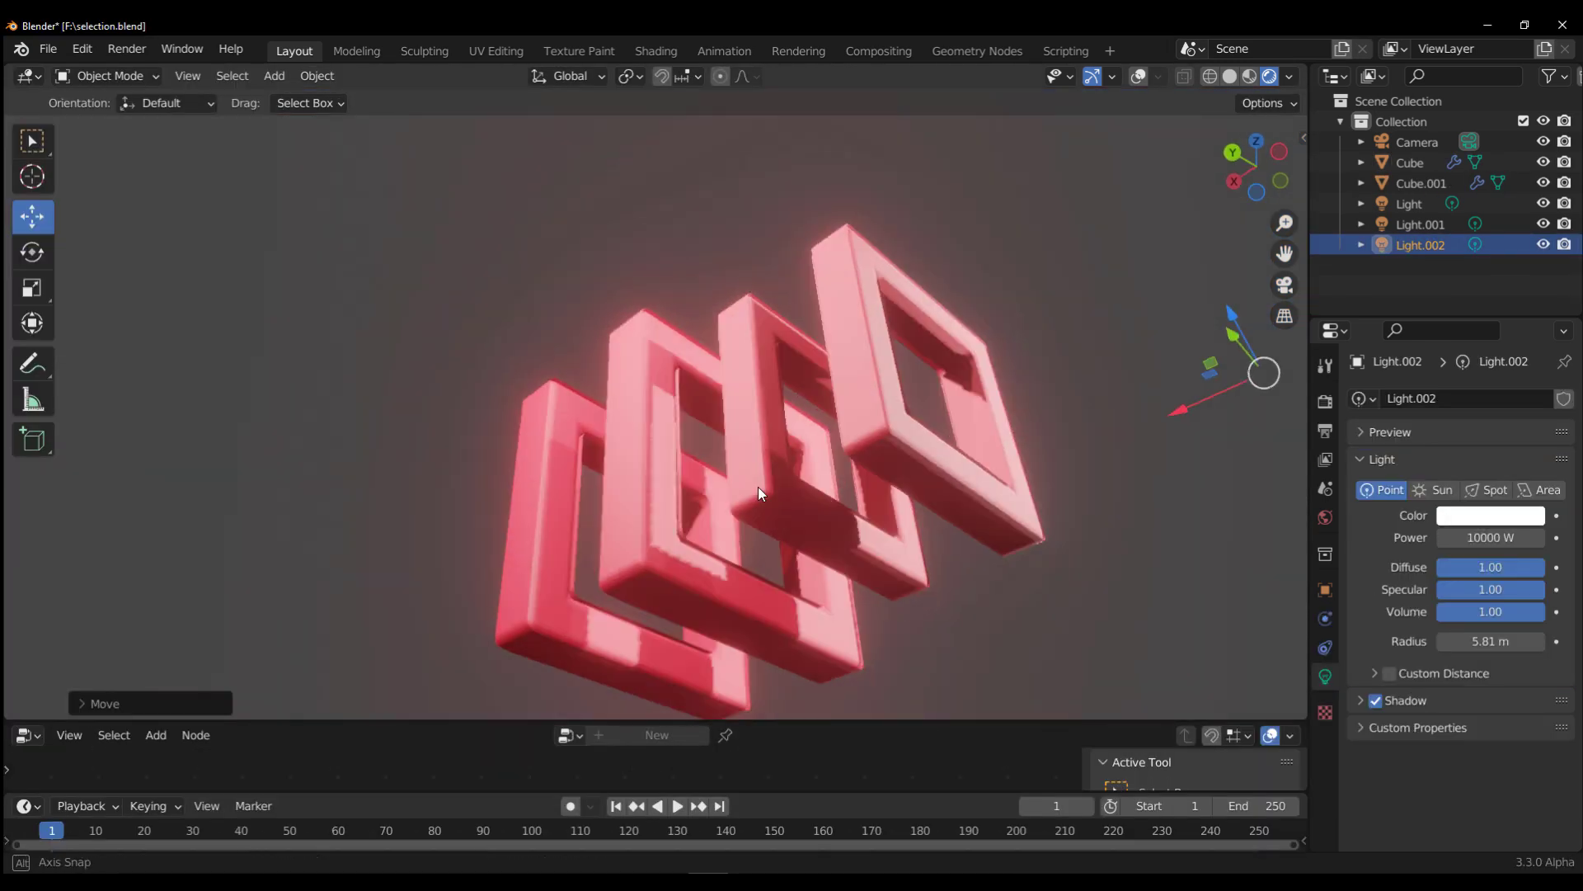
left_click(1501, 535)
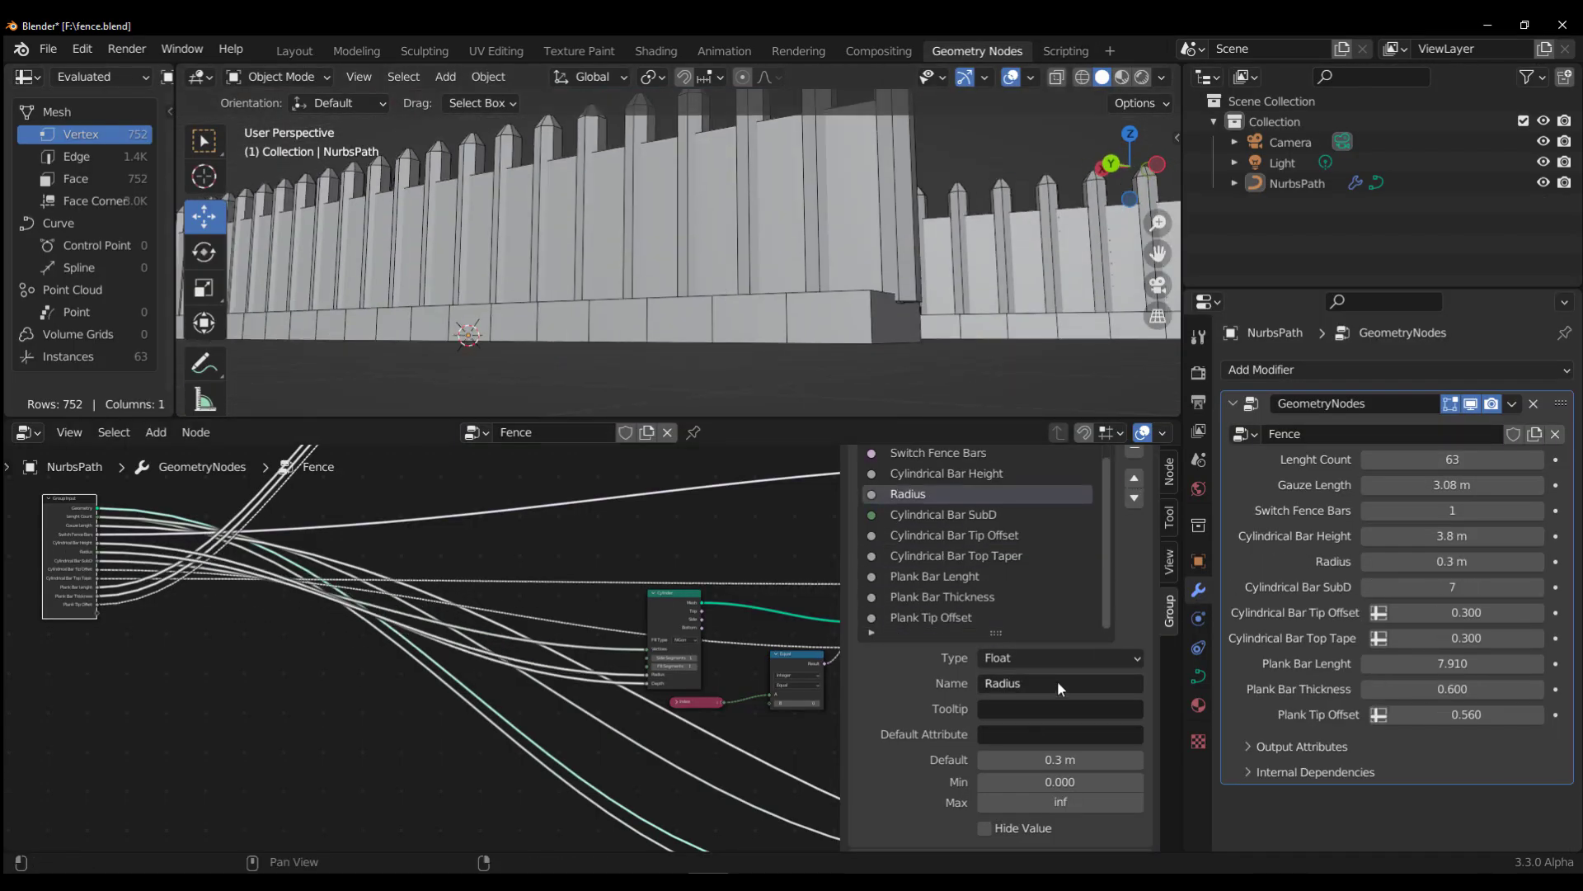
left_click(943, 514)
double_click(1058, 683)
left_click_drag(1061, 683, 983, 684)
key("ctrl+c")
Step: Rename the Radius input to 'Cylindrical Bar Thickness'
left_click(907, 494)
double_click(1027, 681)
key("ctrl+v")
type("Thickness")
key("Return")
Step: Set the input's maximum and thicken the fence bars to 0.51 m
left_click(1061, 802)
left_click(1468, 587)
left_click_drag(1455, 561, 1476, 562)
left_click(942, 596)
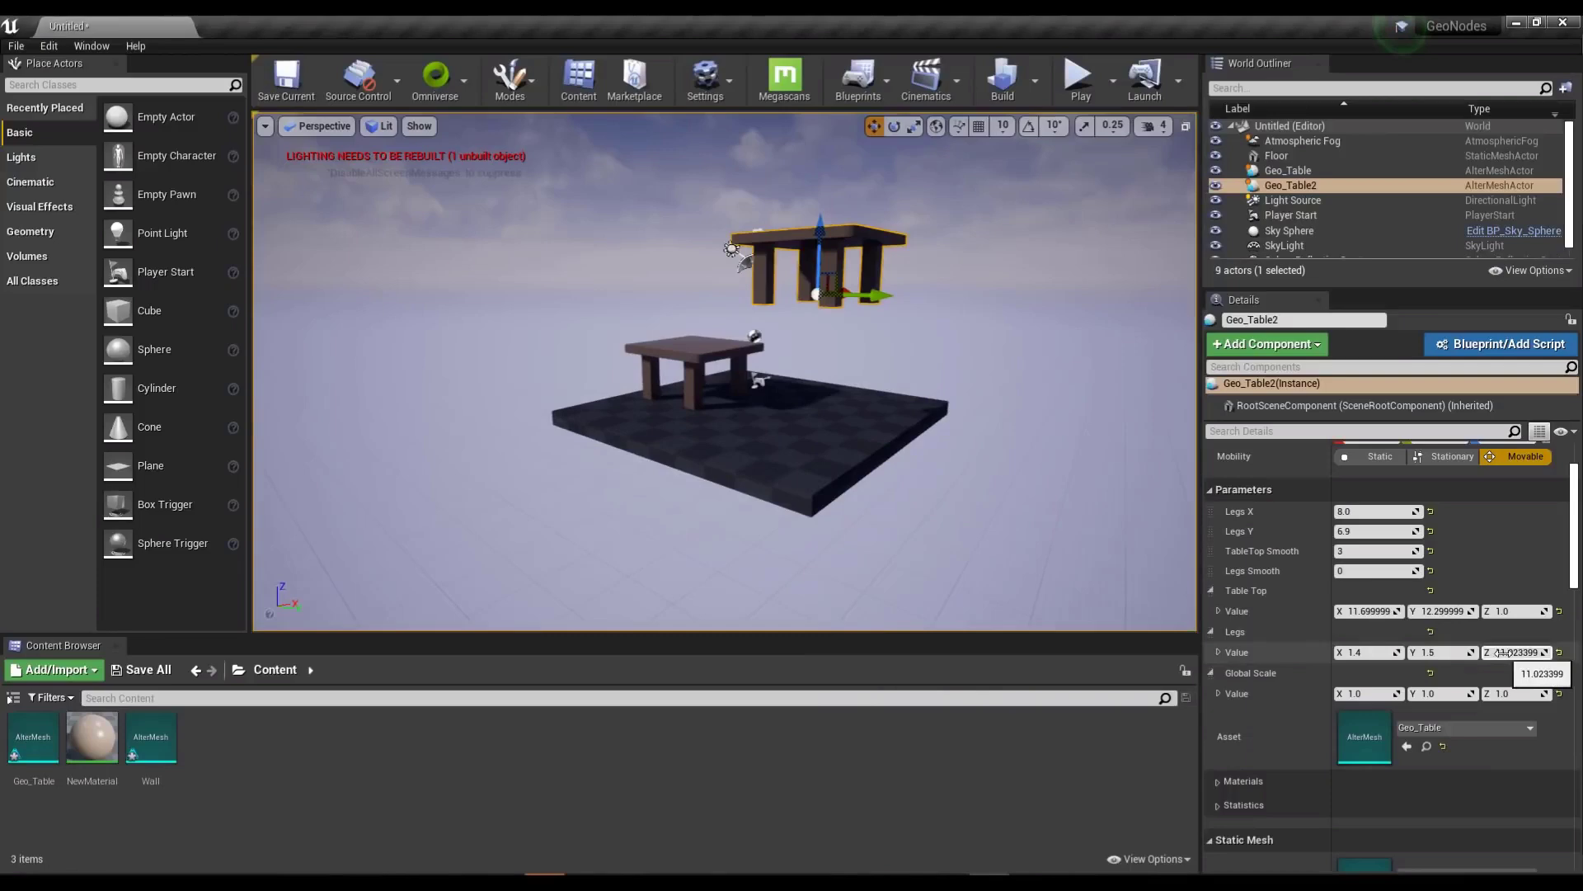
Step: Lengthen the table legs, then duplicate the table, extend the copy's legs and raise it
left_click_drag(1501, 652, 1526, 652)
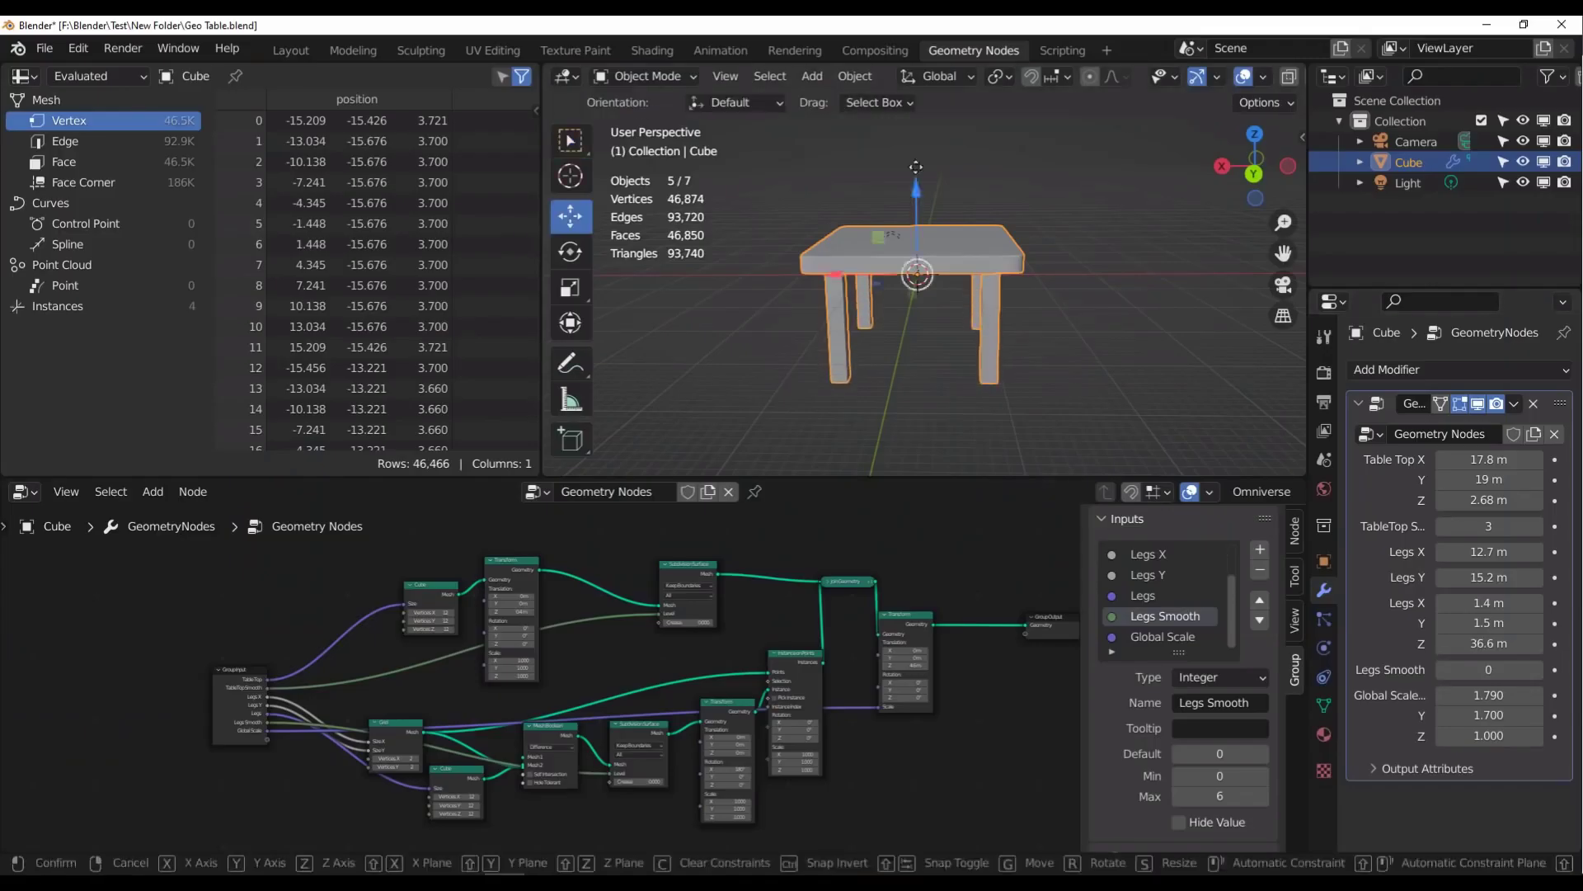
left_click_drag(916, 167, 916, 149)
middle_click_drag(948, 347, 998, 355)
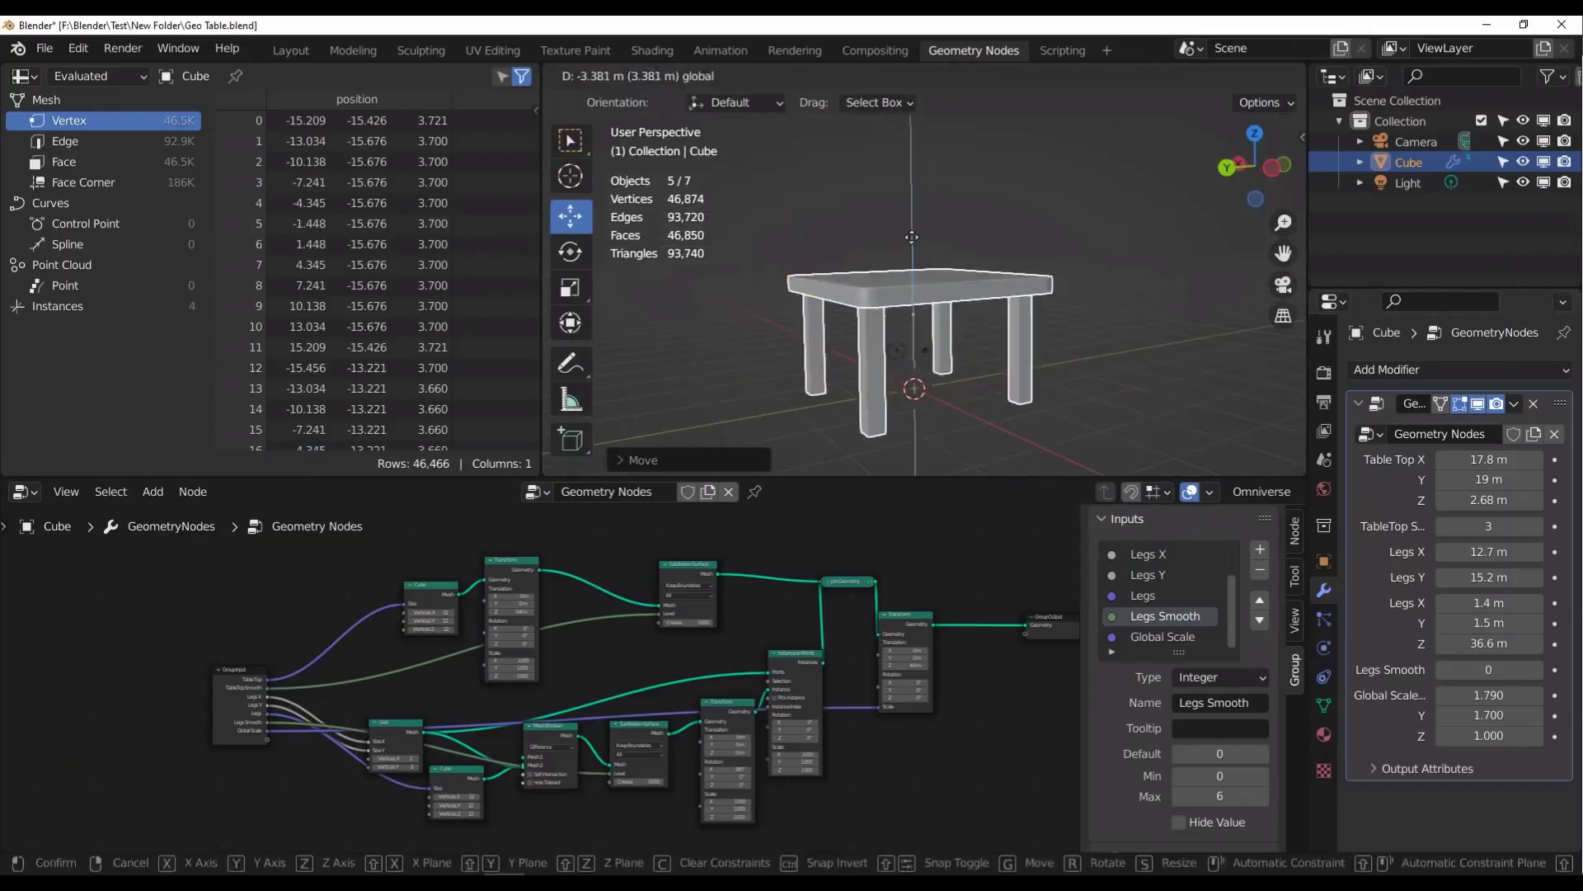
key("shift+d")
left_click_drag(1484, 644, 1525, 643)
left_click_drag(923, 224, 923, 169)
Step: Add and position a ground plane, then enlarge, heighten and reposition the cube city
key("shift+a")
left_click(569, 287)
left_click_drag(949, 345, 986, 367)
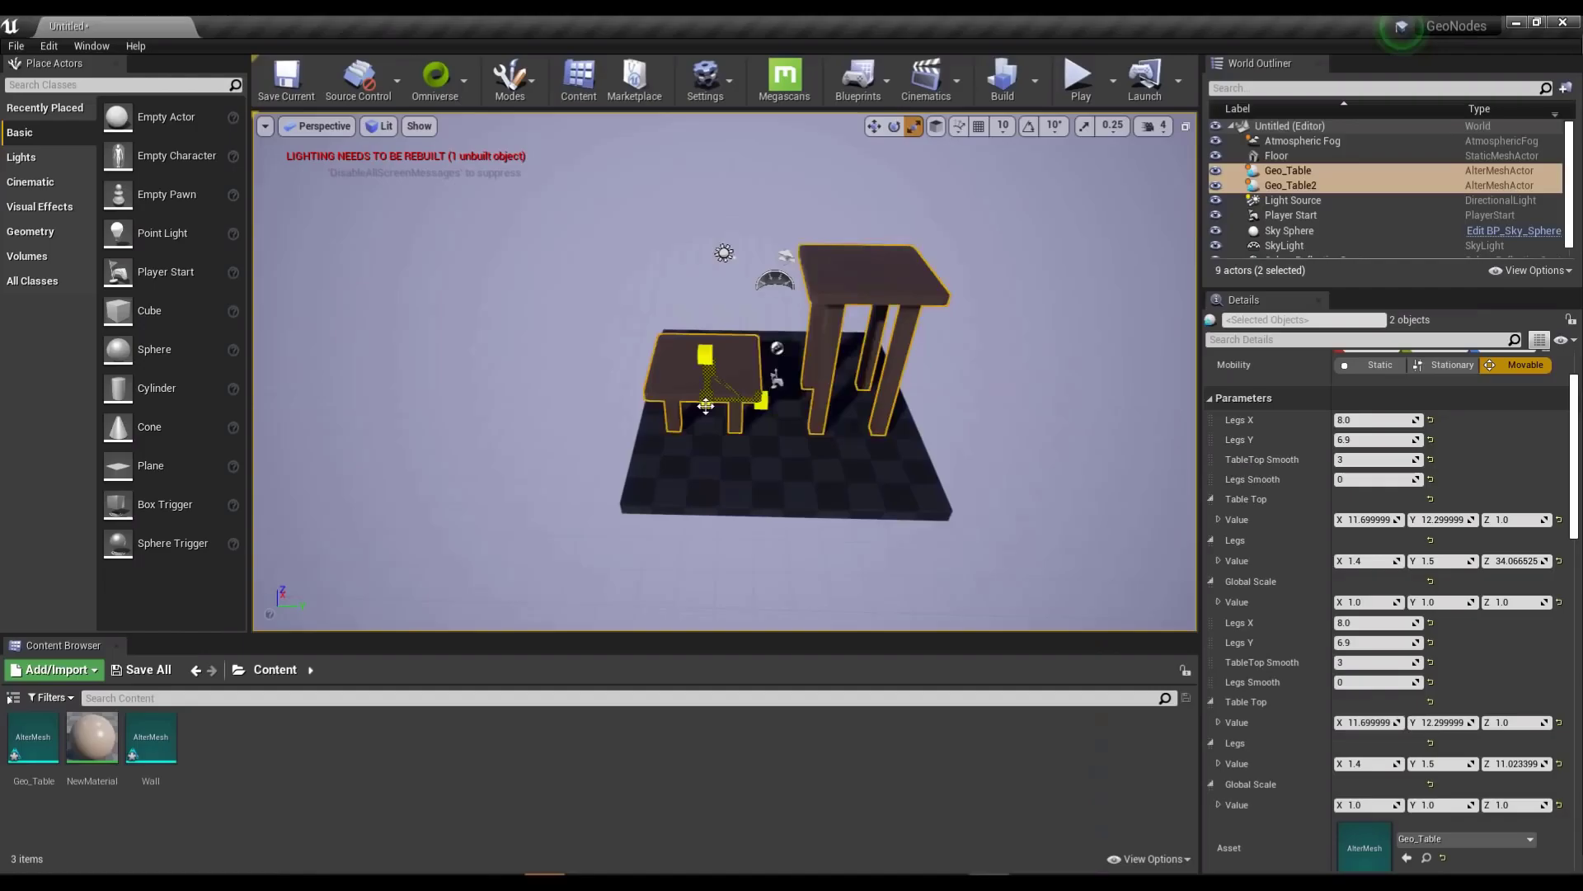
left_click_drag(1004, 466, 640, 442, "alt")
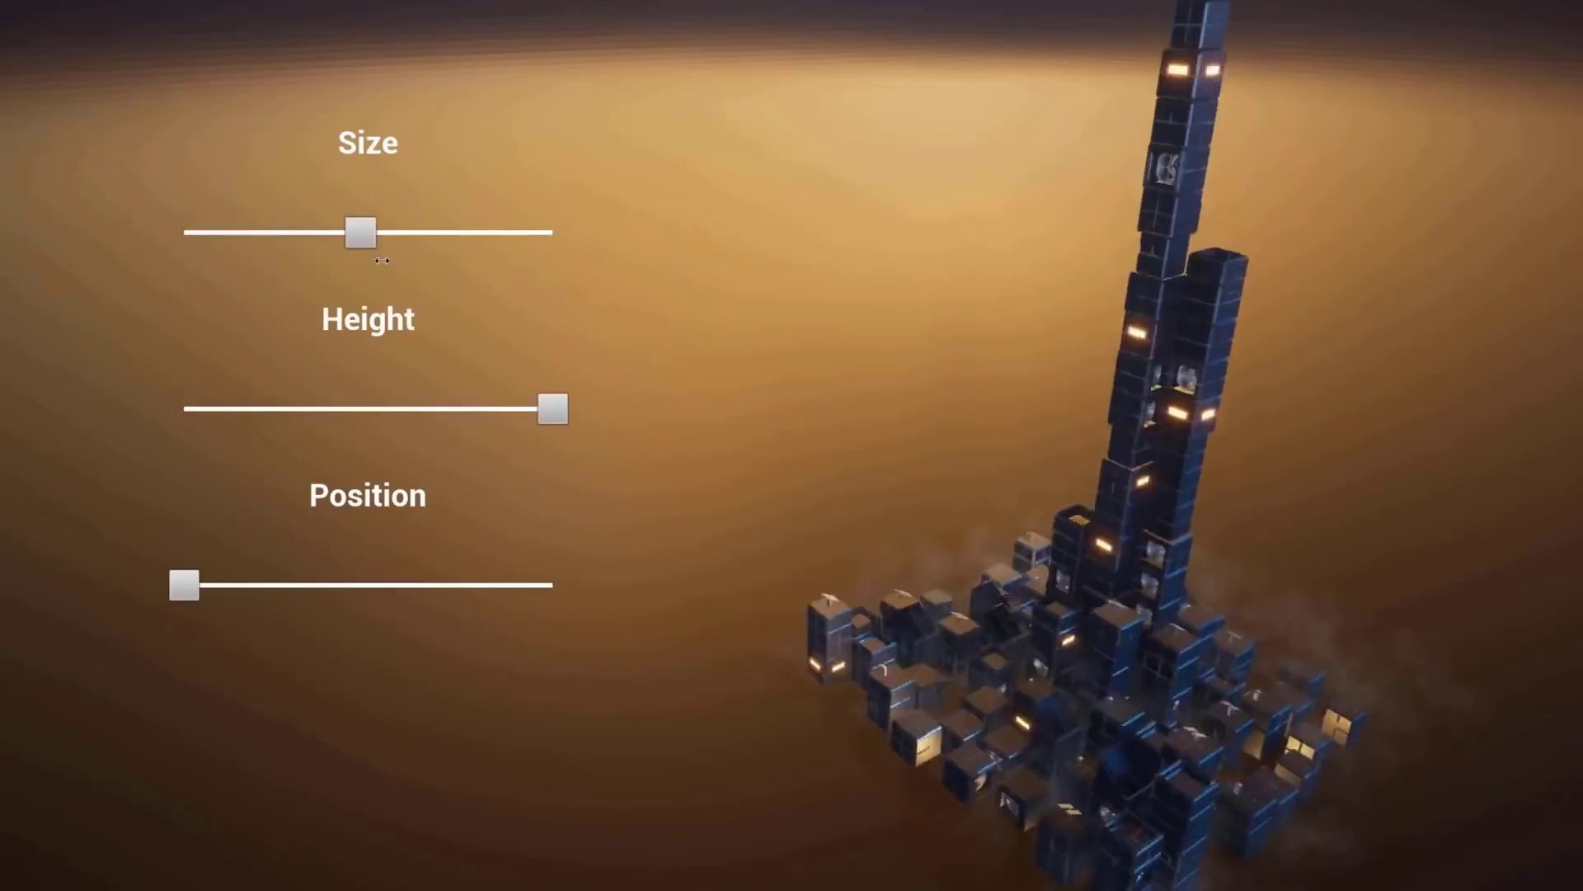
left_click_drag(382, 260, 523, 260)
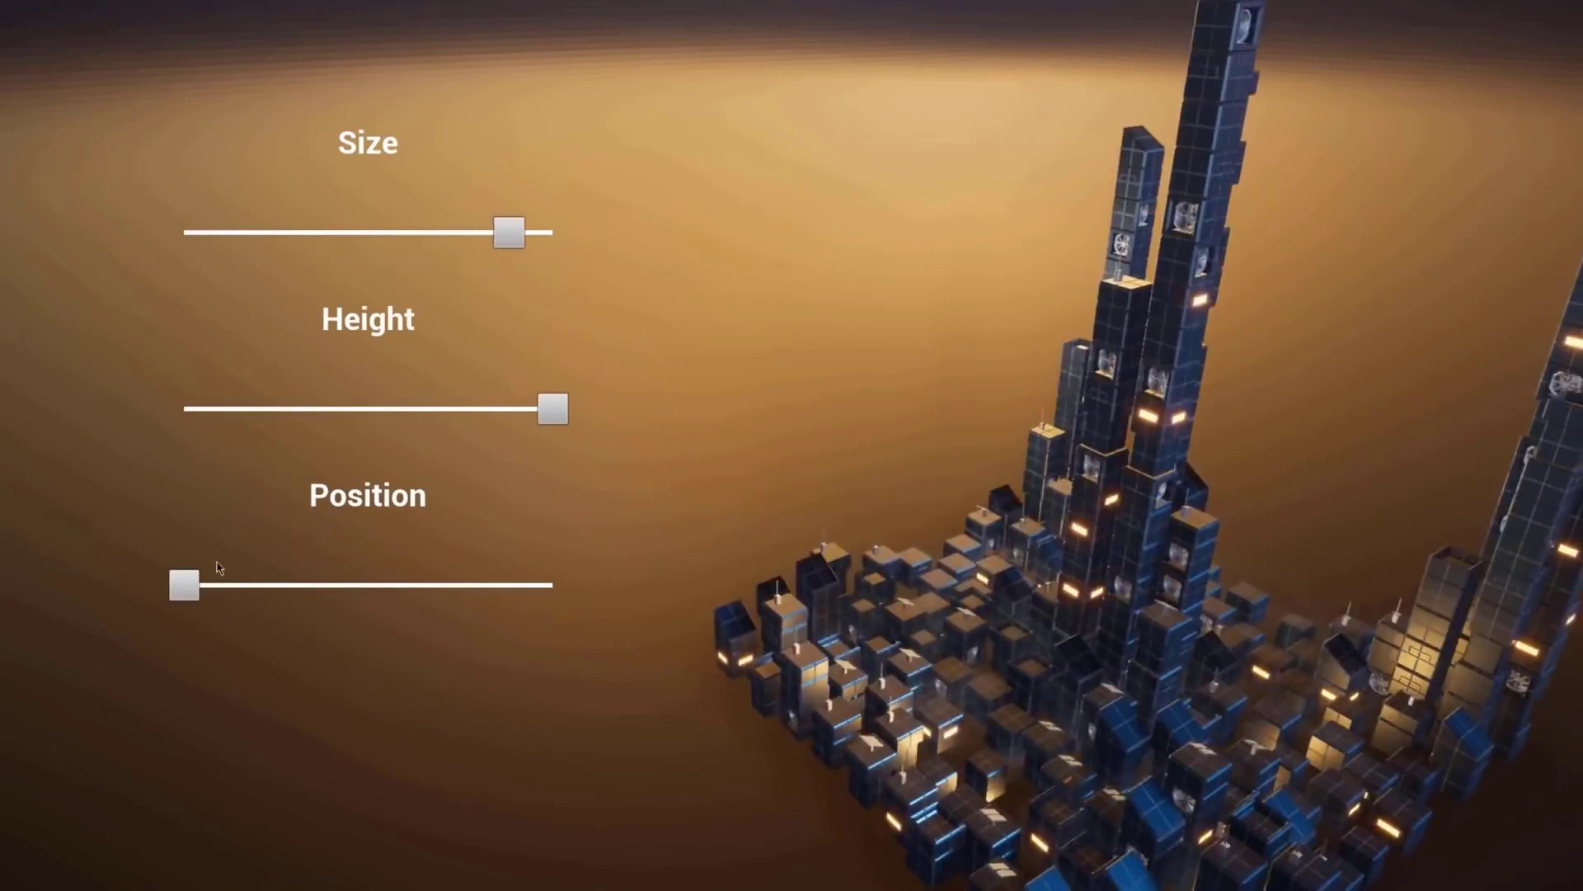
left_click_drag(195, 580, 239, 581)
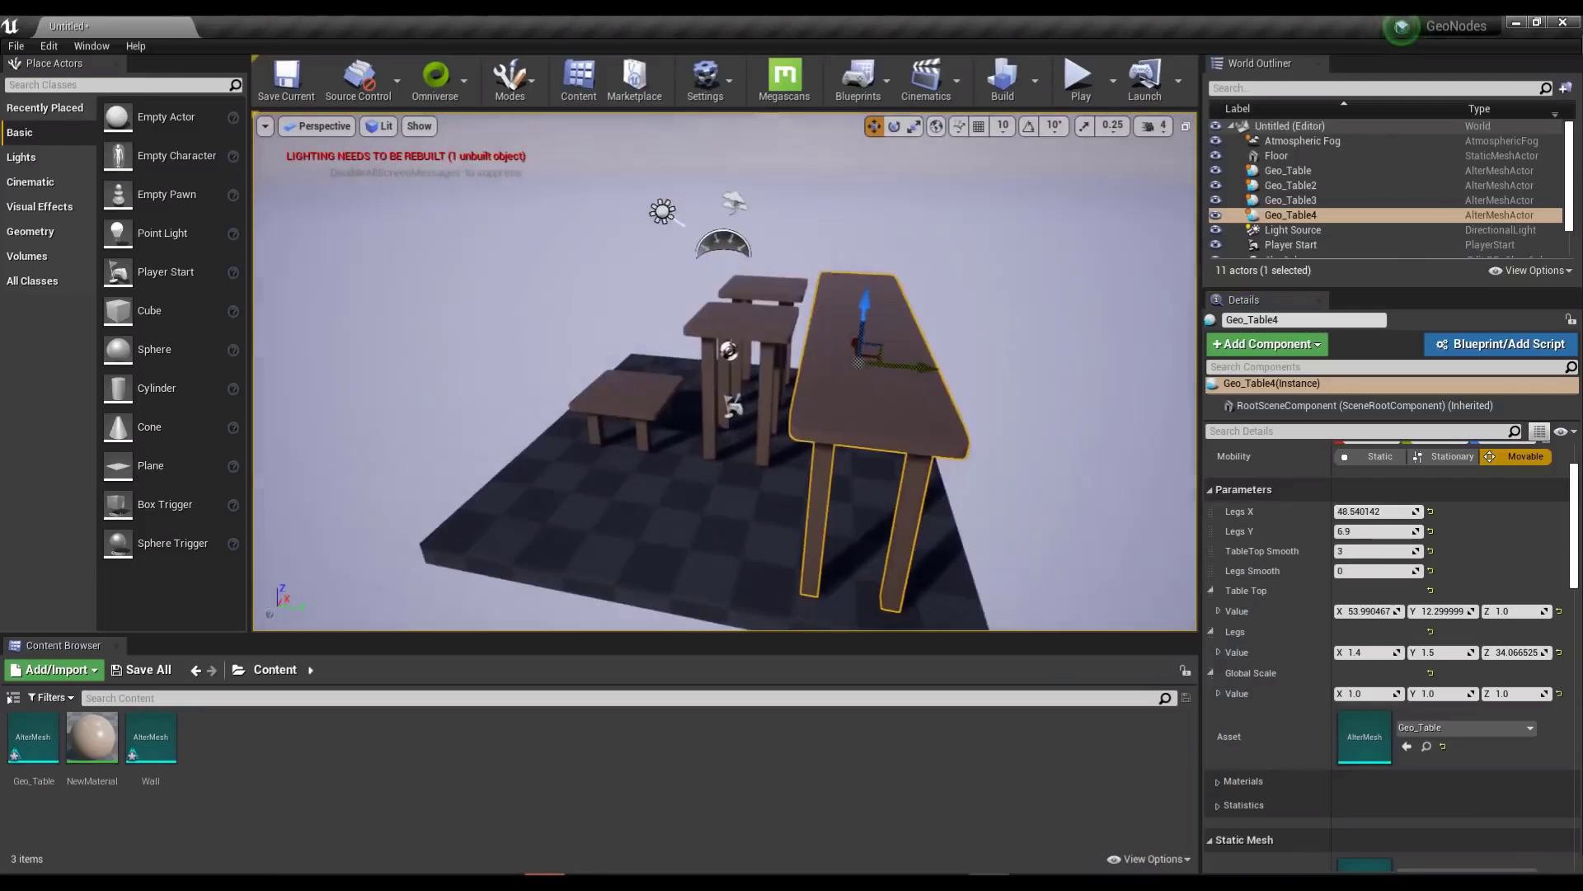
Step: Widen the tabletop along Y
left_click_drag(1439, 611, 1472, 611)
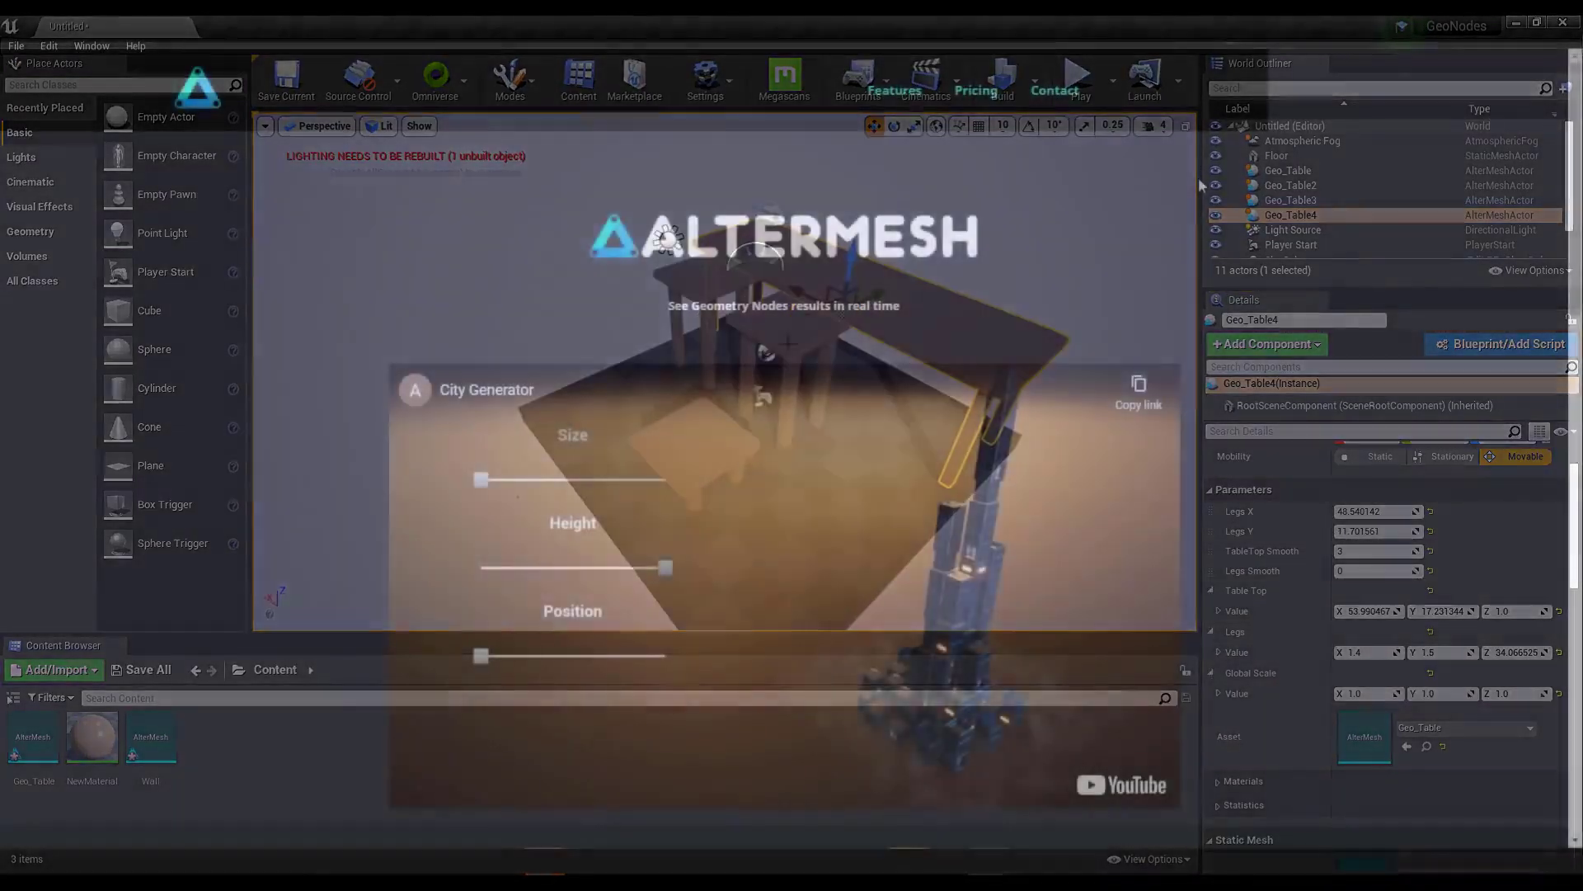
scroll(1261, 367, "down", 3)
scroll(1260, 363, "up", 3)
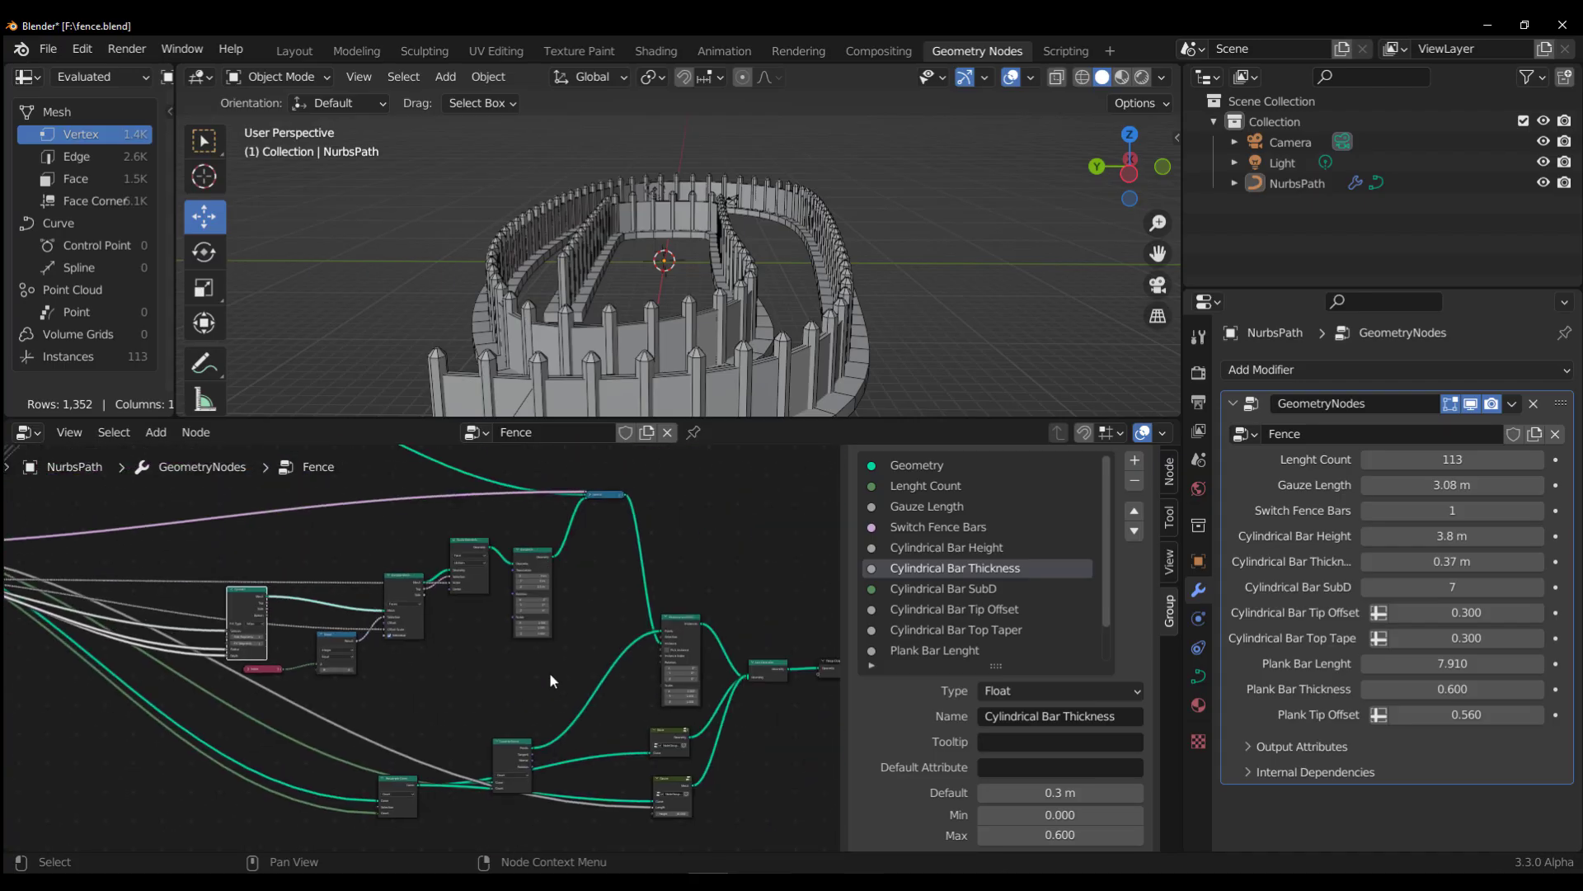
Step: Label the selected fence node 'Round'
key("F2")
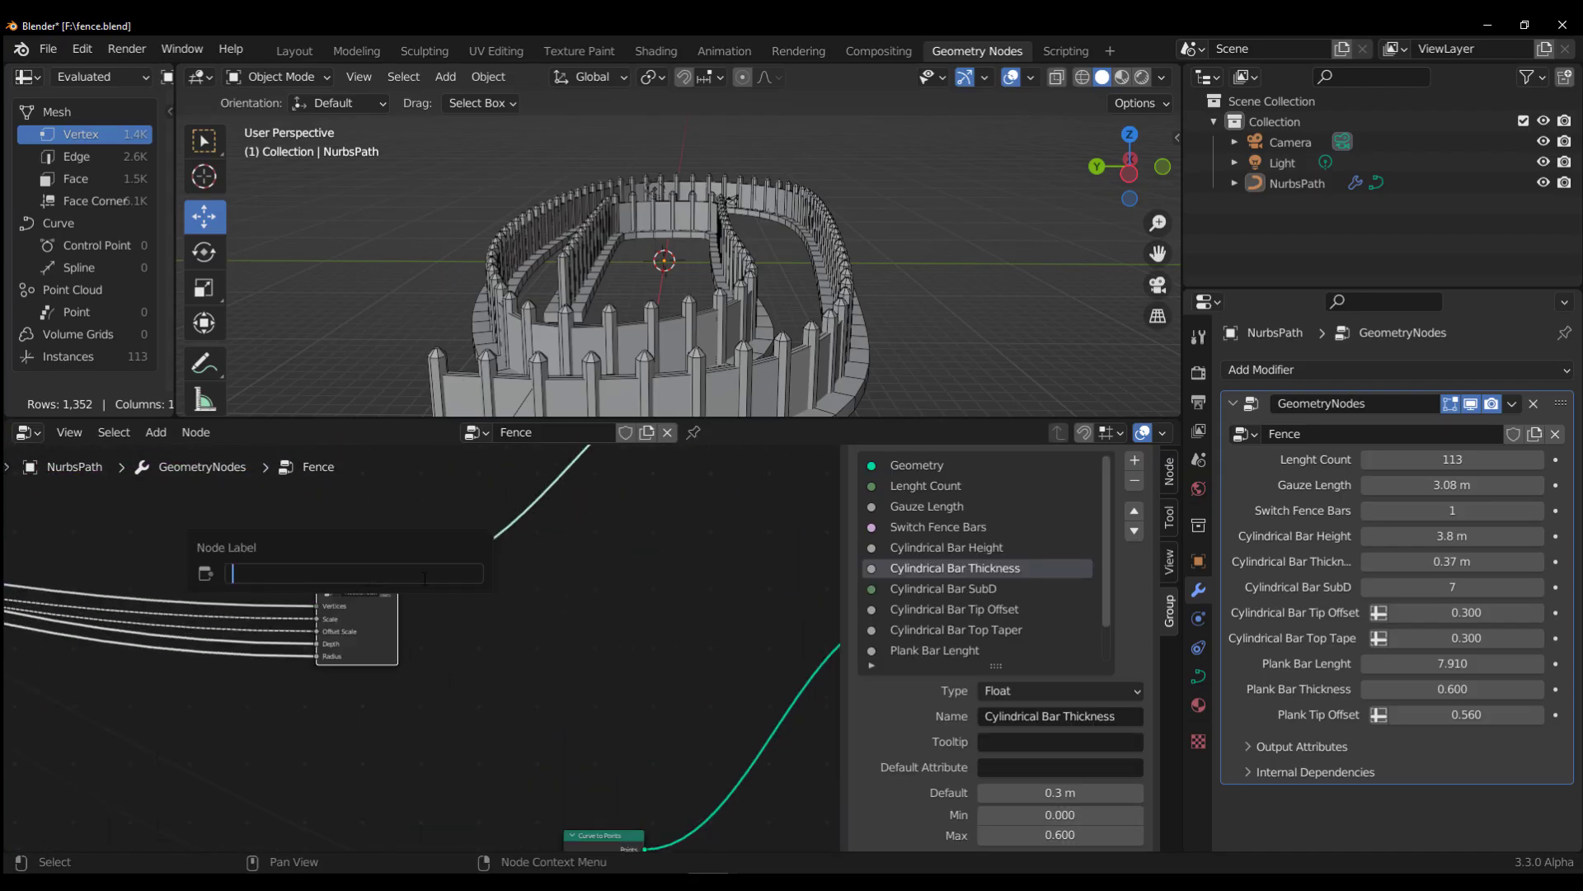
type("Round")
key("Return")
scroll(425, 581, "down", 5)
scroll(680, 660, "up", 6)
scroll(685, 544, "down", 8)
scroll(394, 582, "up", 9)
Step: Label another fence node 'Plank Bar'
right_click(277, 616)
left_click(276, 594)
type("Plank Bar")
key("Return")
scroll(555, 752, "down", 15)
Step: Tidy the node graph, moving Curve to Points up-left and the Instance node left
middle_click_drag(569, 821, 624, 757)
scroll(624, 757, "up", 5)
left_click_drag(608, 734, 578, 544)
middle_click_drag(612, 825, 543, 633)
left_click_drag(598, 631, 546, 581)
scroll(635, 594, "up", 6)
scroll(531, 647, "down", 6)
middle_click_drag(644, 639, 475, 714)
left_click_drag(639, 800, 482, 662)
scroll(498, 660, "up", 2)
Step: Save fence.blend
key("ctrl+s")
middle_click_drag(685, 285, 504, 288)
scroll(577, 776, "up", 2)
Step: Select the NodeGroup.004 node and enter it for editing
middle_click_drag(582, 833, 594, 746)
left_click(528, 652)
key("Tab")
scroll(440, 730, "down", 4)
middle_click_drag(438, 726, 825, 738)
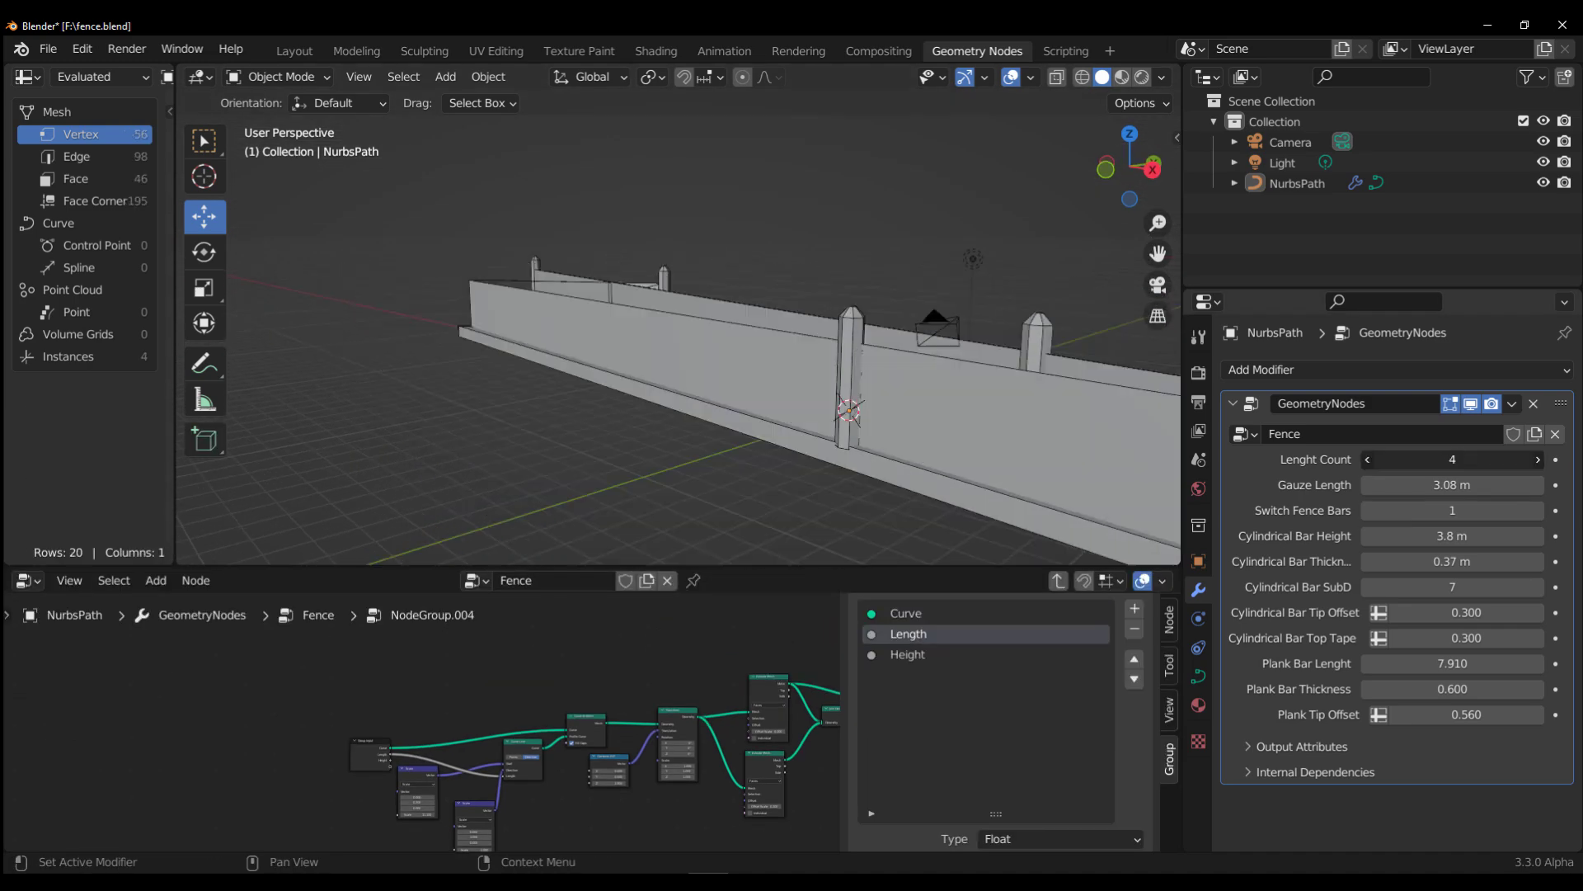
Step: Raise Length Count to 115 in the modifier panel
middle_click_drag(709, 363, 1031, 429)
scroll(703, 393, "up", 3)
scroll(664, 388, "down", 6)
scroll(360, 435, "up", 5)
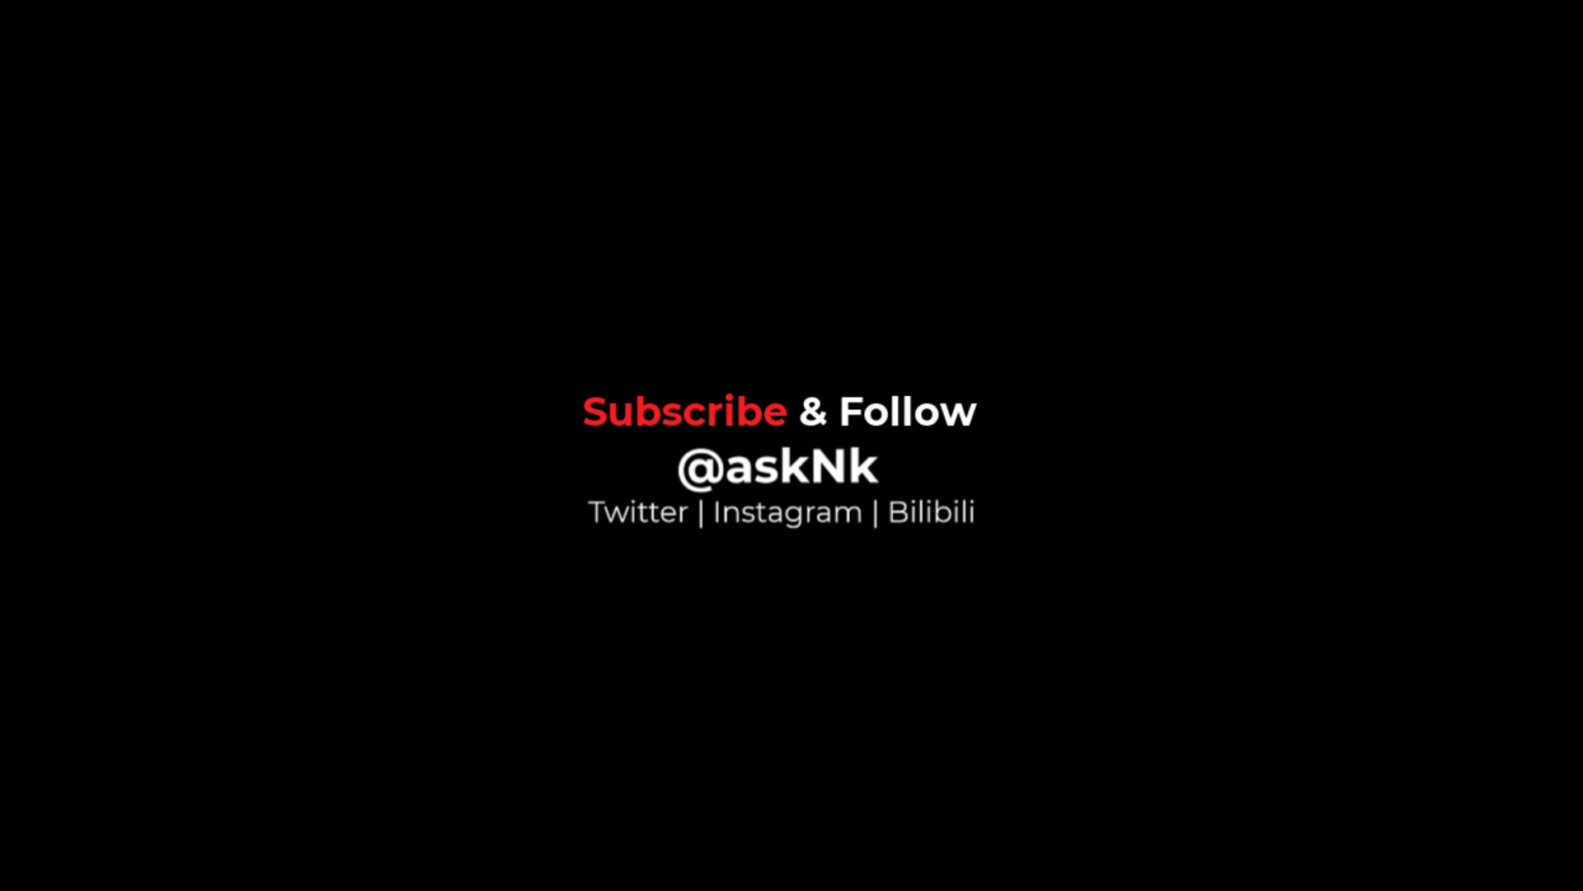